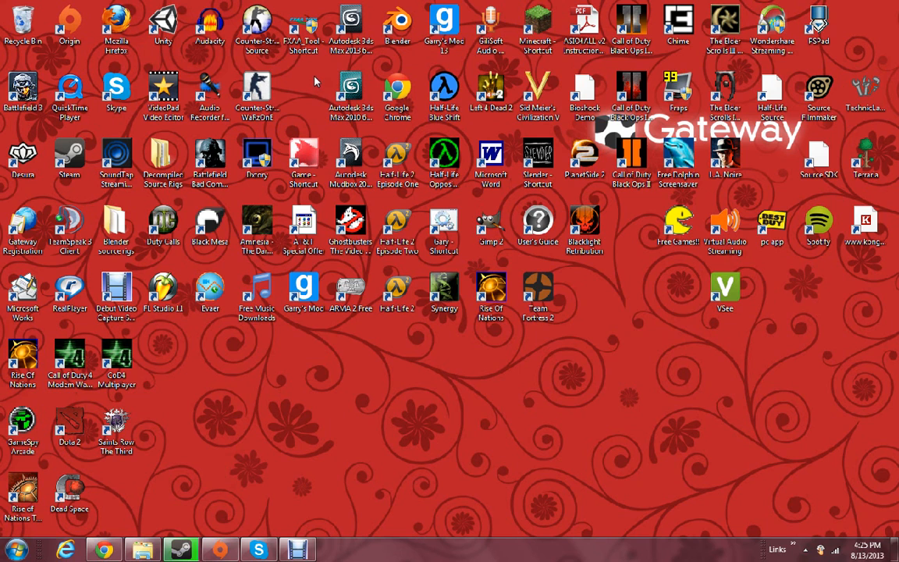
left_click_drag(302, 58, 300, 35)
left_click_drag(617, 205, 4, 328)
left_click(3, 328)
left_click_drag(10, 320, 559, 182)
left_click(558, 182)
Bring up the Valve Developer Community main page in Chrome and minimize the browser again
left_click(115, 548)
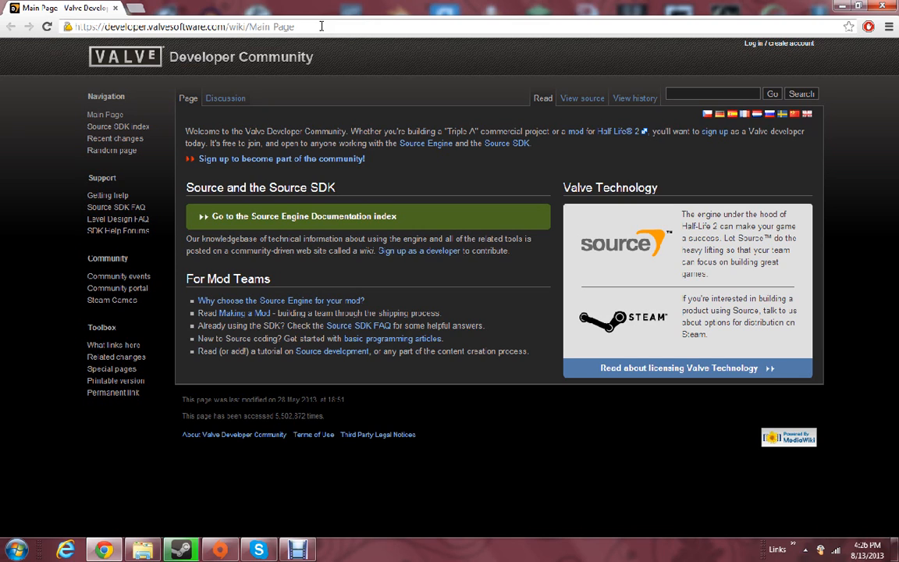
left_click(841, 6)
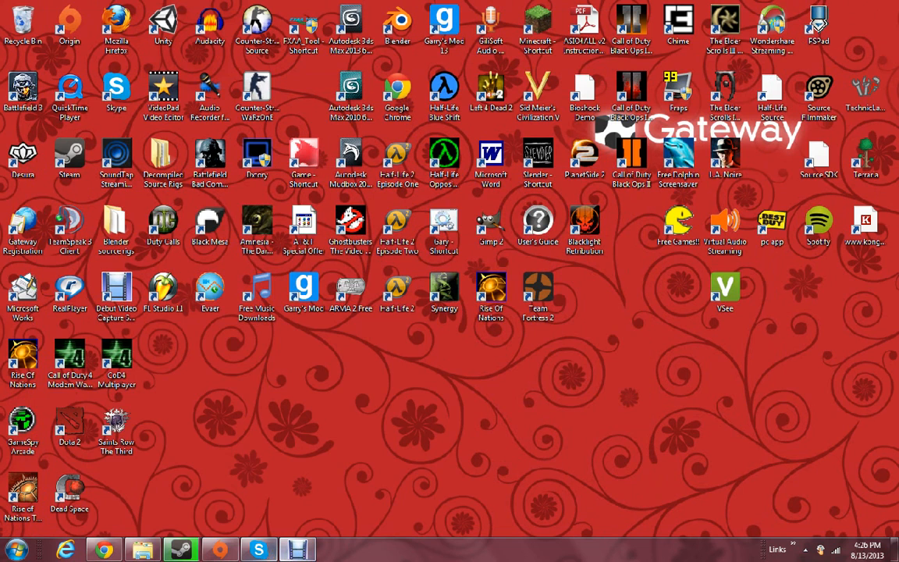
Switch to Windows Explorer and open a new window showing the Libraries
left_click(131, 529)
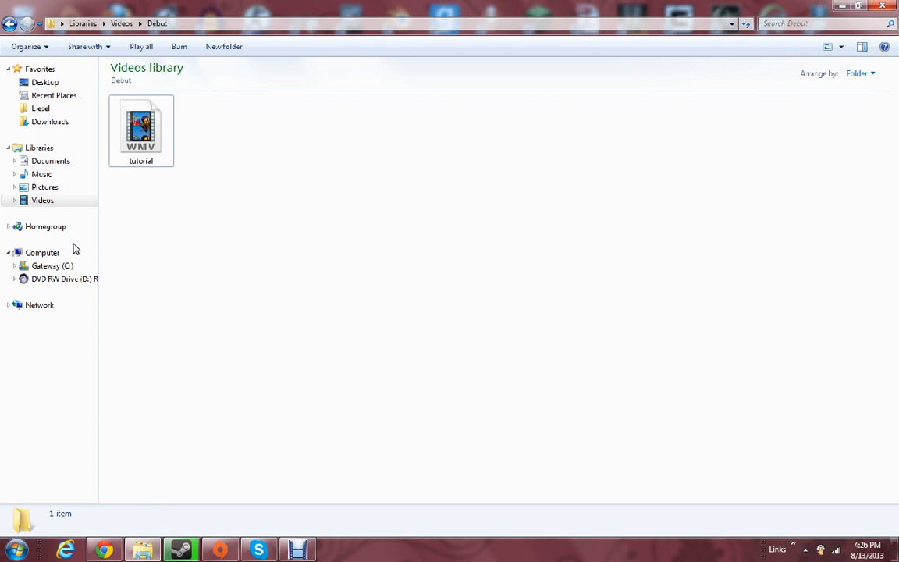
right_click(152, 553)
left_click(117, 487)
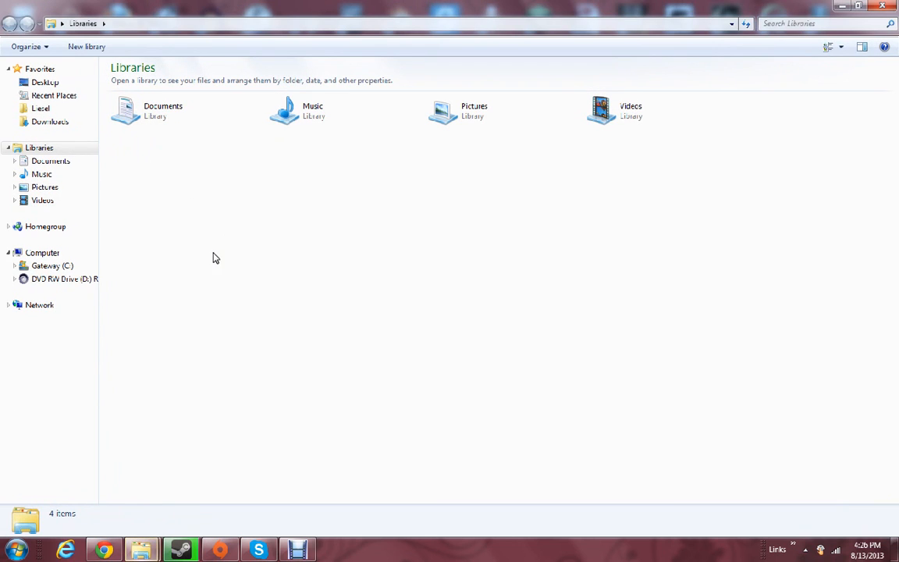
left_click(296, 550)
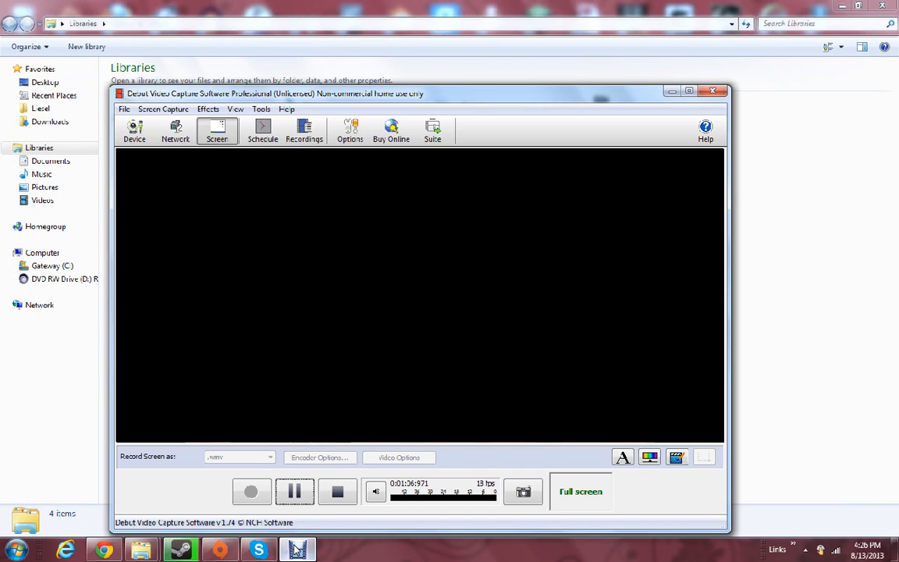
left_click(297, 550)
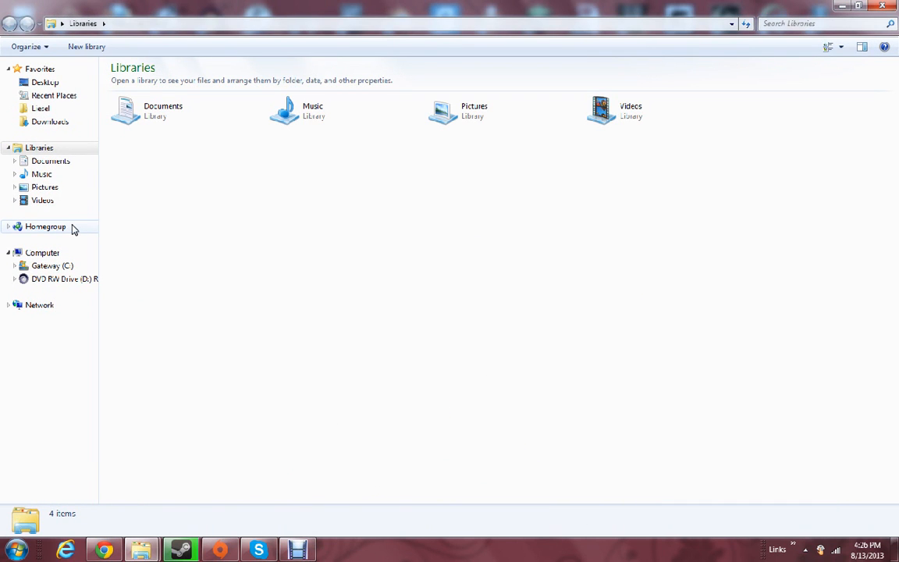
Navigate to the steamapps folder inside Steam, under Program Files (x86) on the Gateway (C:) drive
left_click(45, 268)
double_click(176, 215)
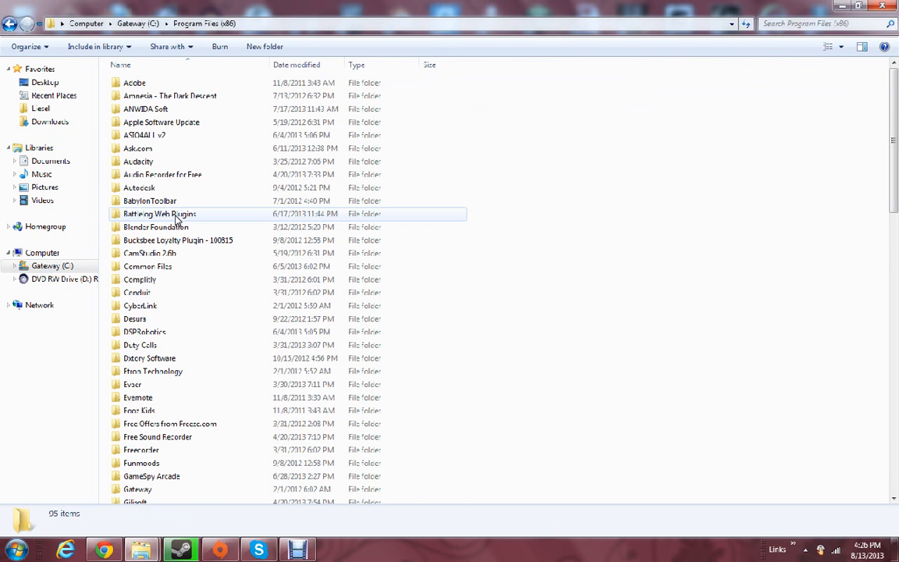
scroll(171, 376, "down", 4)
scroll(176, 351, "up", 3)
scroll(176, 349, "down", 11)
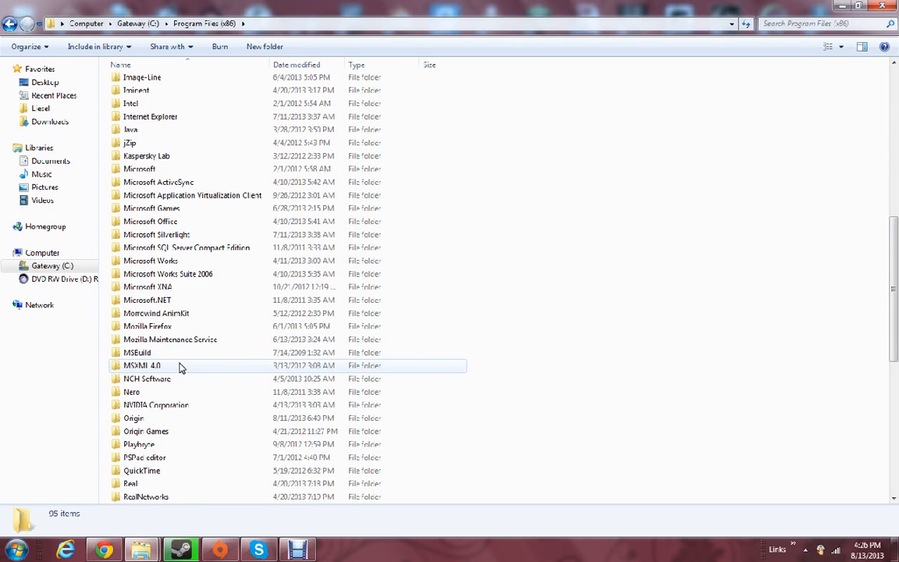
scroll(179, 367, "down", 8)
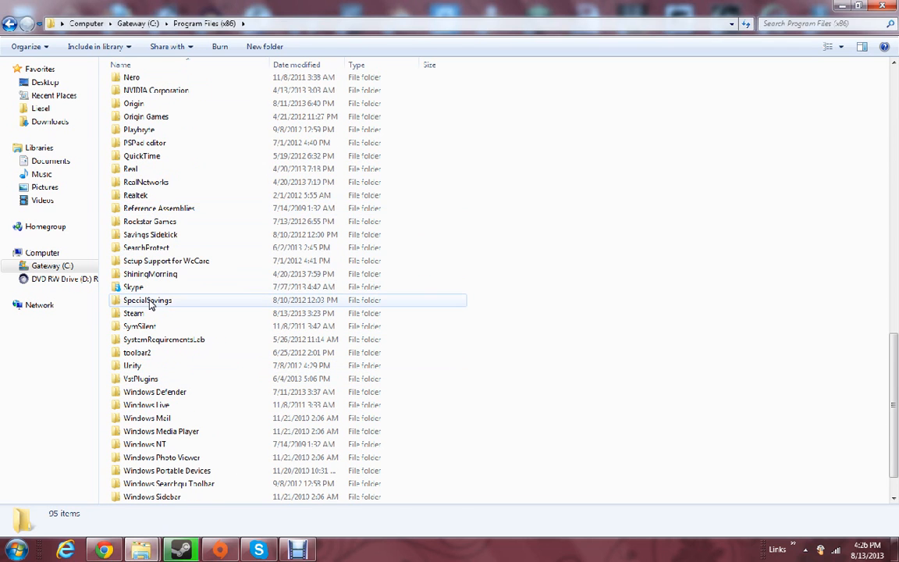
double_click(145, 313)
double_click(156, 306)
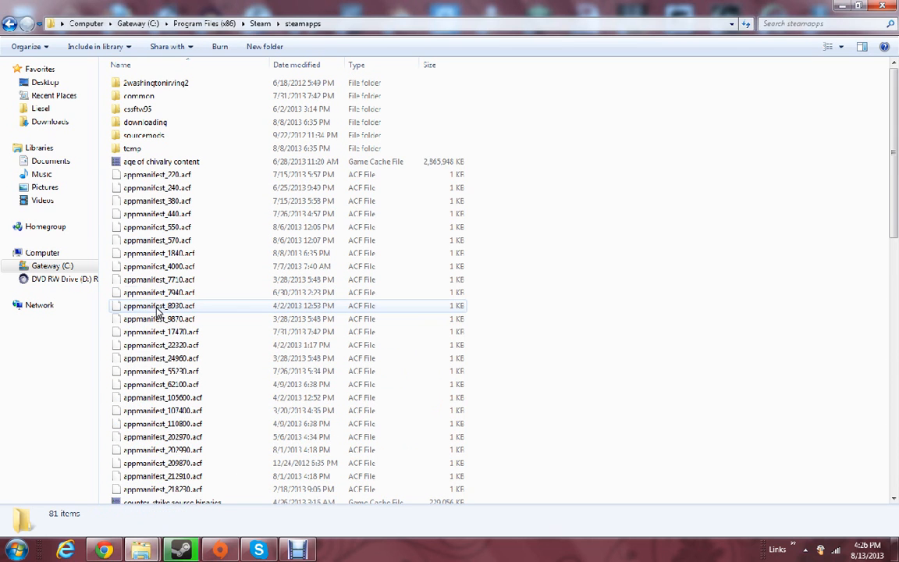
Find and select the counter-strike source shared game cache file in the steamapps folder
scroll(129, 141, "down", 3)
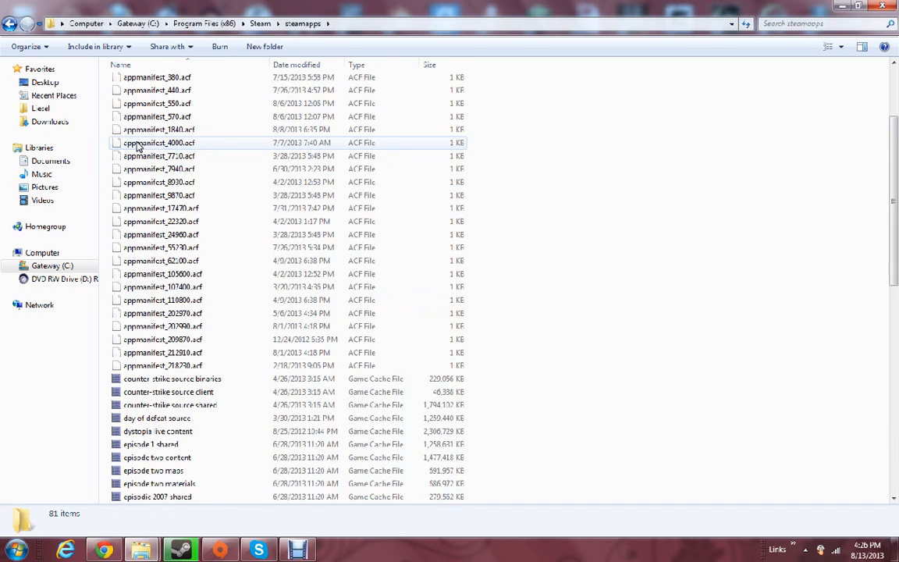
scroll(125, 145, "up", 3)
scroll(139, 160, "down", 4)
scroll(139, 160, "down", 5)
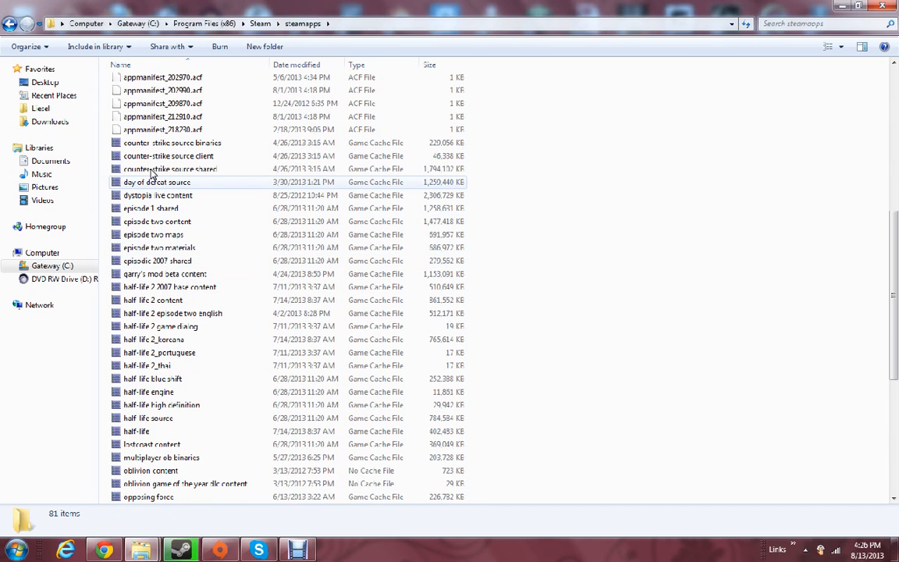
left_click(156, 143)
left_click(148, 160)
left_click(148, 171)
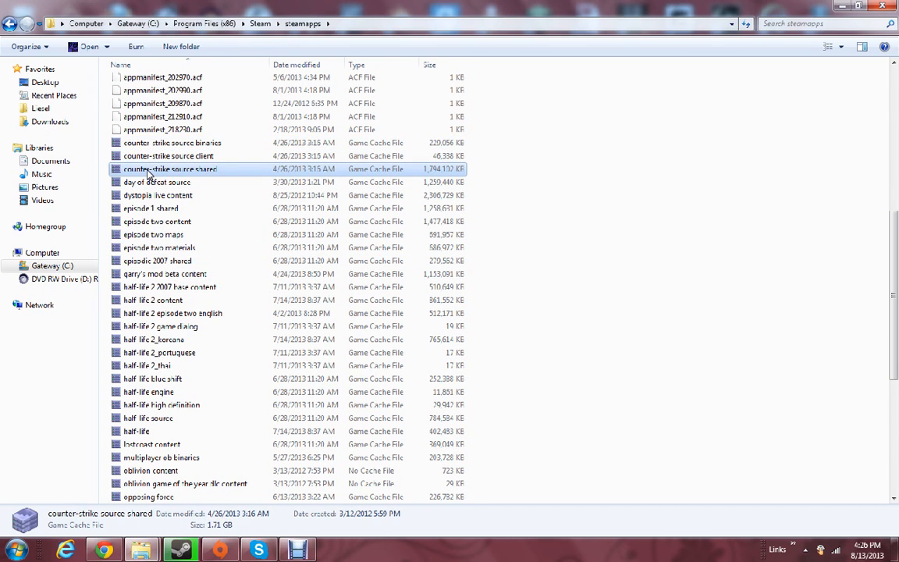
scroll(149, 174, "down", 5)
scroll(149, 173, "up", 4)
scroll(148, 173, "up", 1)
scroll(156, 173, "down", 1)
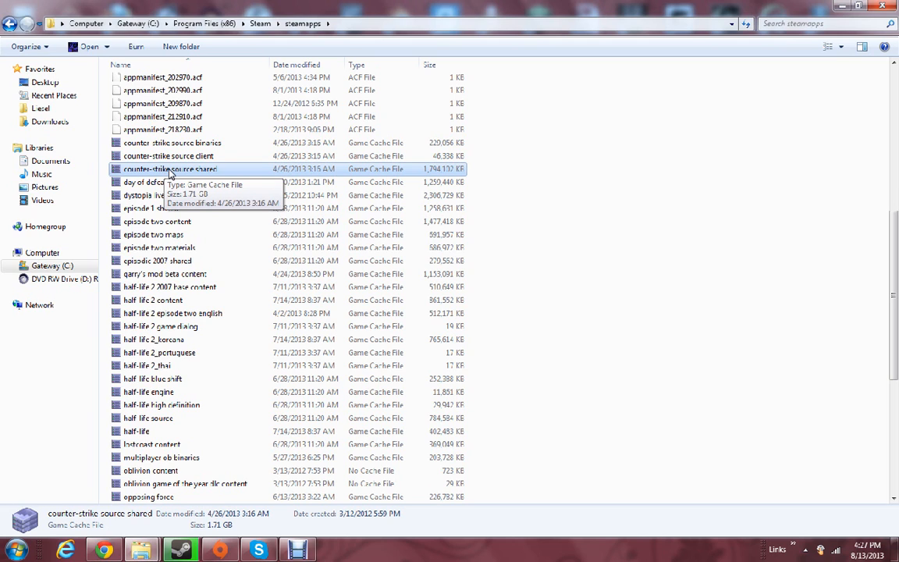
Check which programs are offered for opening the counter-strike source shared file, and close the choice without changing it
right_click(170, 173)
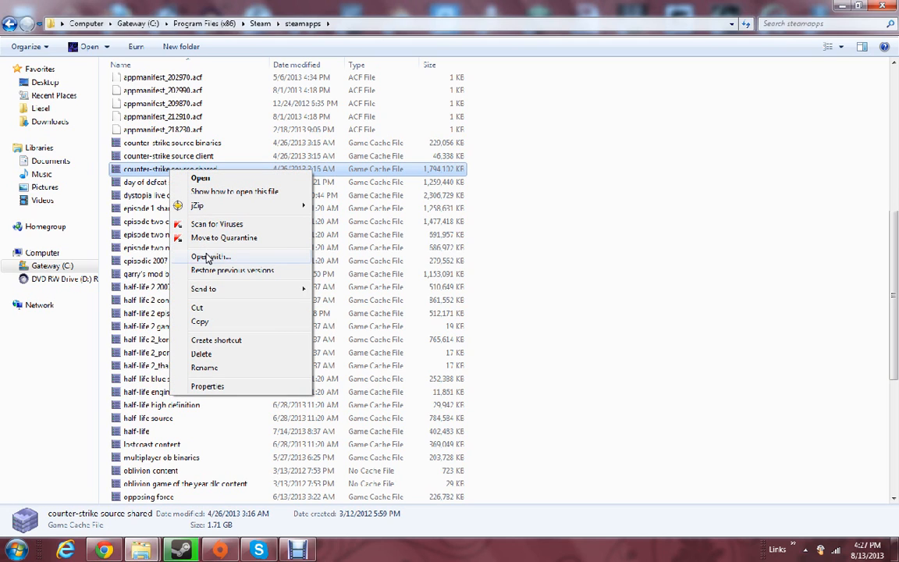
left_click(210, 256)
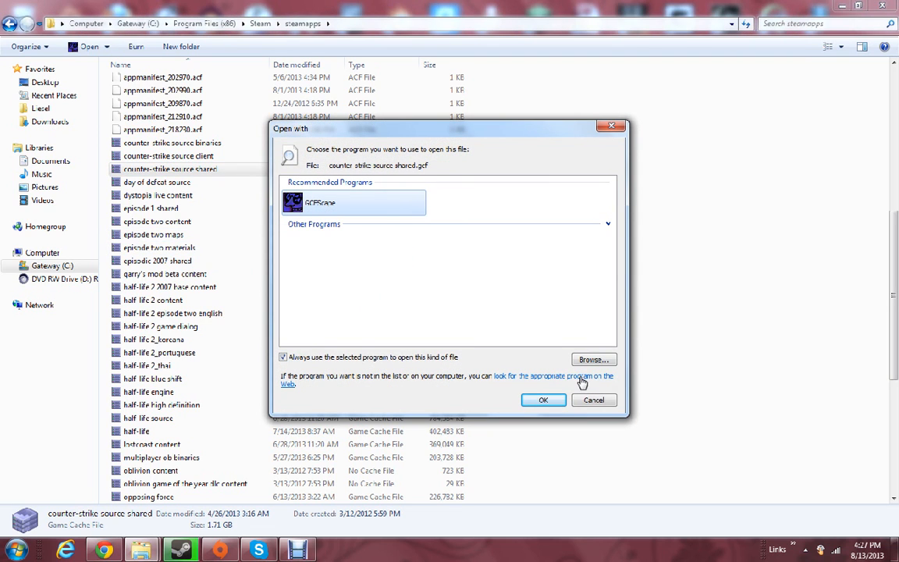
left_click(593, 400)
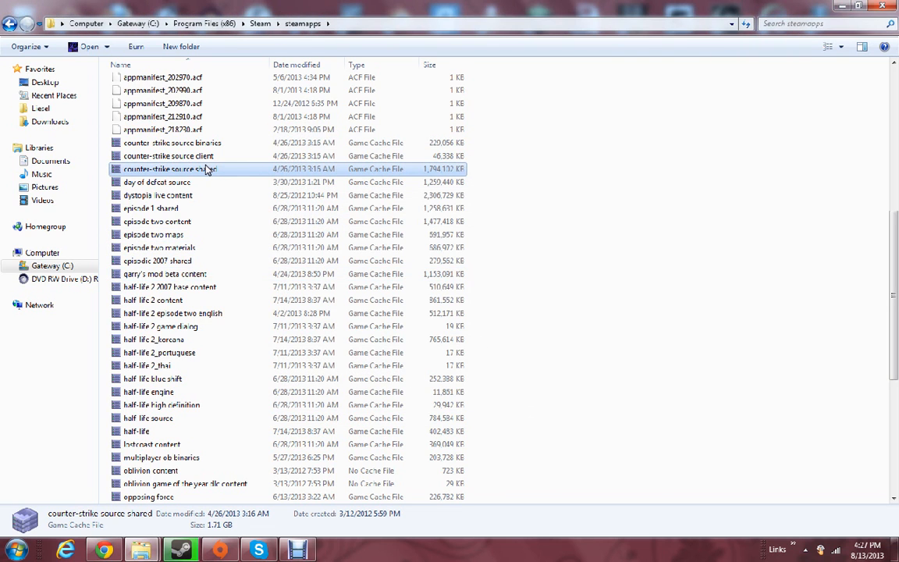
Open counter-strike source shared in GCFScape and go to the characters folder under cstrike, models
double_click(237, 170)
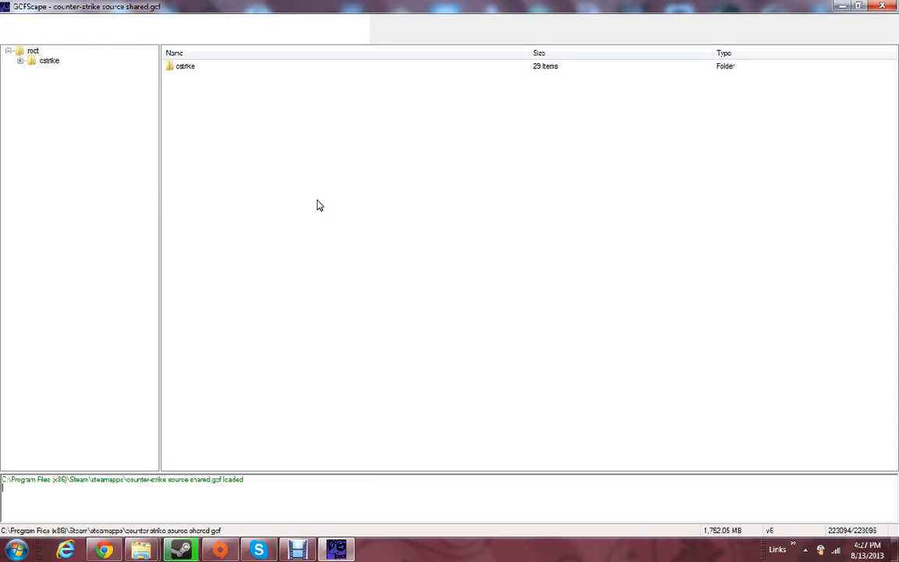
double_click(183, 67)
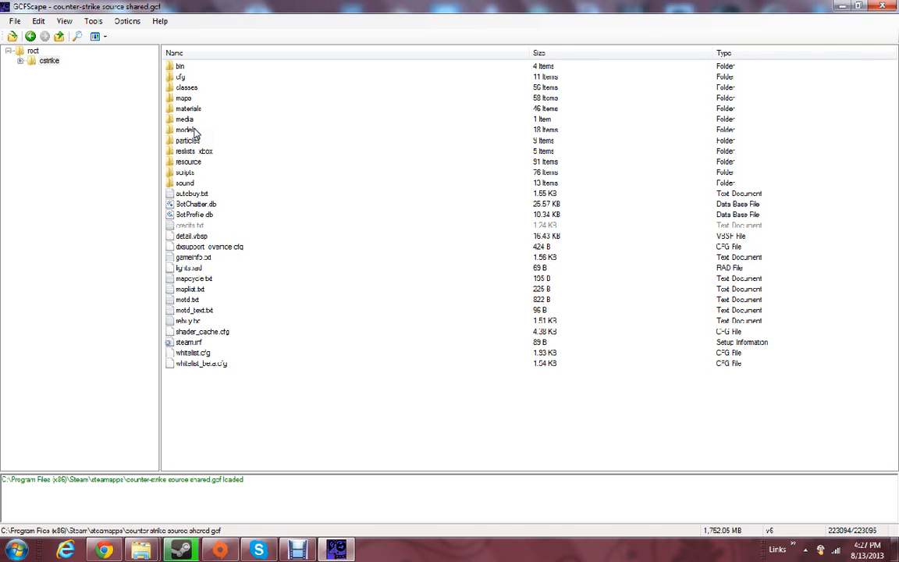
double_click(196, 131)
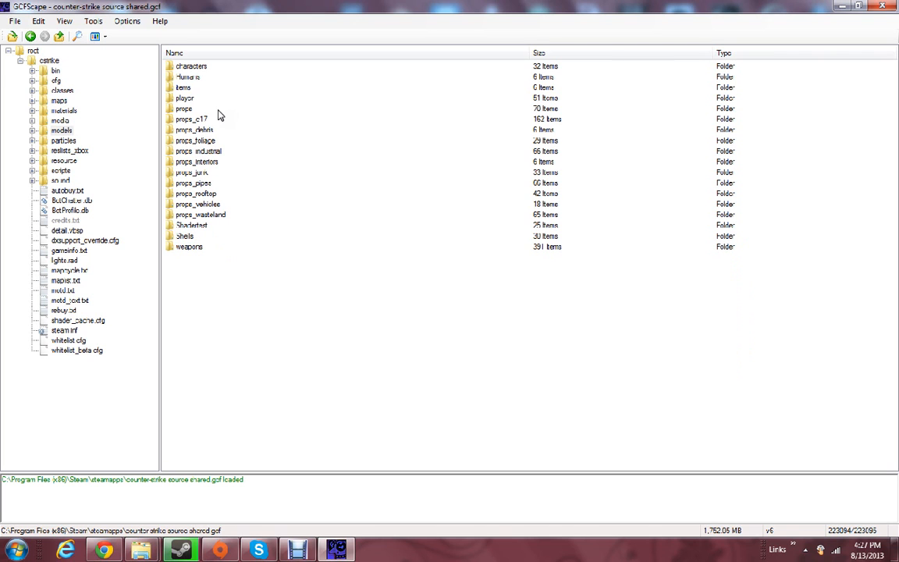
double_click(192, 69)
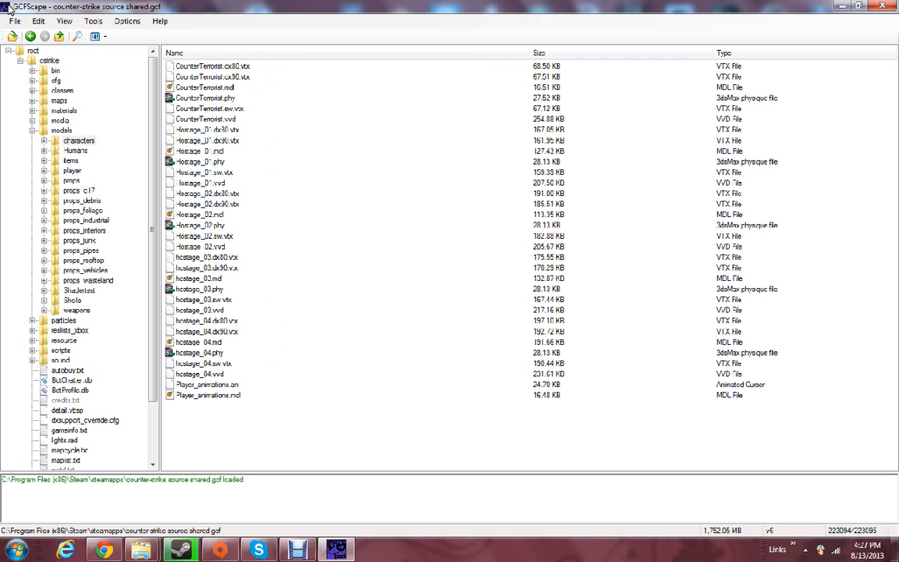
Look through the other model folders, including Humans, props_c17, props_industrial, Shadertest and weapons
left_click(30, 36)
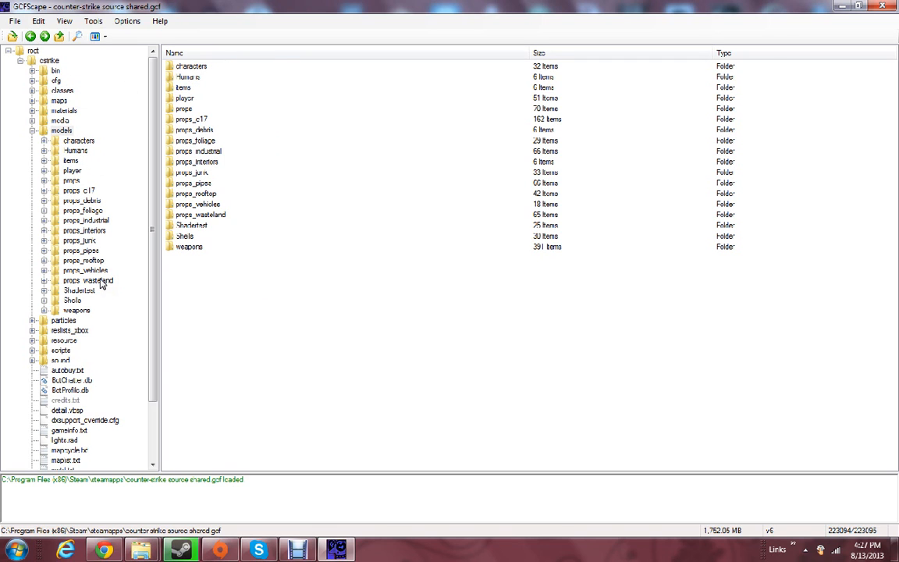
left_click(84, 151)
left_click(75, 191)
left_click(79, 221)
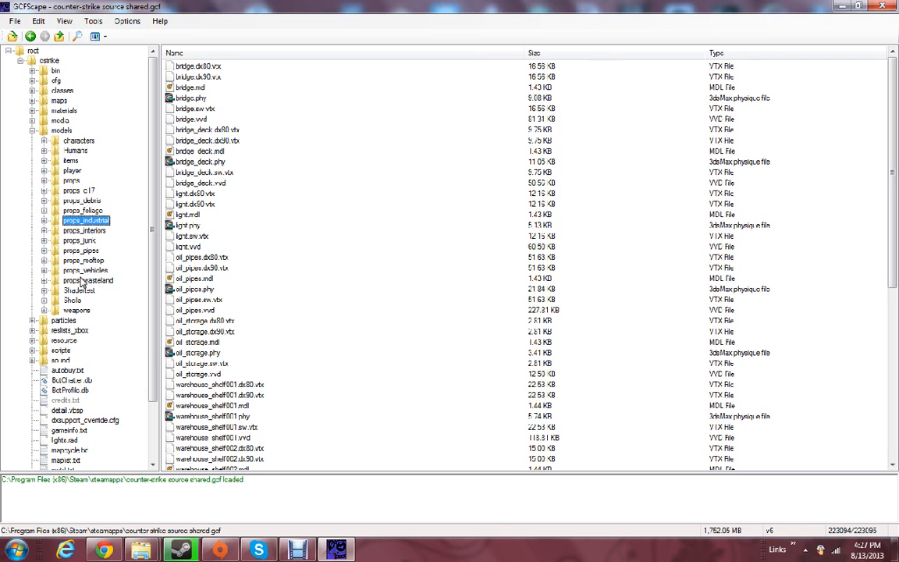
left_click(80, 290)
left_click(78, 310)
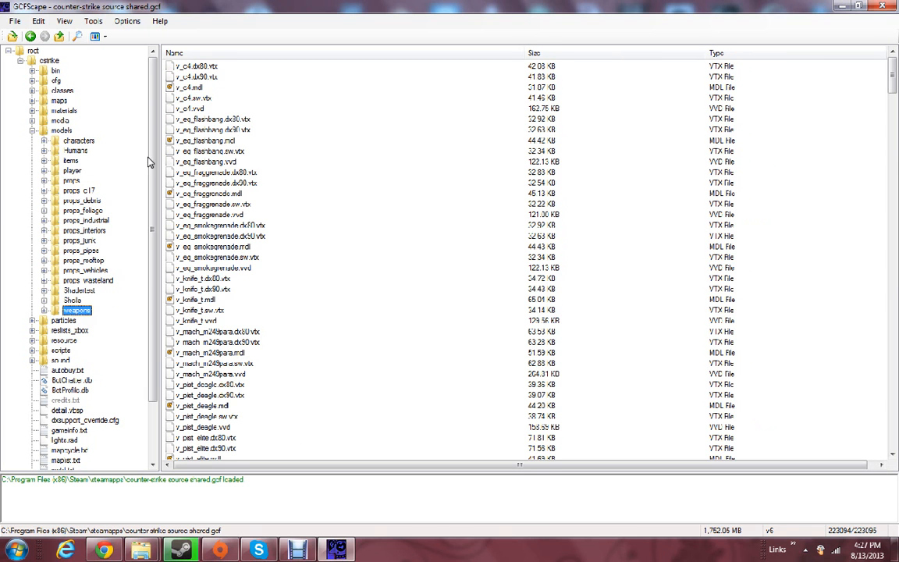
Select all six CounterTerrorist model files in the characters folder and bring up their extraction option
left_click(74, 140)
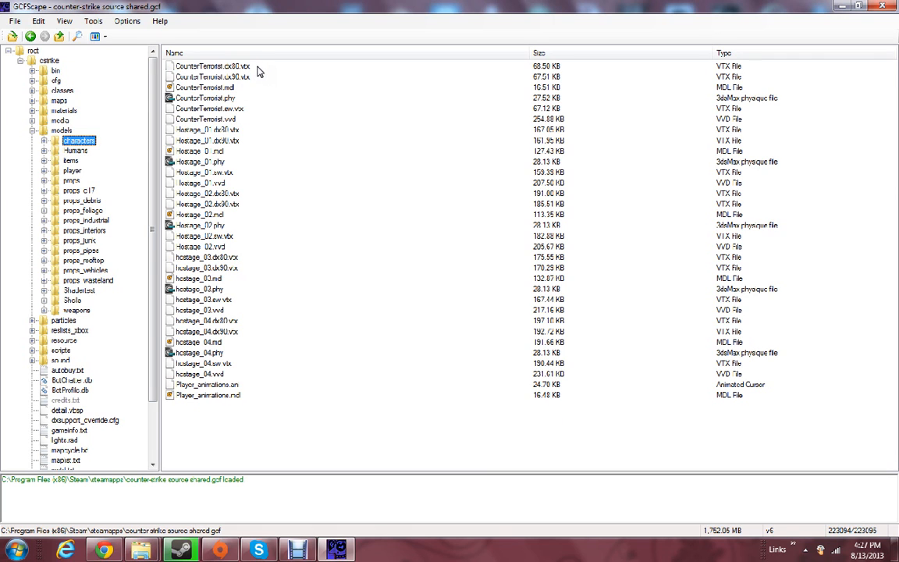
left_click_drag(260, 71, 147, 111)
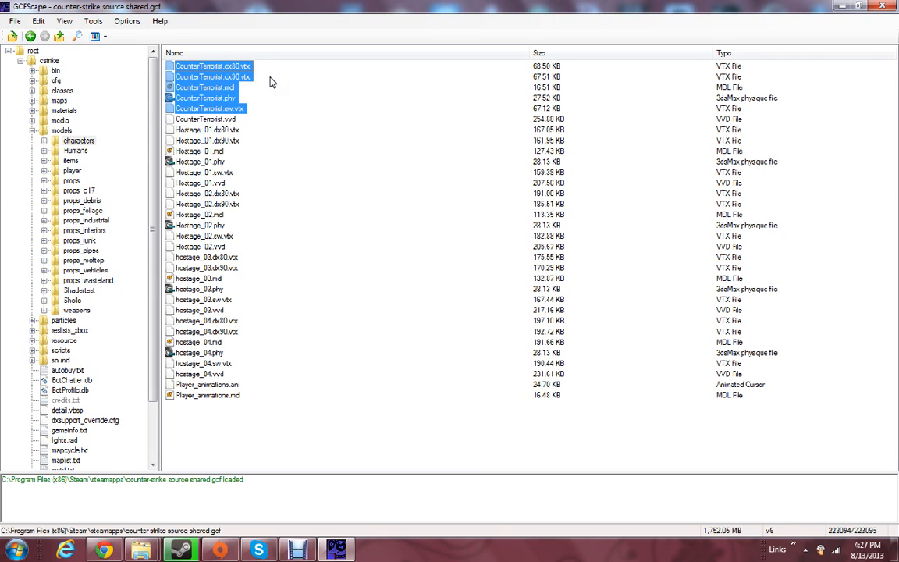
left_click_drag(268, 65, 156, 121)
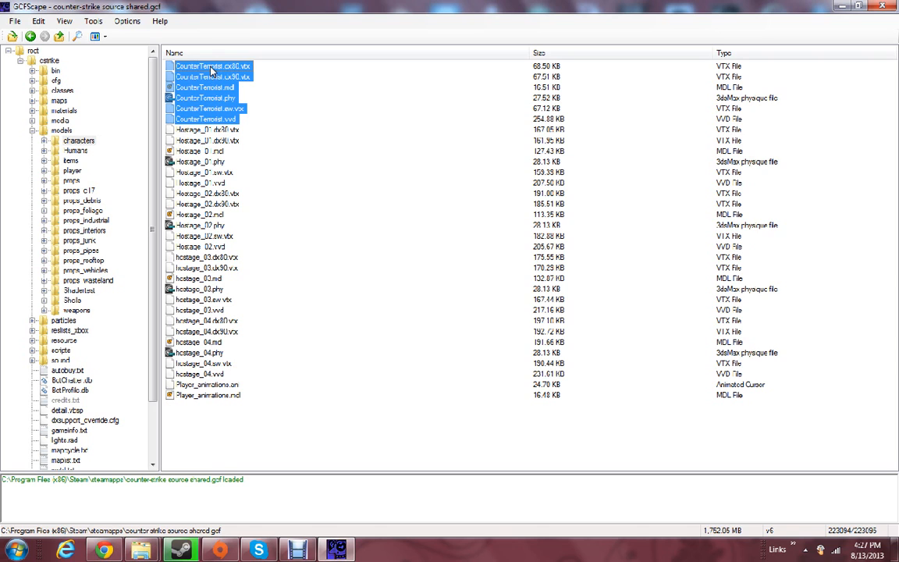
right_click(225, 88)
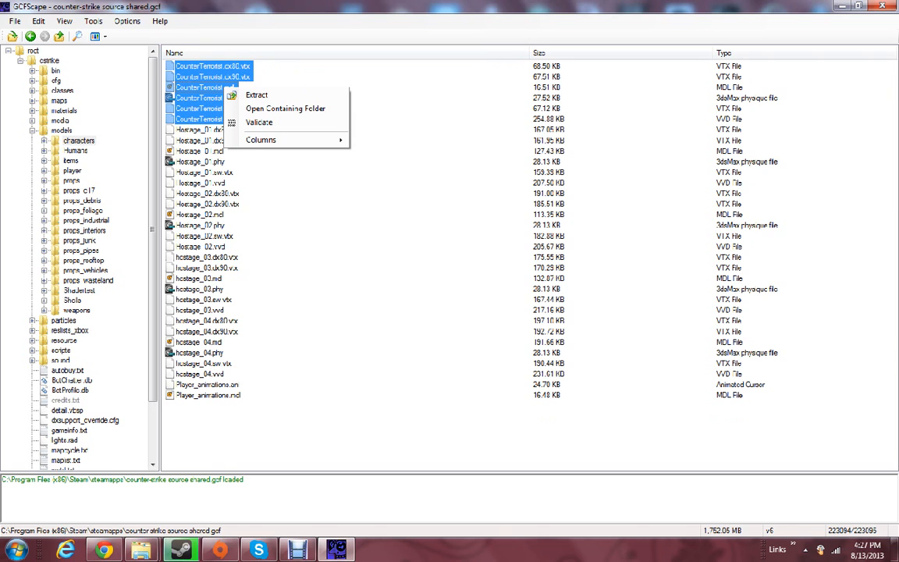
Minimize the open windows and open the Decompiled Source Rigs folder from the desktop
left_click(151, 550)
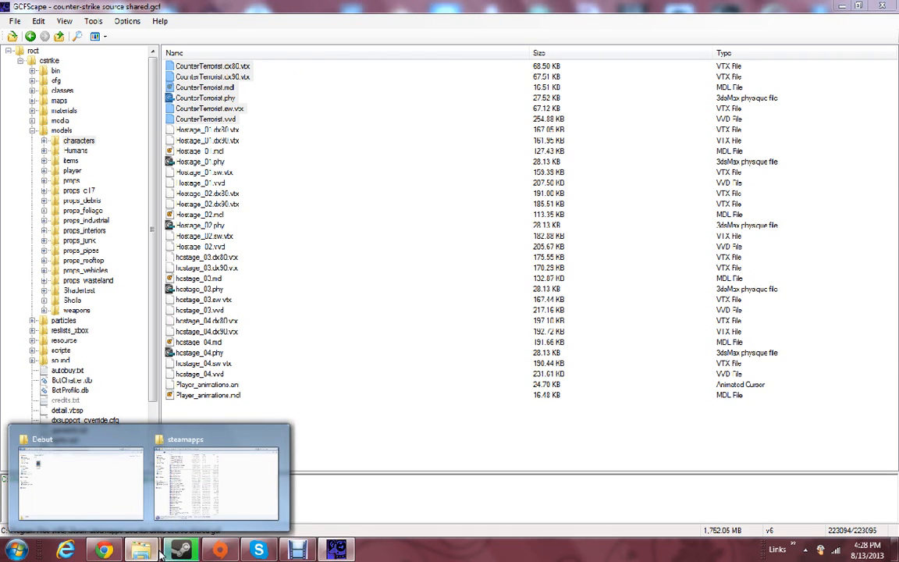
left_click(843, 6)
left_click(842, 6)
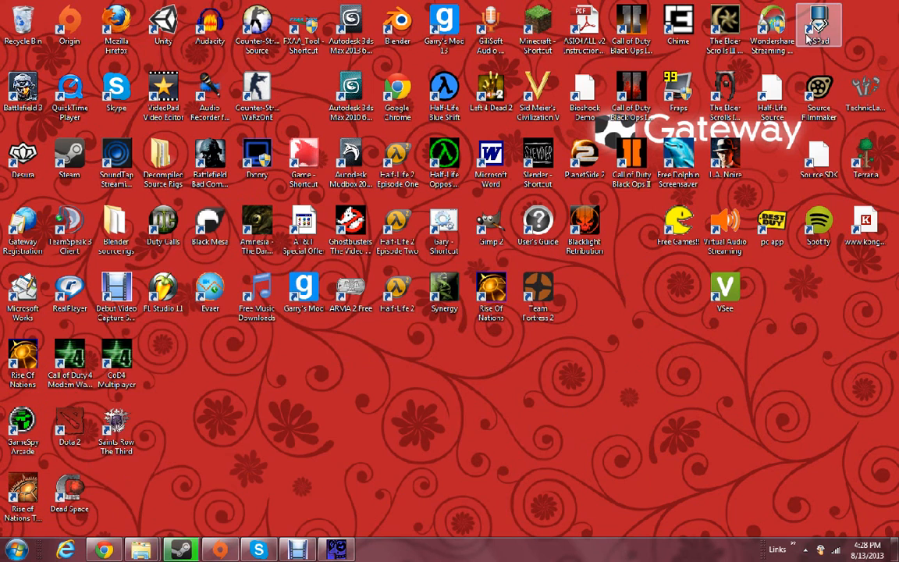
double_click(156, 152)
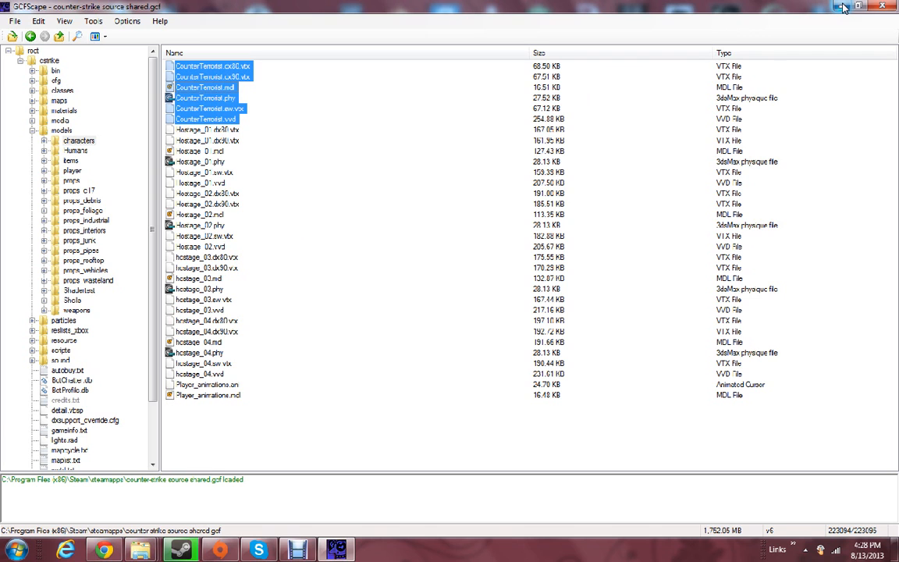
Close GCFScape, return to the steamapps window in Explorer and look over its cache files and folders
left_click(883, 6)
mouse_move(159, 551)
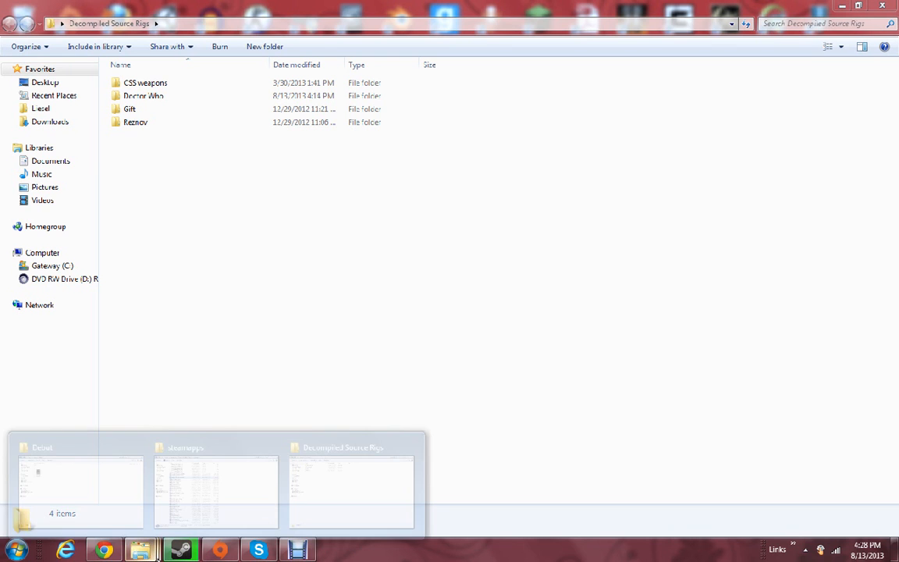
left_click(240, 466)
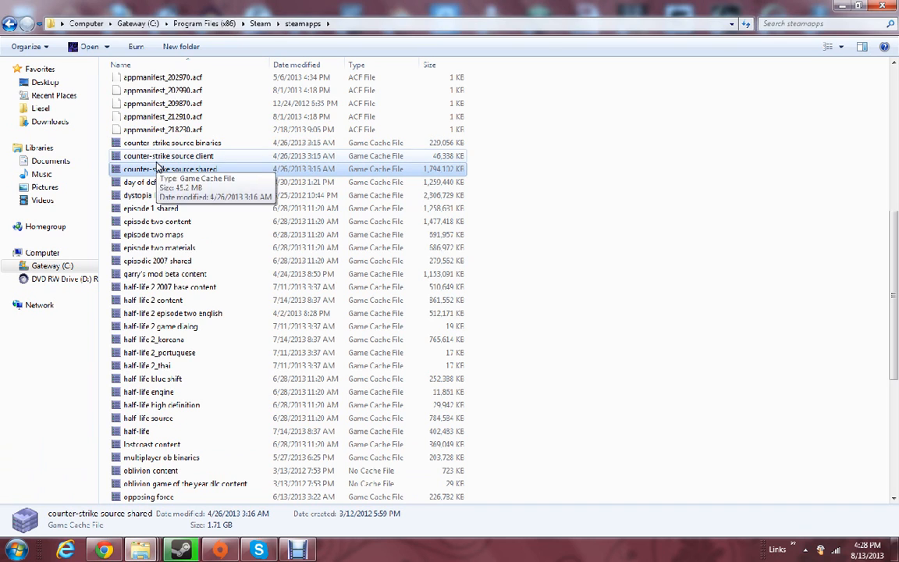
scroll(192, 297, "down", 7)
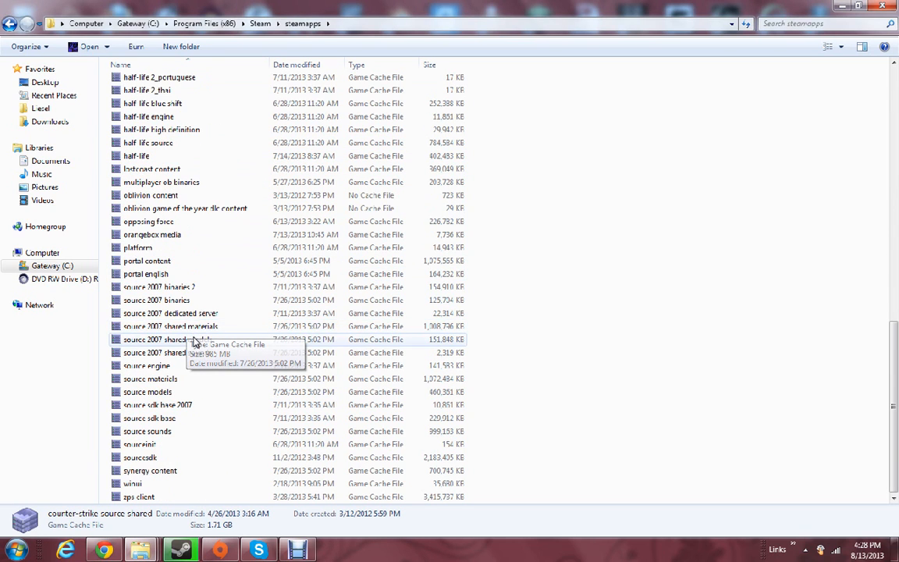
scroll(190, 305, "up", 15)
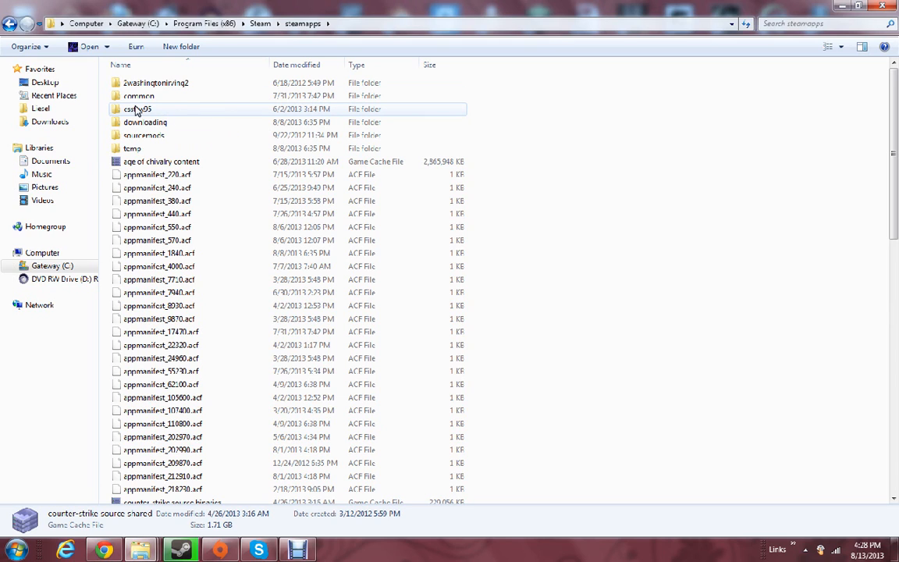
Go from the account folder in steamapps into Garry's Mod's models, open DoctorWho's Tardis folder and look over its model files
double_click(216, 113)
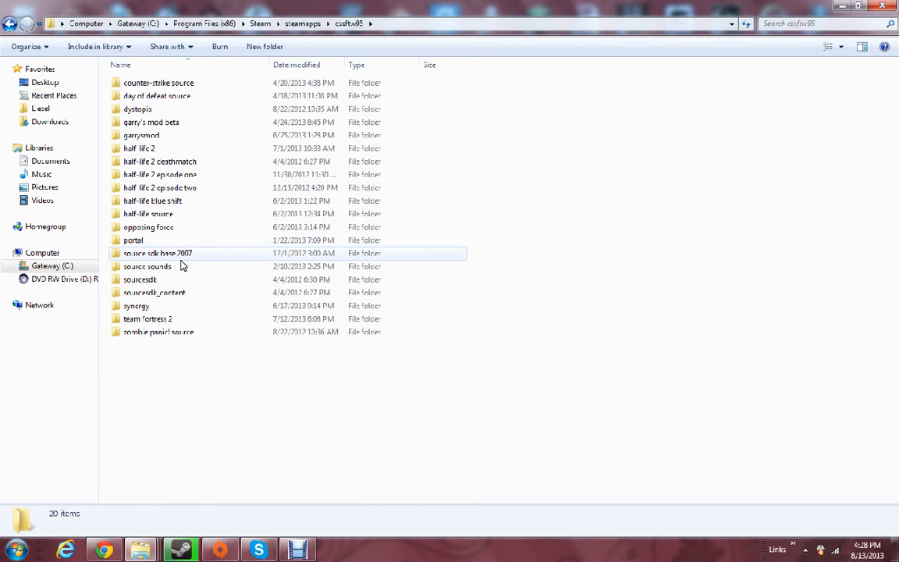
double_click(144, 136)
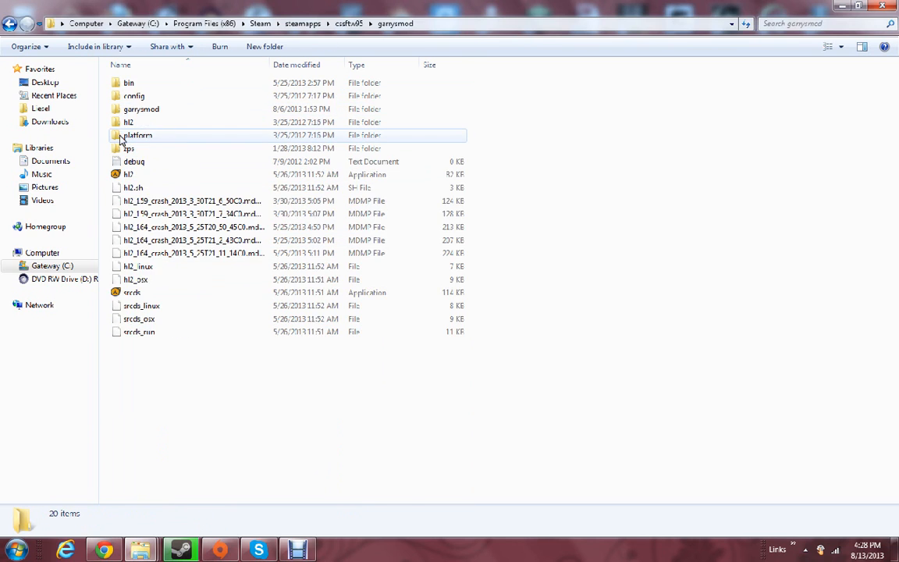
double_click(139, 110)
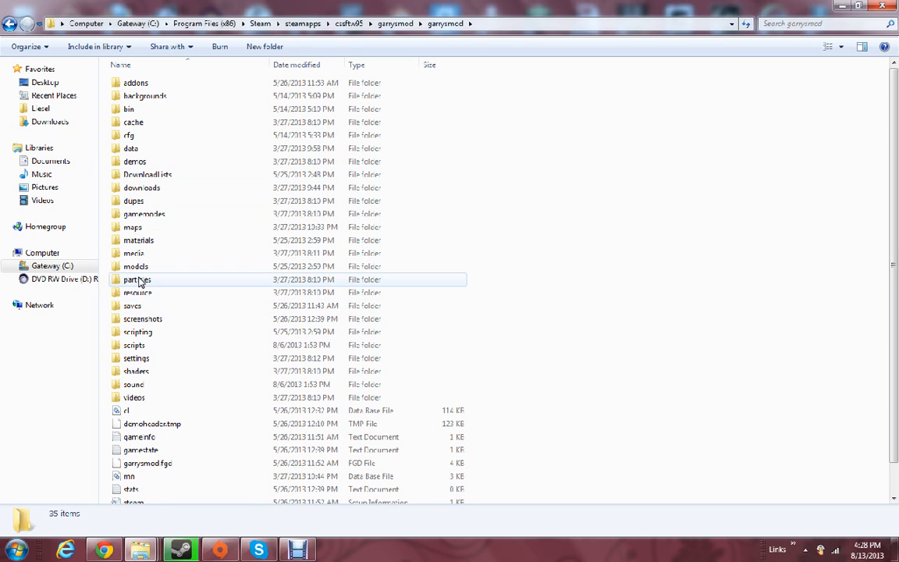
double_click(145, 265)
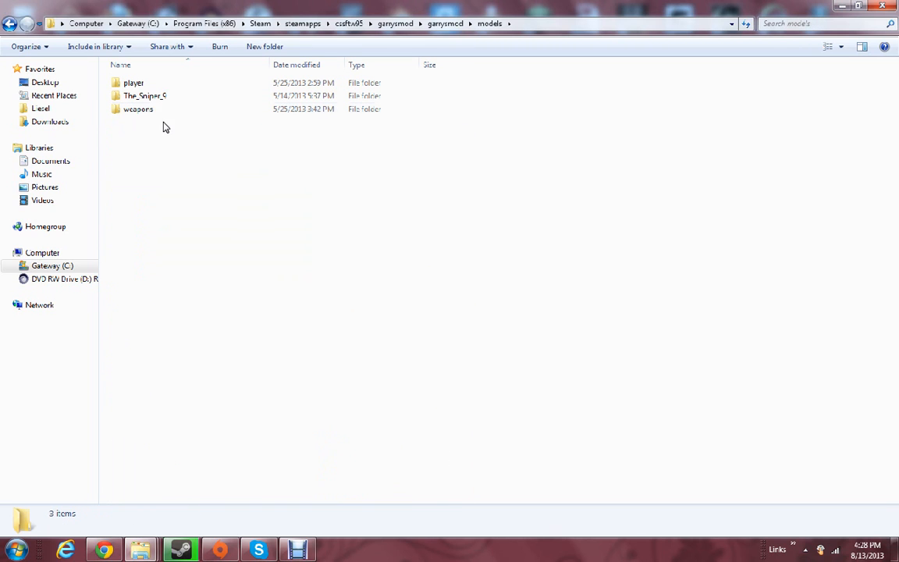
double_click(158, 104)
double_click(160, 86)
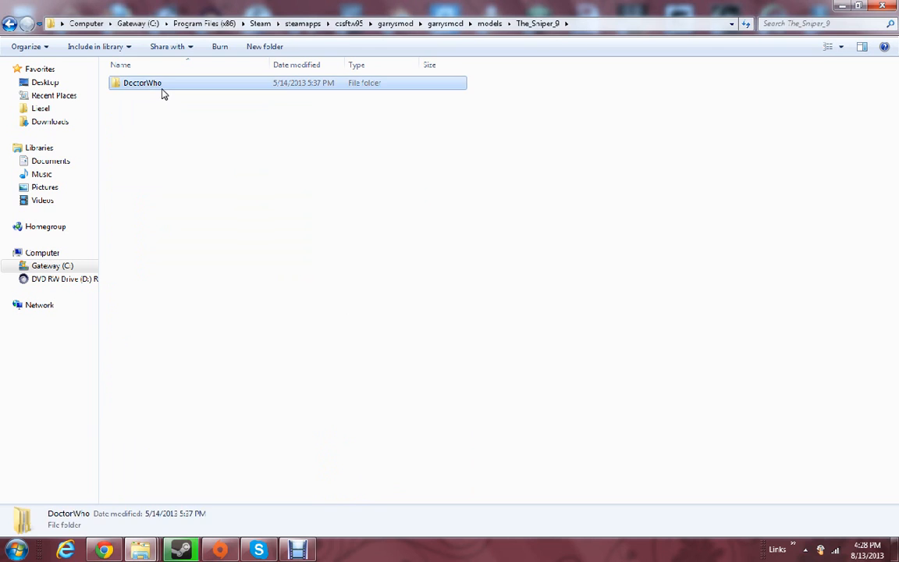
double_click(145, 123)
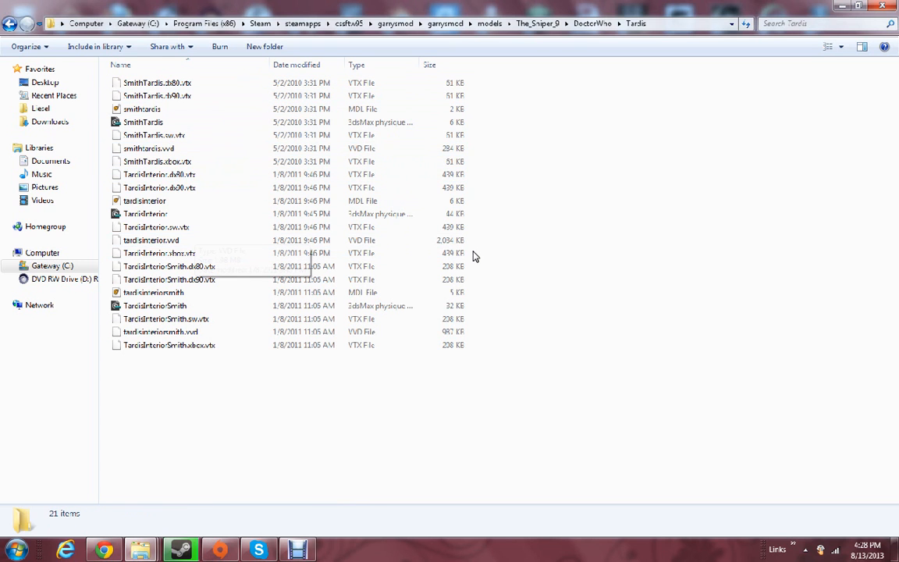
left_click_drag(474, 251, 107, 294)
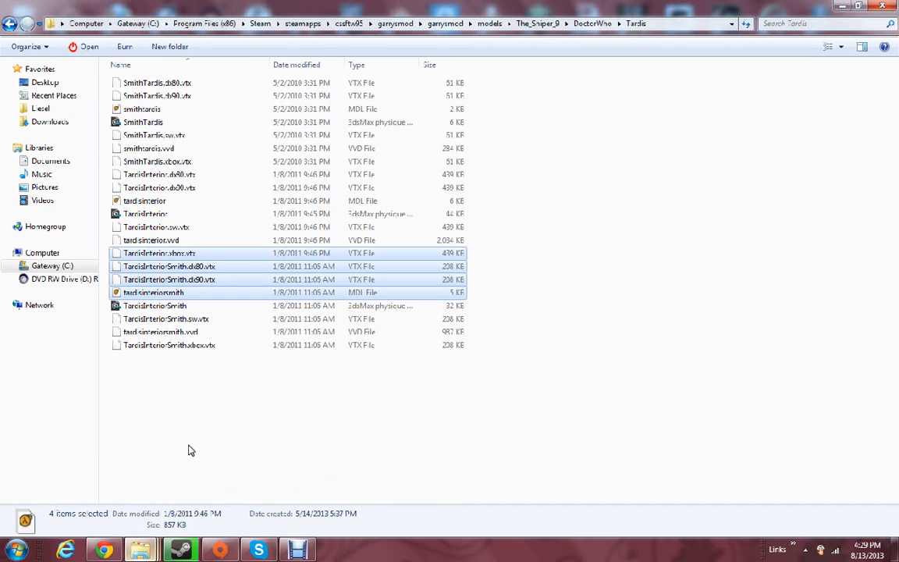
Switch to the Decompiled Source Rigs window and look in the Tardis and tardis2 folders under Doctor Who
mouse_move(140, 550)
left_click(347, 433)
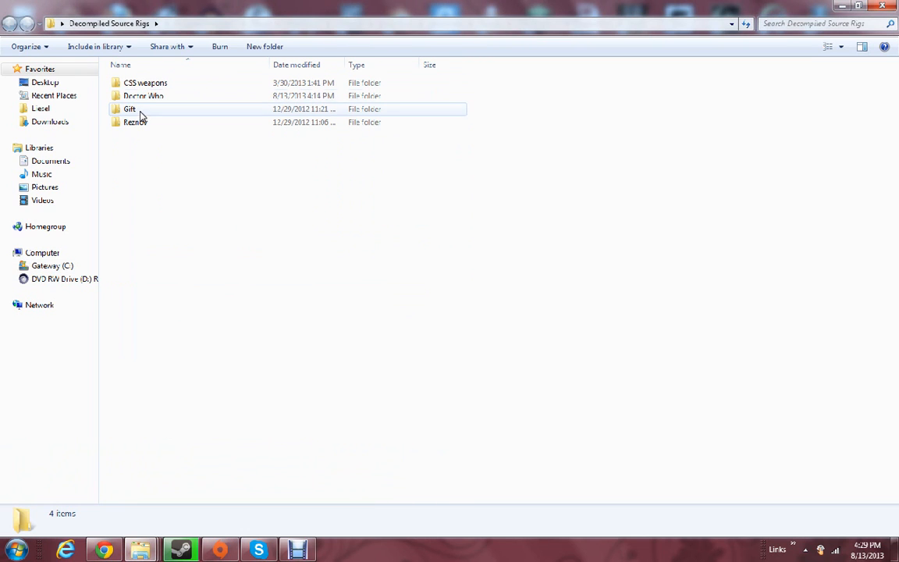
double_click(135, 96)
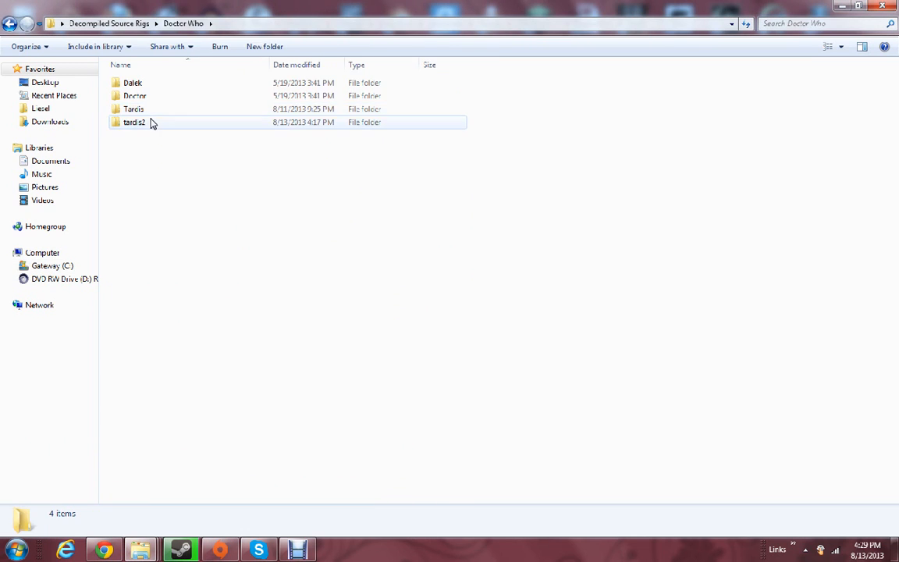
double_click(150, 110)
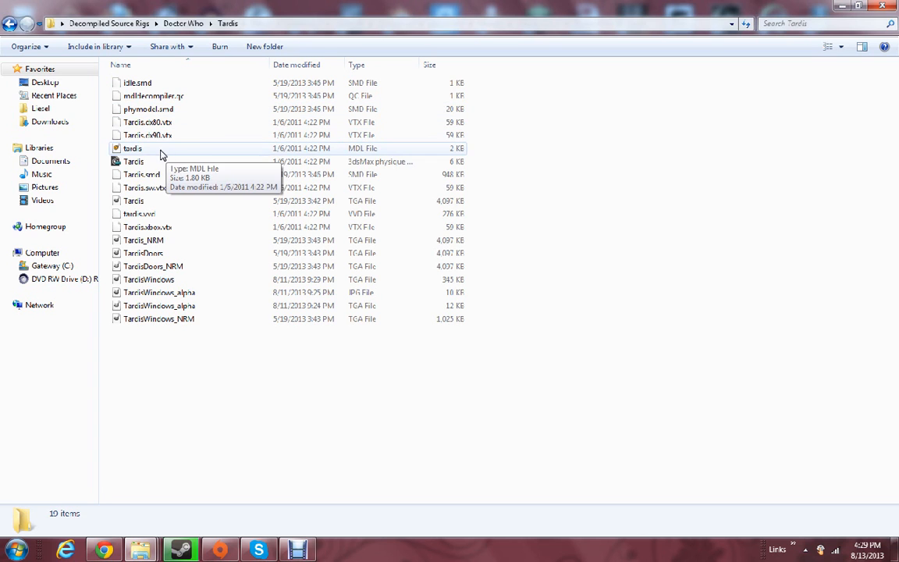
left_click(9, 23)
double_click(134, 122)
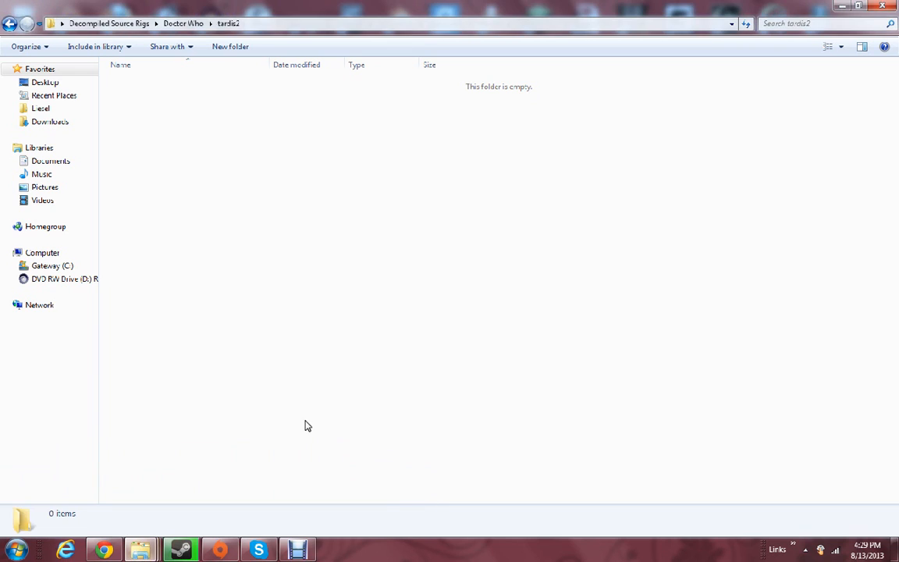
Return to the Garry's Mod Tardis folder, clear the file selection, and check the files against the parent DoctorWho folder
mouse_move(140, 550)
left_click(207, 473)
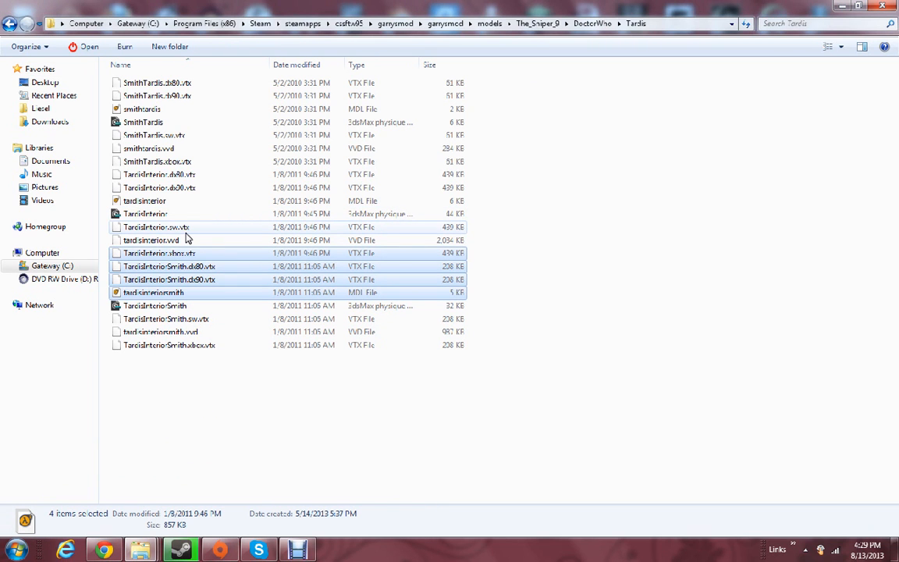
left_click(593, 225)
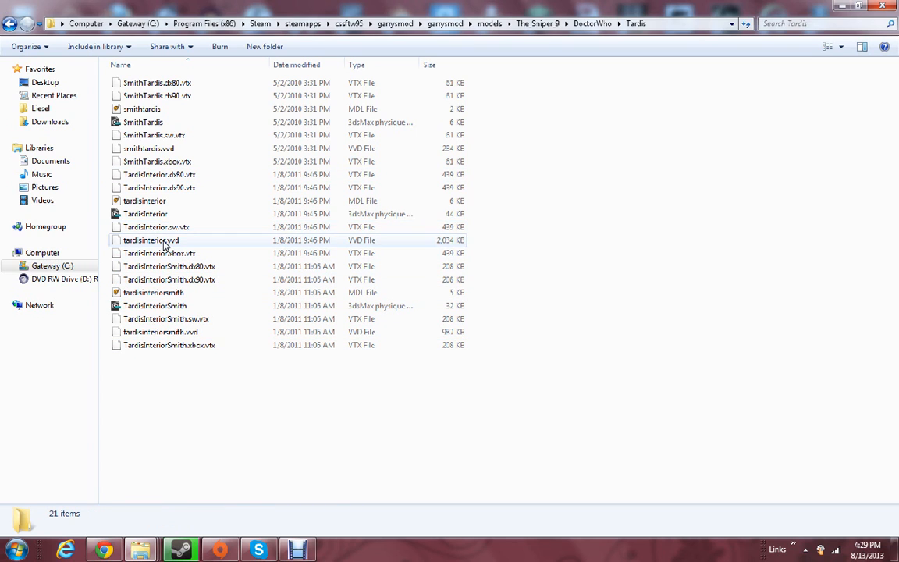
left_click(9, 23)
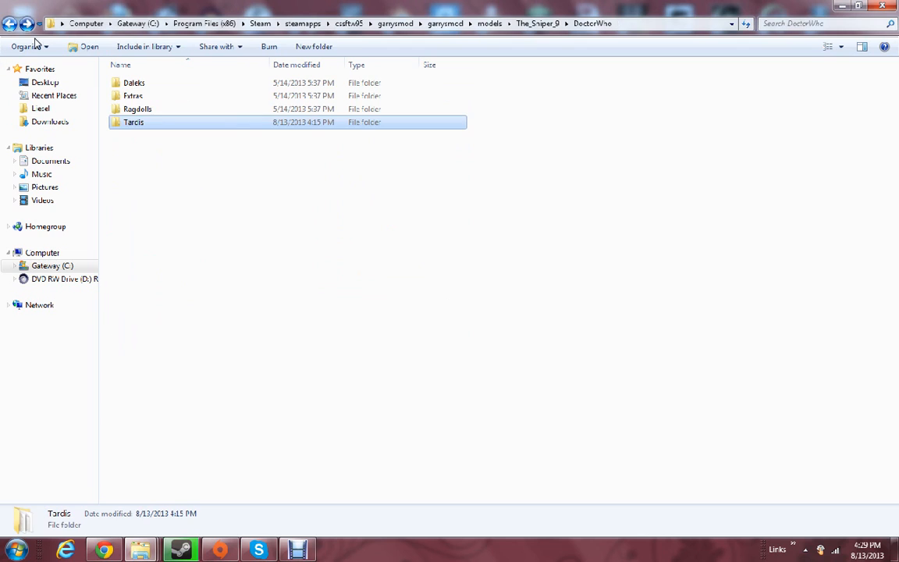
double_click(141, 120)
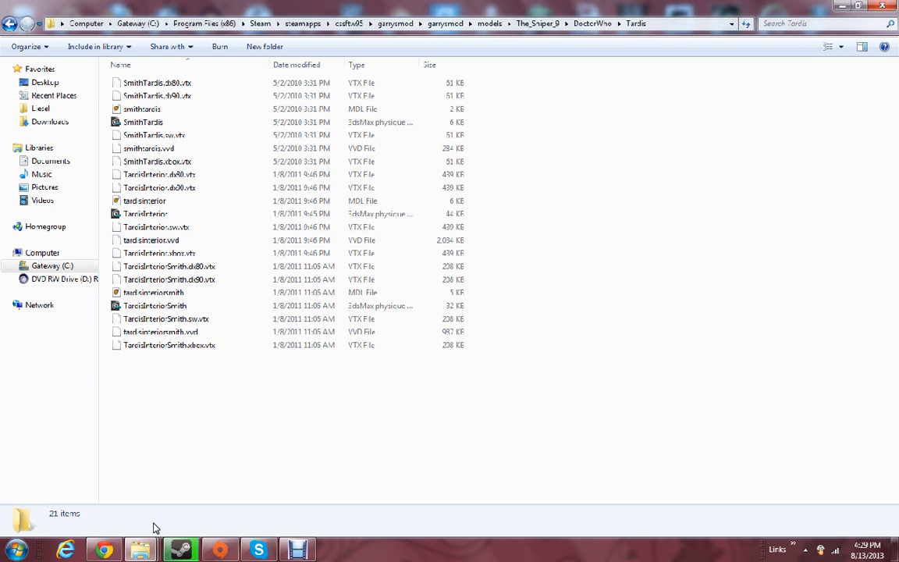
Switch back to the Decompiled Source Rigs window and open the Tardis folder inside Doctor Who
mouse_move(141, 550)
mouse_move(130, 492)
left_click(360, 484)
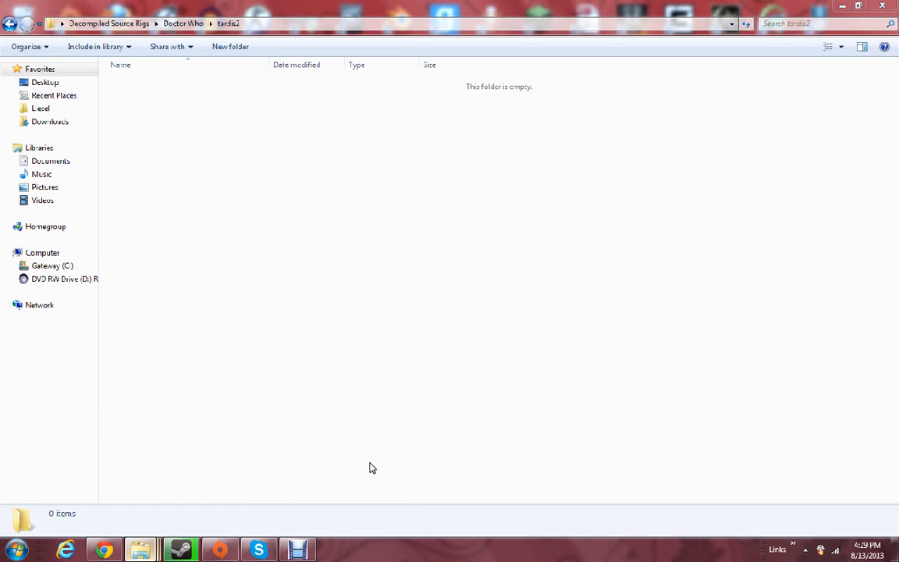
left_click(9, 24)
double_click(125, 110)
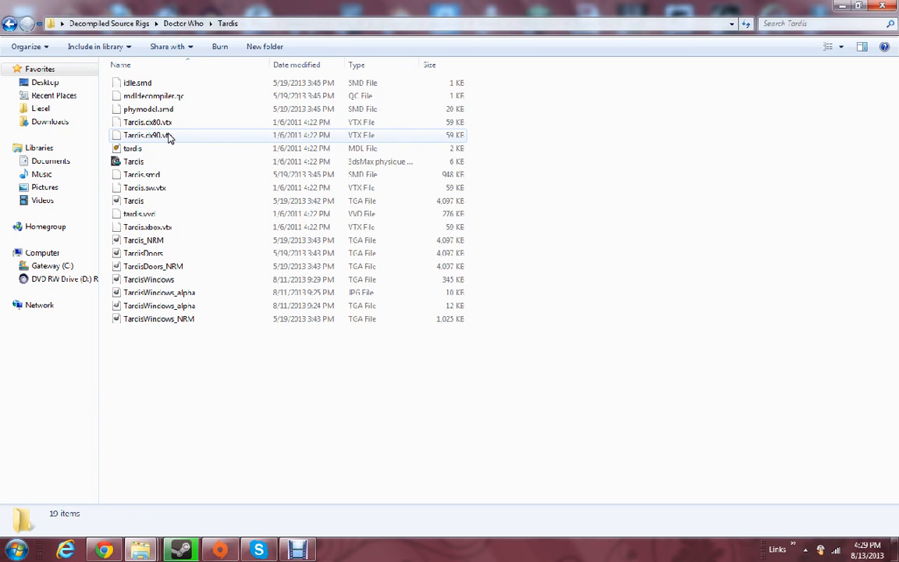
Copy the eight Tardis model files from Tardis.dx80.vtx to Tardis.xbox.vtx, including tardis.vvd and Tardis.smd but no TGA textures
left_click_drag(483, 124, 118, 191)
right_click(172, 164)
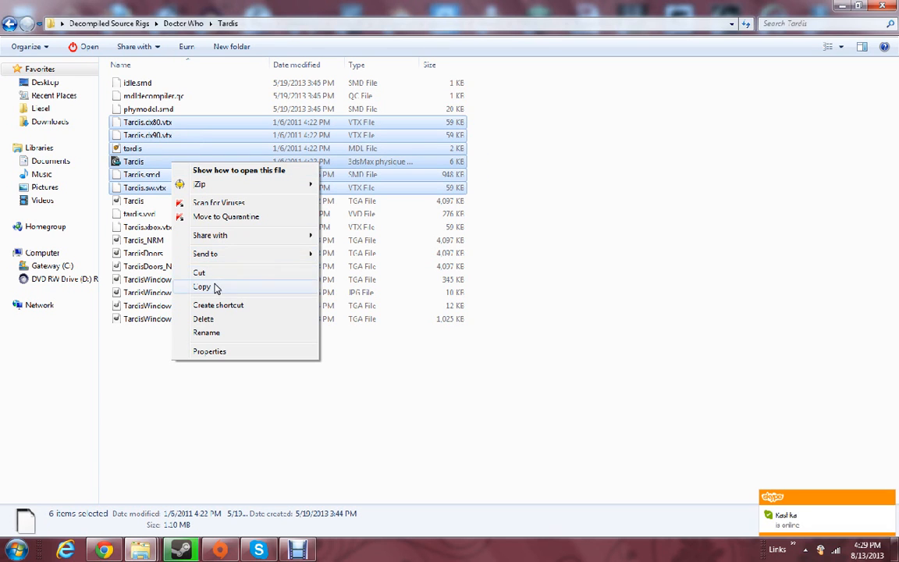
left_click(210, 289)
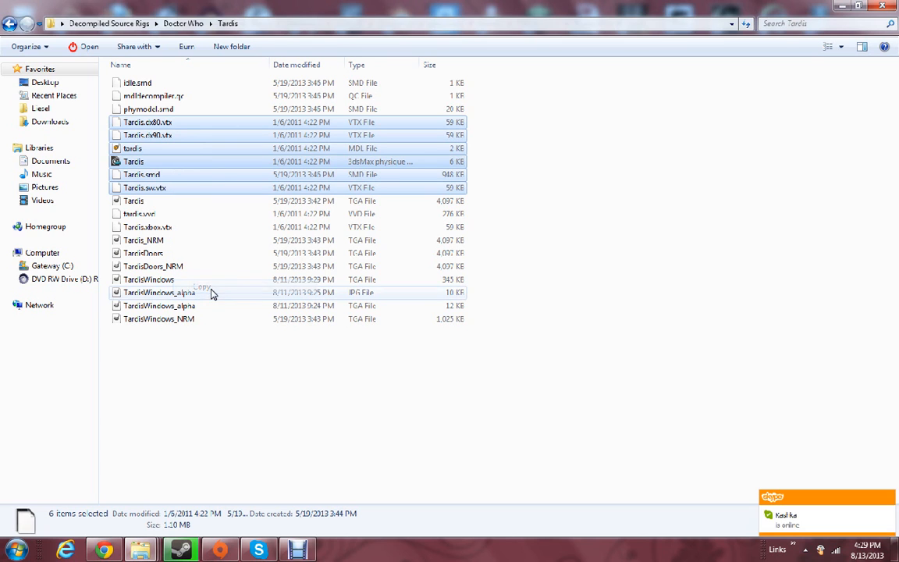
left_click(141, 549)
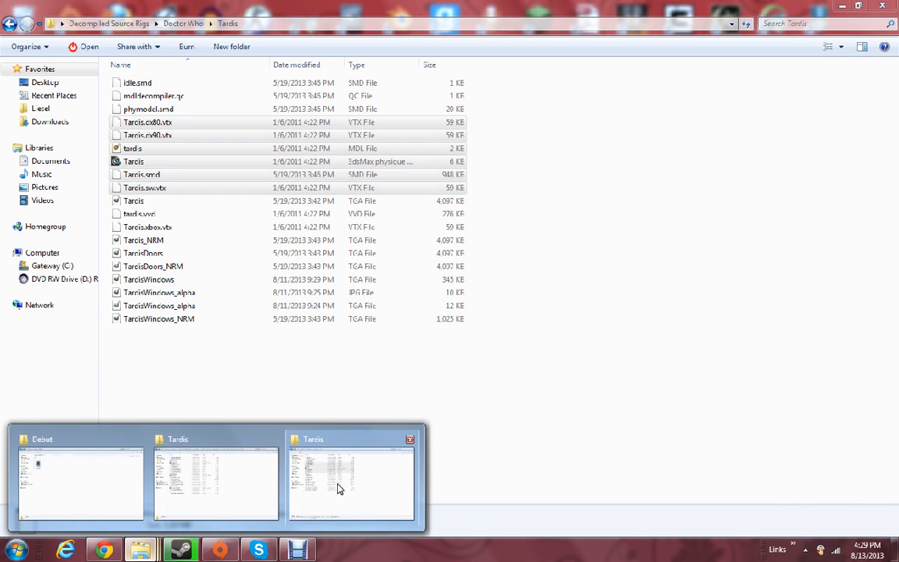
left_click(172, 227, "ctrl")
left_click(184, 214, "ctrl")
left_click(210, 148, "ctrl")
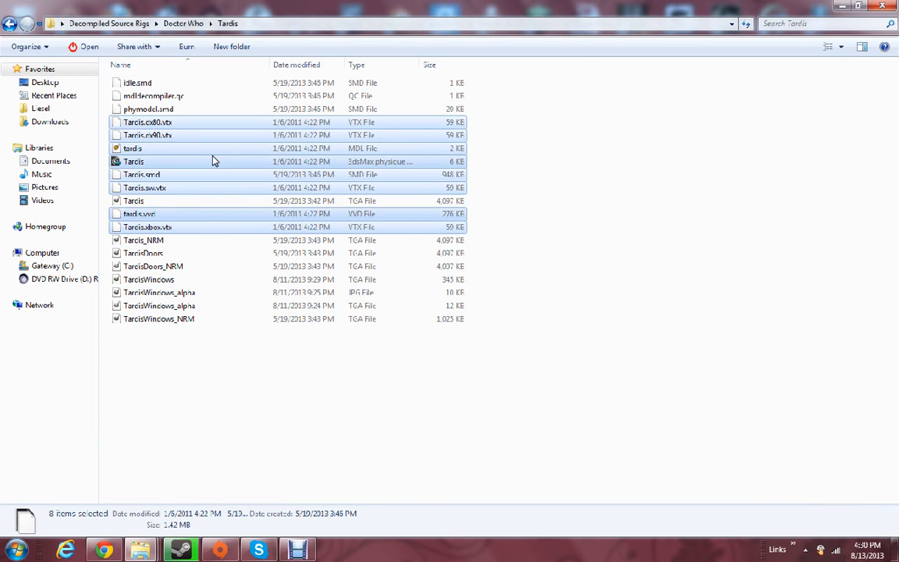
right_click(215, 159)
left_click(243, 280)
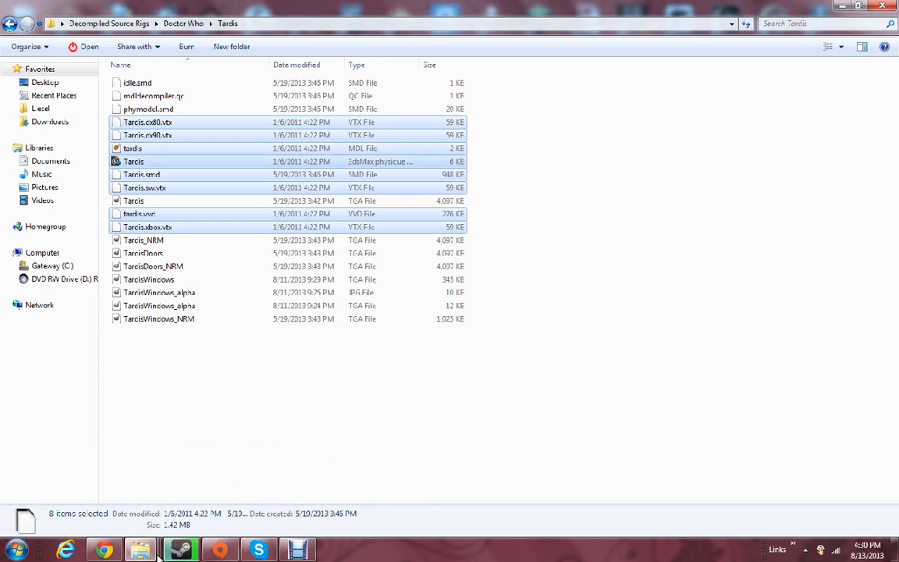
Paste the copied Tardis files into the Garry's Mod DoctorWho Tardis folder and clear the selection
mouse_move(160, 549)
left_click(195, 480)
right_click(193, 396)
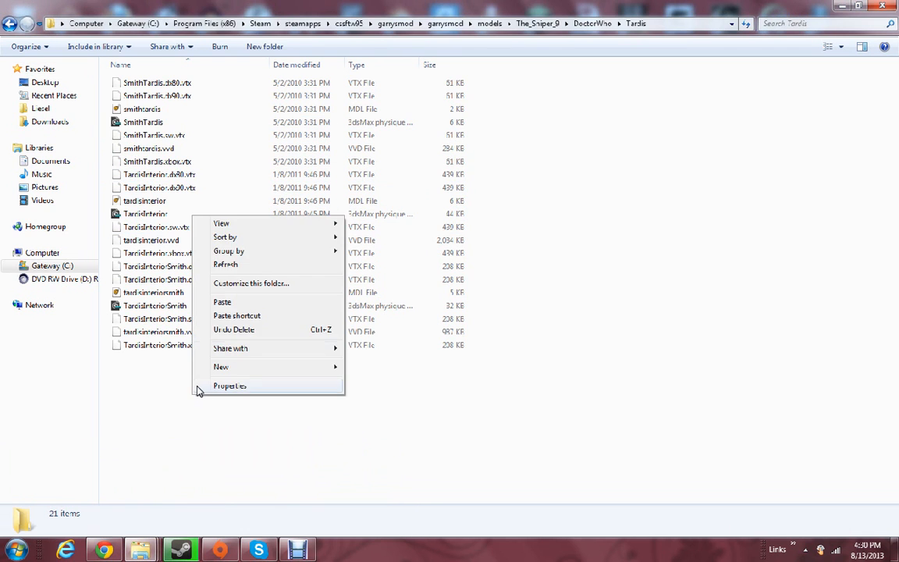
left_click(225, 302)
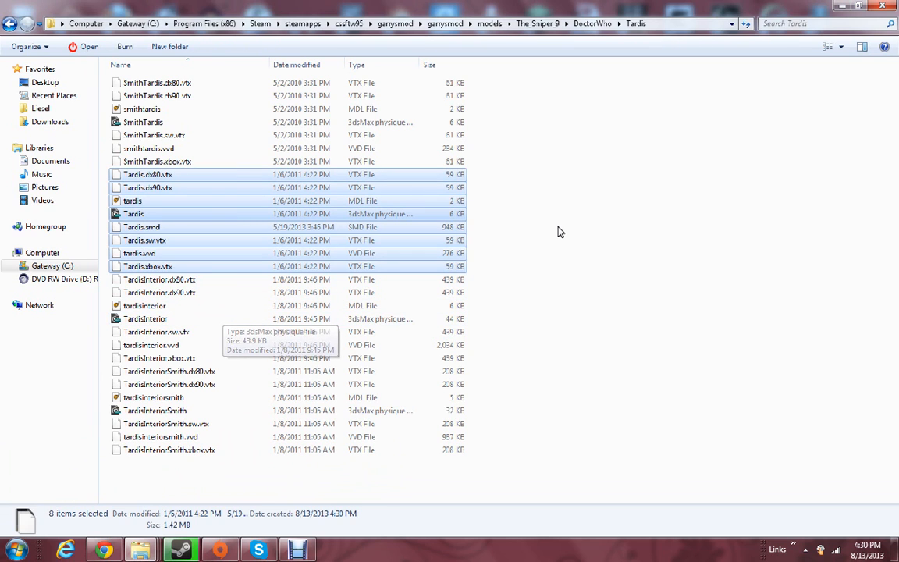
left_click(482, 195)
Point out the tardis MDL file and copy all eight Tardis model files from the Garry's Mod folder
left_click(127, 202)
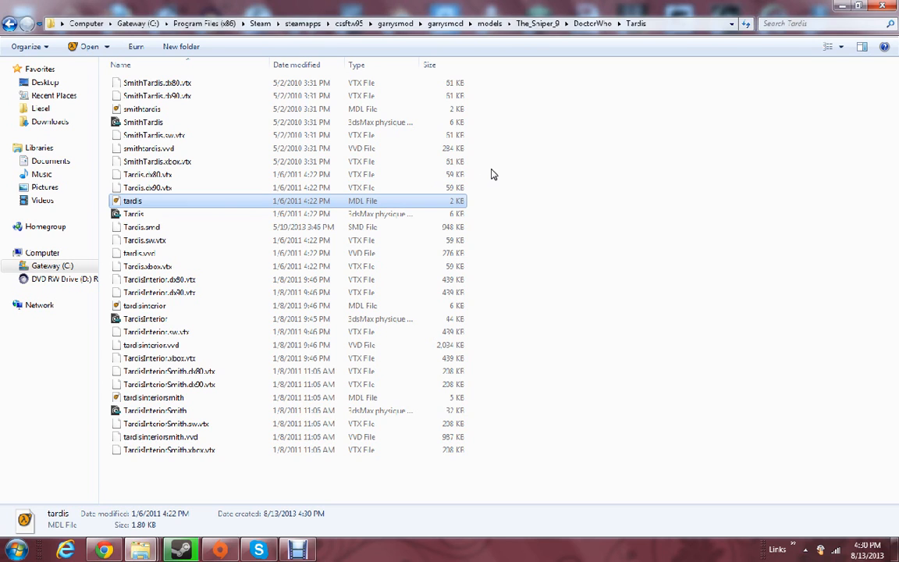
left_click_drag(484, 170, 132, 270)
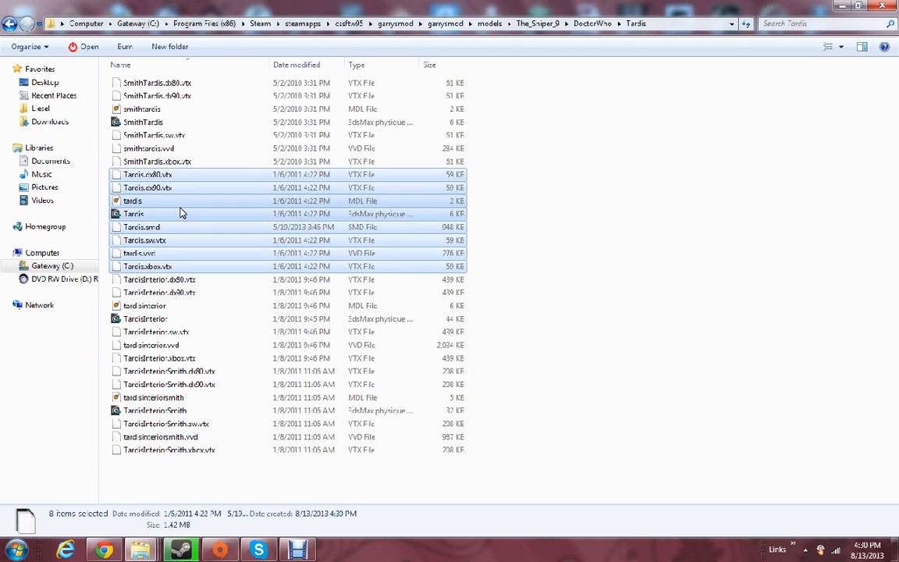
right_click(182, 203)
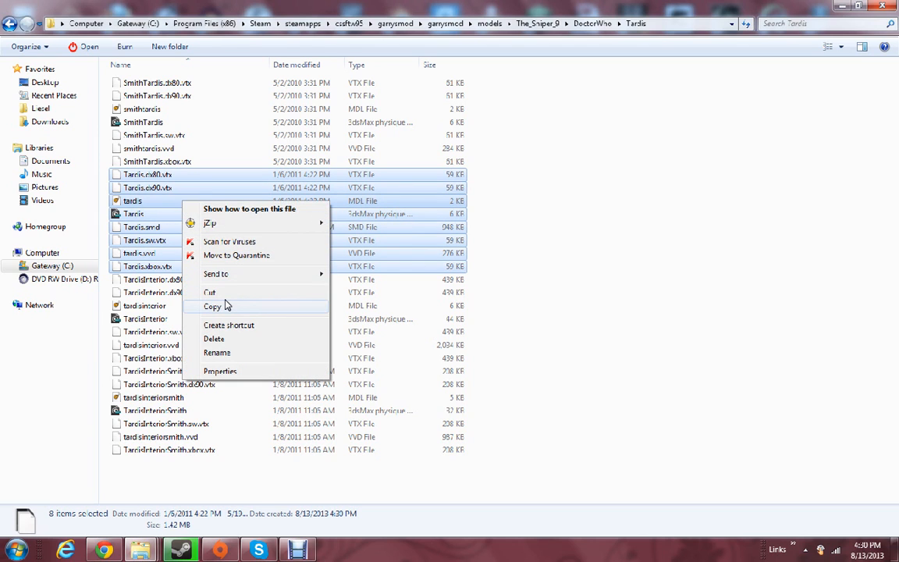
left_click(222, 306)
Paste the copied model files into the empty tardis2 folder under Doctor Who in Decompiled Source Rigs
mouse_move(141, 550)
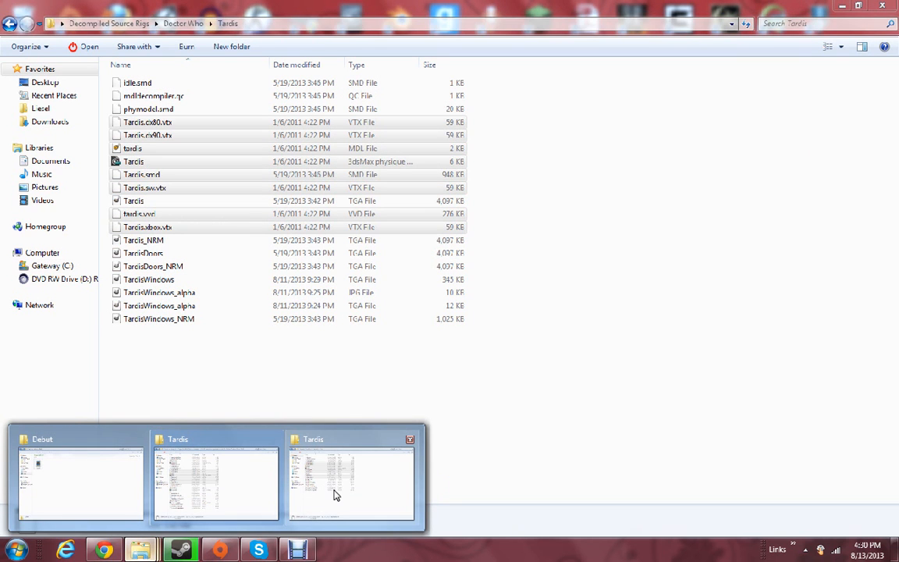
left_click(336, 490)
left_click(9, 24)
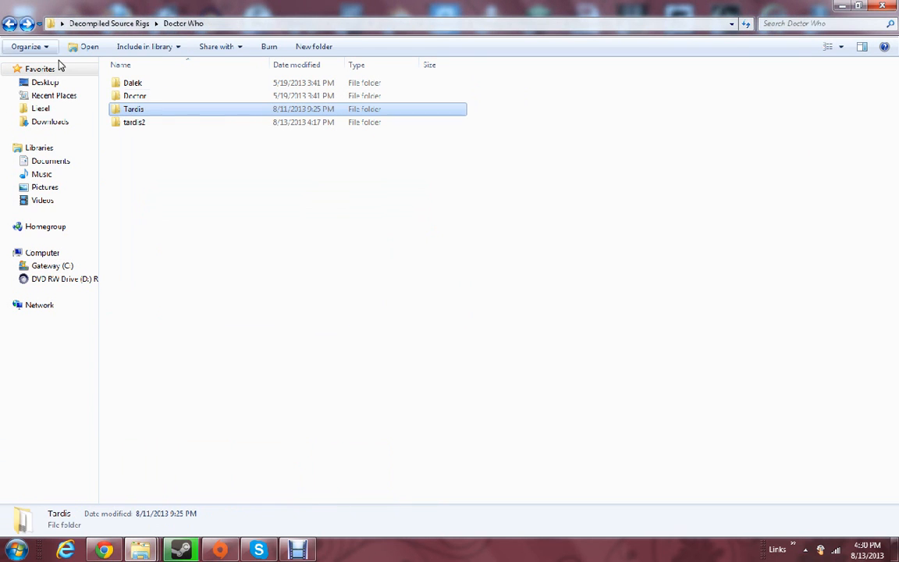
double_click(145, 124)
right_click(178, 156)
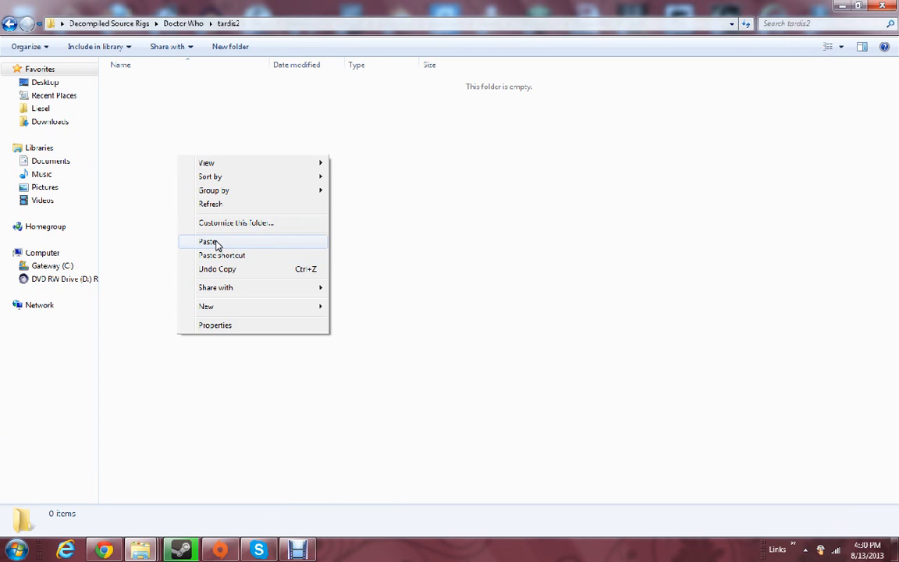
left_click(216, 243)
left_click(185, 201)
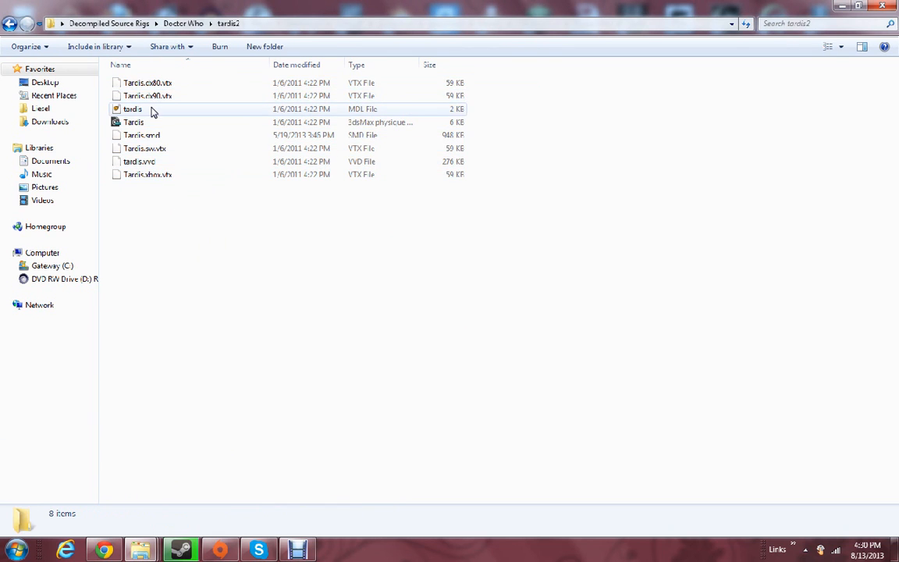
Open the tardis MDL file in tardis2 with the Half Life2 MDL Decompiler
left_click(153, 112)
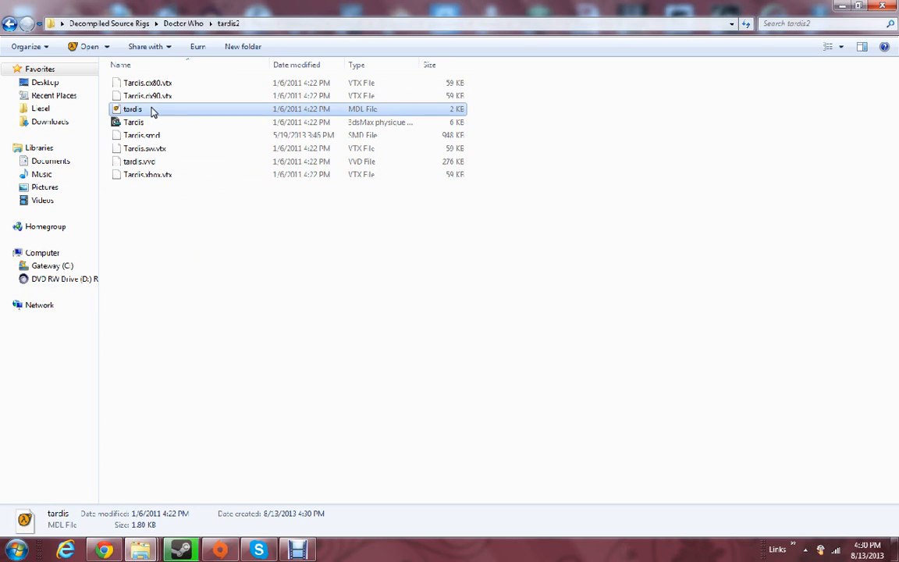
right_click(146, 112)
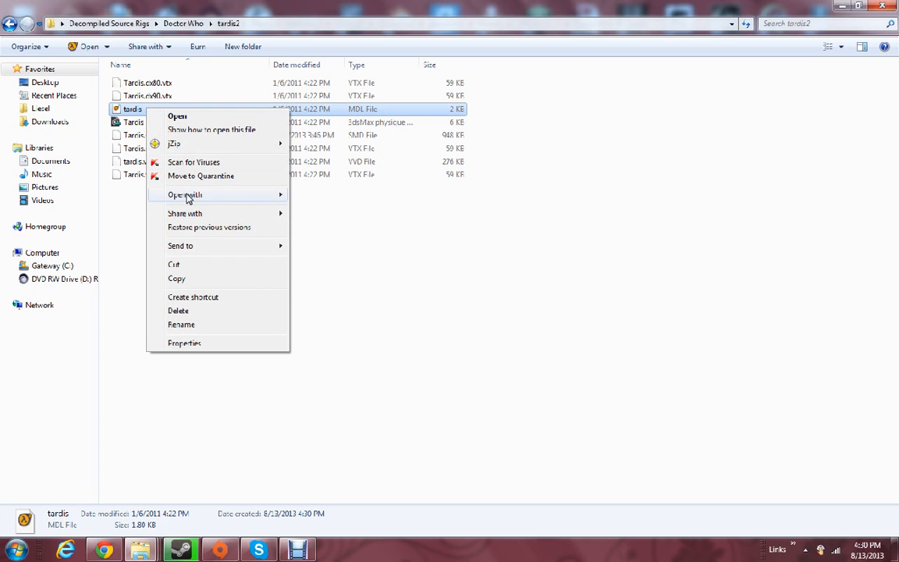
mouse_move(243, 198)
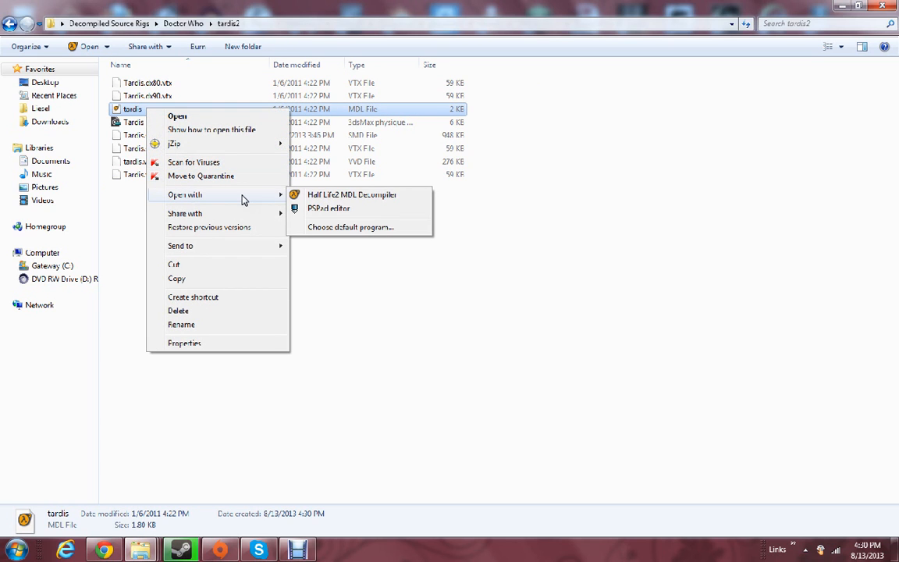
left_click(353, 196)
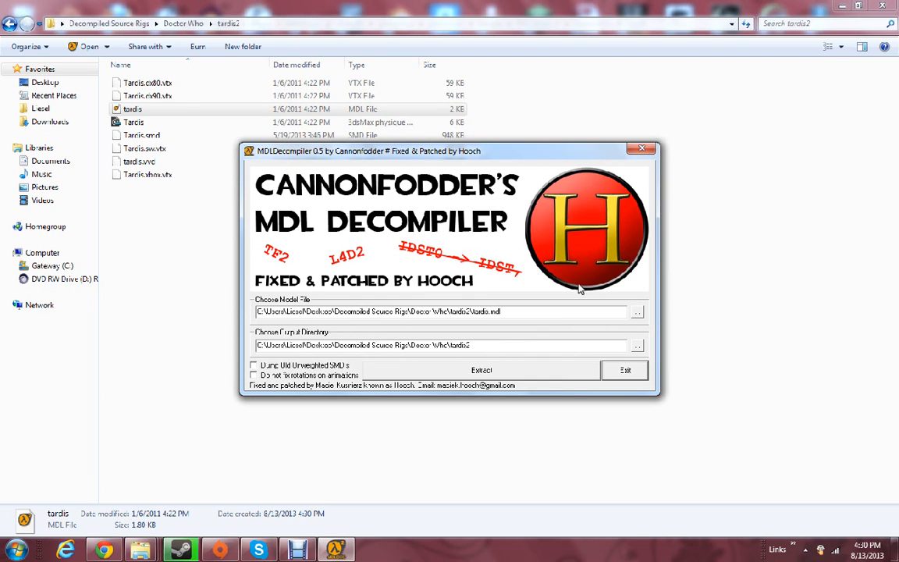
Look at the choosers for the model file and output directory, cancelling each without changing the paths
left_click(638, 312)
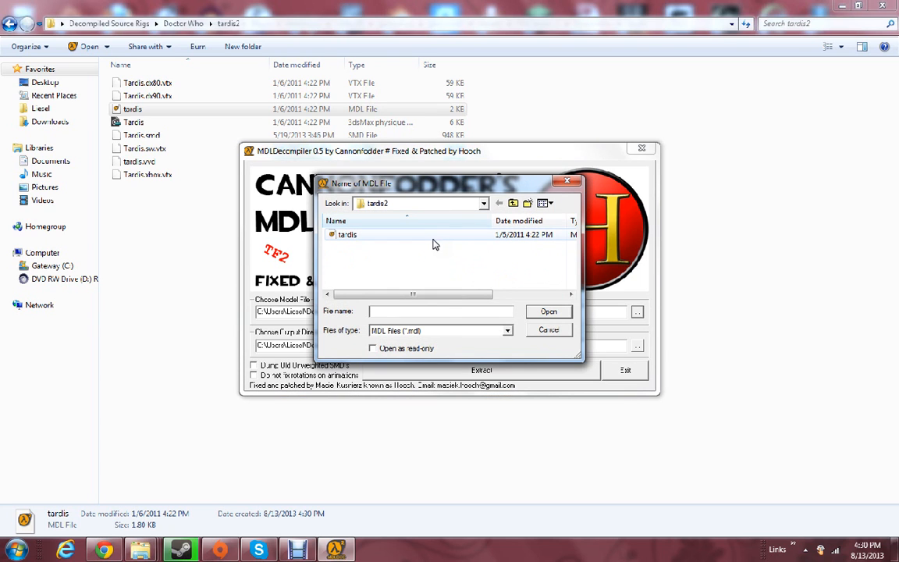
left_click(549, 330)
left_click(638, 347)
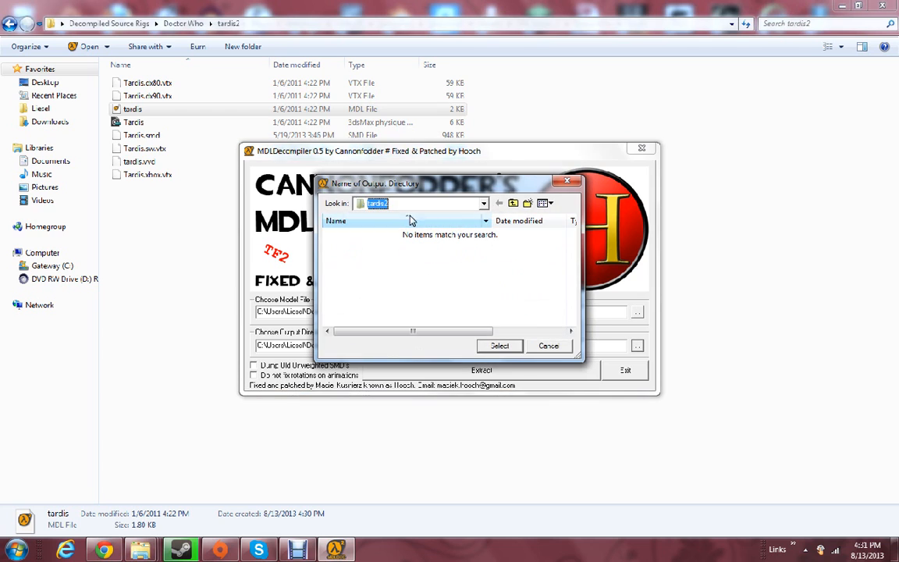
left_click(555, 346)
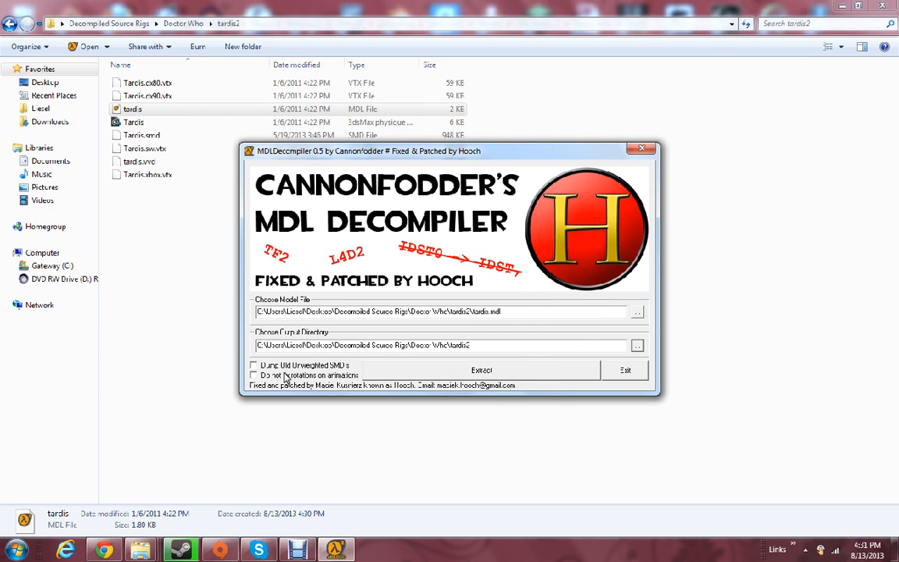
Extract the tardis model into the tardis2 folder, acknowledge the messages, and exit the decompiler
left_click(483, 372)
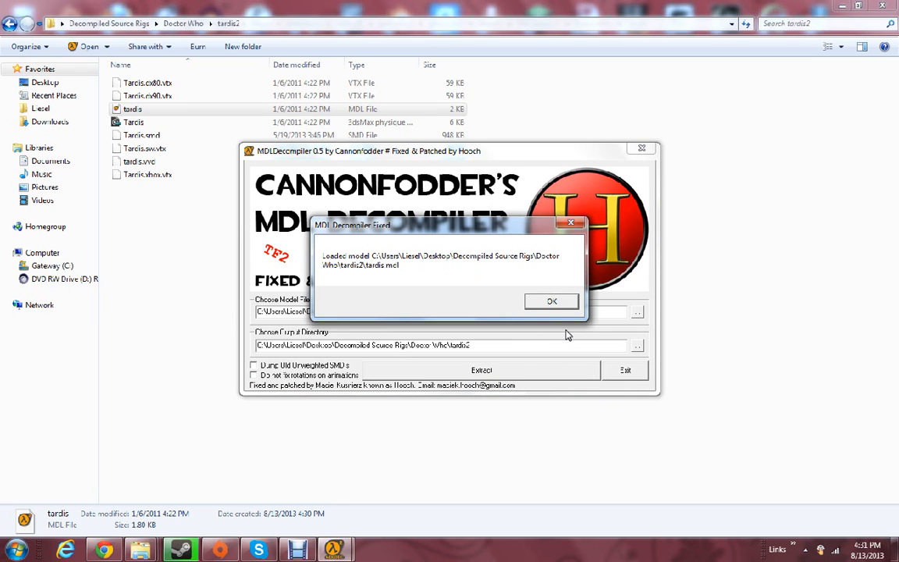
left_click(554, 303)
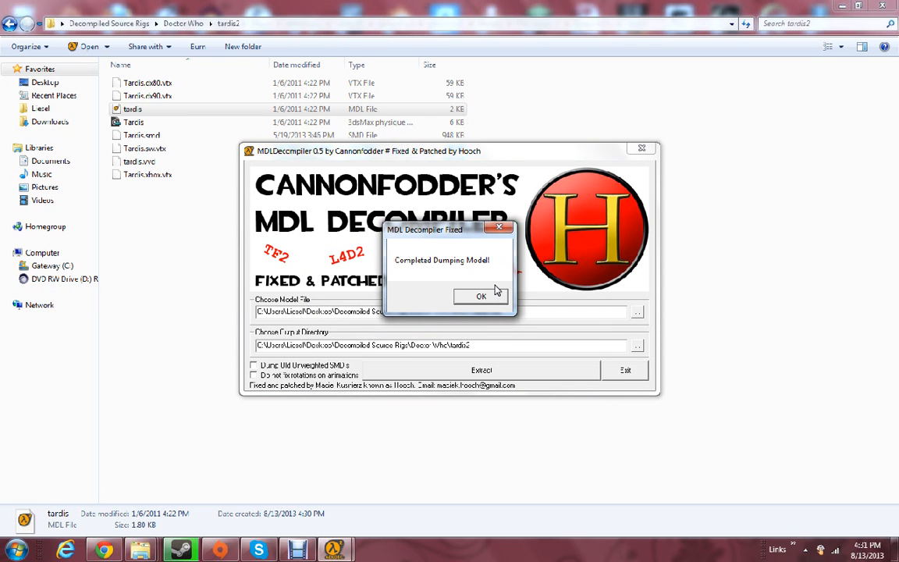
left_click(483, 301)
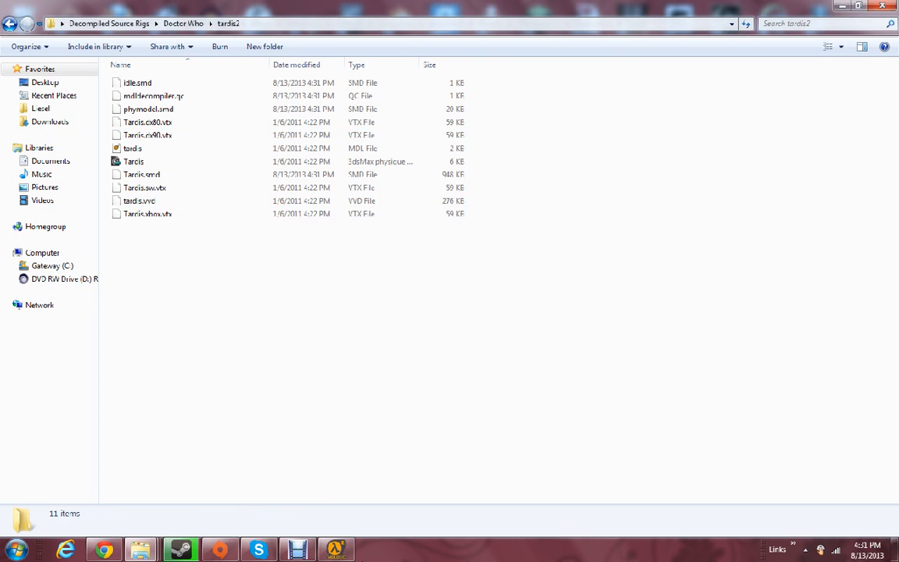
left_click(336, 549)
left_click(622, 370)
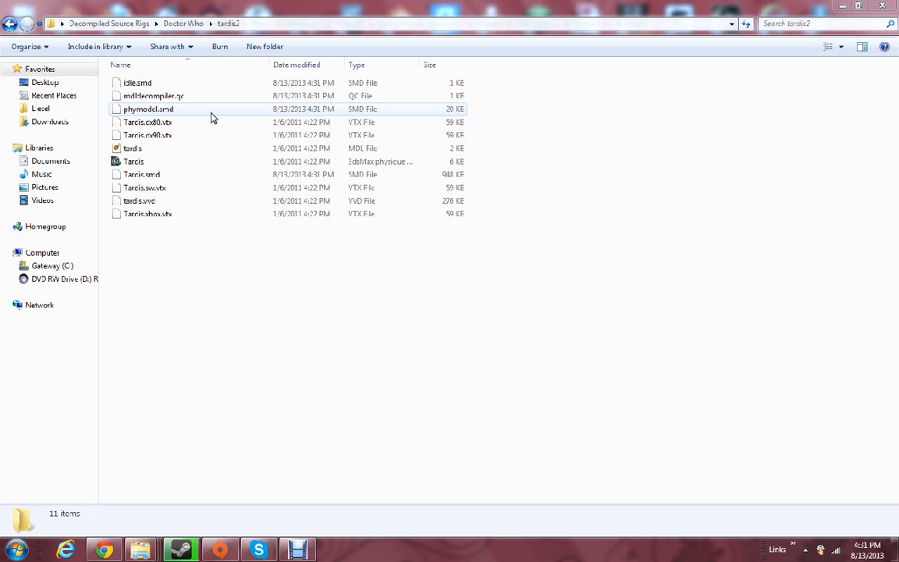
left_click(219, 151)
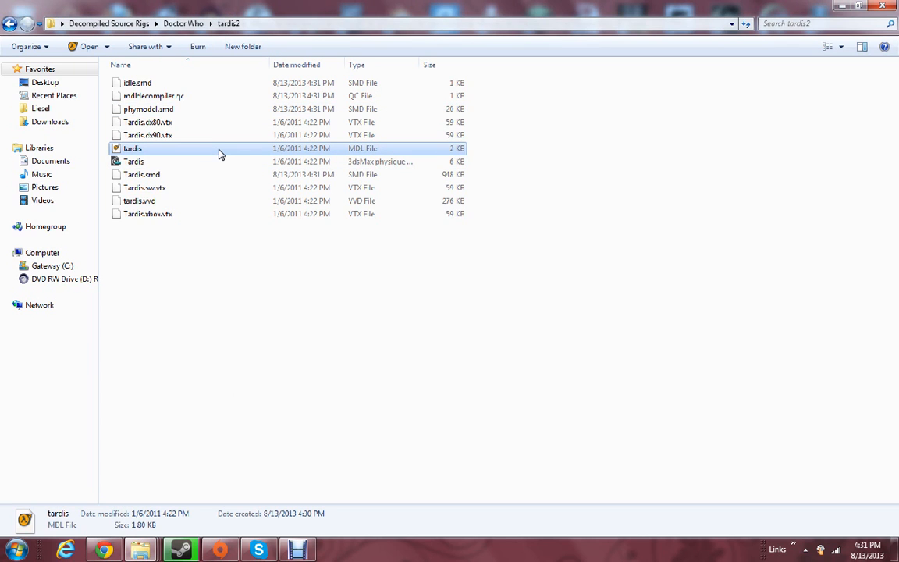
right_click(212, 150)
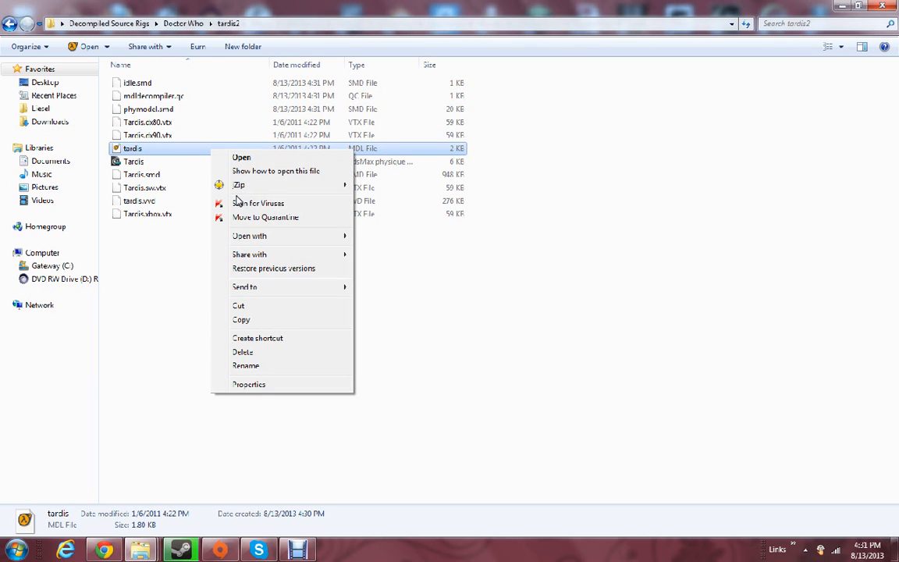
mouse_move(250, 237)
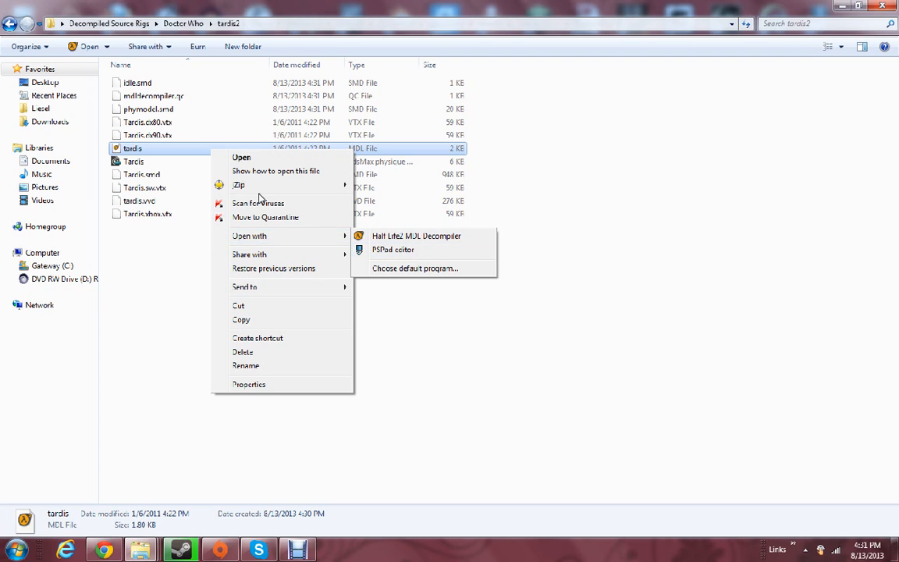
left_click(207, 275)
left_click(180, 155)
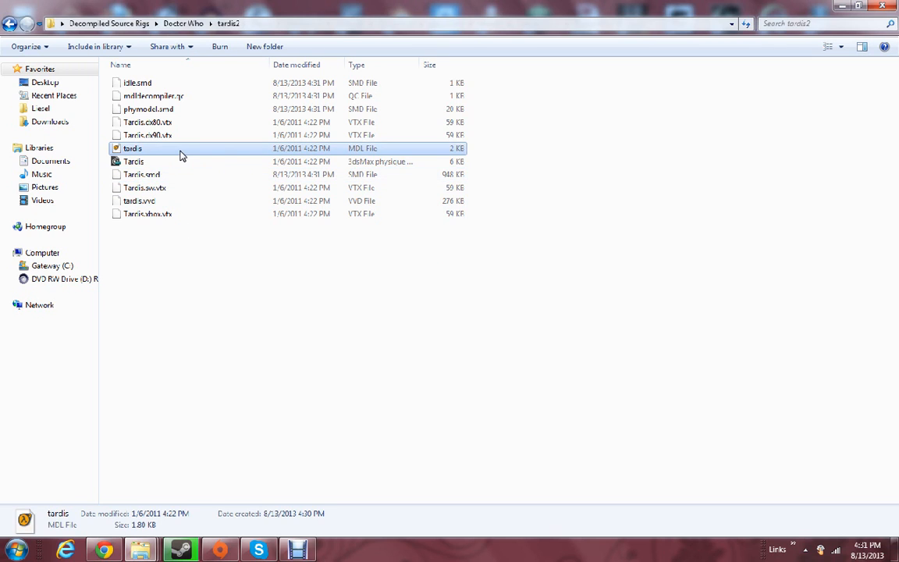
right_click(180, 155)
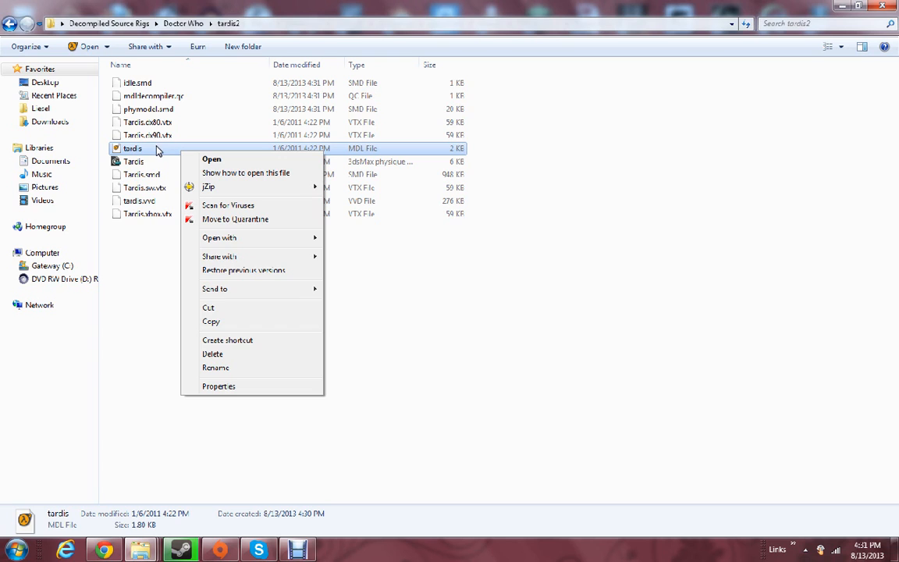
left_click(142, 150)
right_click(144, 153)
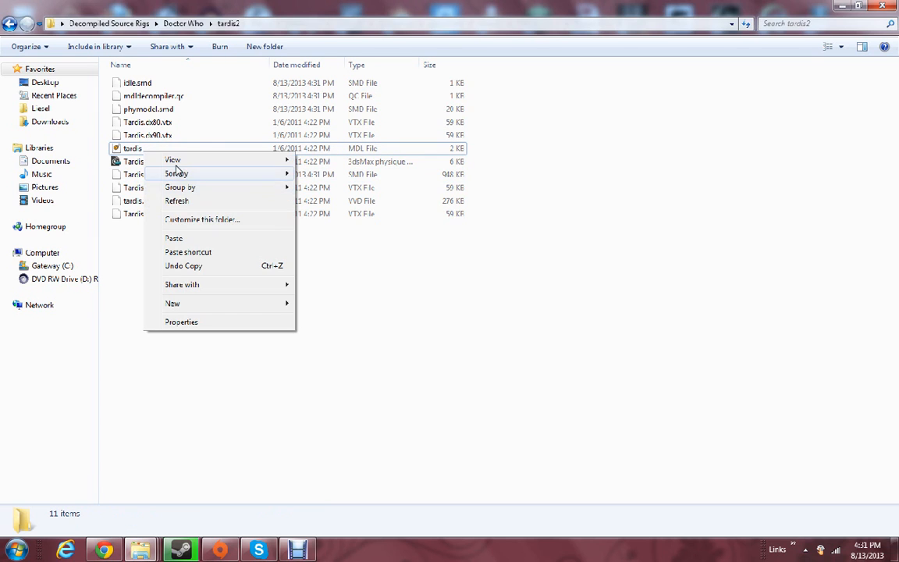
Open the decompiled folder's tardis MDL file with the PSPad editor
left_click(142, 148)
right_click(141, 147)
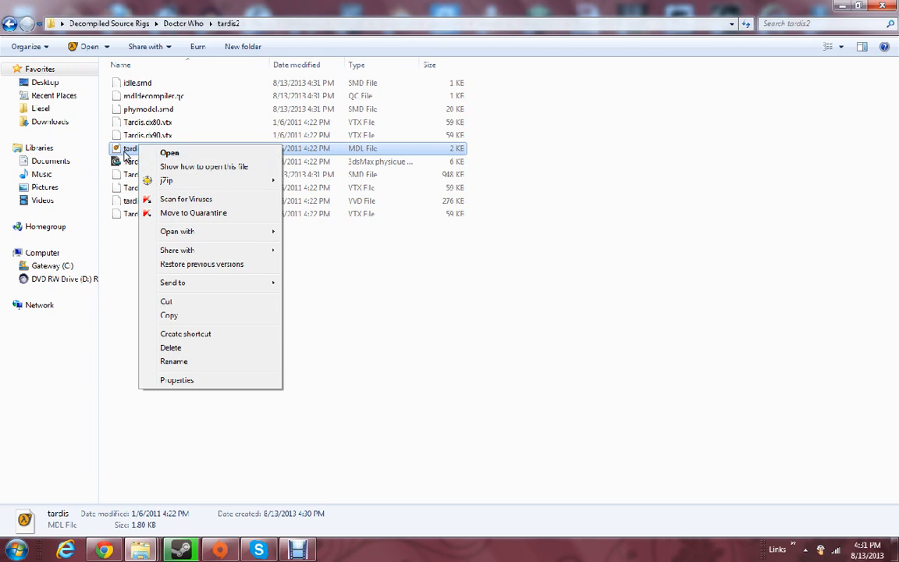
mouse_move(257, 231)
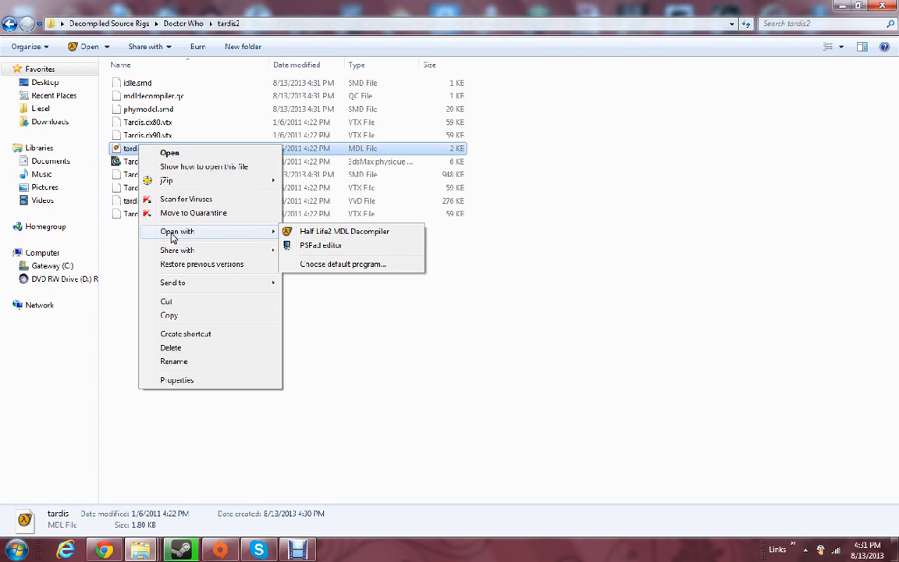
left_click(312, 246)
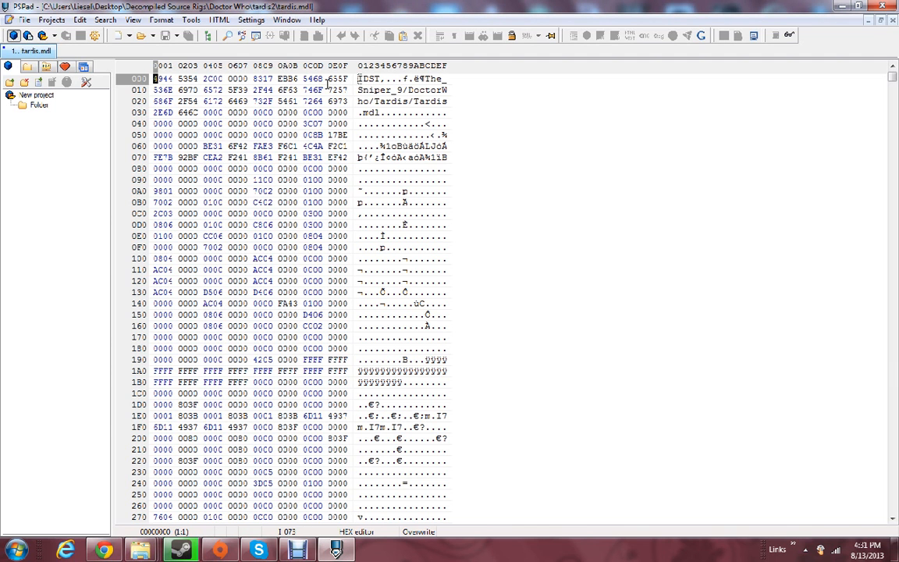
Replace the comma right after IDST in the first row of the MDL file with 0
left_click(382, 78)
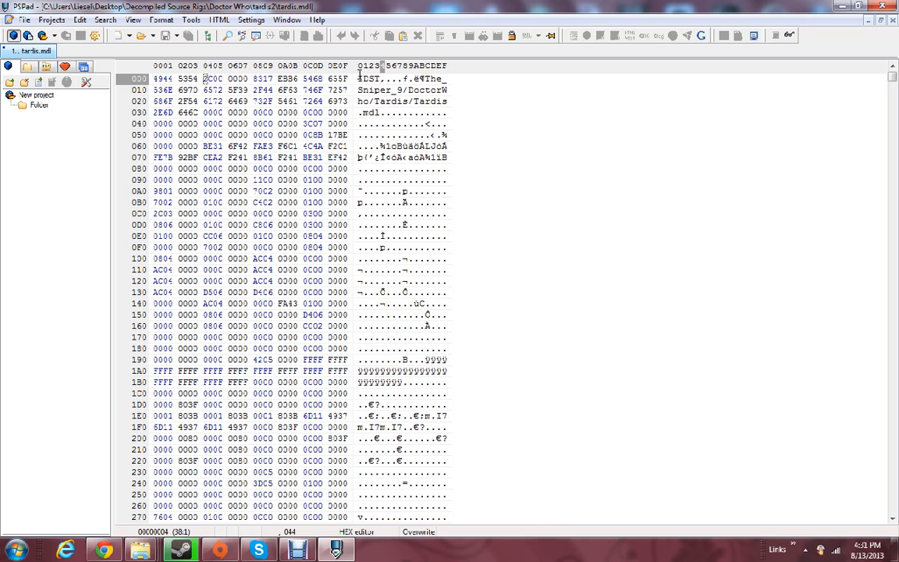
left_click_drag(346, 79, 382, 81)
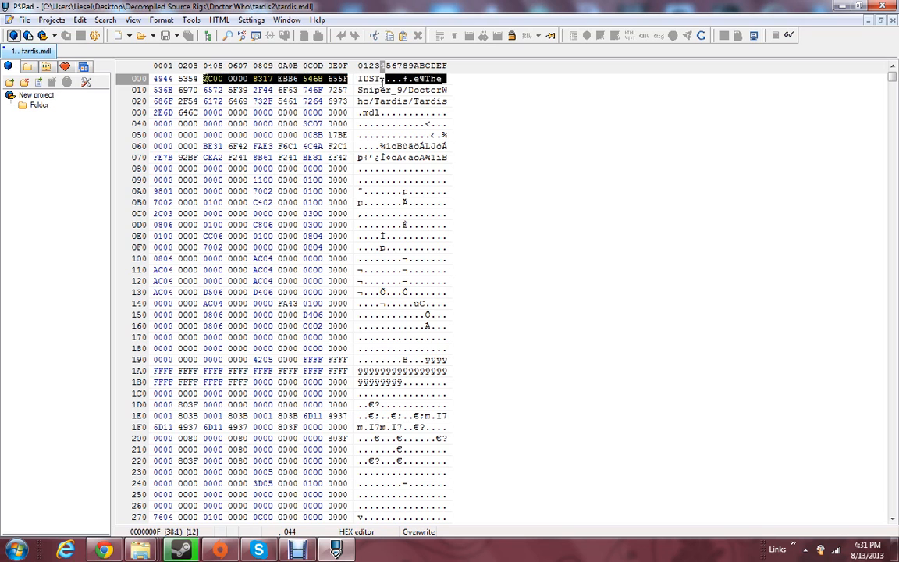
left_click(380, 78)
left_click(383, 79)
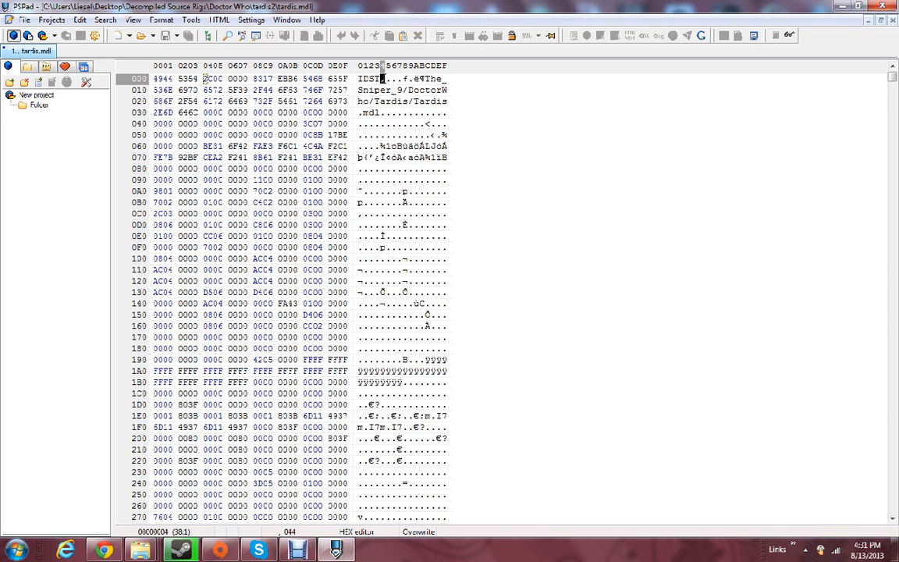
type("0")
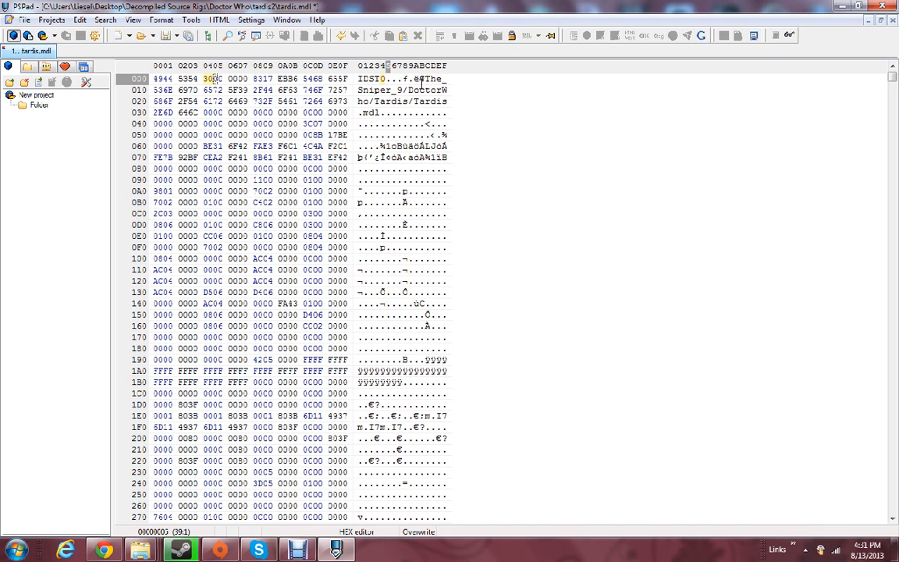
Change the character after IDST back to a comma and close PSPad without saving
left_click(382, 79)
type(",")
left_click(381, 78)
left_click(355, 80)
left_click(382, 80)
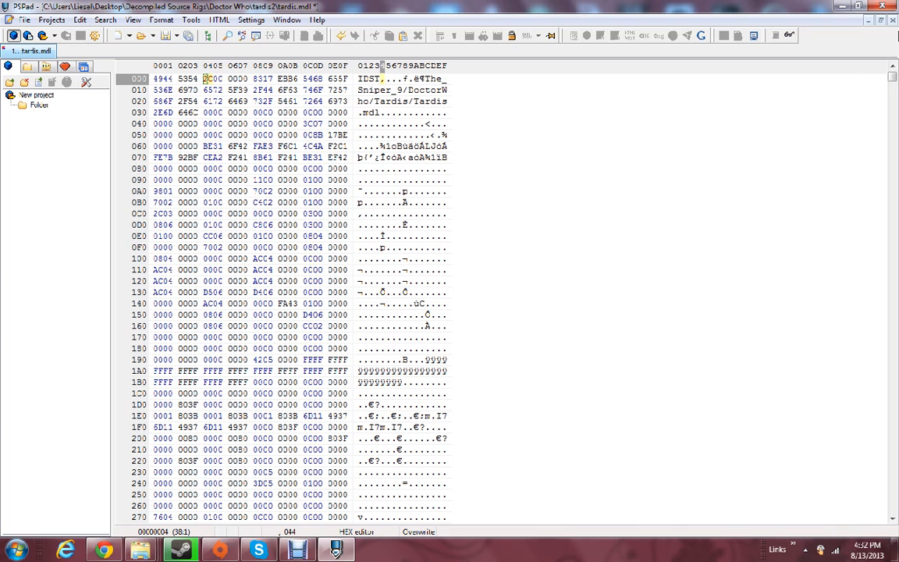
left_click(882, 6)
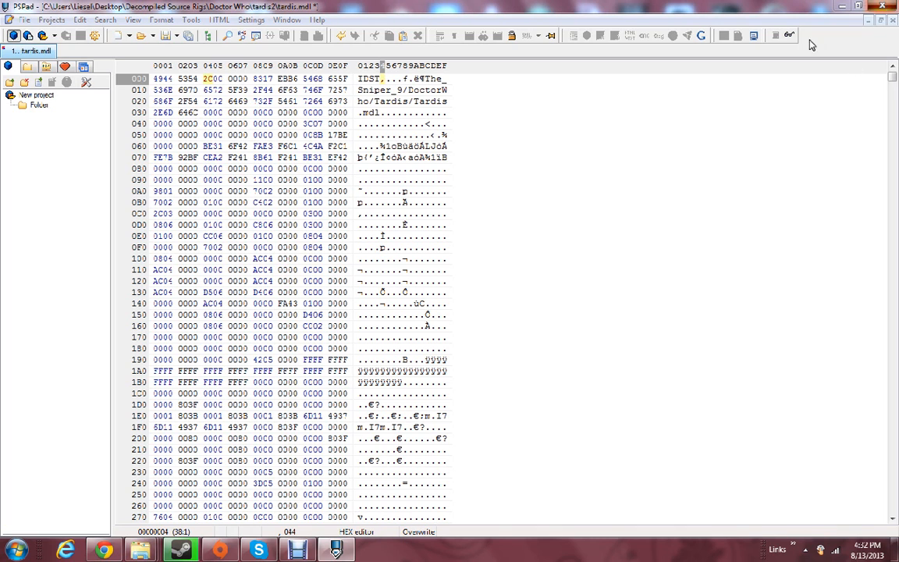
left_click(412, 317)
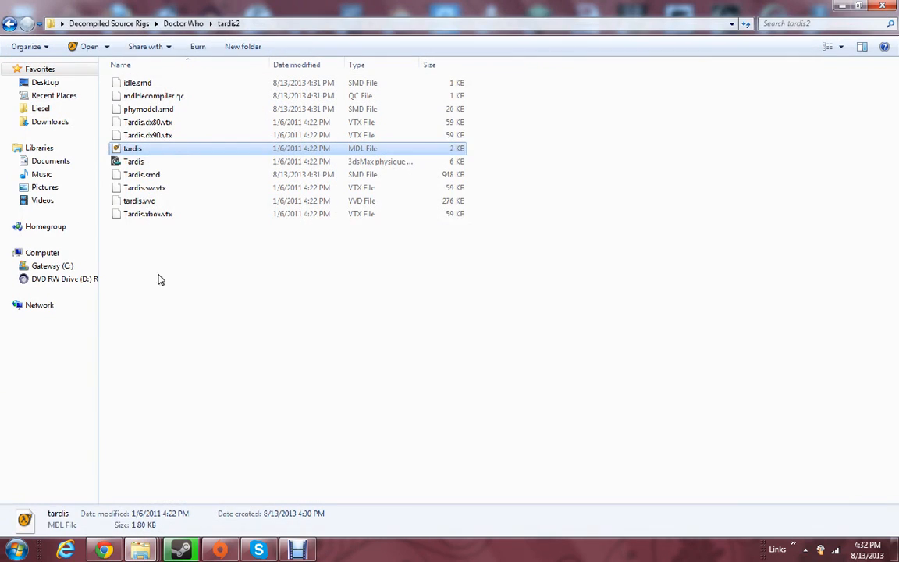
left_click(332, 287)
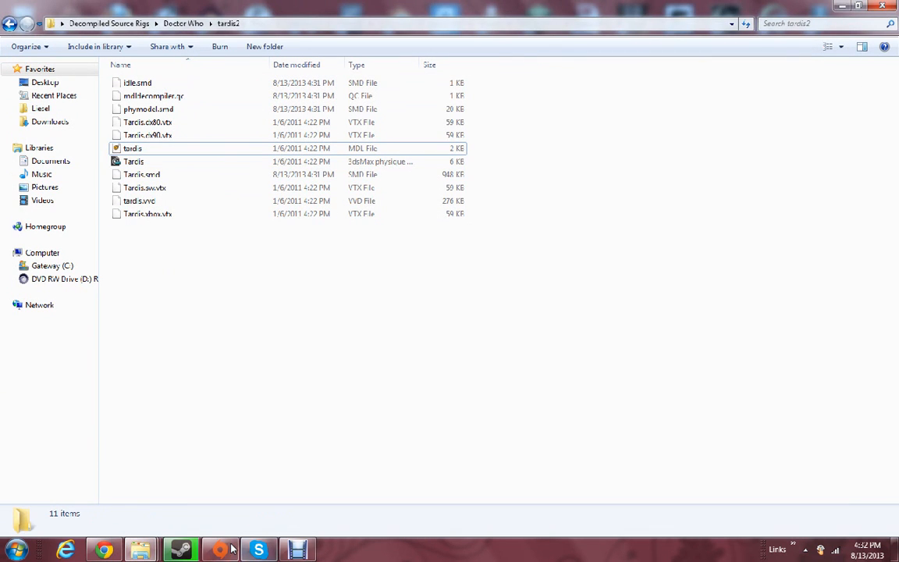
left_click(300, 551)
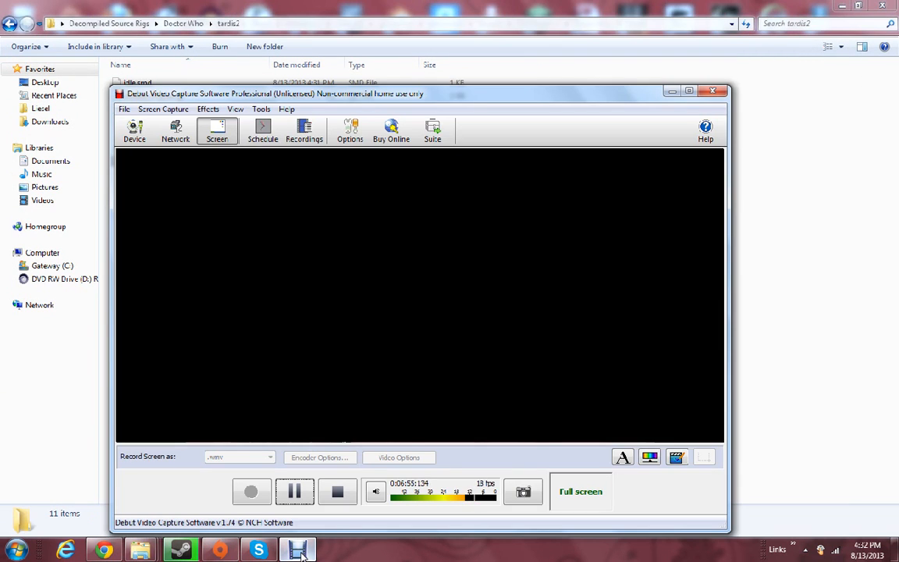
left_click(300, 552)
Switch to the Garry's Mod Tardis folder window and go back up to Steam's steamapps folder
mouse_move(141, 550)
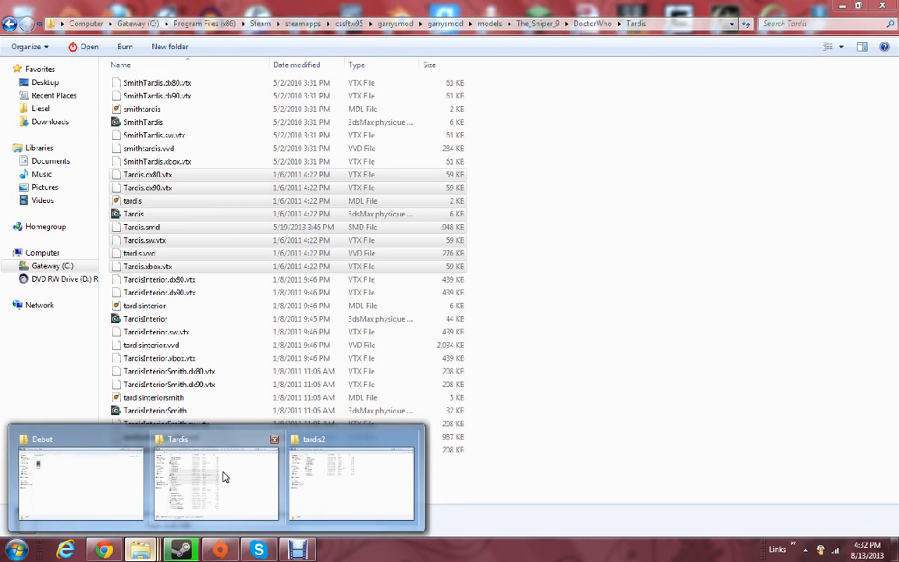
left_click(225, 477)
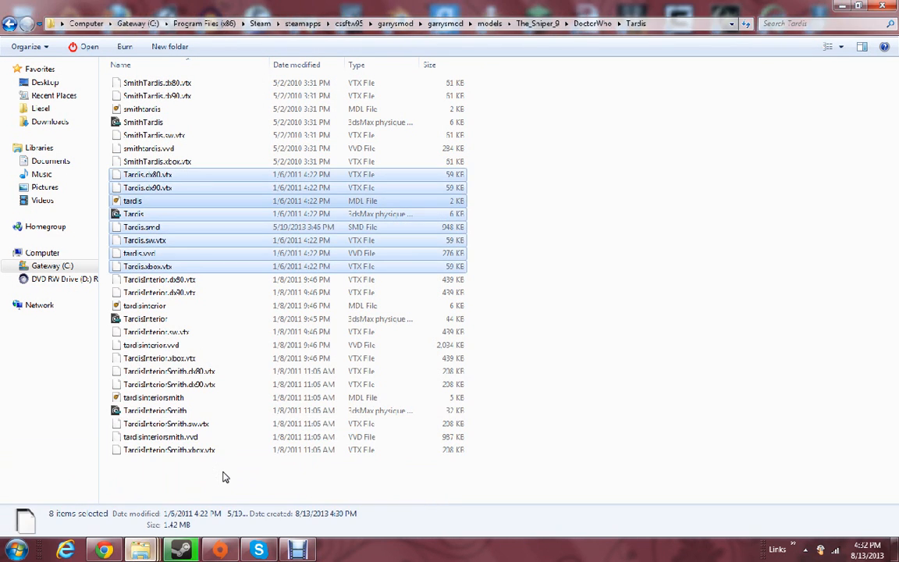
mouse_move(141, 550)
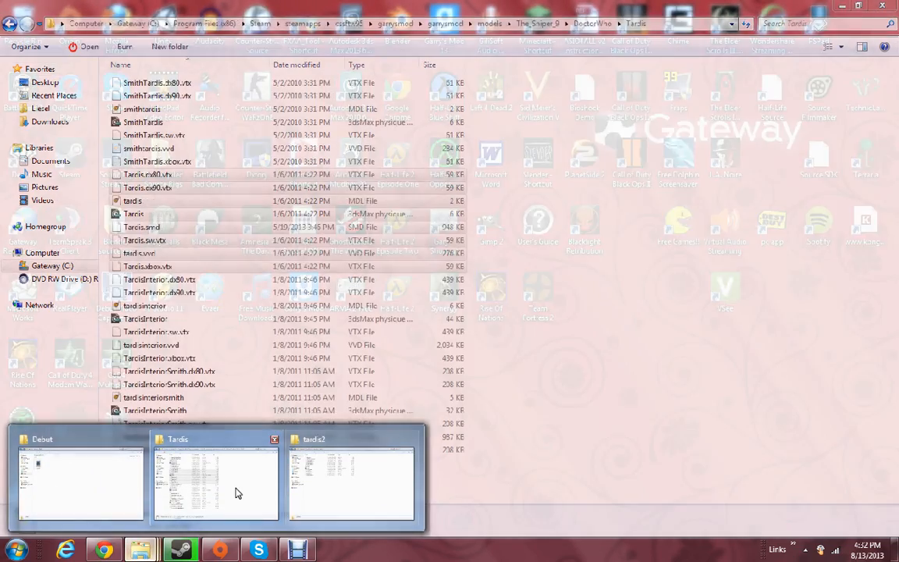
left_click(237, 491)
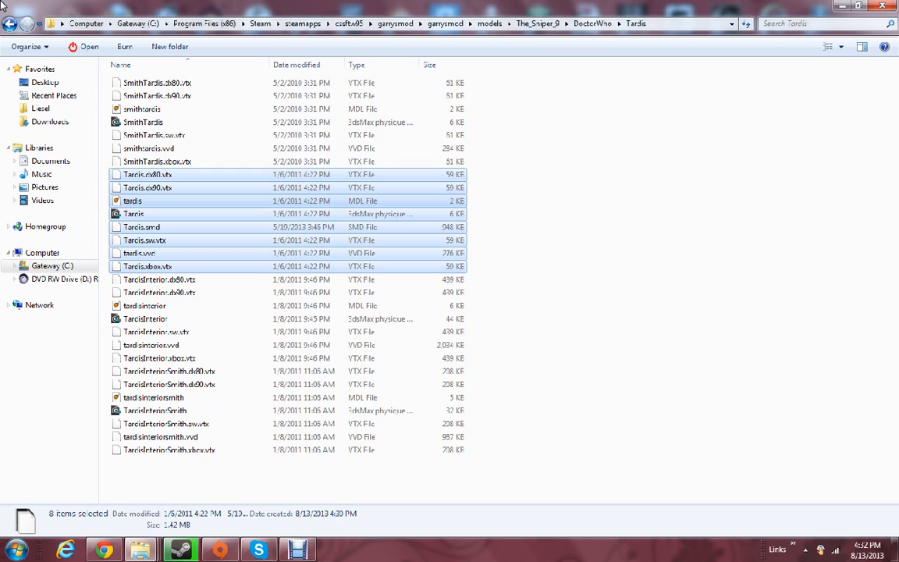
left_click(10, 23)
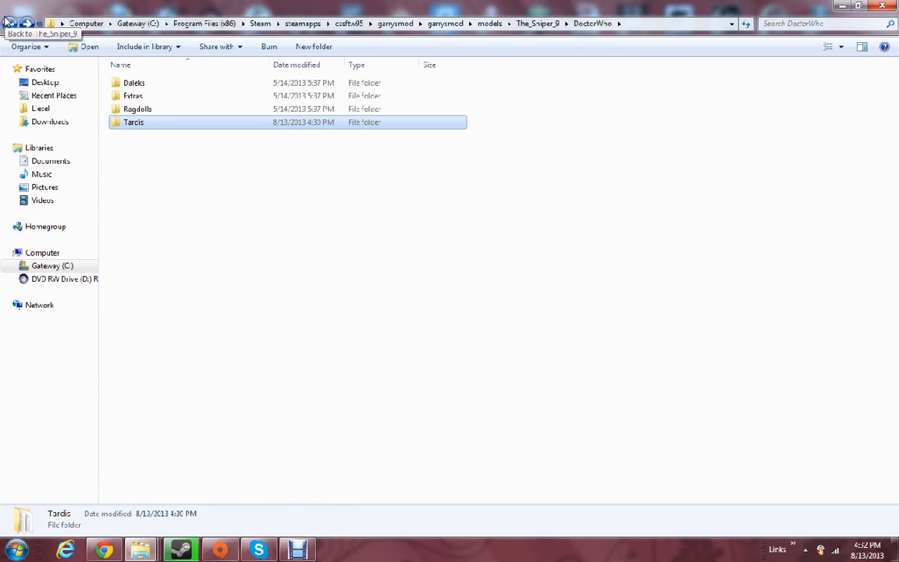
left_click(150, 551)
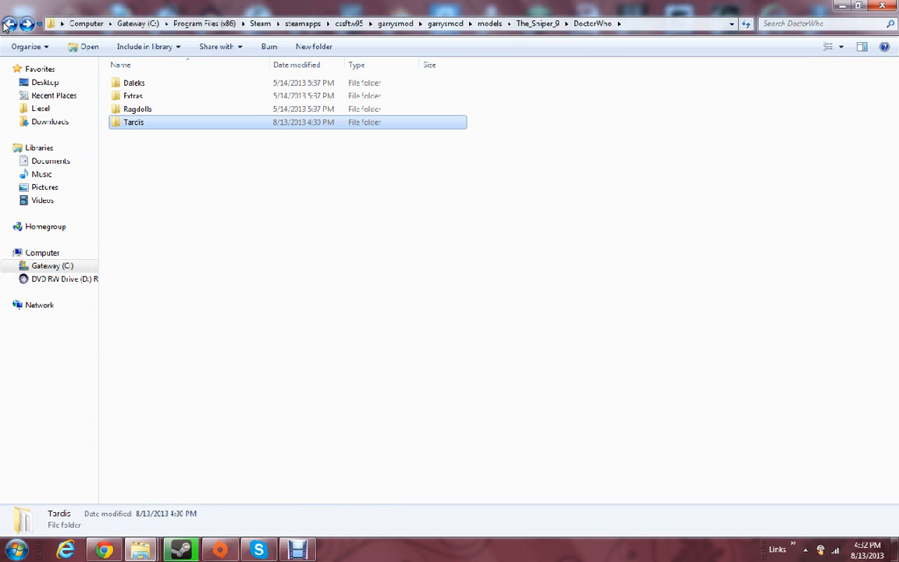
left_click(9, 23)
left_click(9, 23)
left_click(10, 24)
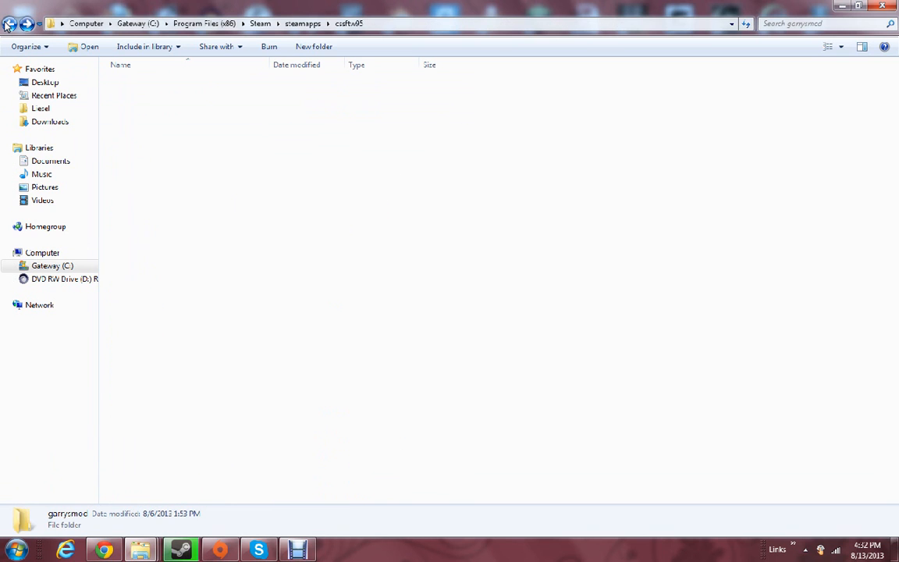
left_click(10, 24)
Open the counter-strike source shared game cache file in GCFScape and enter its cstrike folder
scroll(201, 381, "down", 3)
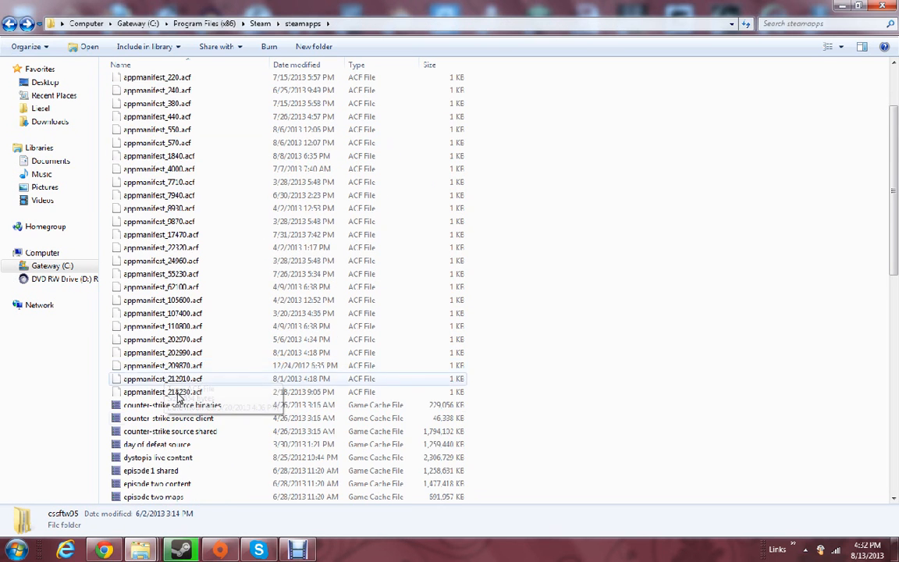
left_click(197, 407)
double_click(198, 416)
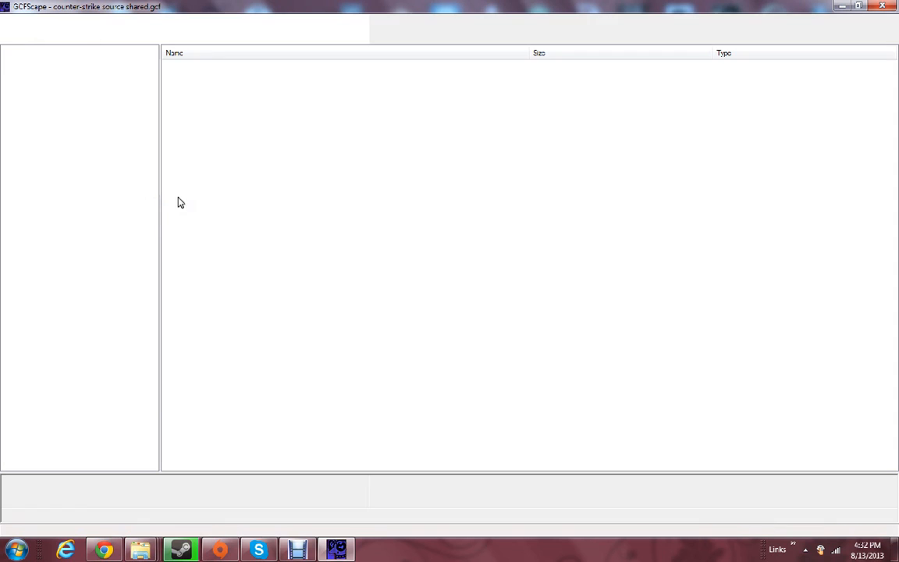
double_click(192, 68)
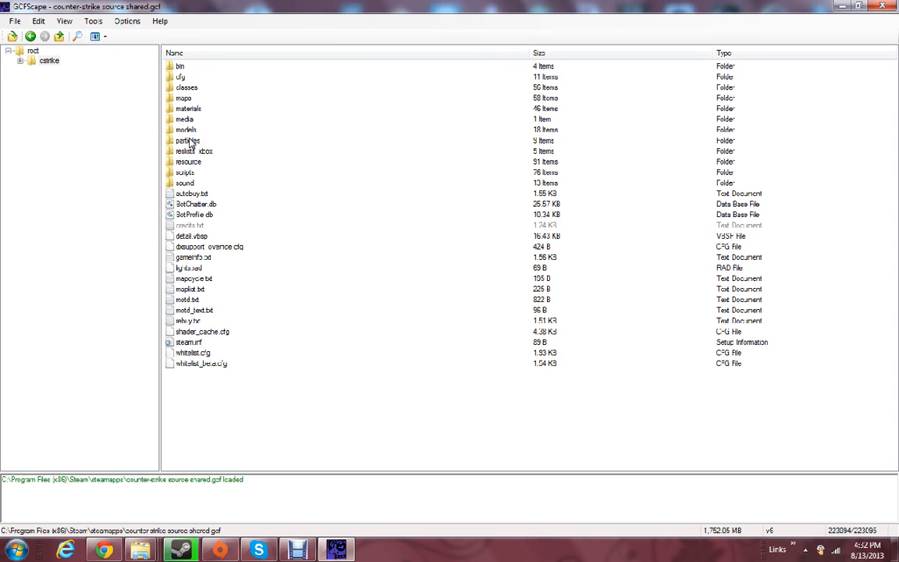
Browse from cstrike through the materials, models and player folders into the ct_urban folder
double_click(185, 109)
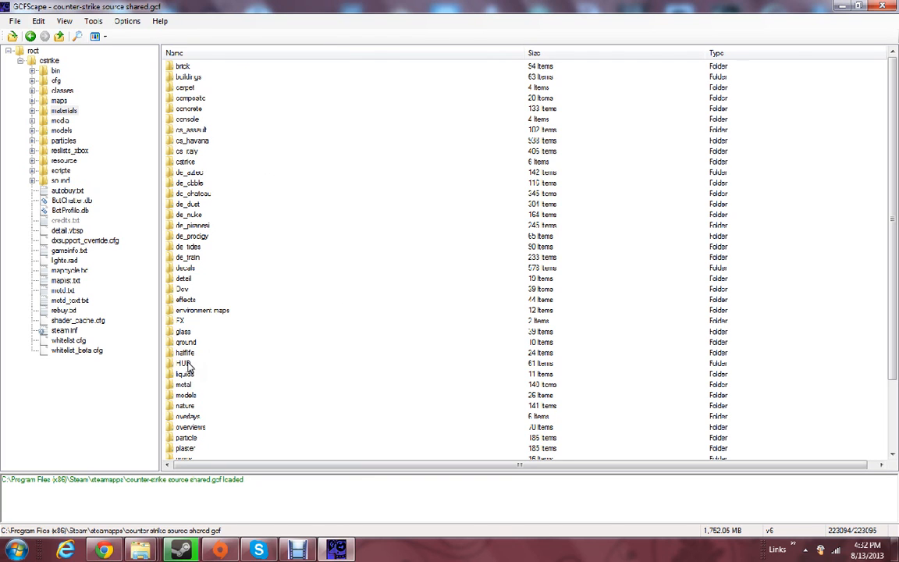
left_click(68, 111)
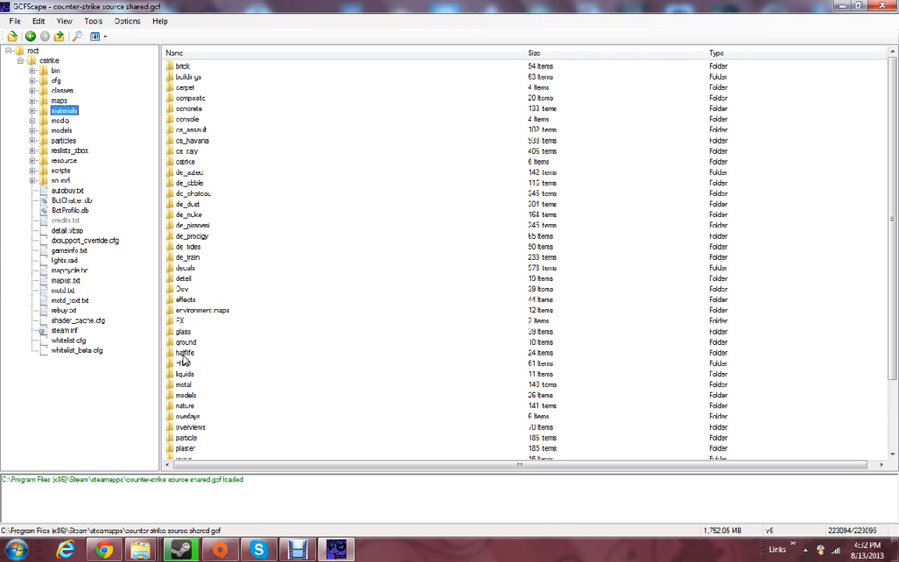
double_click(187, 396)
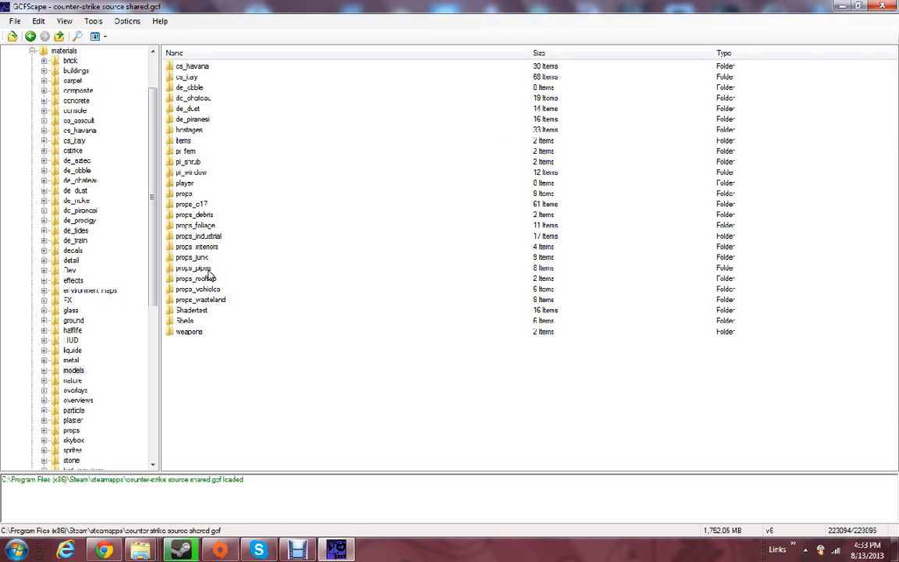
double_click(190, 184)
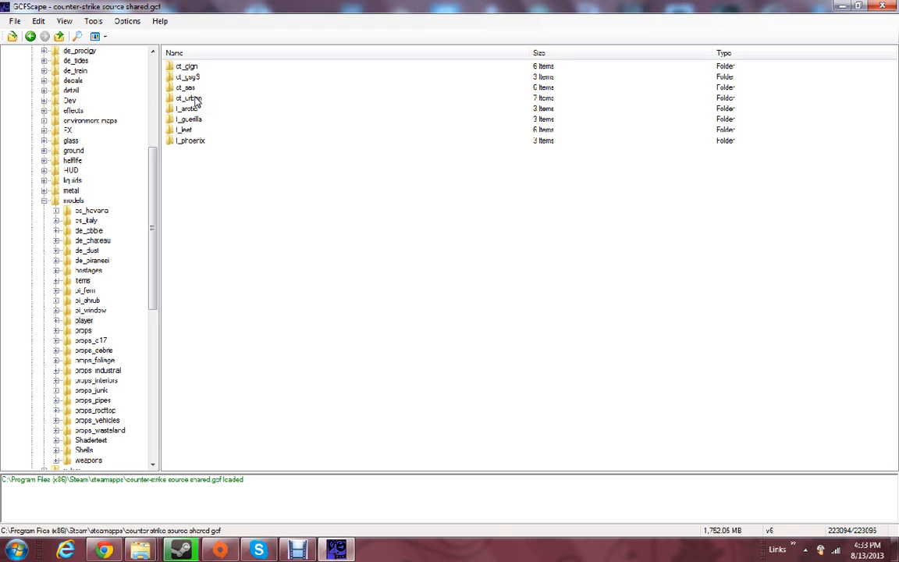
double_click(190, 98)
Open ct_urban.vmt in VTFEdit and highlight its parameter lines from $baseTexture to $envmaptint
left_click_drag(241, 144, 193, 63)
left_click(195, 138)
left_click(200, 67)
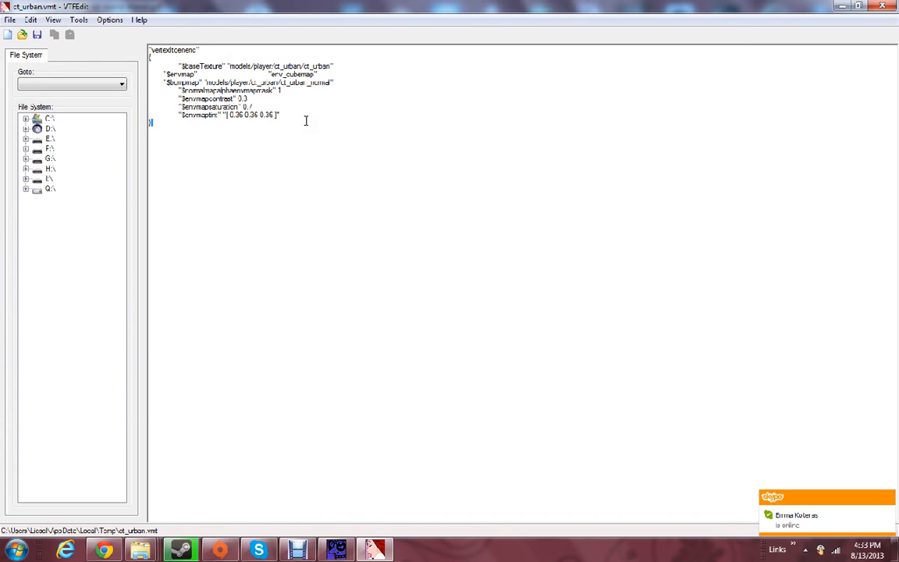
left_click_drag(295, 114, 153, 69)
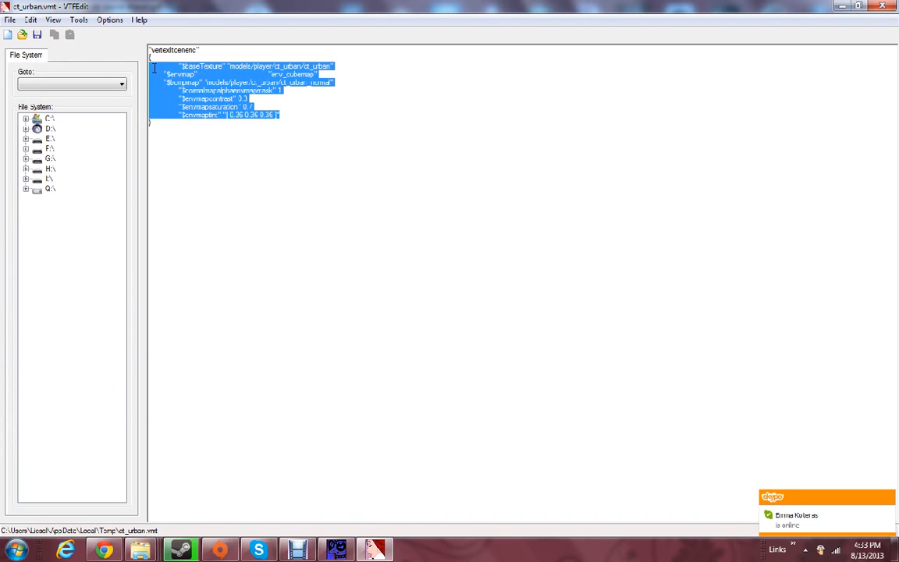
left_click(180, 67)
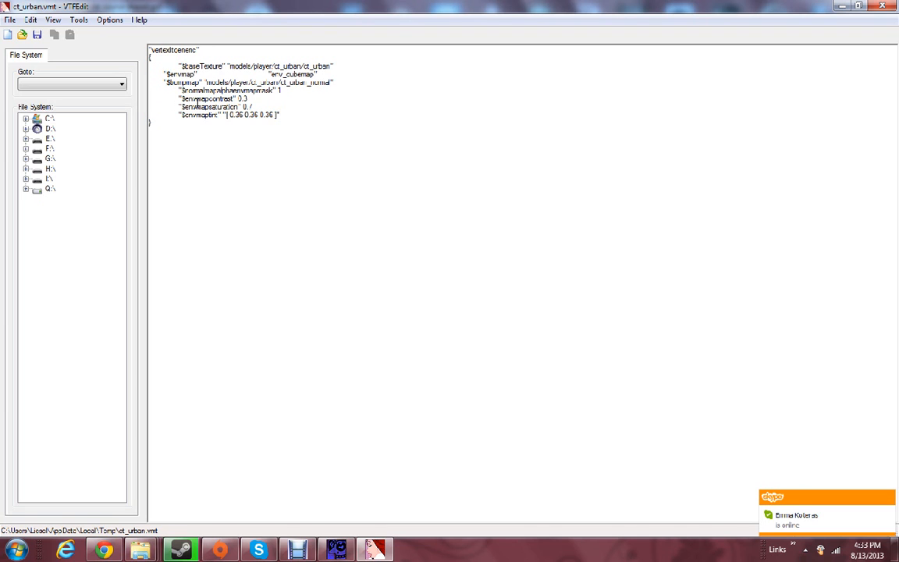
mouse_move(177, 65)
left_mouse_down()
mouse_move(329, 129)
mouse_move(179, 67)
left_mouse_up()
left_click(328, 126)
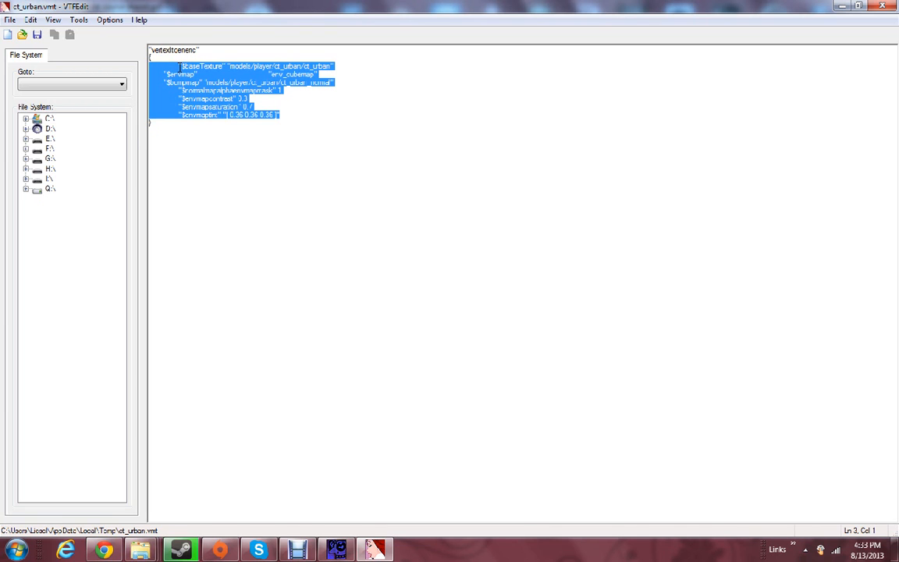
left_click(180, 68)
Show the Valve Developer Community page, highlight the ct_urban.vmt parameters again, and return to the archive's ct_urban folder in GCFScape
left_click(103, 550)
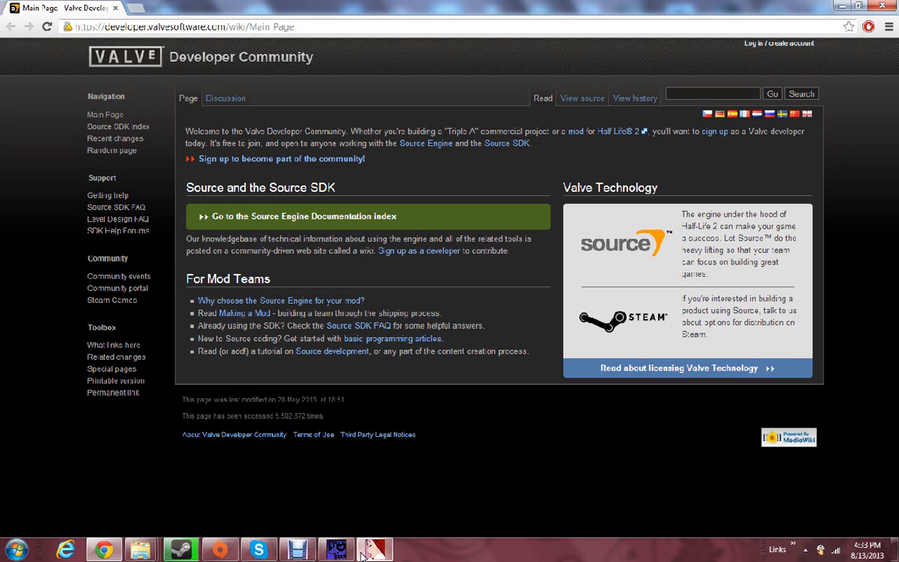
left_click(374, 550)
left_click_drag(281, 115, 151, 56)
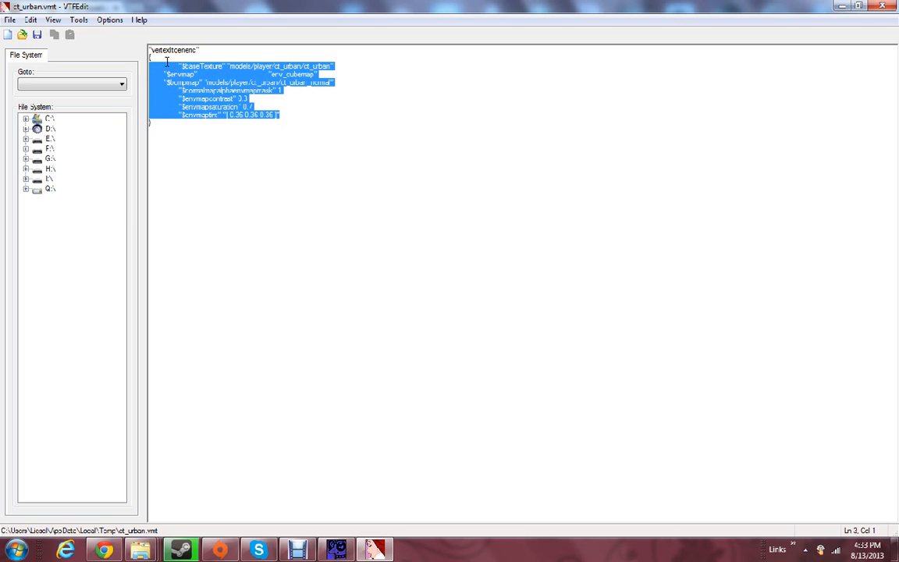
left_click(219, 80)
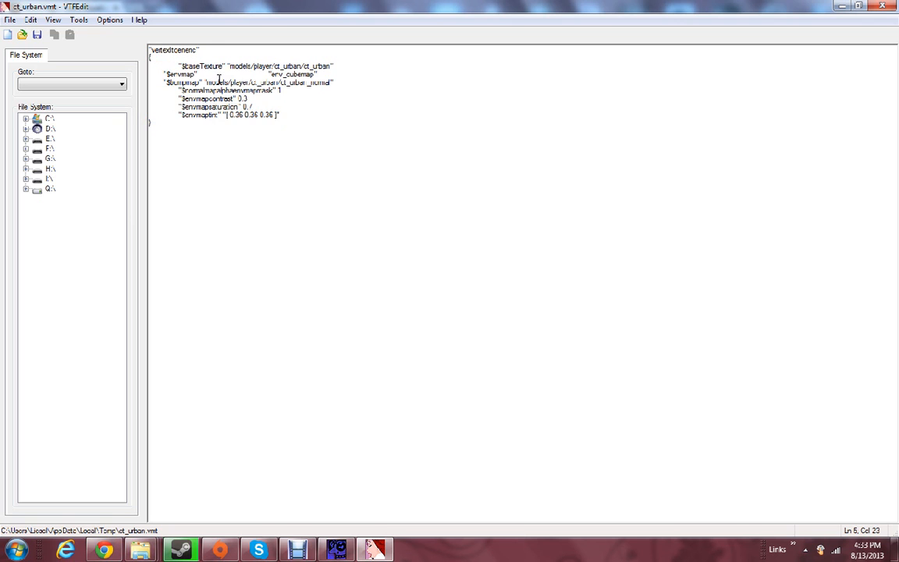
left_click(896, 6)
left_click(337, 551)
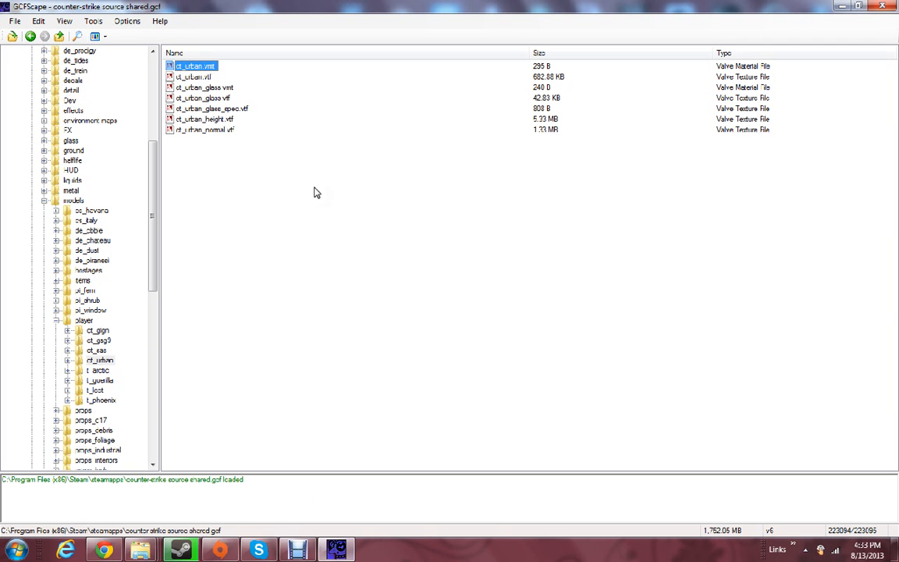
Open the ct_urban.vtf texture in VTFEdit and look over its full image
left_click(195, 77)
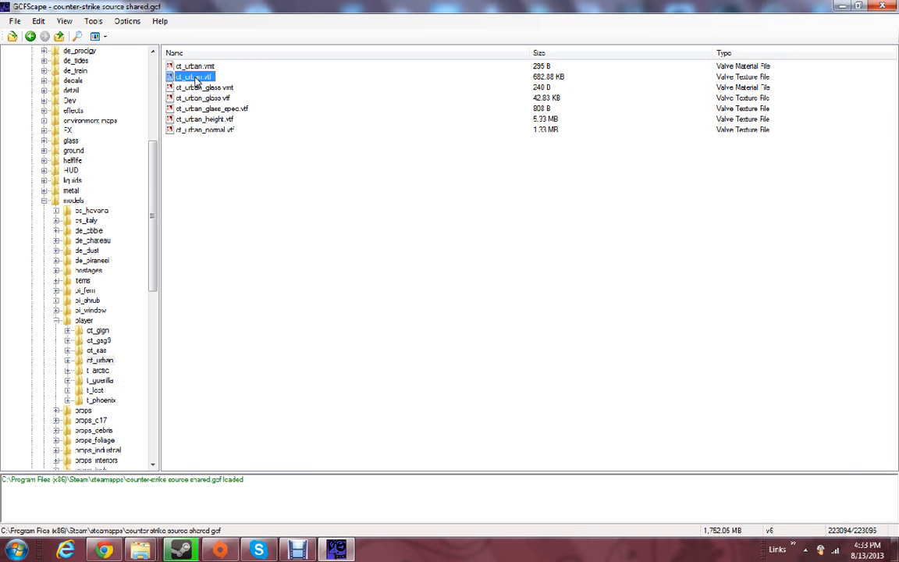
double_click(196, 78)
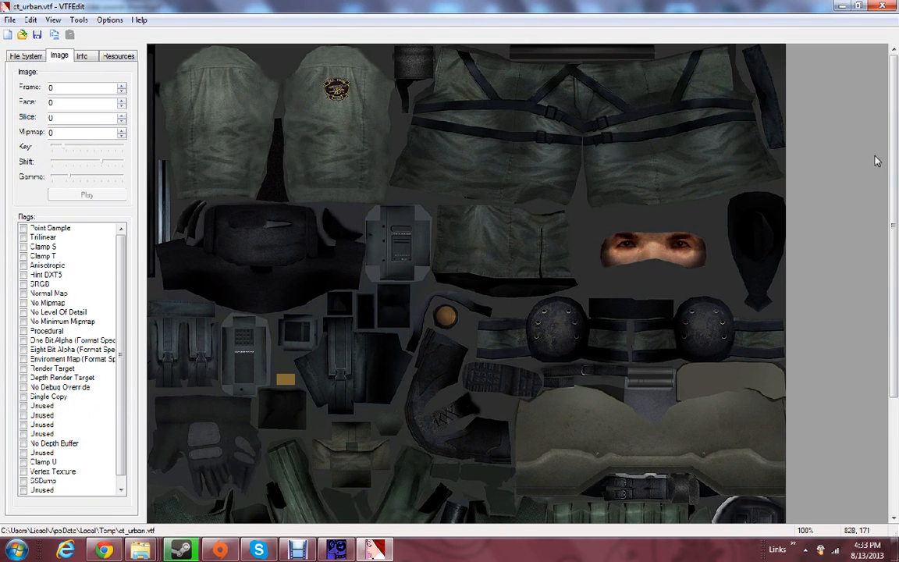
left_click_drag(895, 234, 880, 170)
scroll(880, 170, "down", 3)
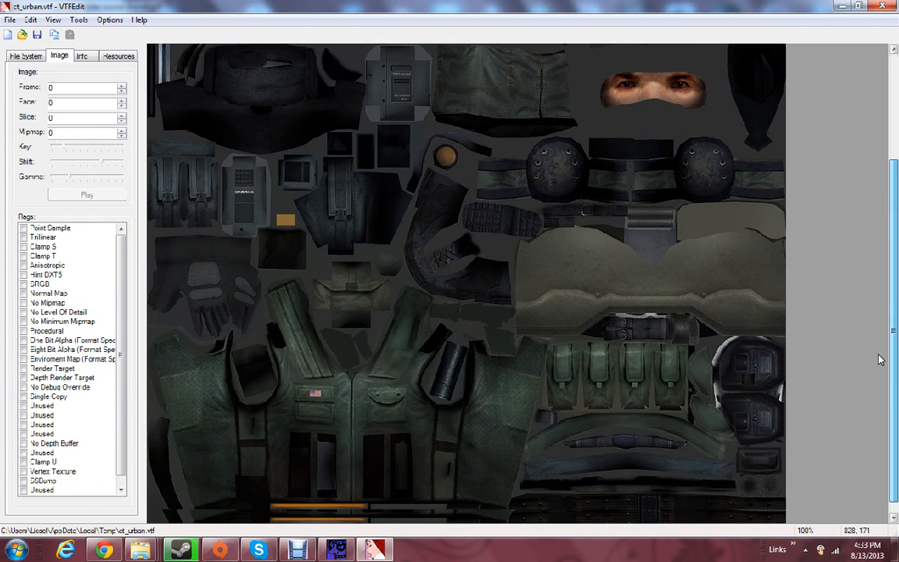
right_click(397, 374)
left_click(287, 157)
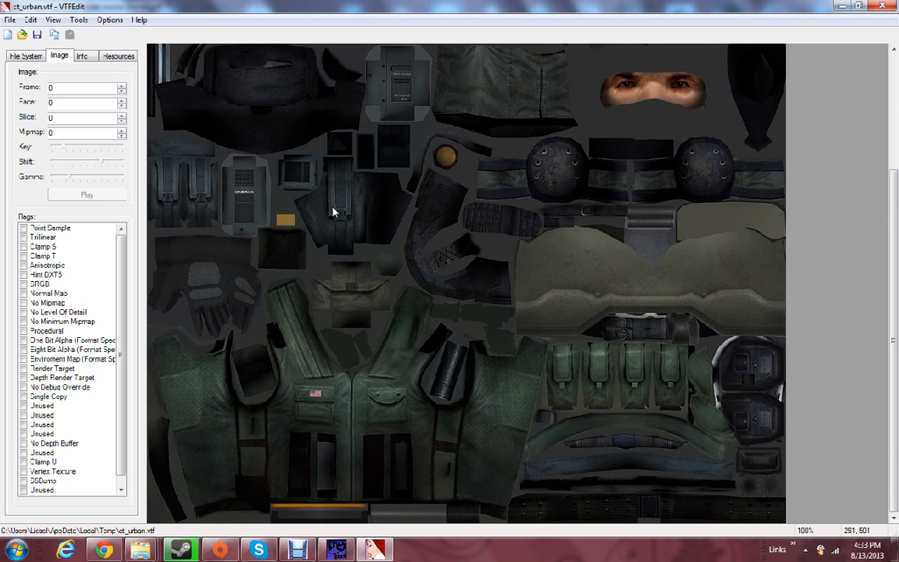
Zoom in on the ct_urban texture to 400%, inspect the vest area, and close VTFEdit
right_click(542, 320)
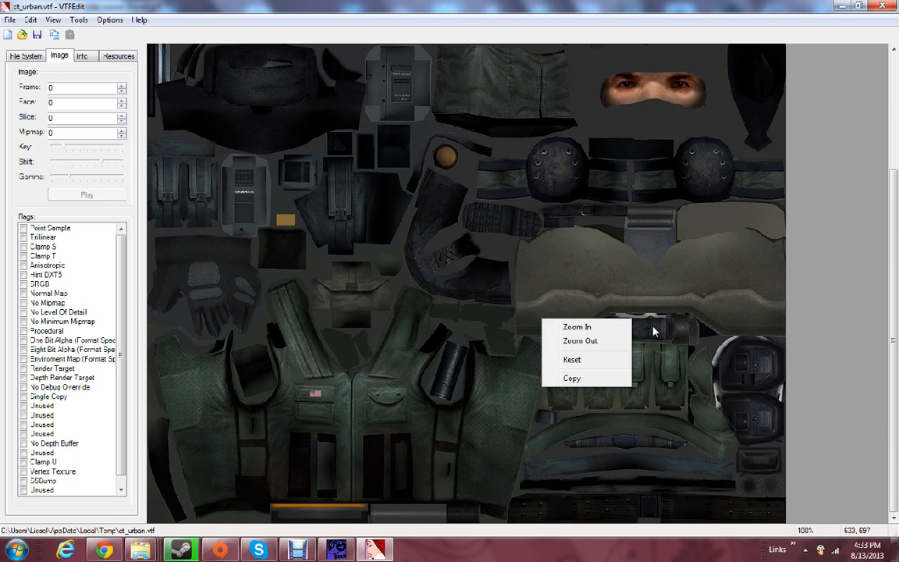
left_click(629, 328)
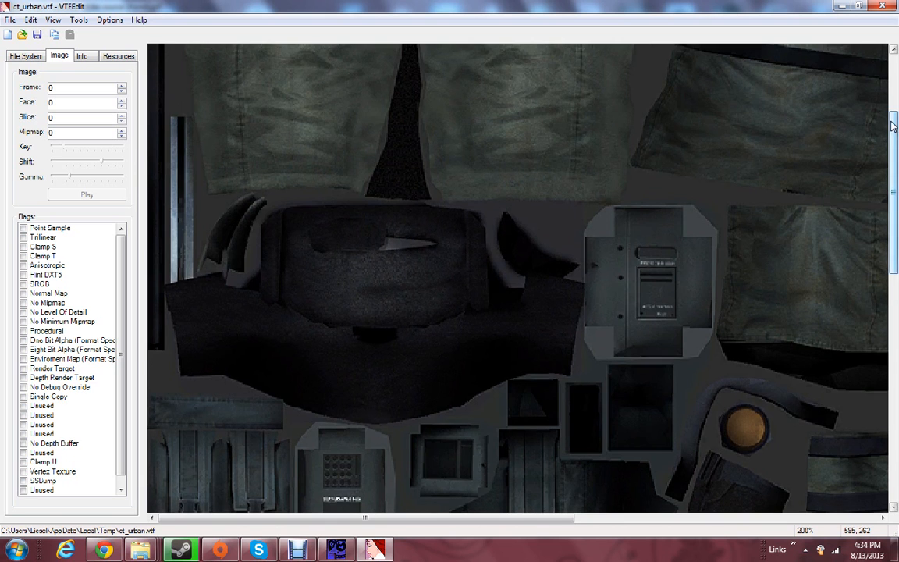
scroll(642, 334, "down", 10)
right_click(443, 309)
left_click(474, 316)
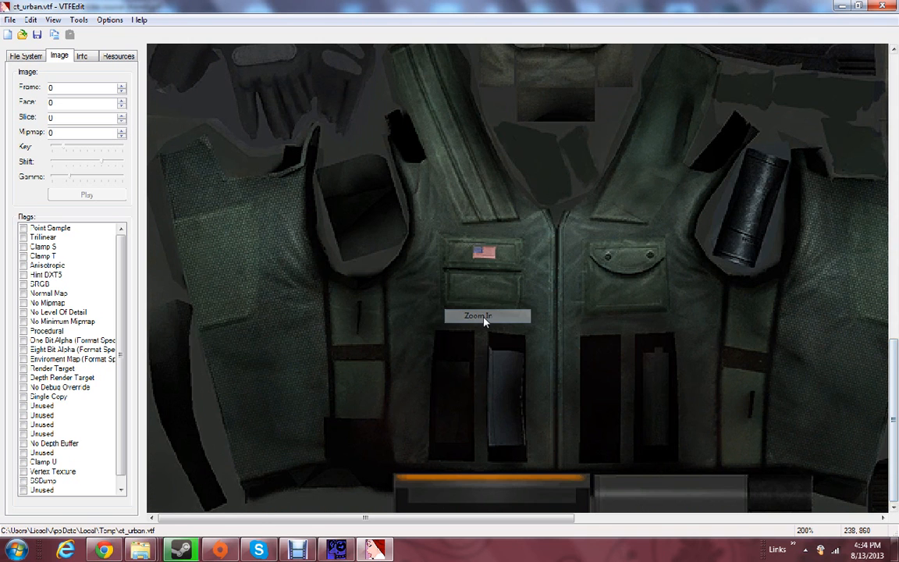
left_click_drag(897, 227, 893, 442)
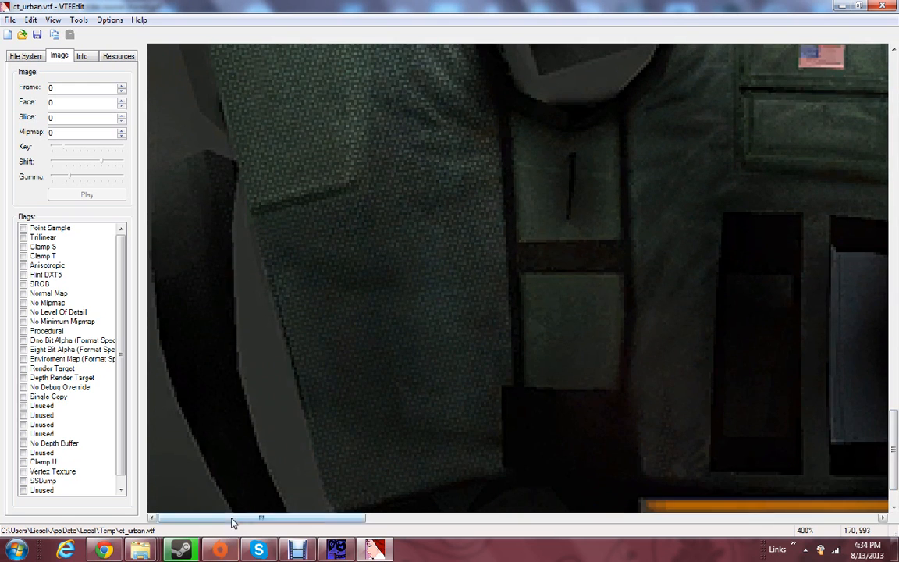
left_click_drag(232, 523, 257, 524)
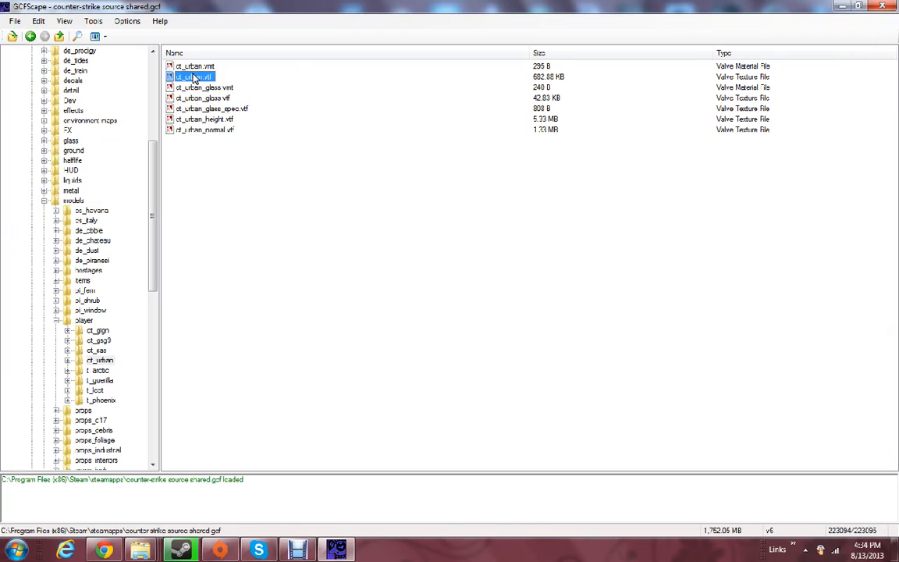
Show the Extract option for ct_urban.vtf without using it and reopen the texture in VTFEdit
right_click(189, 77)
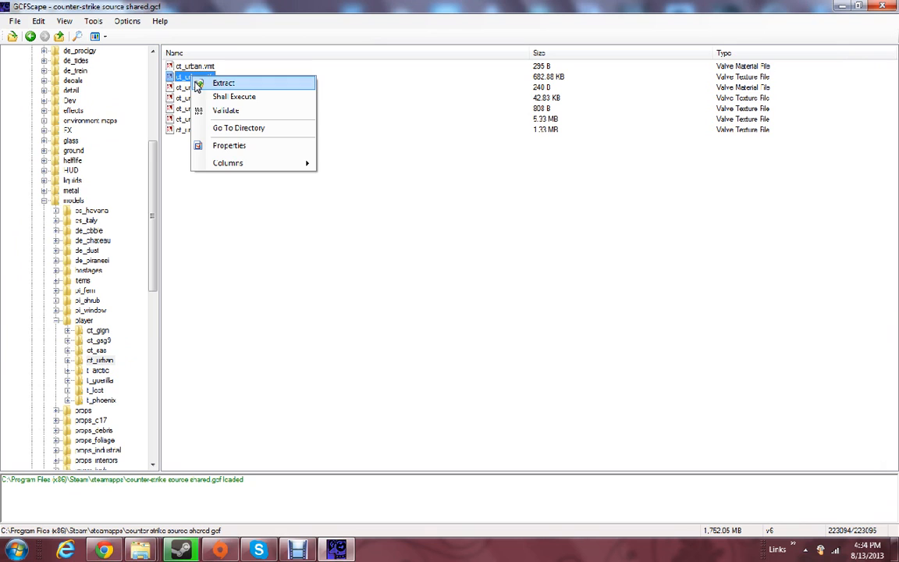
left_click(181, 82)
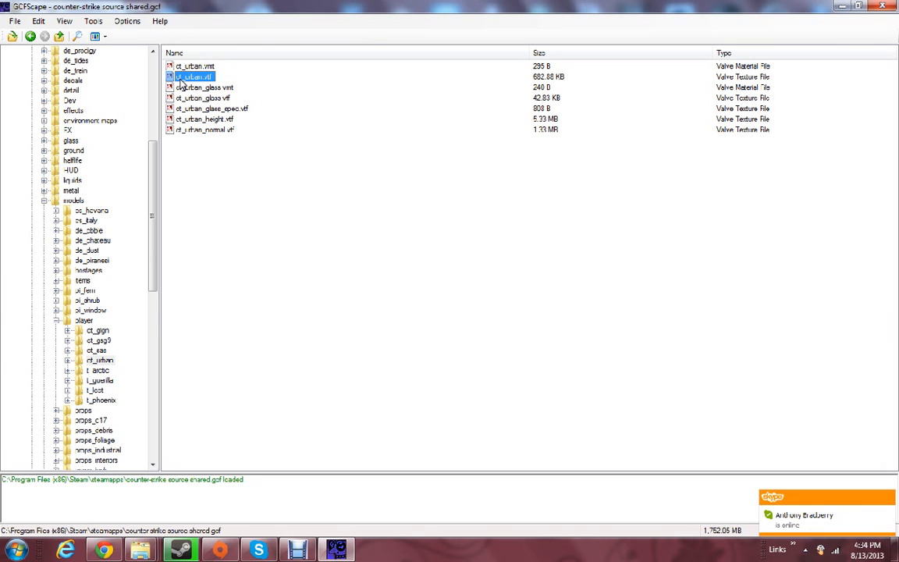
left_click(195, 53)
left_click(195, 53)
right_click(196, 79)
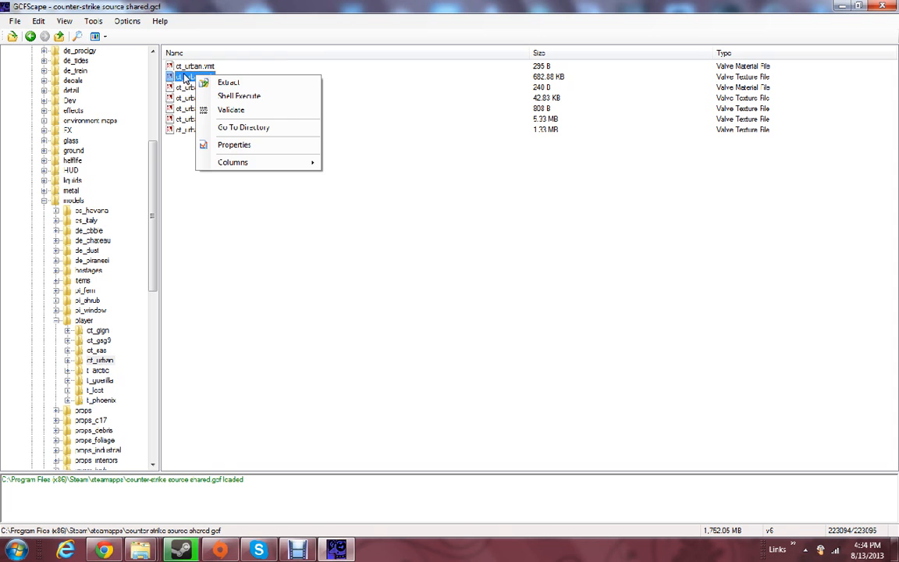
left_click(179, 82)
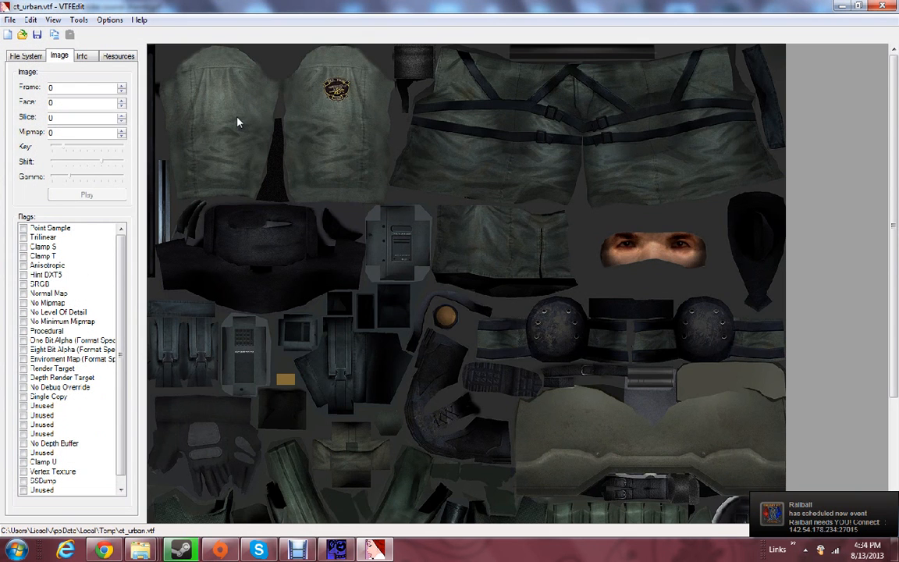
Bring up the export dialog for the ct_urban texture, review the BMP, JPEG, PNG and TGA formats, and close VTFEdit
left_click(9, 21)
left_click(66, 112)
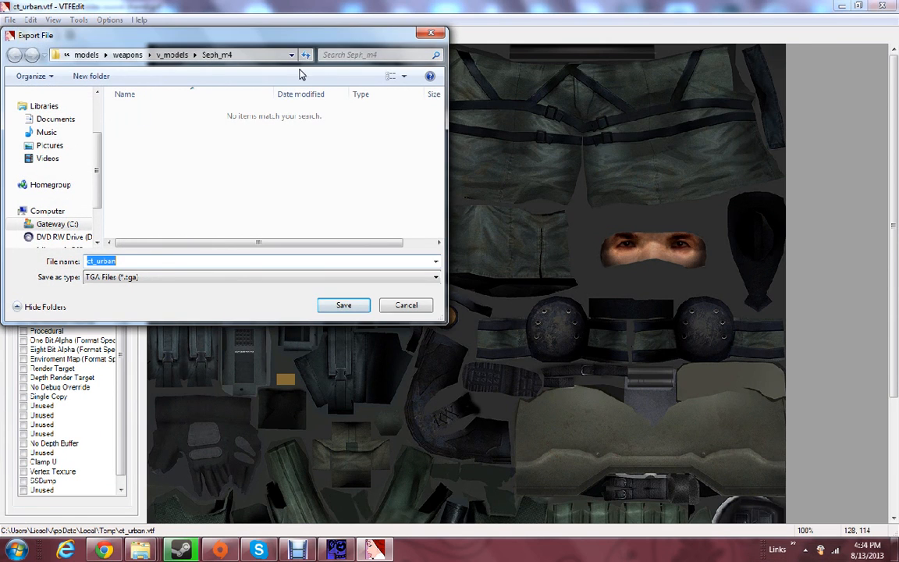
left_click(160, 279)
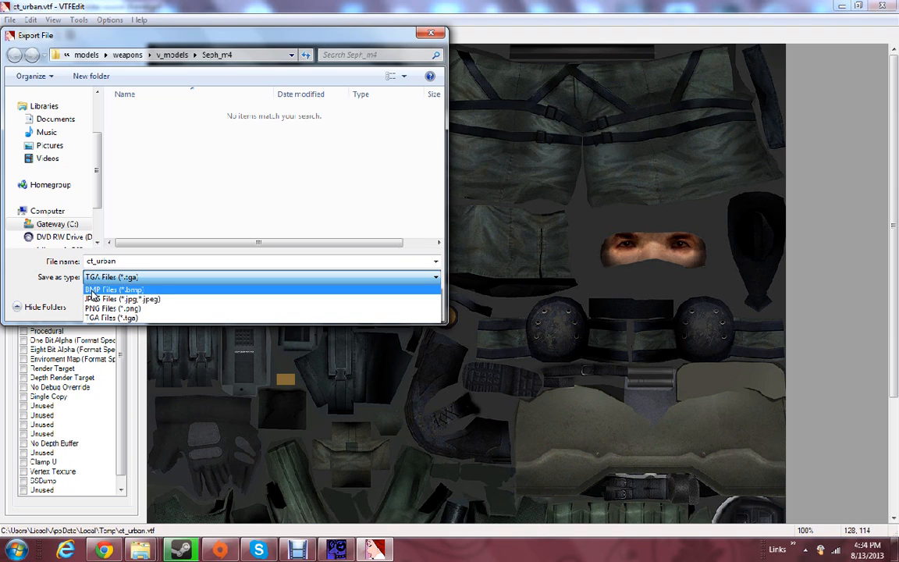
left_click(72, 291)
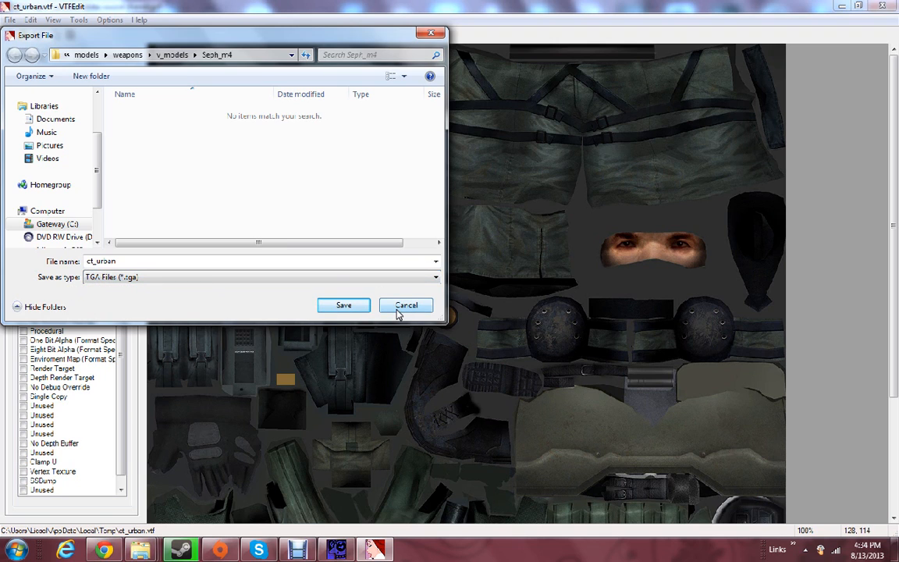
left_click(195, 277)
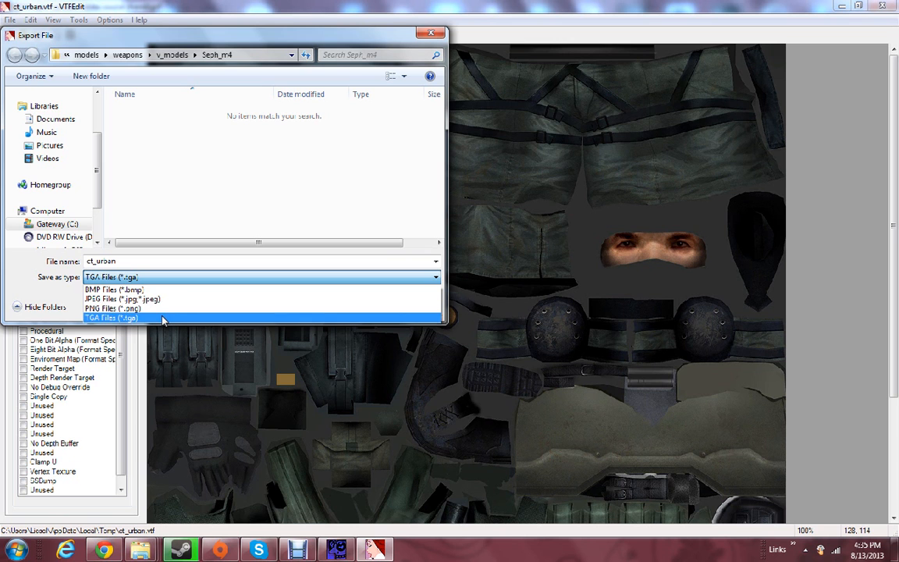
left_click(409, 320)
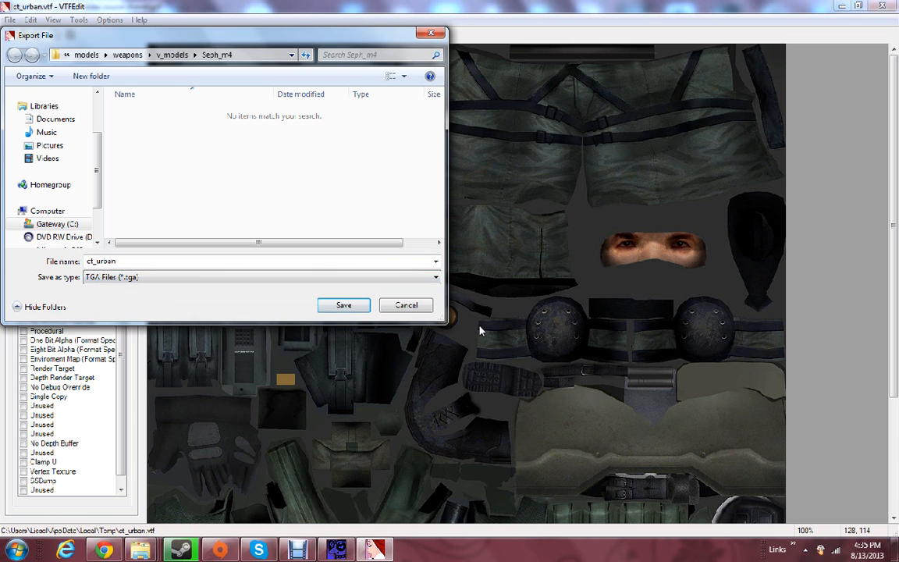
key("Return")
left_click(882, 6)
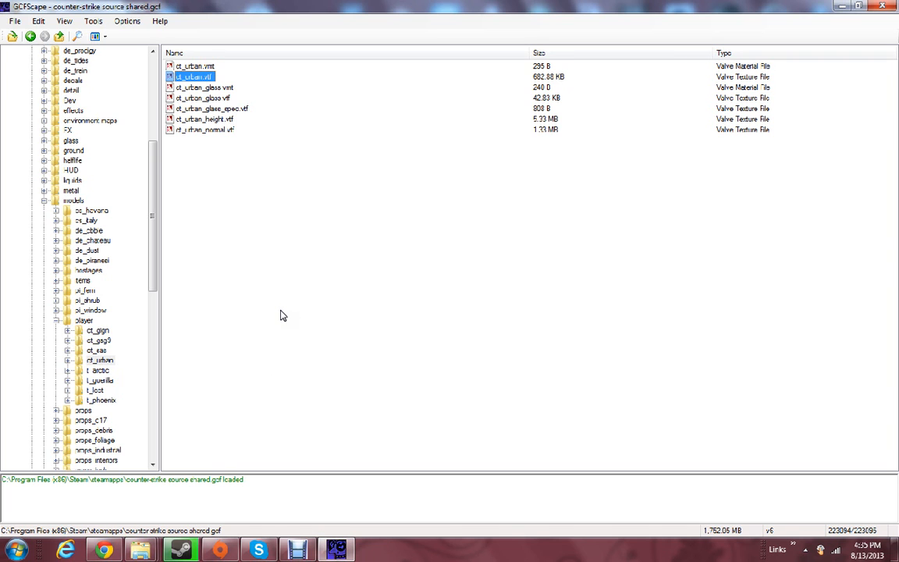
Close GCFScape and switch to the start of the steamapps folder listing in Windows Explorer
left_click(883, 5)
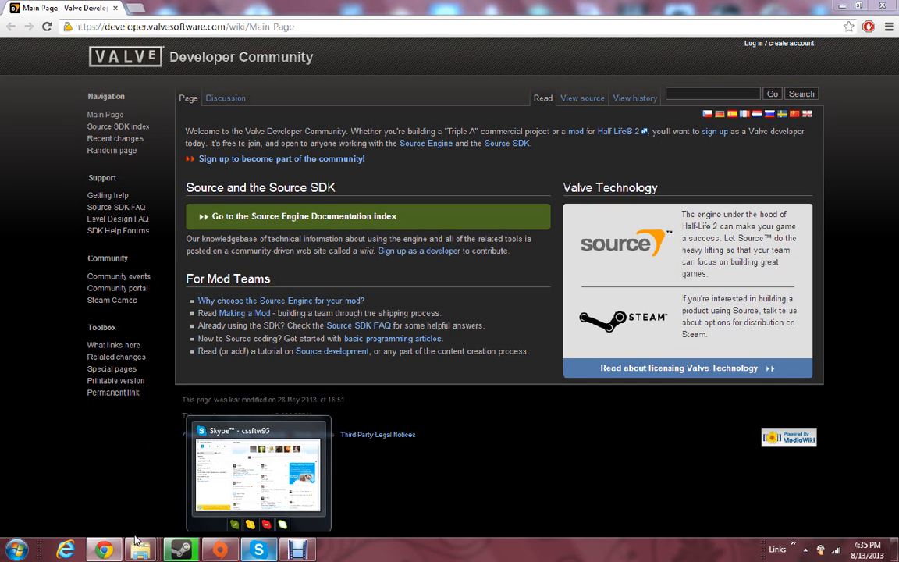
mouse_move(220, 550)
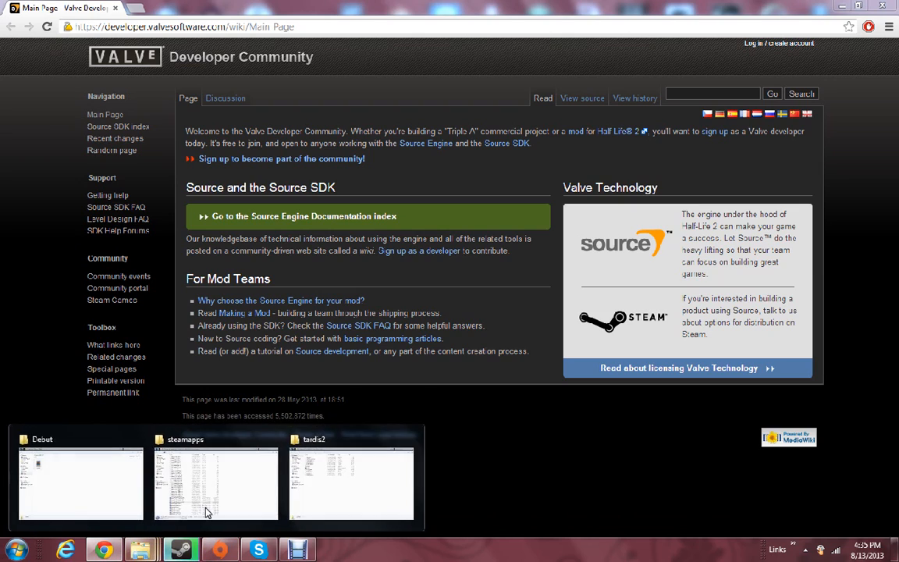
left_click(182, 550)
mouse_move(145, 550)
left_click(187, 520)
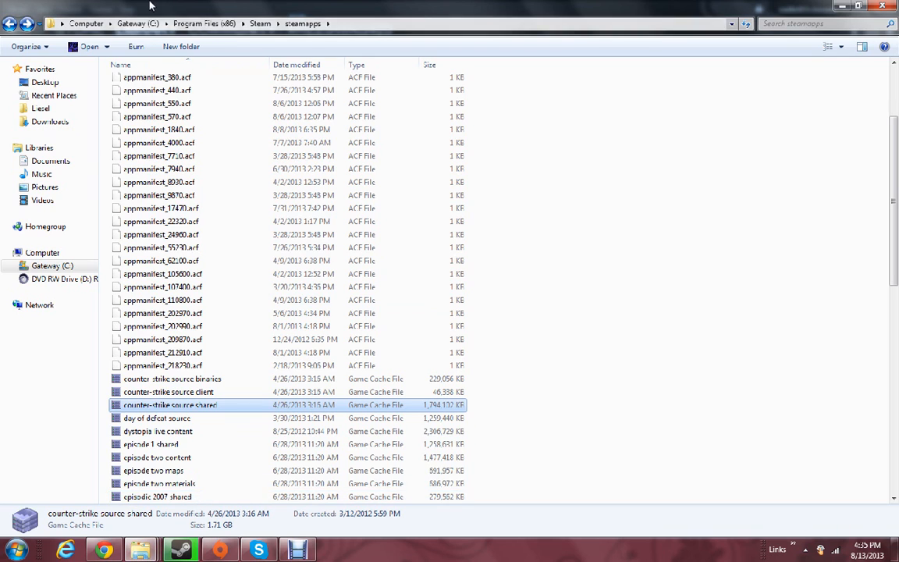
scroll(241, 172, "up", 3)
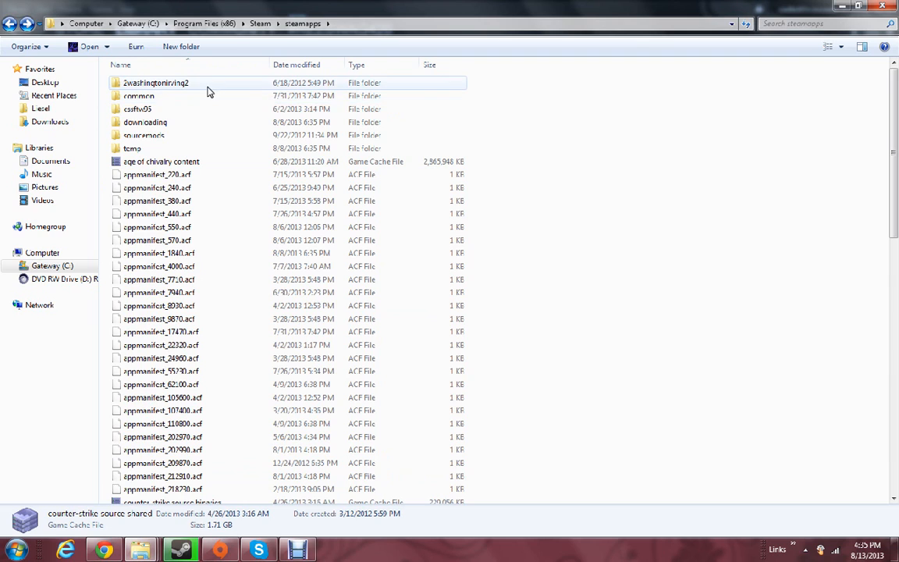
Open the materials folder of garrysmod inside the Steam account's folder in steamapps
double_click(201, 110)
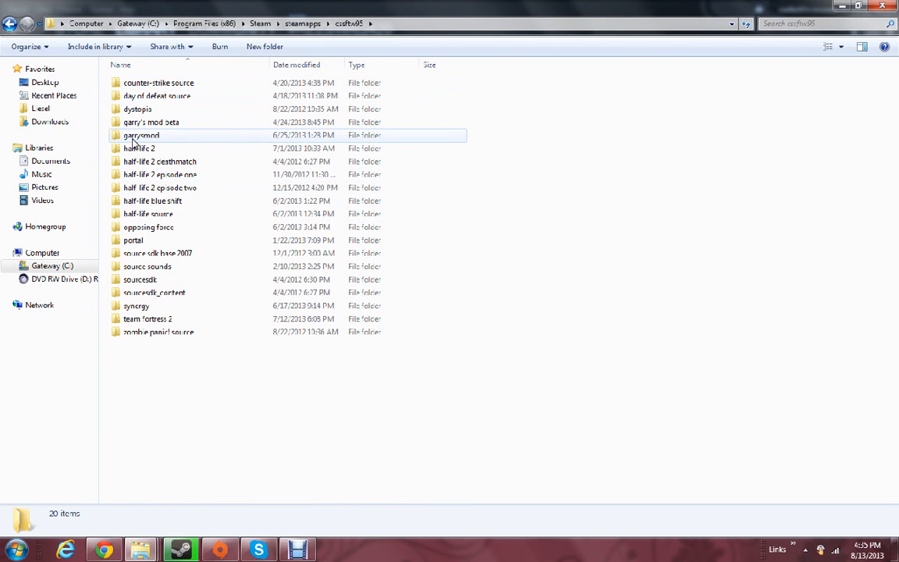
double_click(134, 136)
double_click(140, 109)
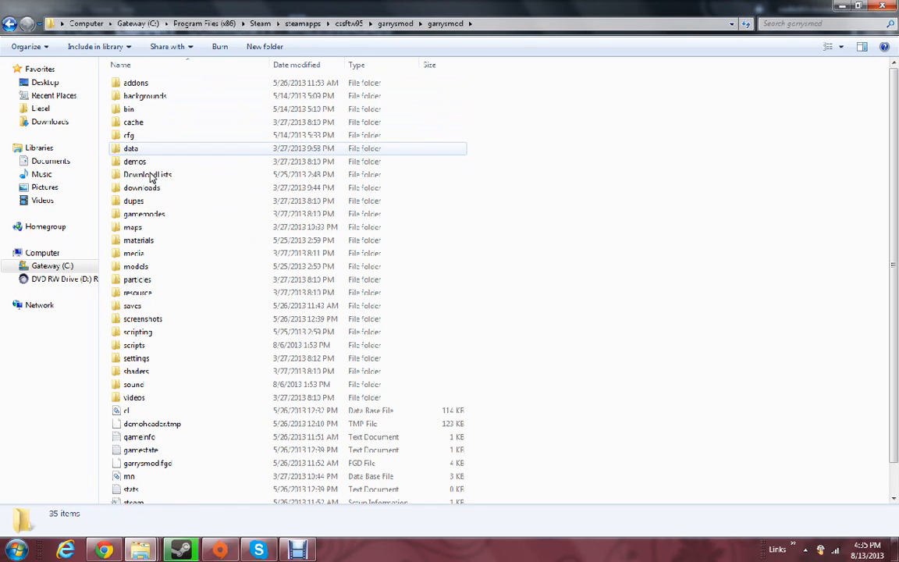
double_click(146, 242)
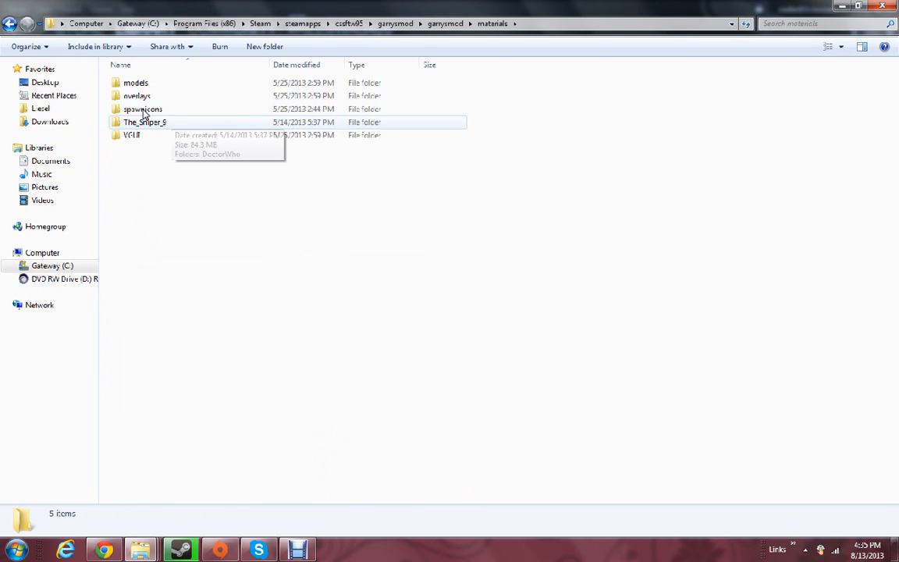
Go into The_Sniper_9, DoctorWho and Tardis to list the Tardis material and texture files
double_click(152, 123)
left_click(154, 92)
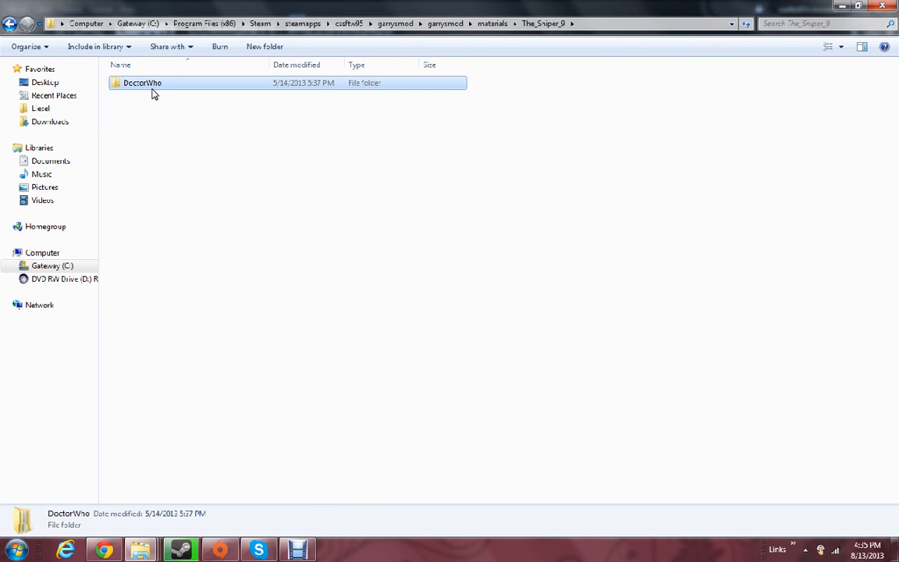
double_click(154, 92)
double_click(156, 125)
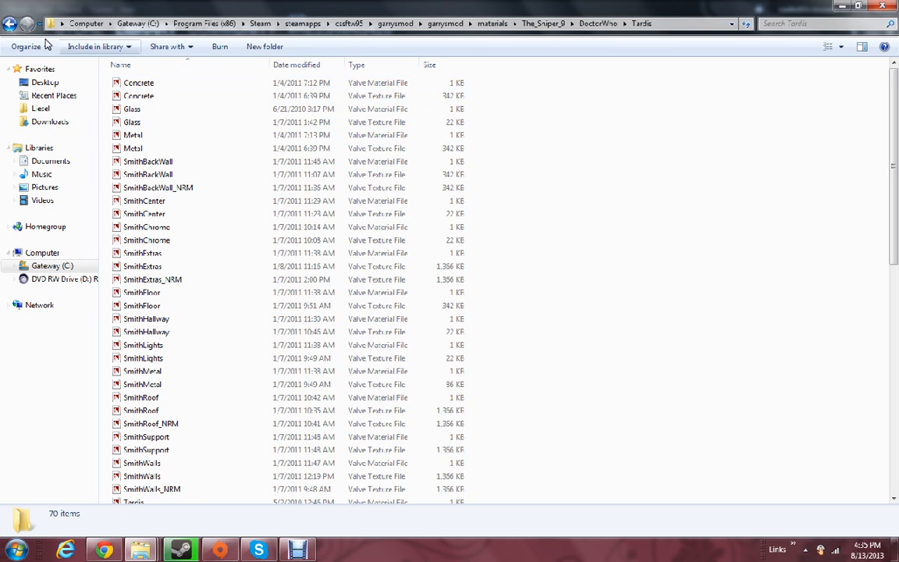
left_click(9, 23)
double_click(156, 124)
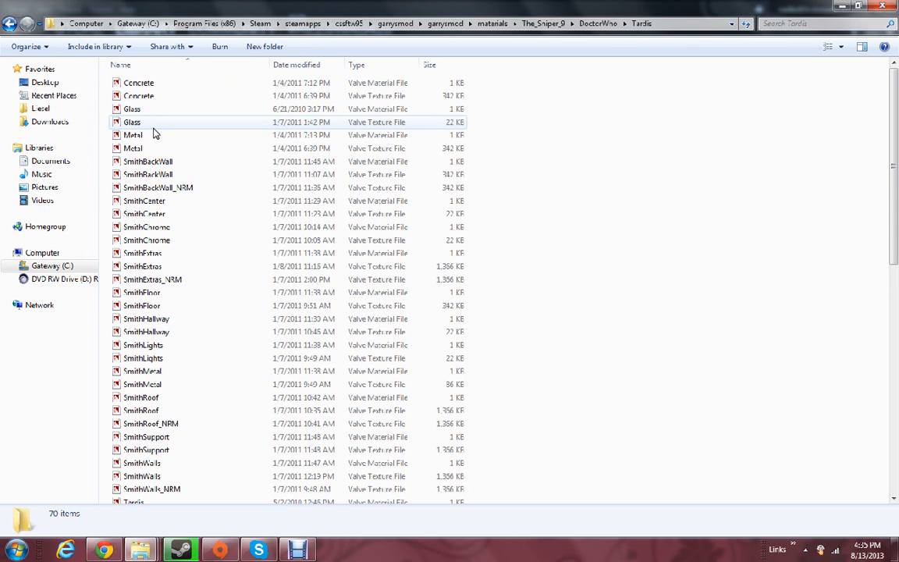
Find the Tardis Valve Texture File among the Tardis materials and open it in VTFEdit
scroll(156, 156, "down", 8)
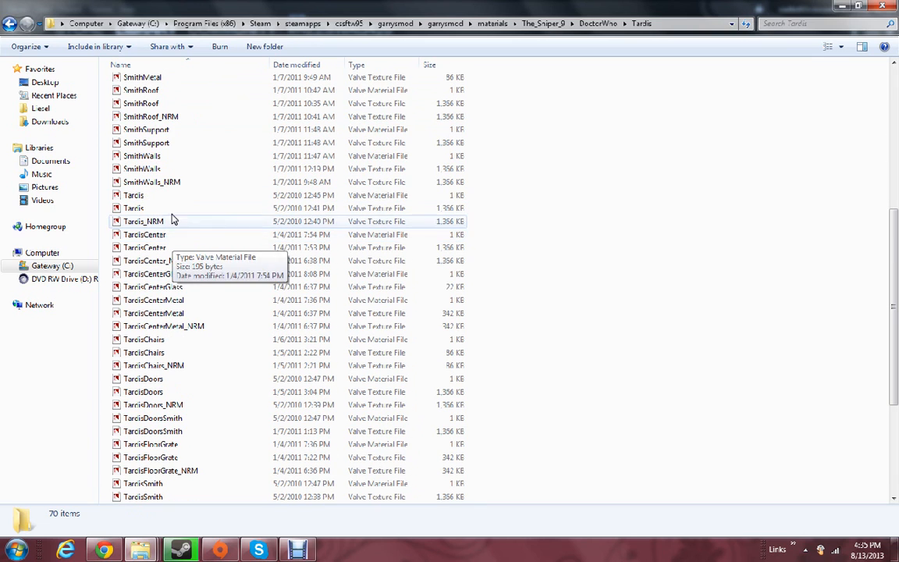
left_click(162, 198)
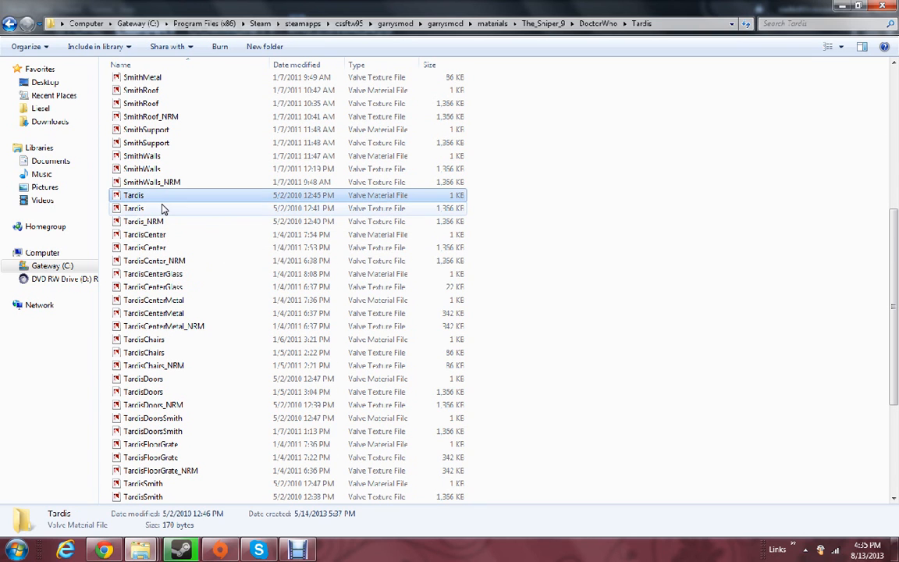
left_click(162, 207)
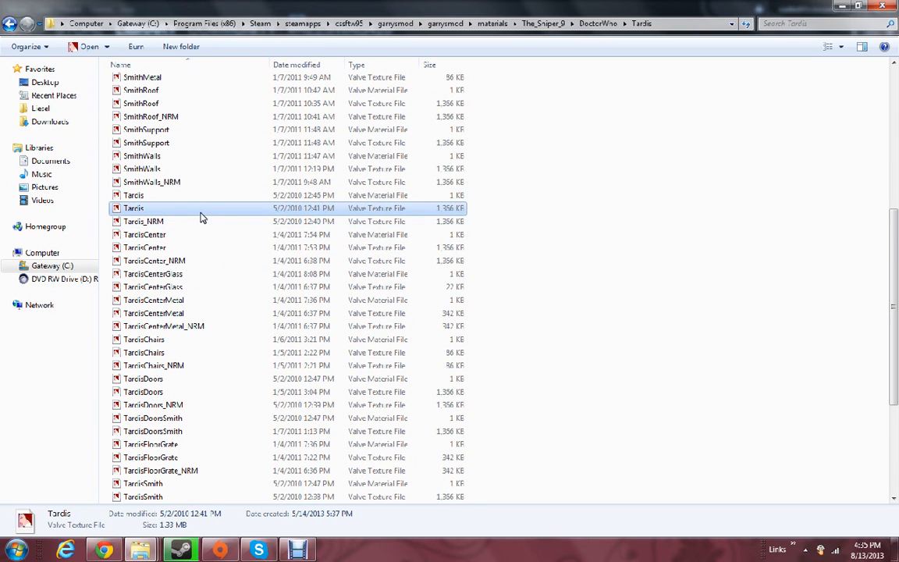
double_click(144, 207)
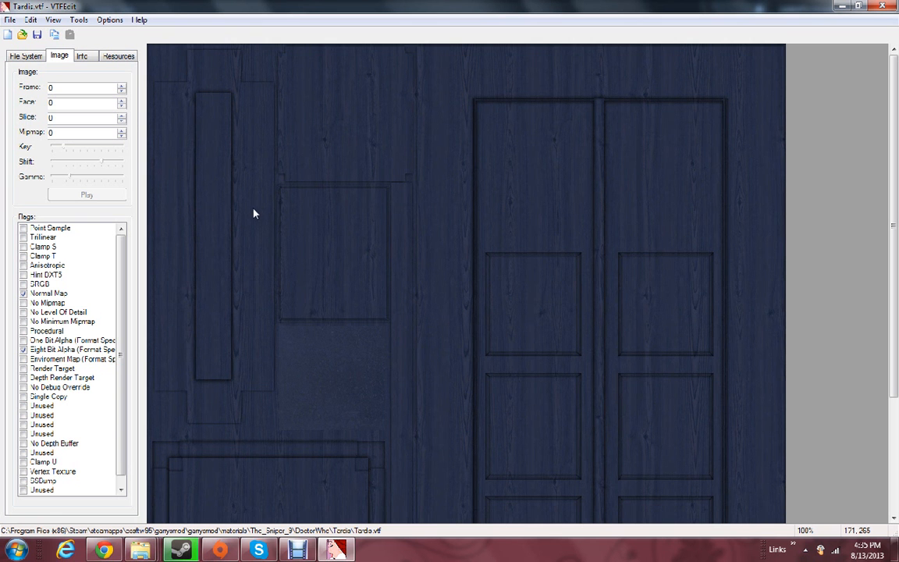
left_click_drag(896, 224, 896, 344)
Export the Tardis texture as a TGA file to Decompiled Source Rigs\Doctor Who\tardis2 on the desktop and close VTFEdit
left_click(10, 19)
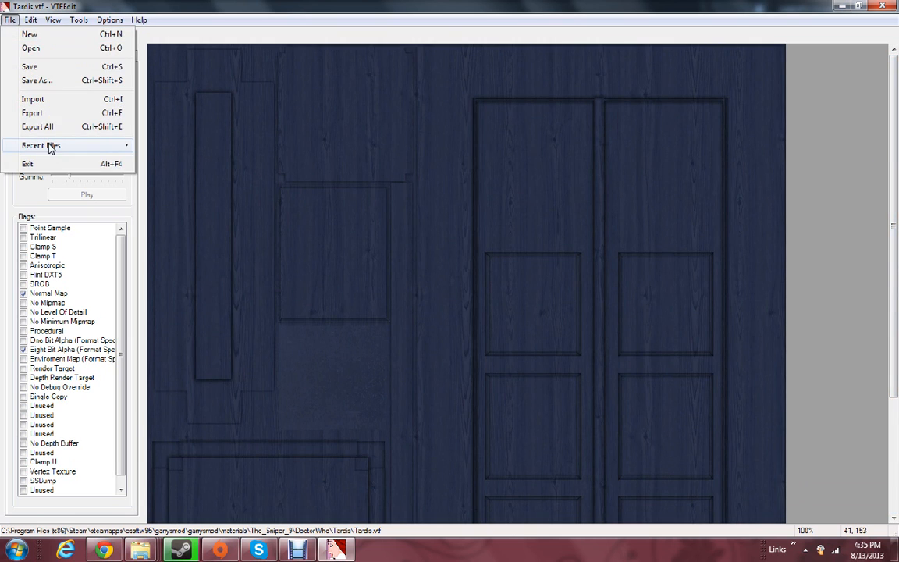
left_click(46, 116)
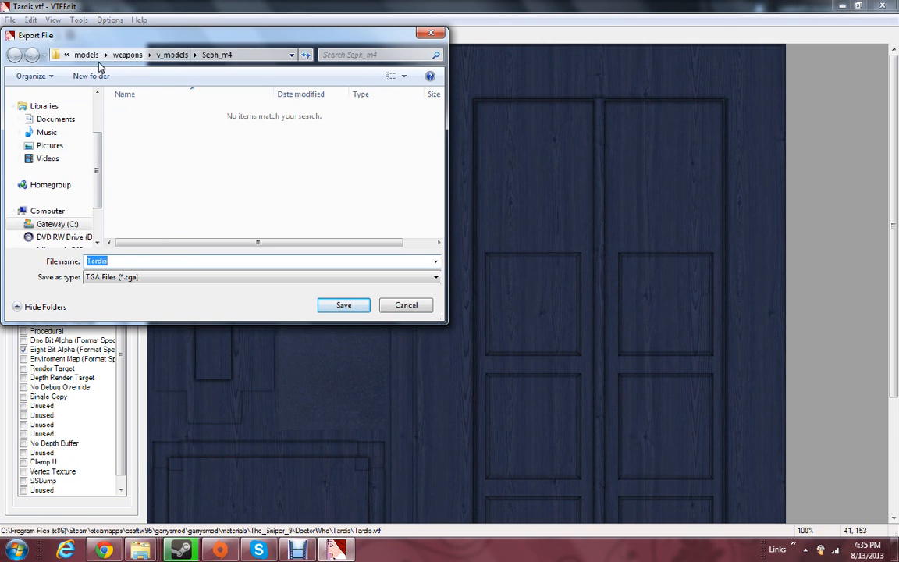
scroll(92, 171, "up", 2)
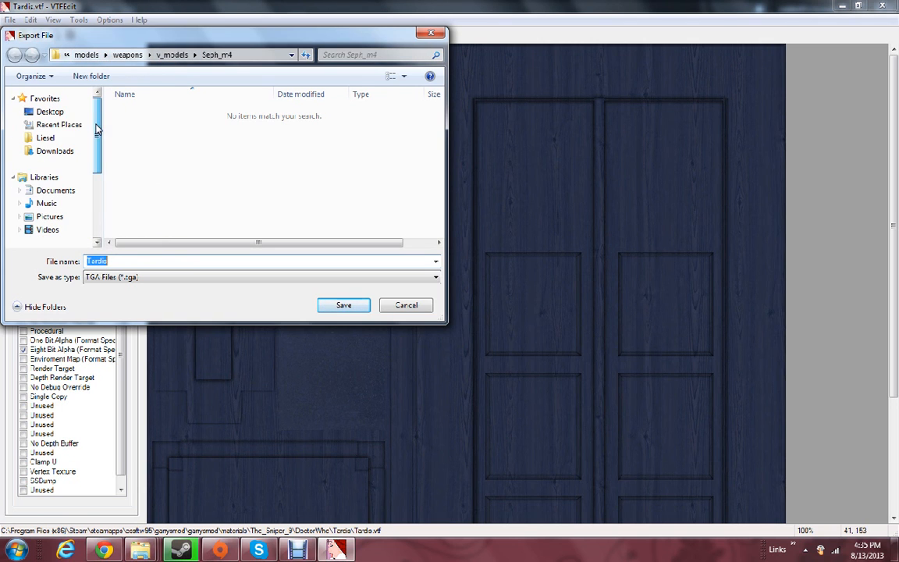
left_click(92, 112)
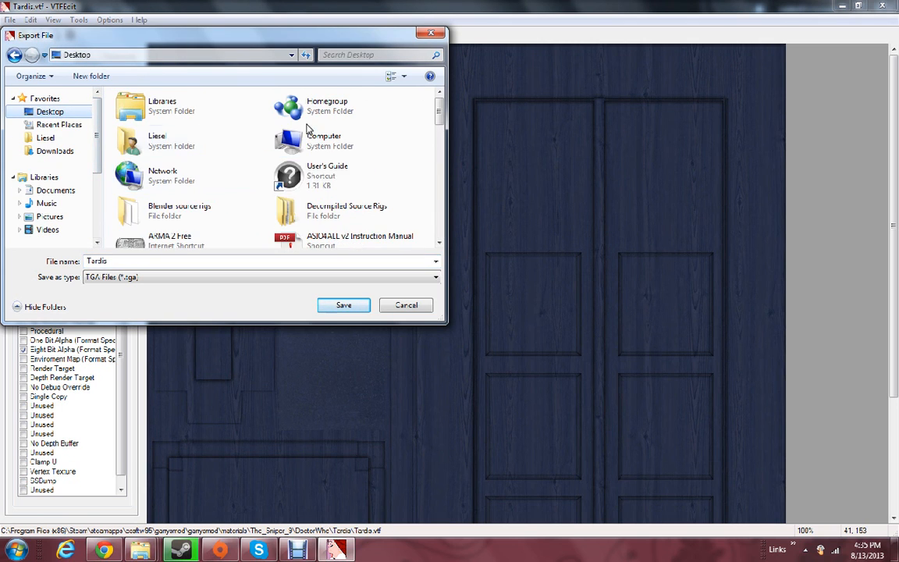
double_click(297, 209)
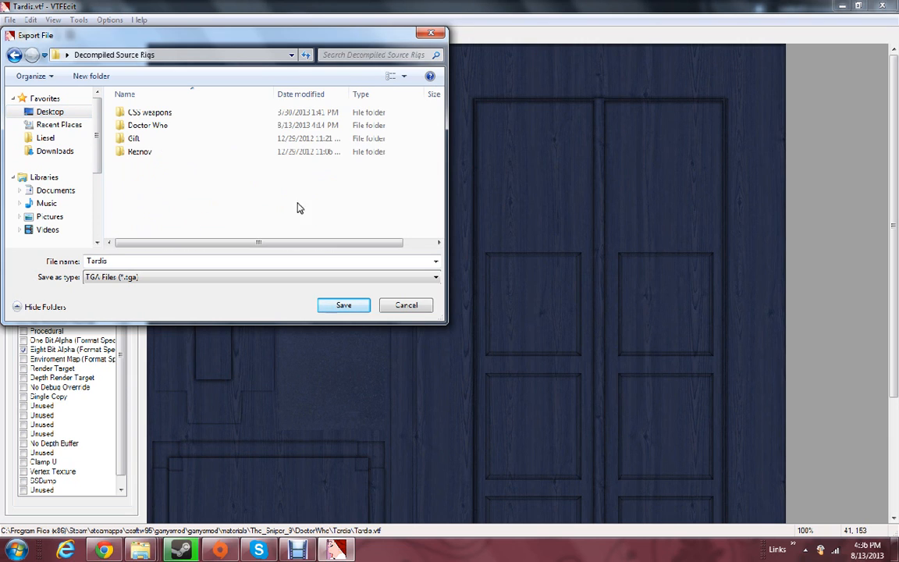
double_click(151, 127)
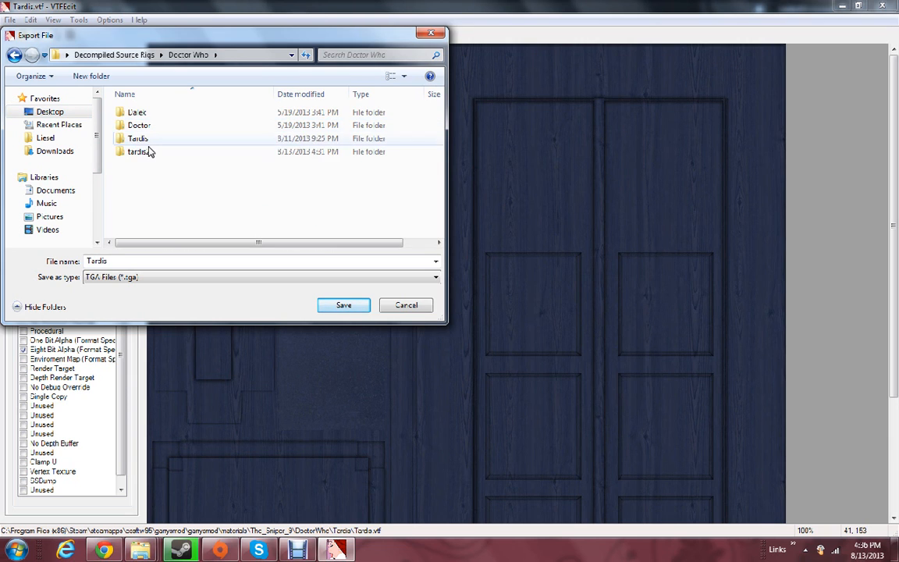
double_click(149, 150)
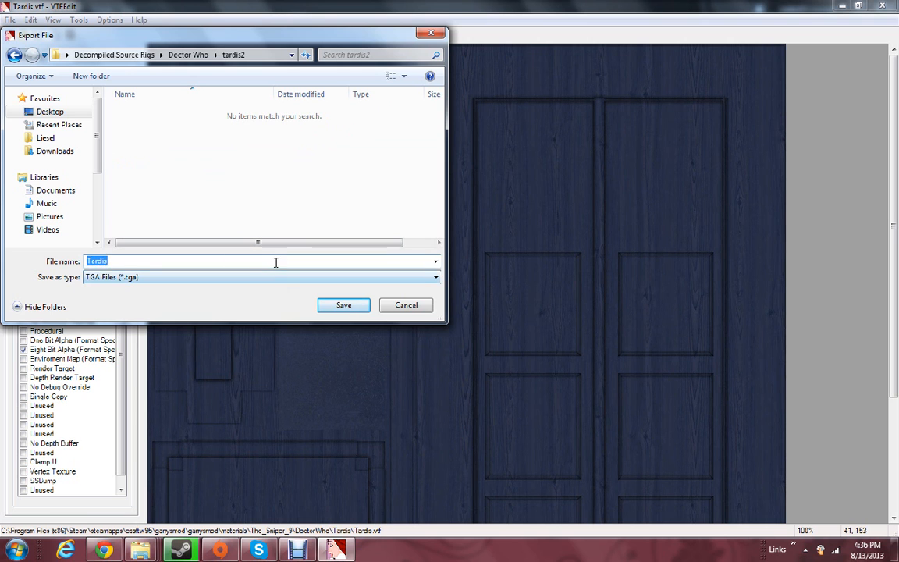
left_click(345, 306)
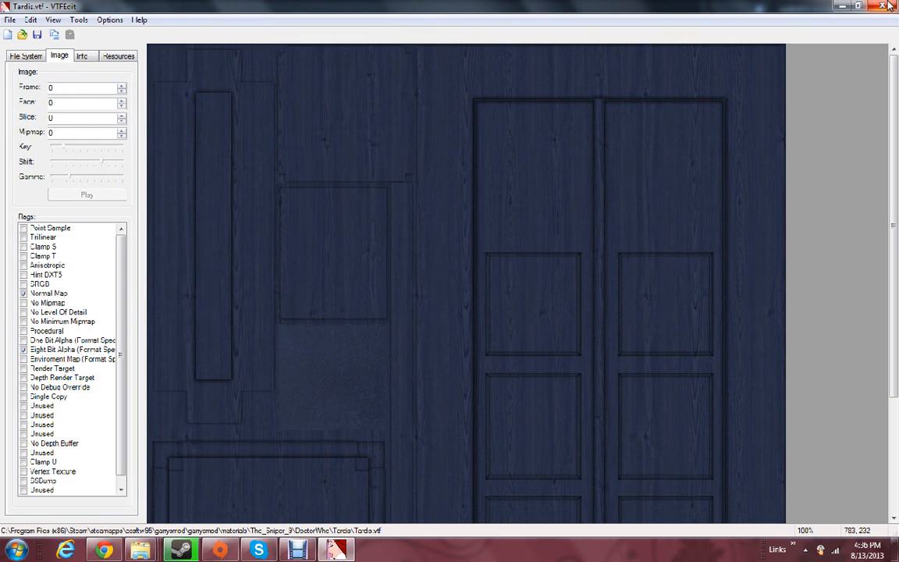
left_click(887, 5)
Open the Tardis_NRM texture in VTFEdit, inspect its panels and doors at 200%, and zoom back out to 100%
left_click(124, 222)
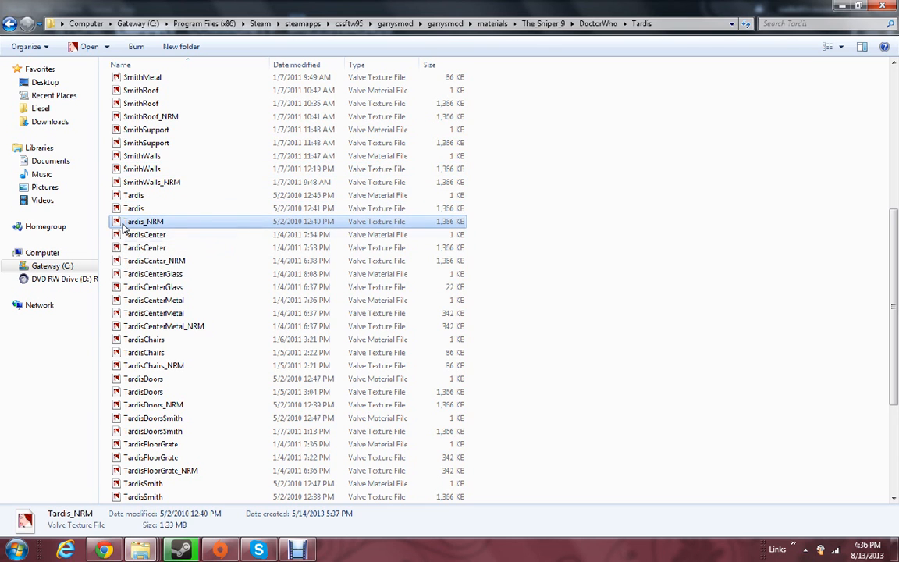
double_click(122, 225)
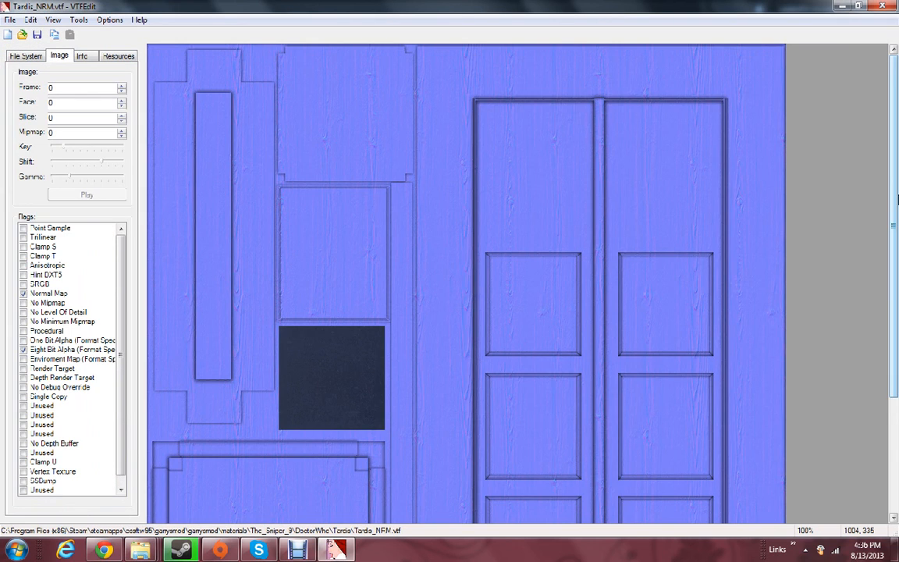
left_click_drag(897, 201, 897, 392)
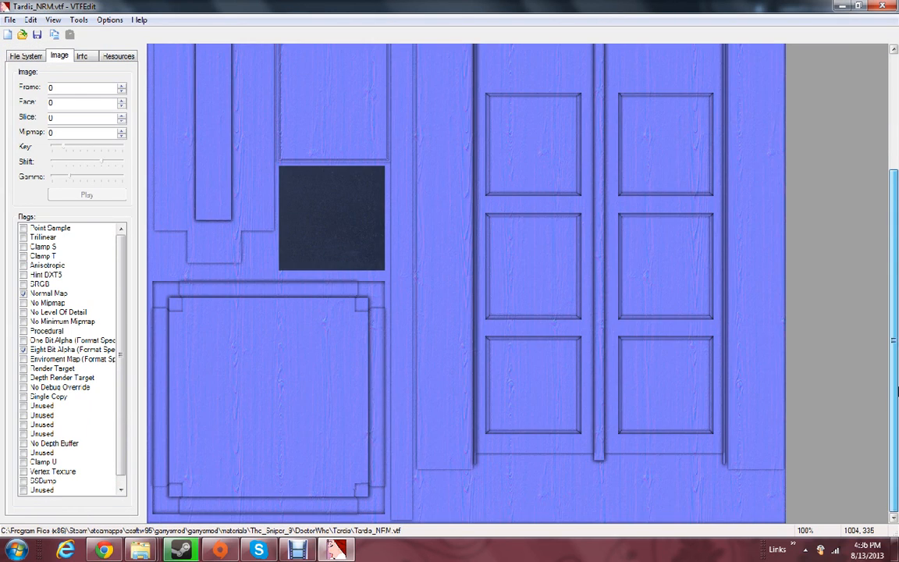
right_click(237, 260)
left_click(253, 264)
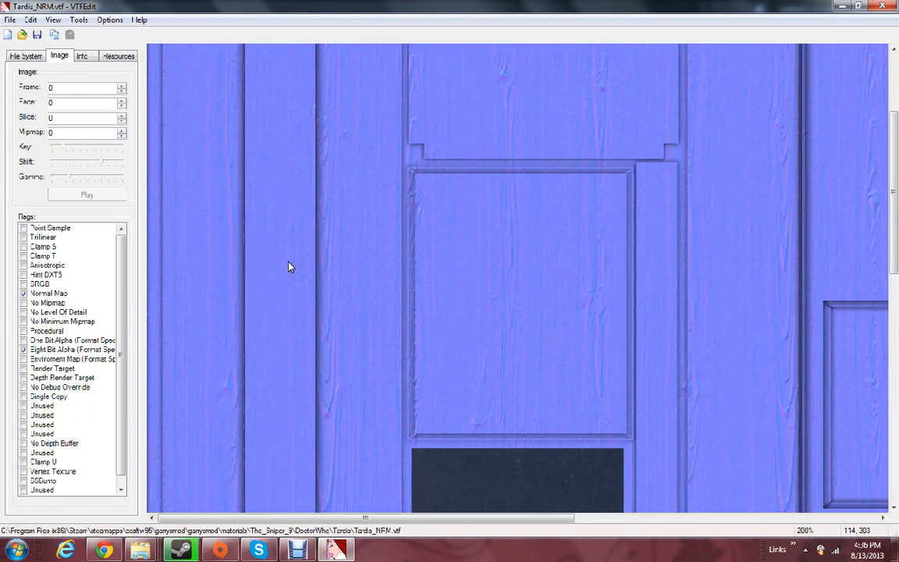
left_click_drag(897, 212, 898, 154)
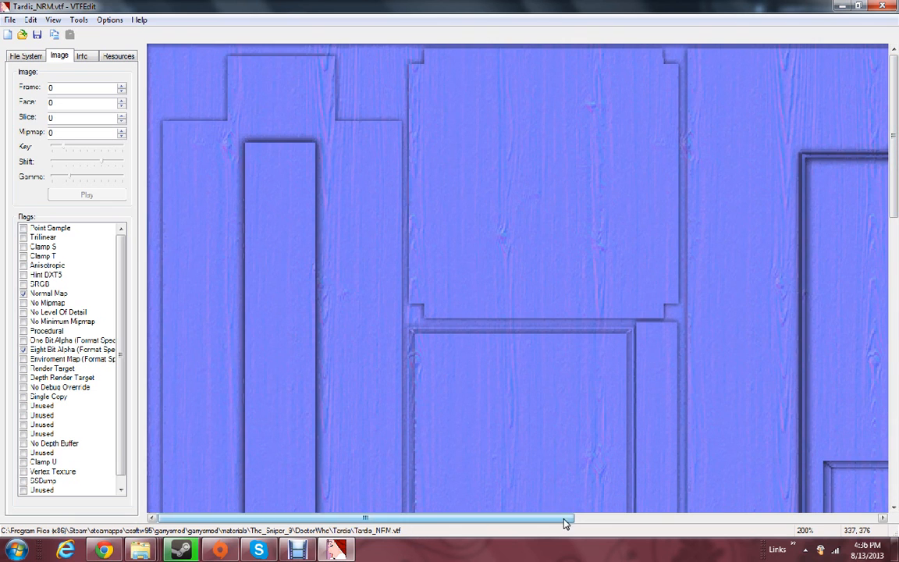
left_click_drag(569, 516, 871, 516)
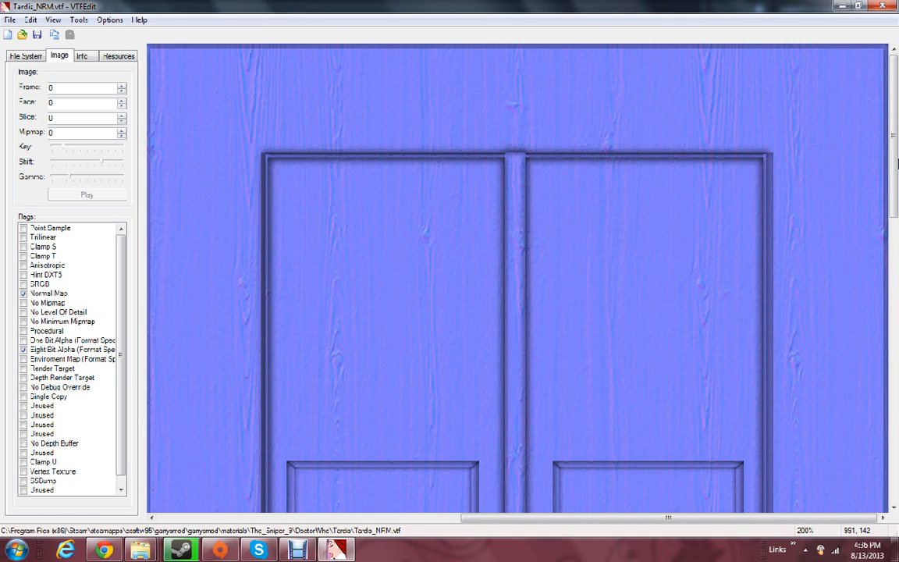
left_click_drag(895, 156, 897, 449)
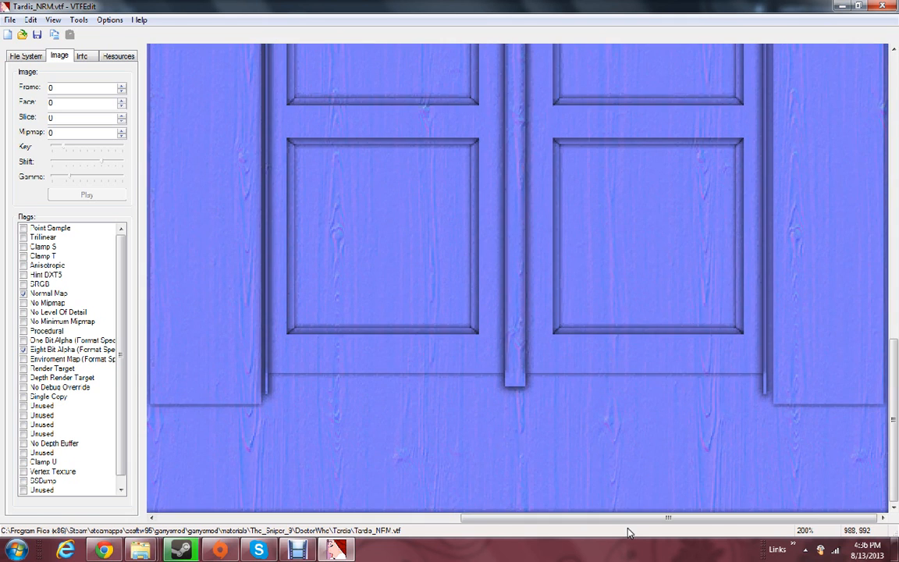
left_click_drag(631, 521, 792, 519)
right_click(680, 391)
left_click(690, 415)
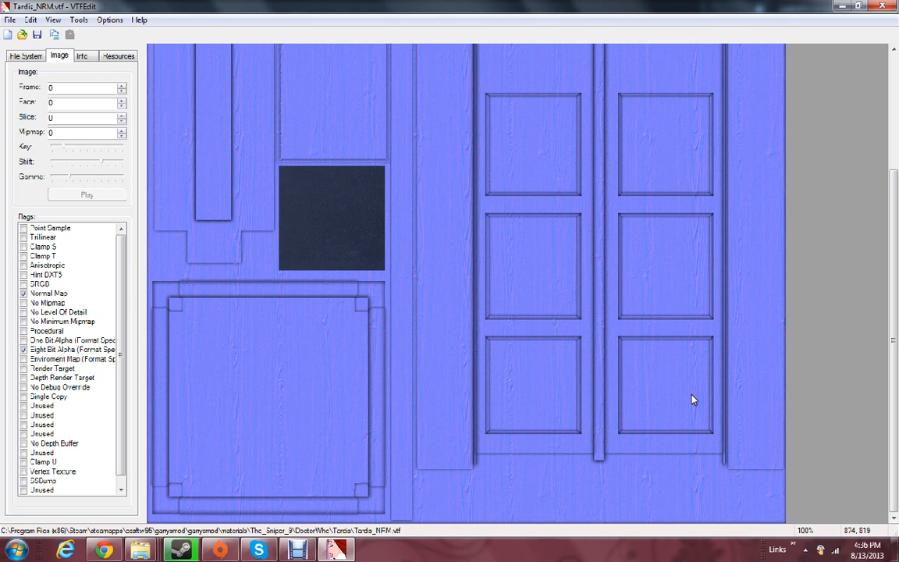
Zoom the Tardis_NRM normal map to 200%, examine the wood grain on the upper doors, and close VTFEdit
right_click(657, 394)
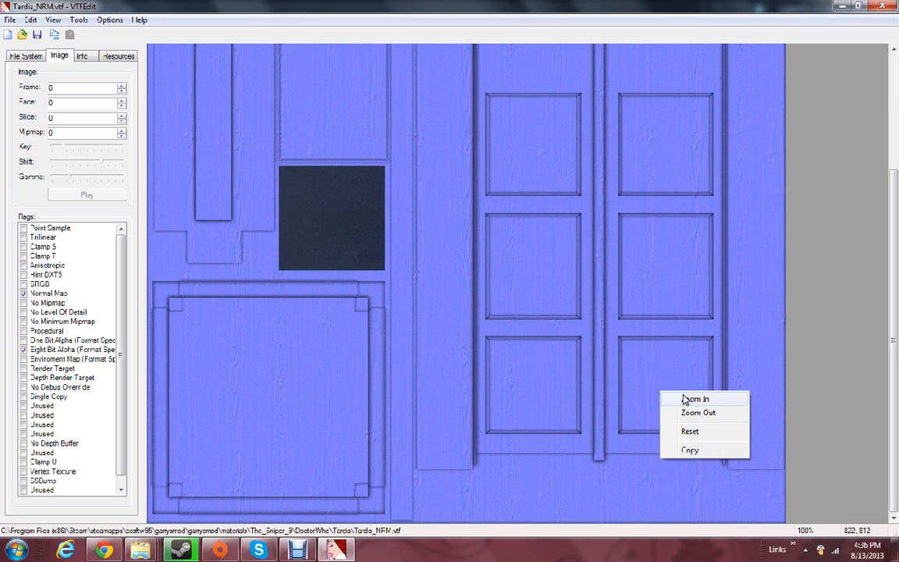
left_click(673, 399)
left_click_drag(339, 518, 695, 471)
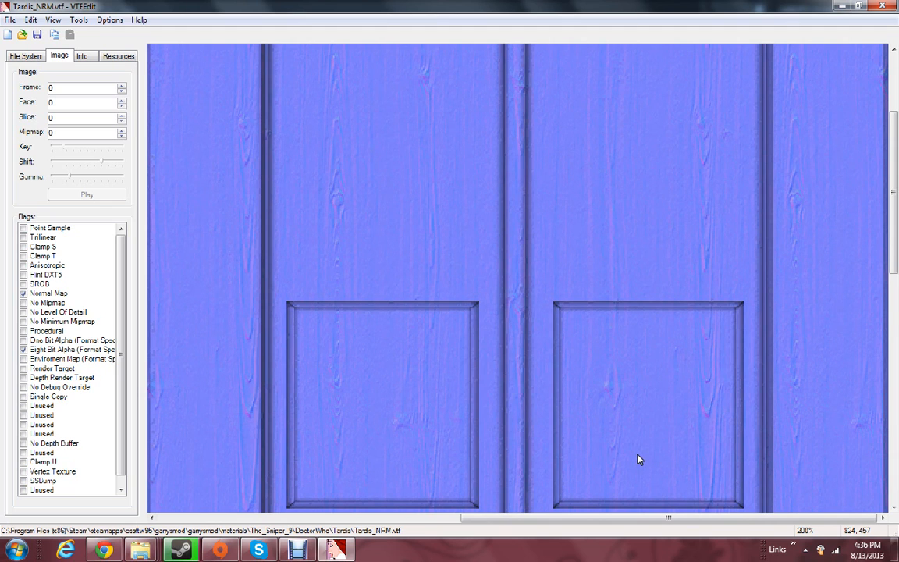
right_click(470, 258)
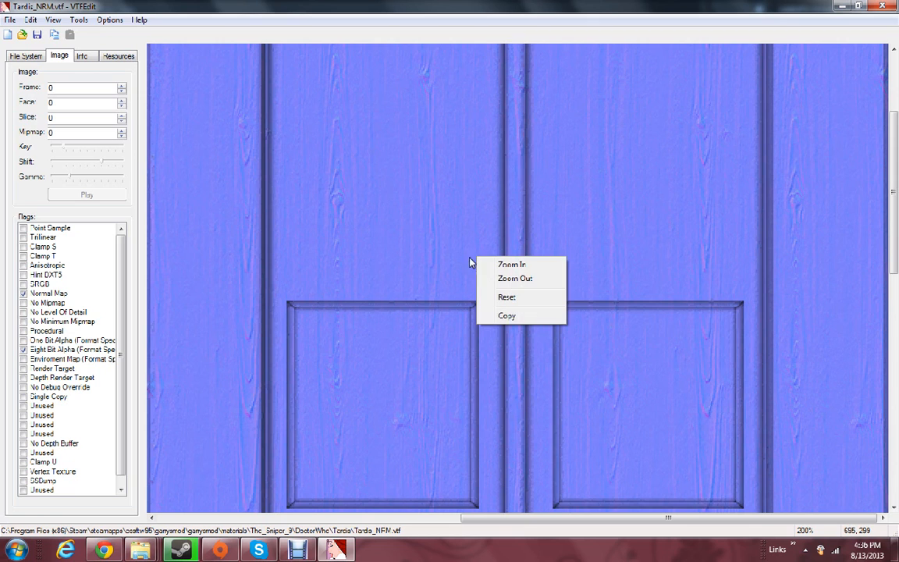
left_click(360, 224)
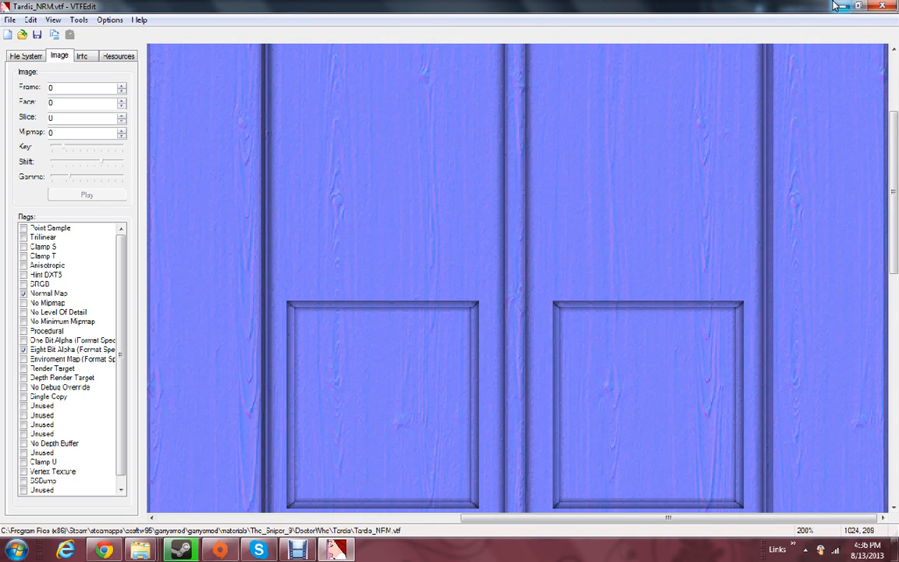
left_click(883, 6)
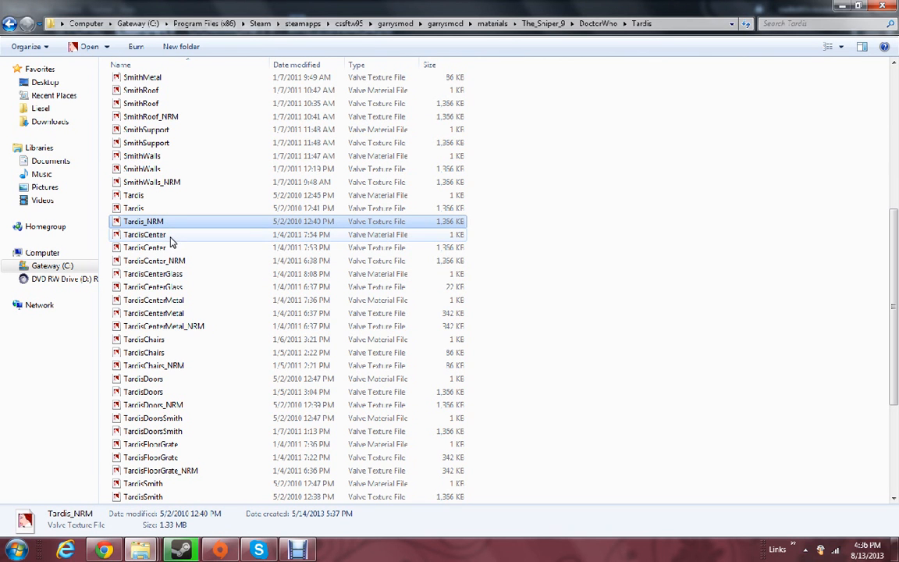
Reopen Tardis_NRM in VTFEdit, export it as a TGA file to the tardis2 folder, and return to the Tardis materials folder
right_click(165, 225)
left_click(160, 221)
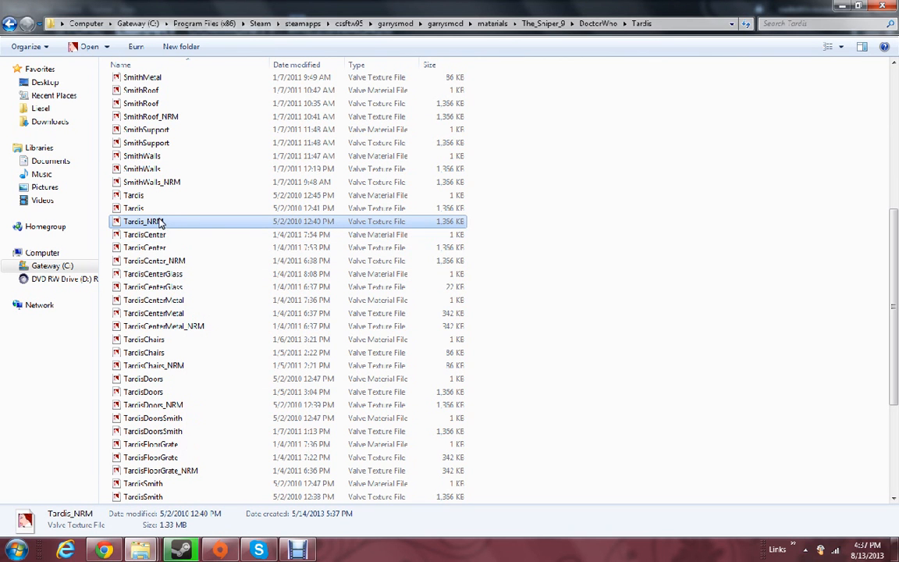
double_click(220, 228)
left_click(11, 20)
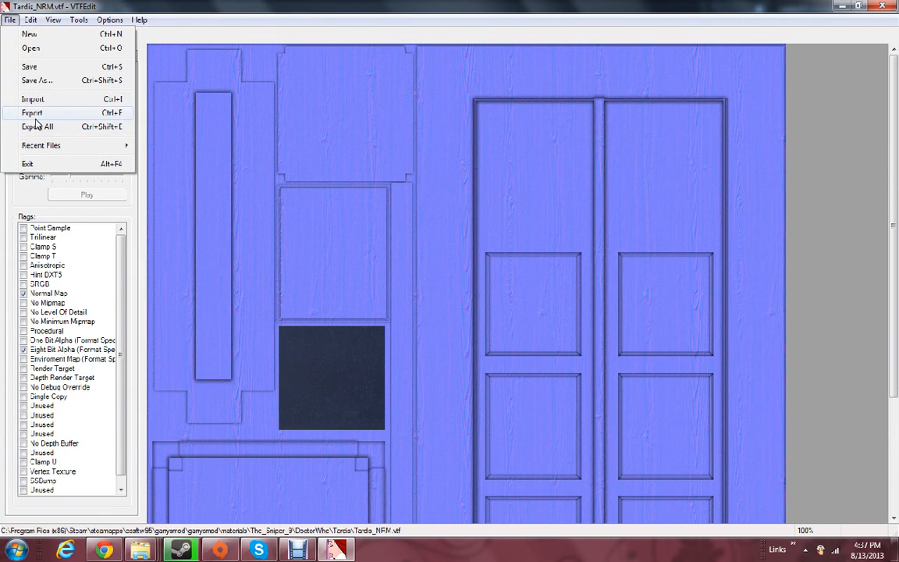
left_click(35, 114)
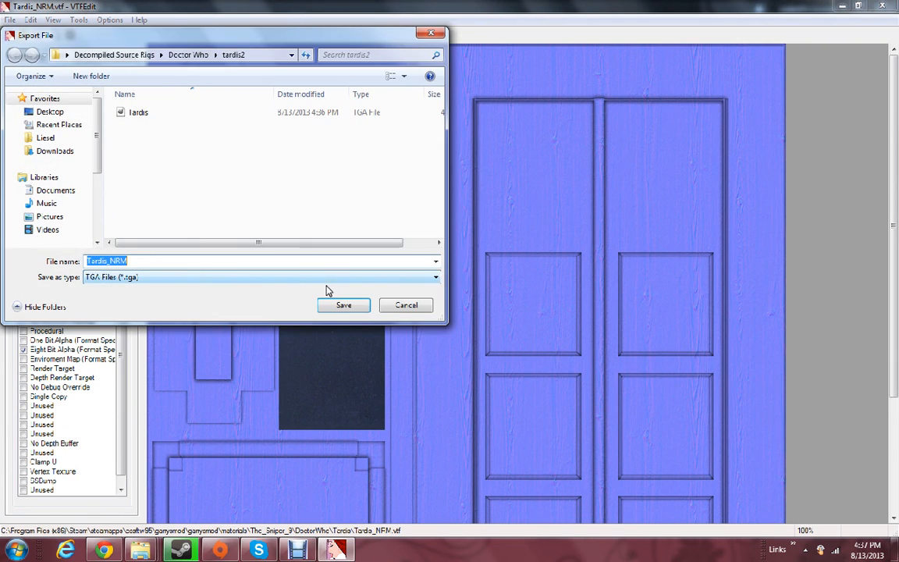
left_click(343, 305)
key("alt+Tab")
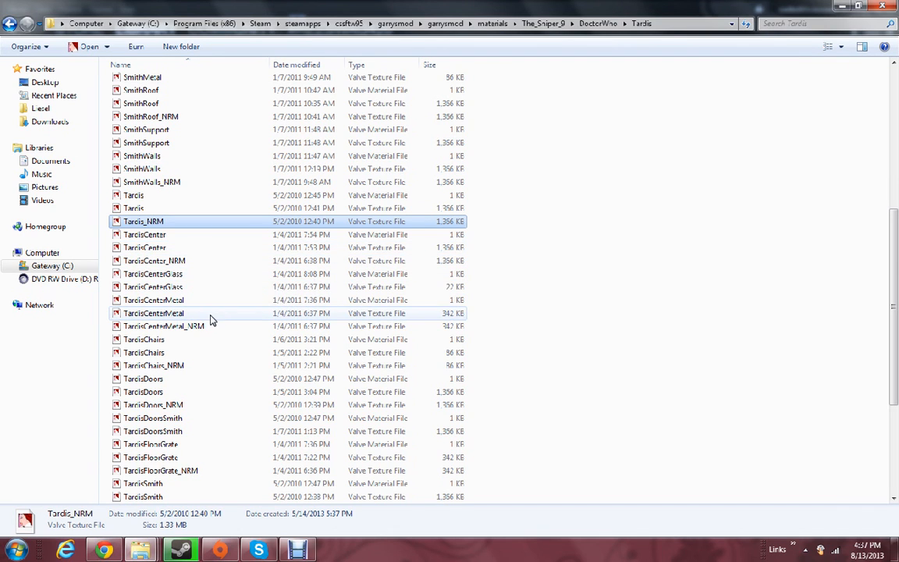
Export the TardisDoors texture as a TGA file to the tardis2 folder and open TardisDoors_NRM in VTFEdit
left_click(190, 290)
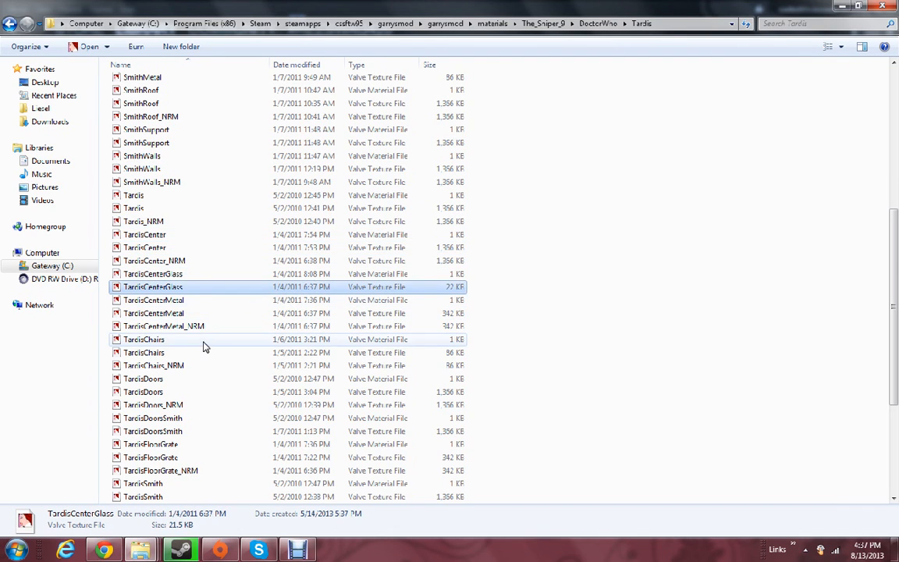
left_click(178, 407)
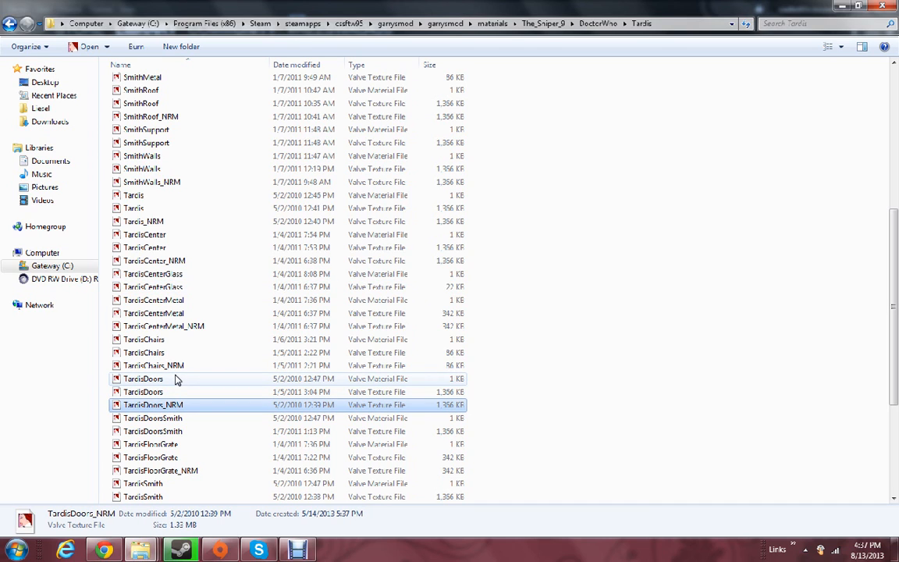
left_click(177, 392)
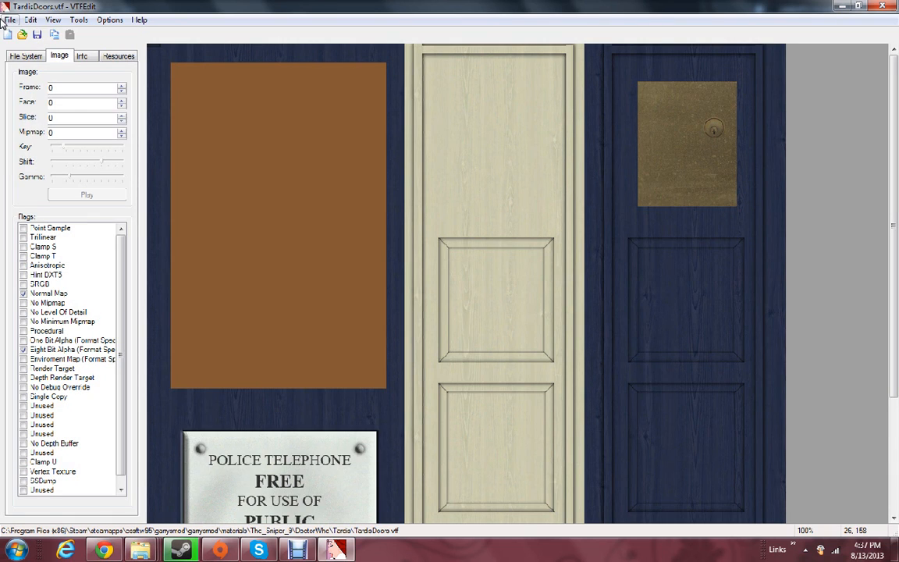
left_click(11, 21)
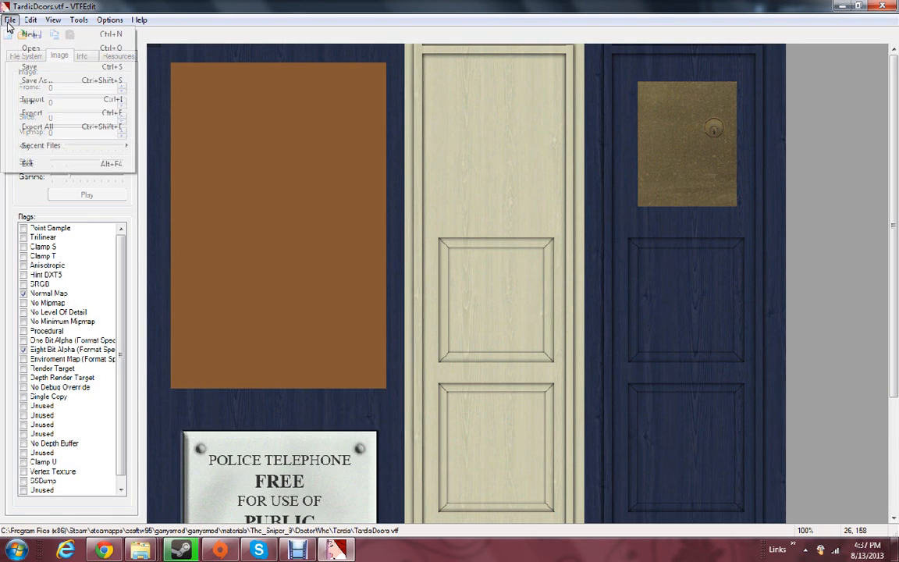
left_click(35, 114)
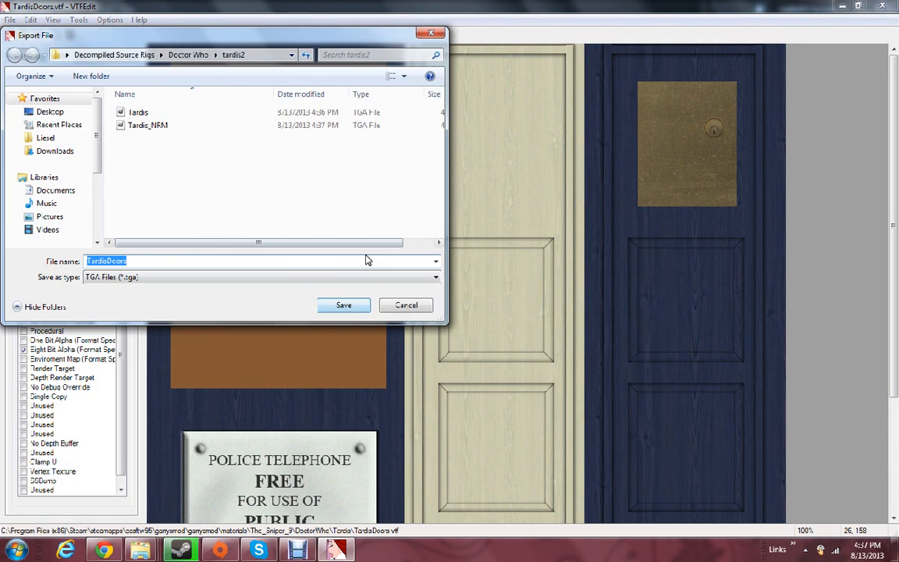
left_click(342, 307)
left_click(891, 7)
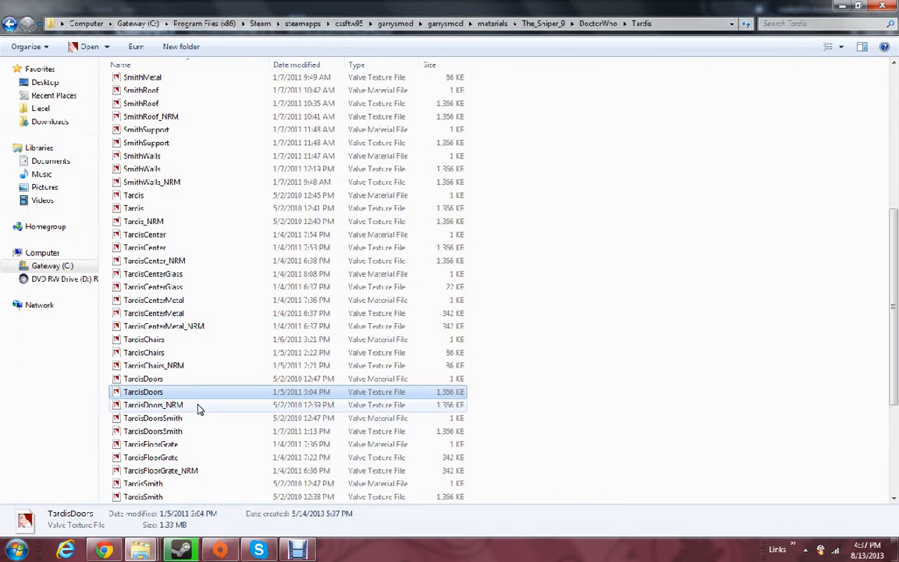
double_click(193, 406)
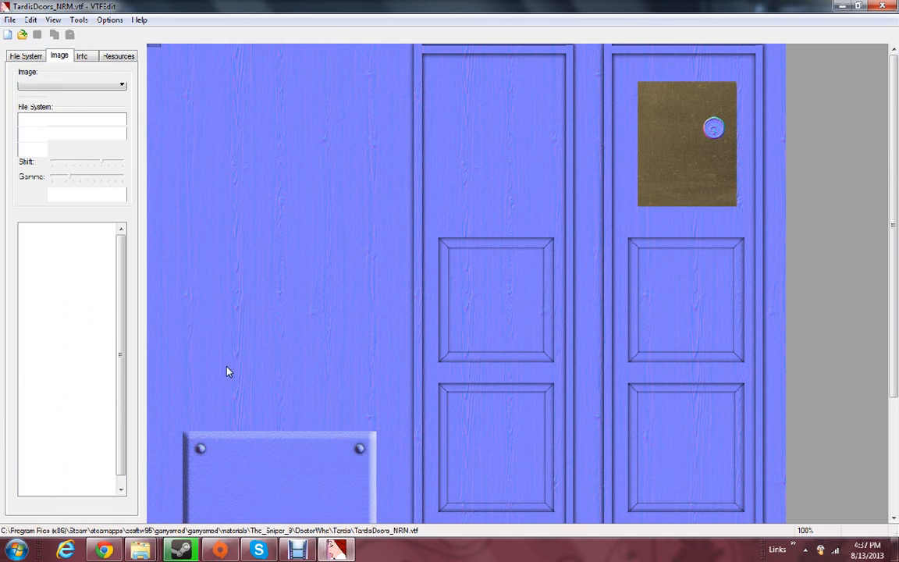
left_click(11, 19)
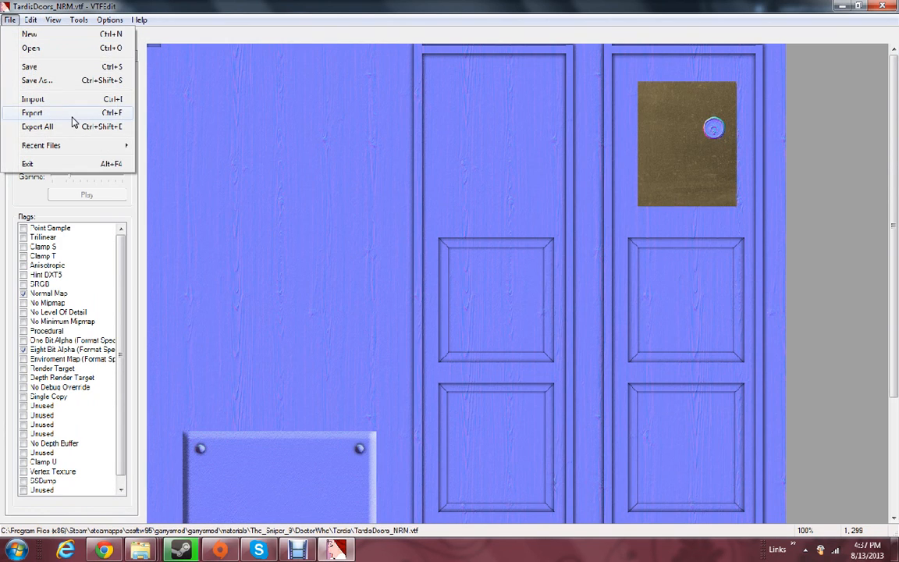
left_click(67, 116)
left_click(406, 306)
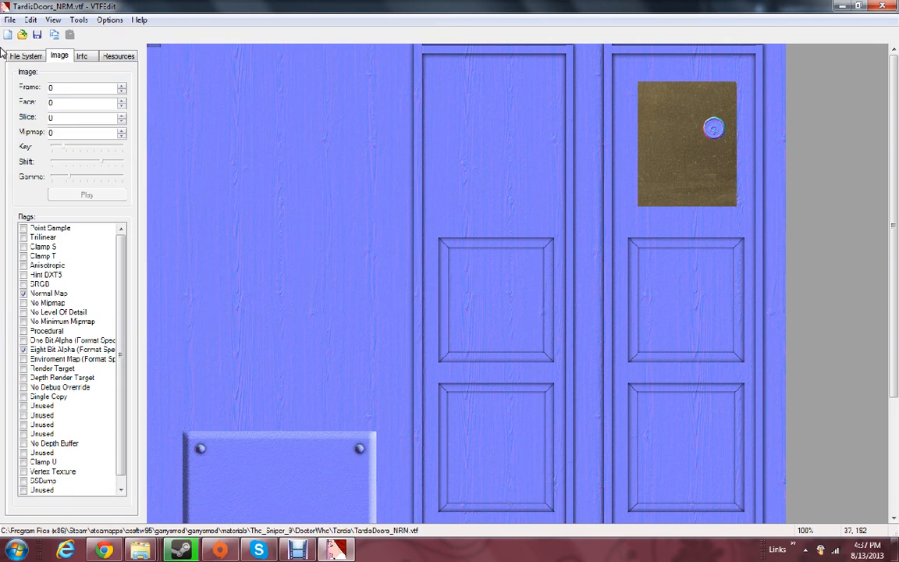
Export the TardisDoors_NRM normal map as a TGA file to the tardis2 folder and close VTFEdit
left_click(10, 19)
left_click(46, 116)
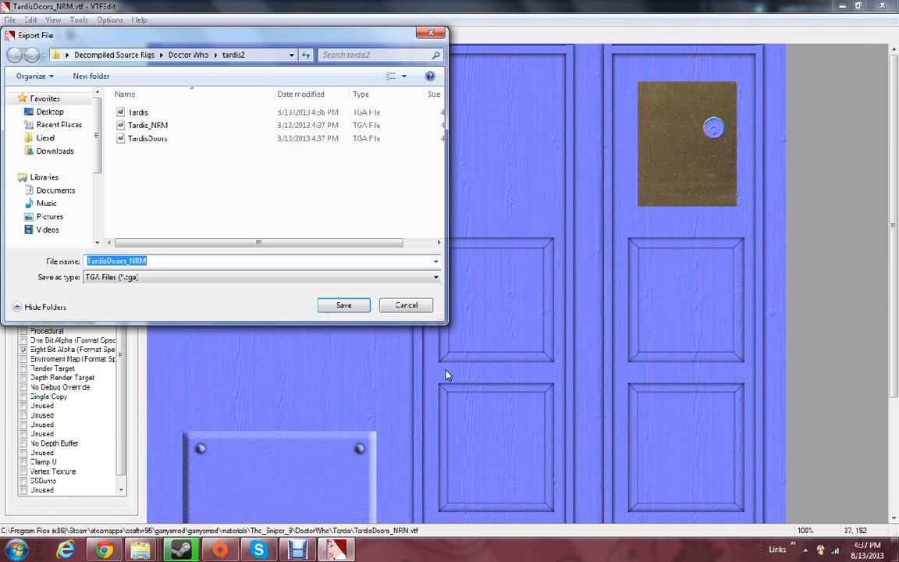
left_click(363, 306)
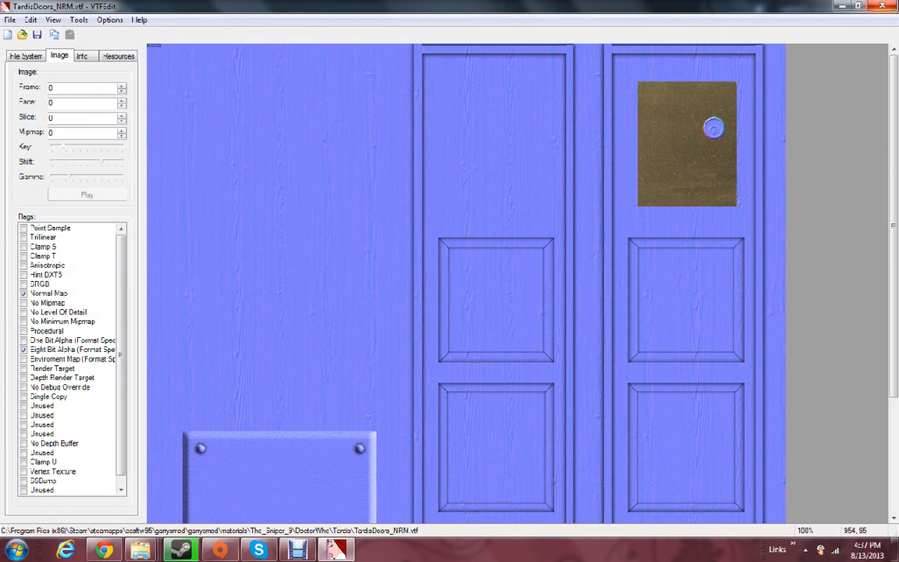
left_click(883, 6)
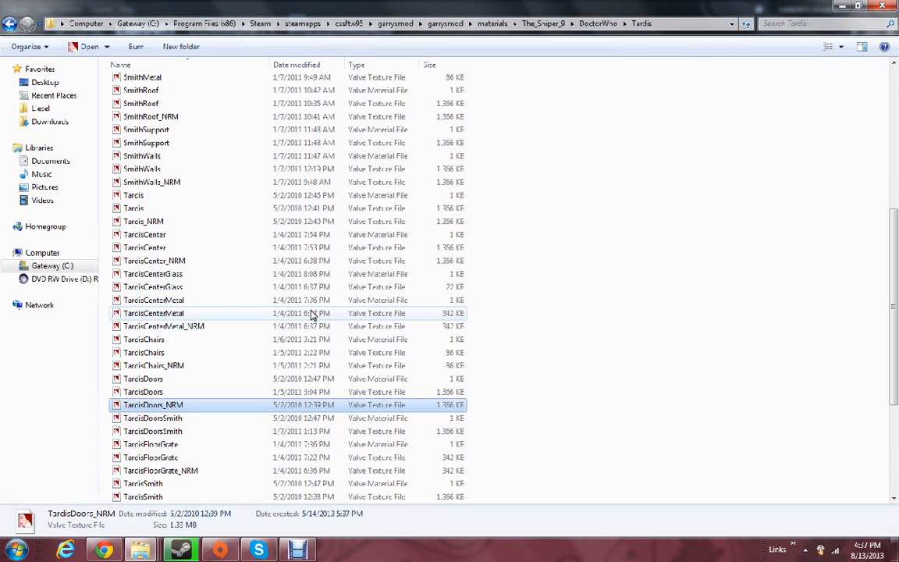
Look through the remaining texture files in the Tardis materials folder, from TardisDoorsSmith to TardisWires_NRM
left_click(223, 429)
left_click(195, 471)
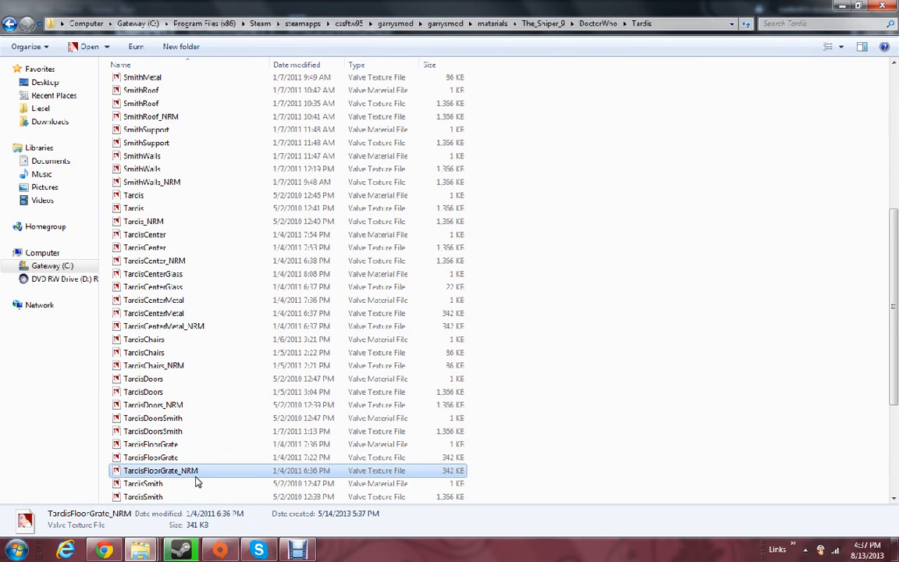
scroll(196, 476, "down", 1)
scroll(197, 476, "down", 3)
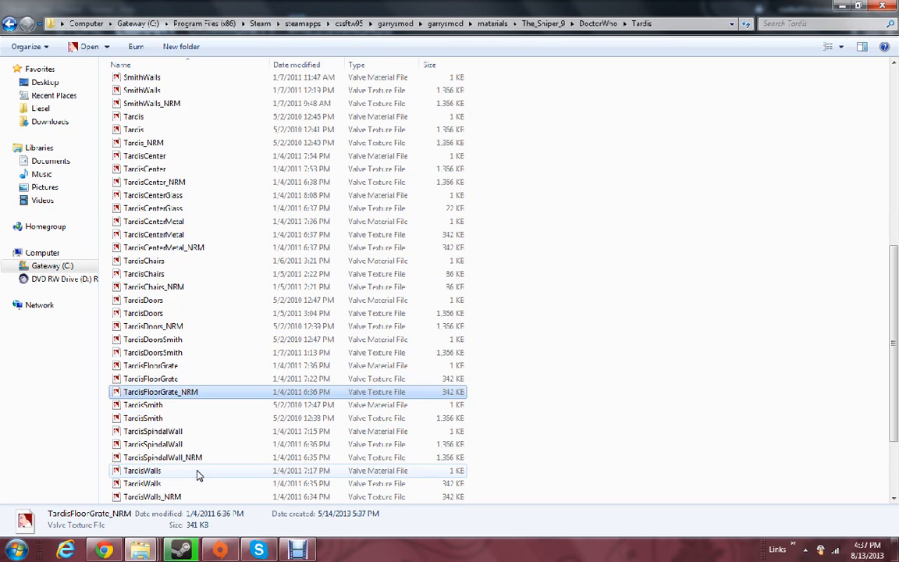
scroll(201, 474, "down", 1)
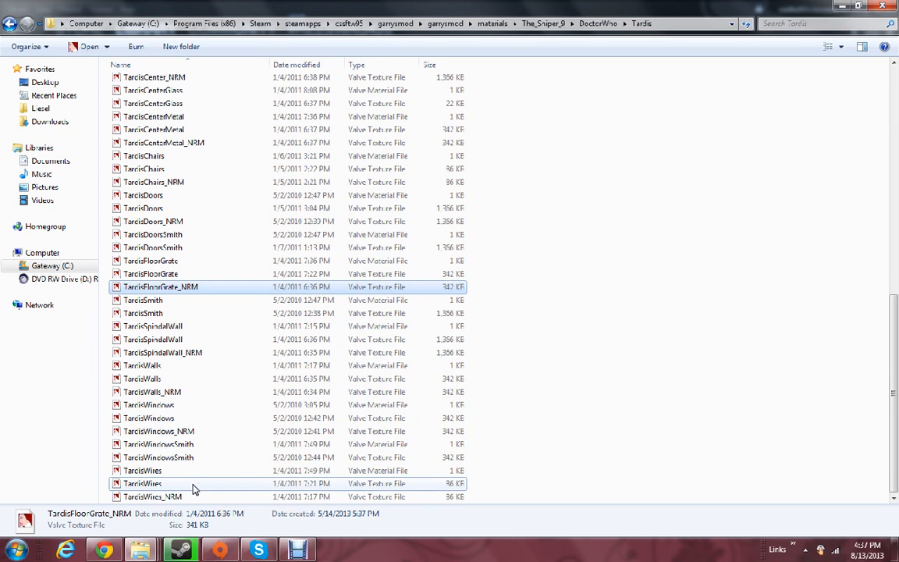
left_click(195, 483)
left_click(188, 497)
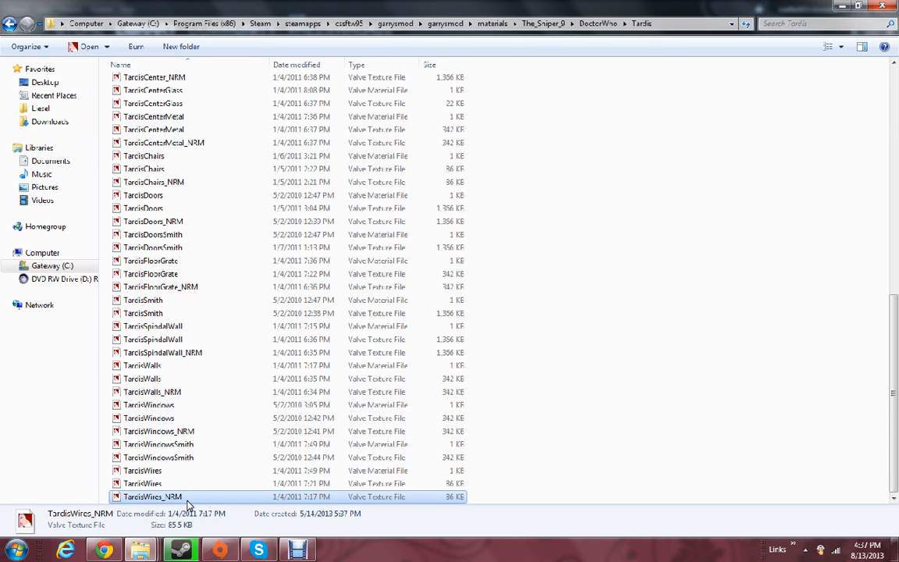
left_click(201, 458)
left_click(201, 431)
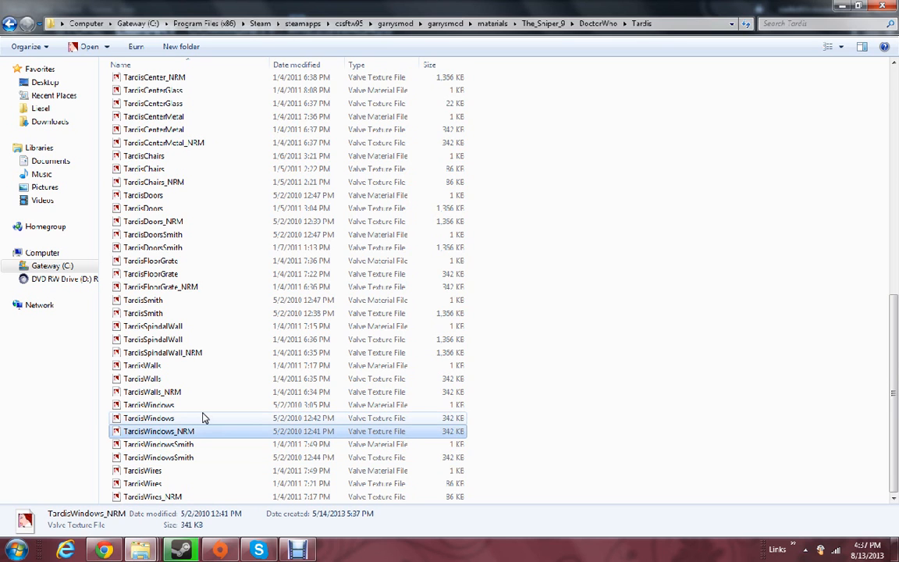
Open the TardisWindows texture in VTFEdit, export it as a TGA file to the tardis2 folder, and close VTFEdit
left_click(202, 418)
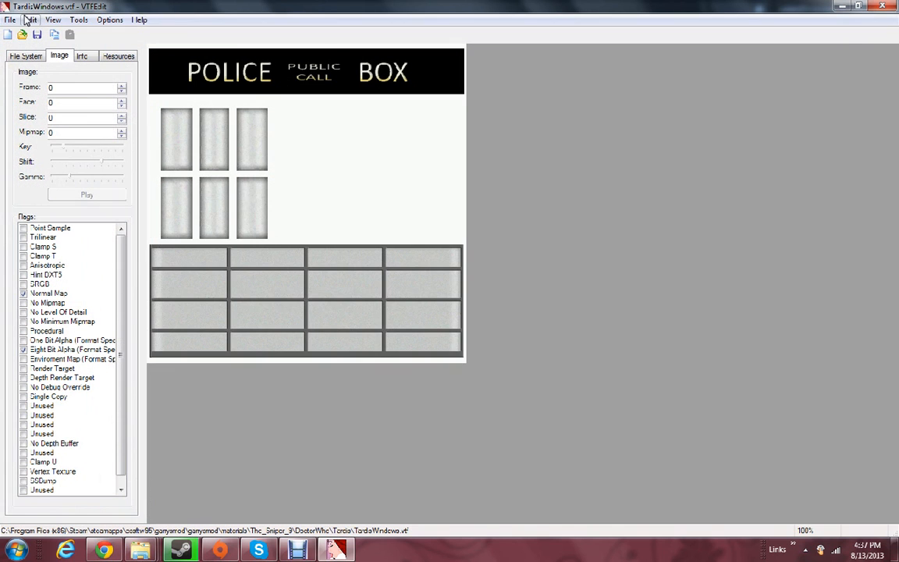
left_click(10, 19)
left_click(47, 113)
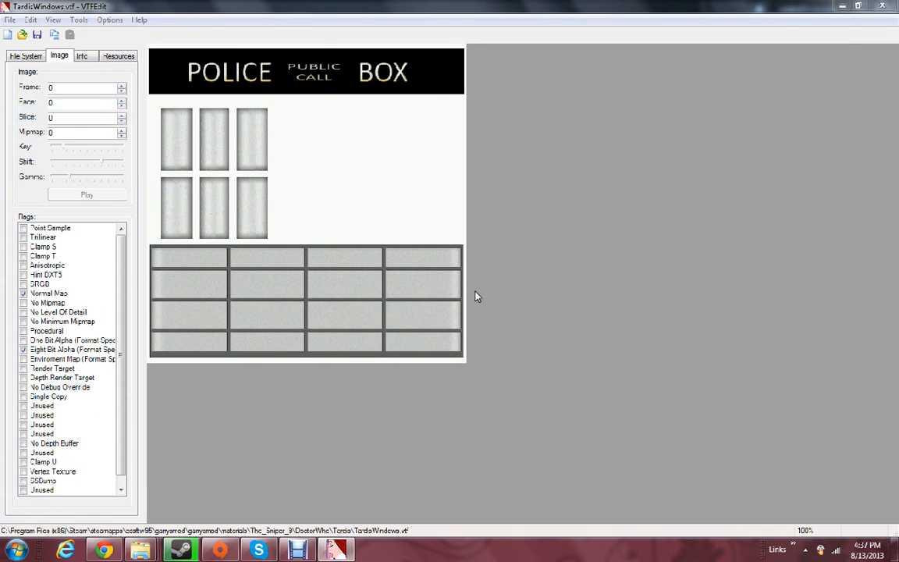
left_click(328, 306)
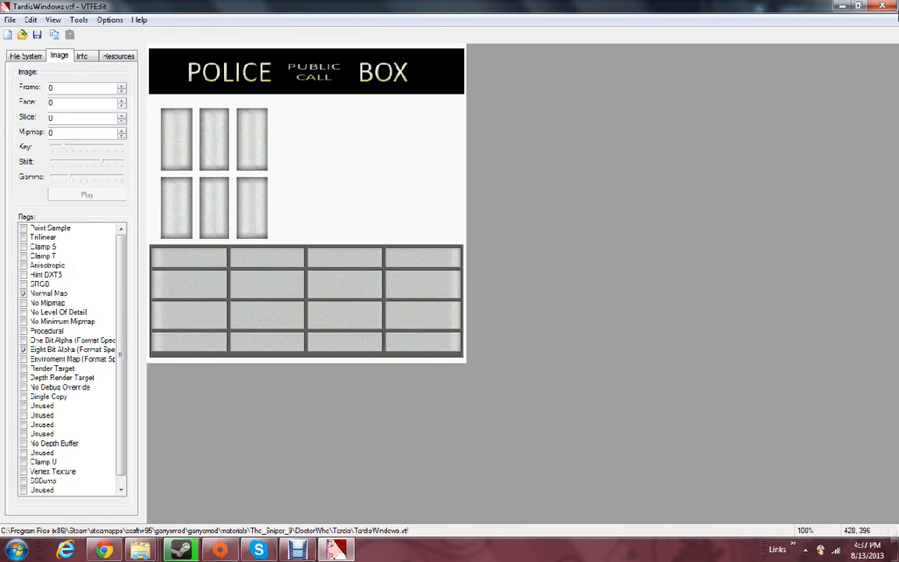
left_click(882, 6)
Open the TardisWindows_NRM normal map in VTFEdit, export it as a TGA file to tardis2, and close VTFEdit
double_click(222, 431)
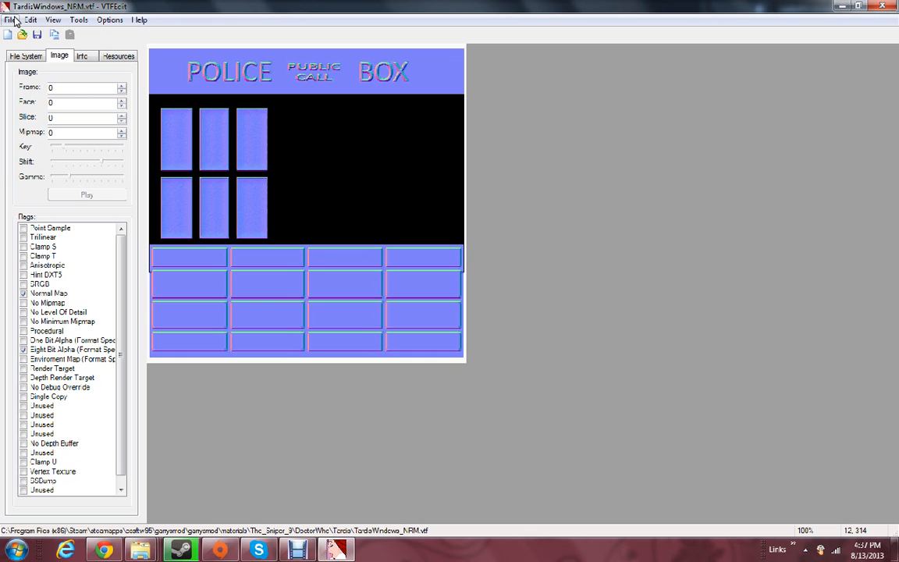
left_click(12, 20)
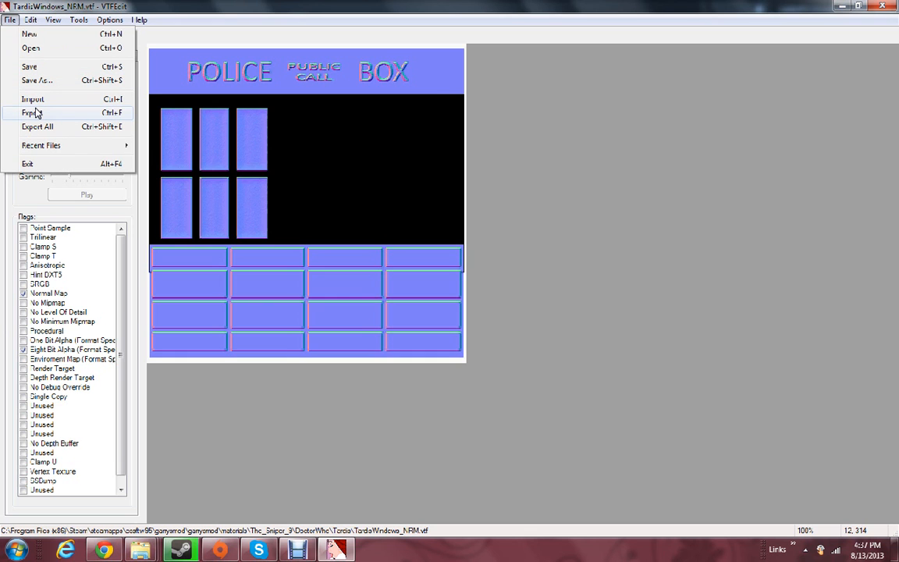
left_click(34, 114)
left_click(343, 304)
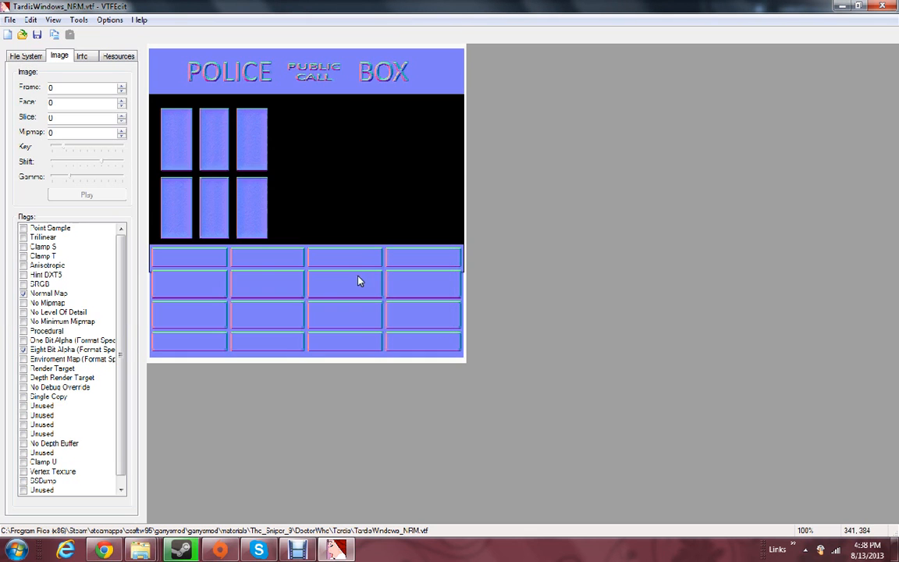
left_click(882, 5)
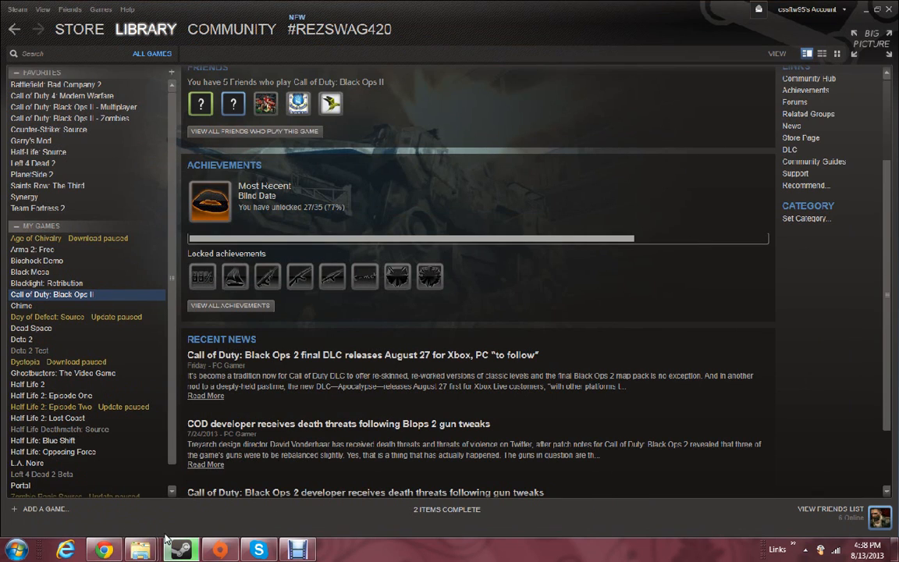
Check the exported TGA files beside the decompiled model files in the tardis2 folder, and minimize the folder window
mouse_move(140, 549)
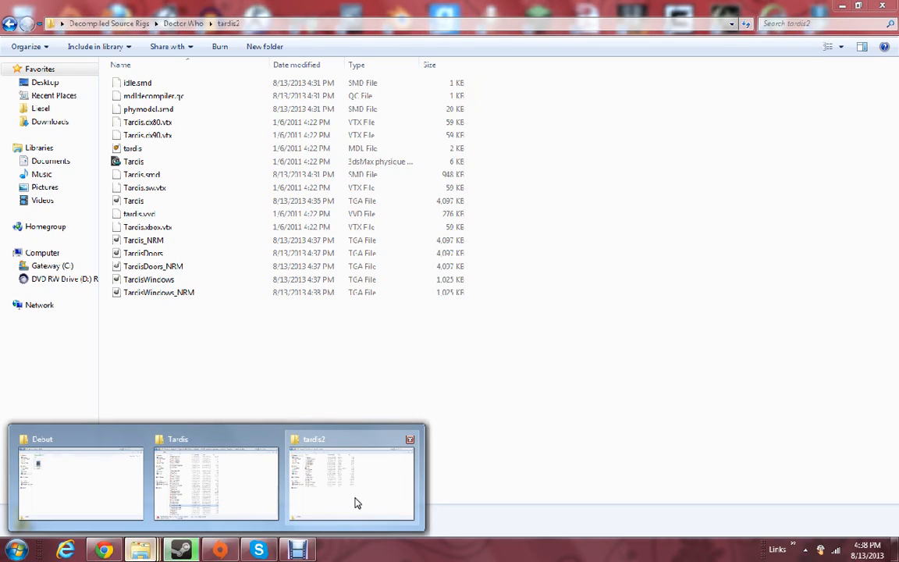
left_click(357, 502)
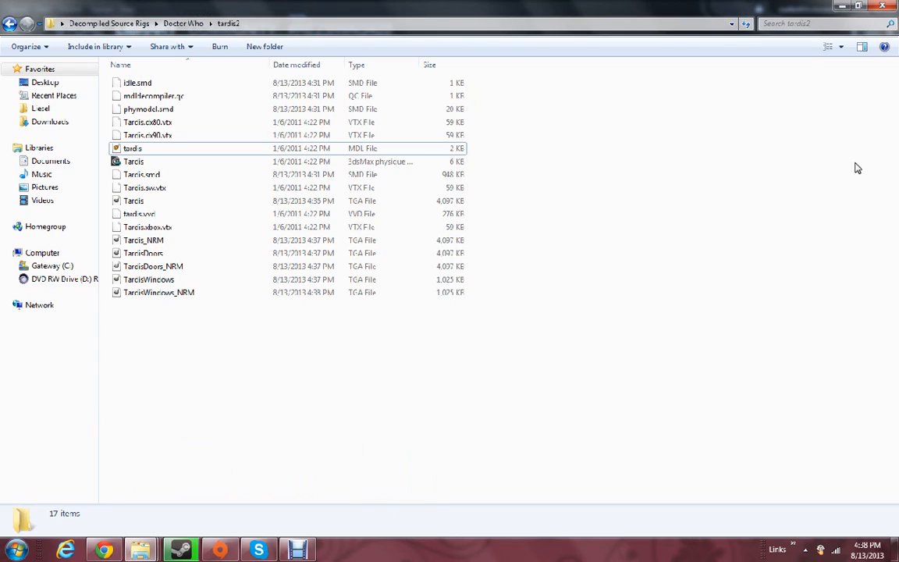
left_click(841, 6)
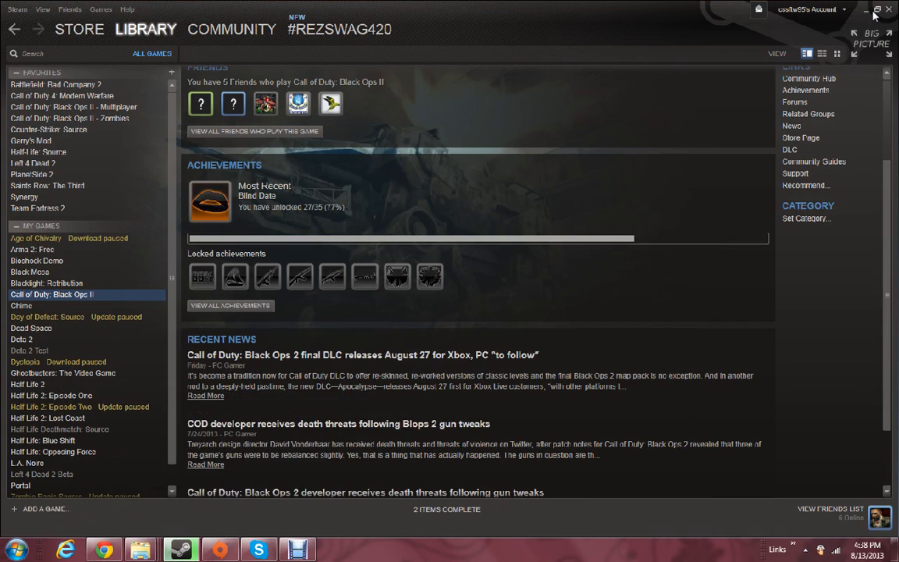
Minimize the Steam and Chrome windows, launch Blender from the desktop, and dismiss its splash screen
left_click(877, 10)
left_click(623, 66)
left_click(867, 10)
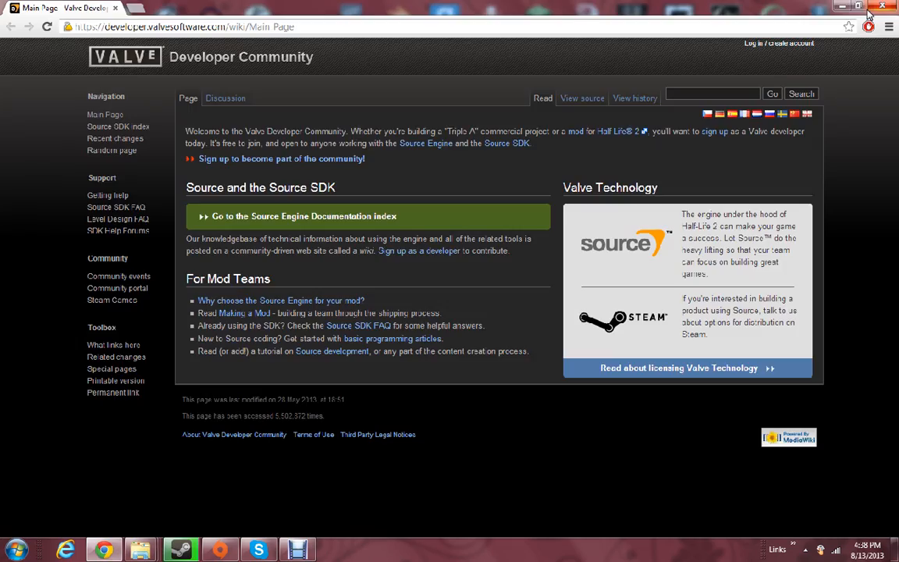
left_click(843, 6)
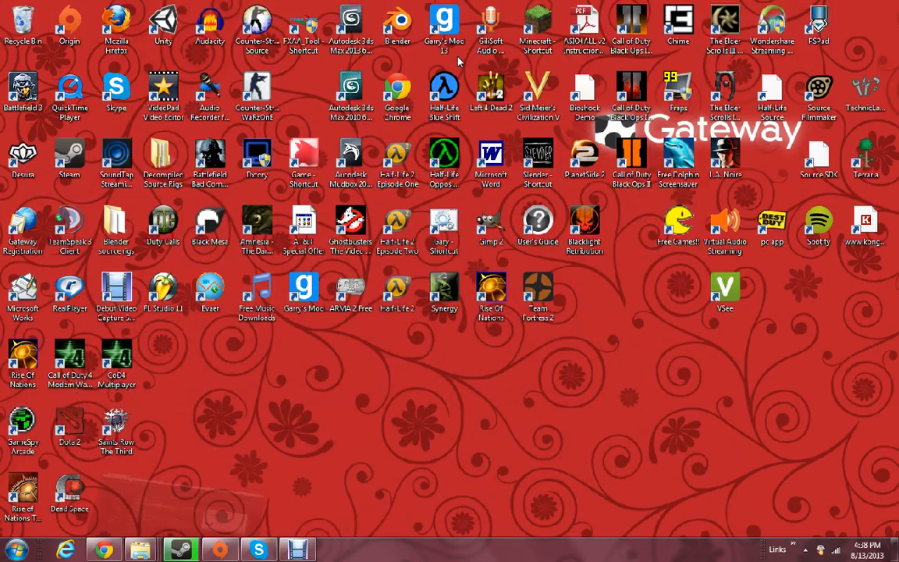
double_click(397, 27)
left_click(301, 550)
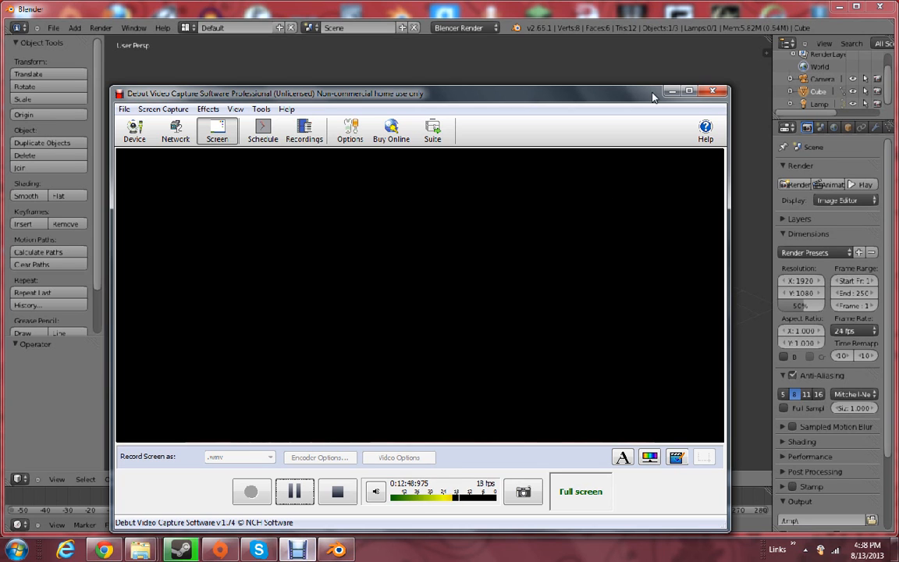
left_click(672, 92)
left_click(263, 265)
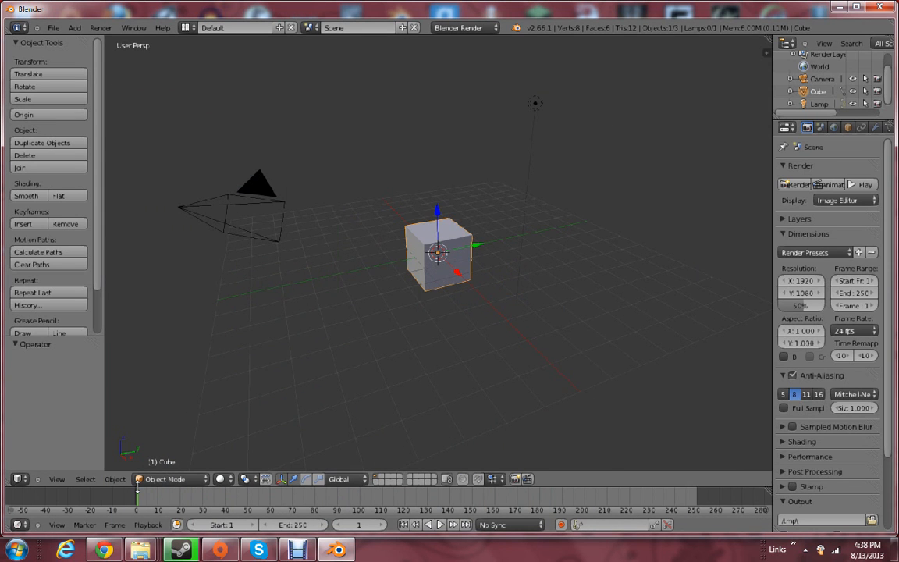
Enlarge the timeline area, switch it to User Preferences, and show the Import-Export category of addons
left_click_drag(137, 490, 137, 292)
left_click(17, 525)
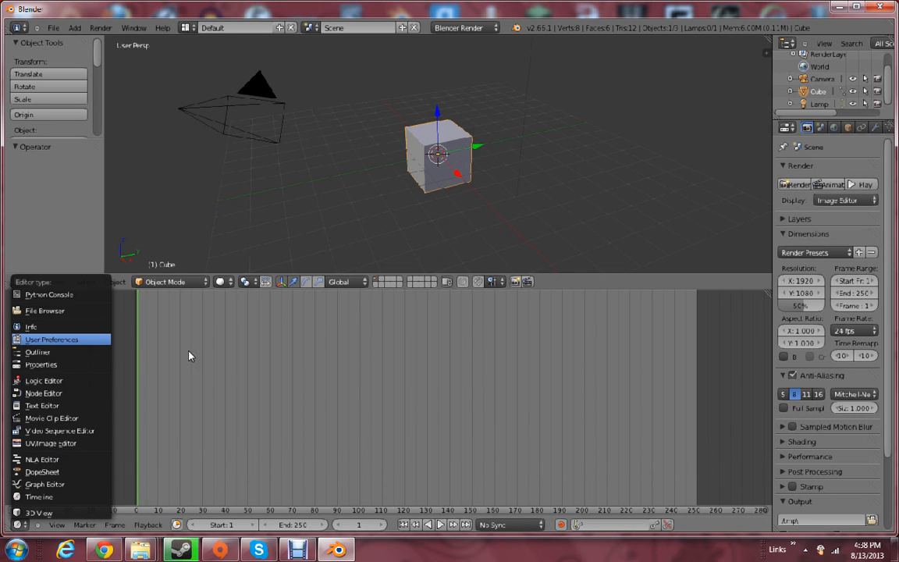
left_click(52, 340)
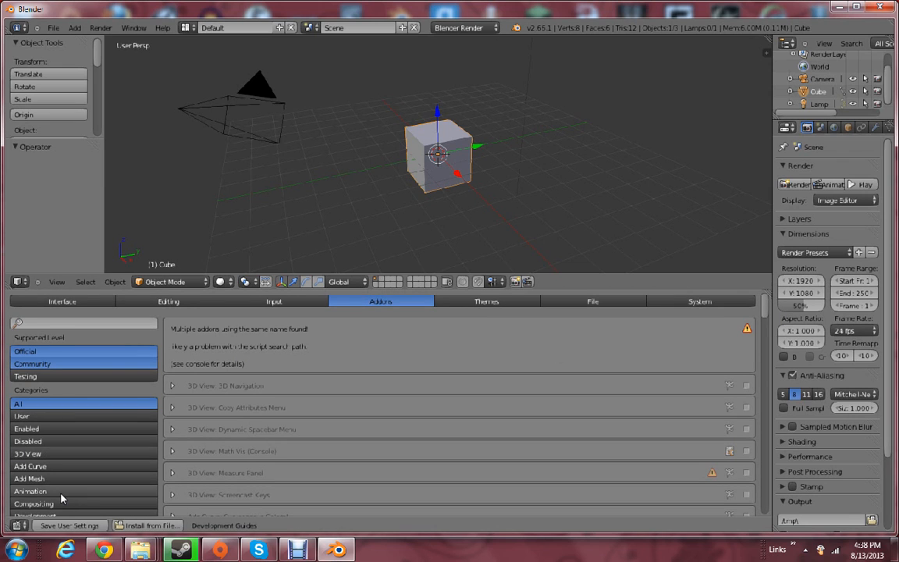
scroll(61, 498, "down", 4)
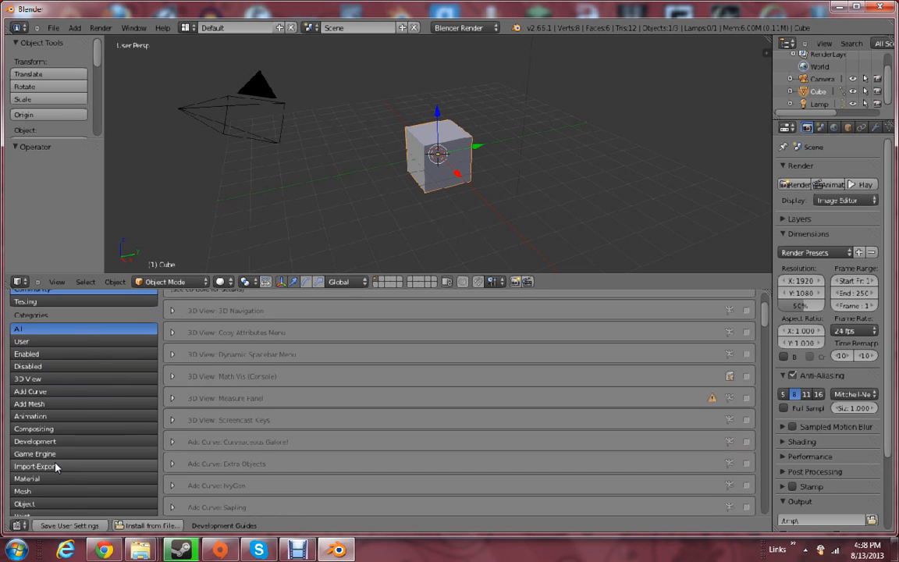
left_click(56, 467)
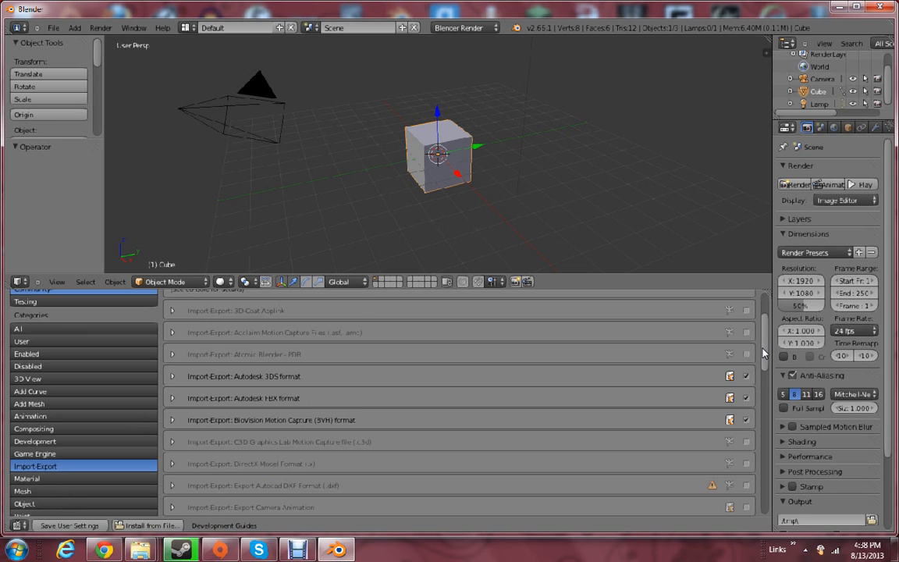
Find the SMD\DMX Tools addon in the Import-Export list, view its details and enabled state, and collapse the details again
scroll(764, 352, "up", 4)
scroll(763, 348, "down", 5)
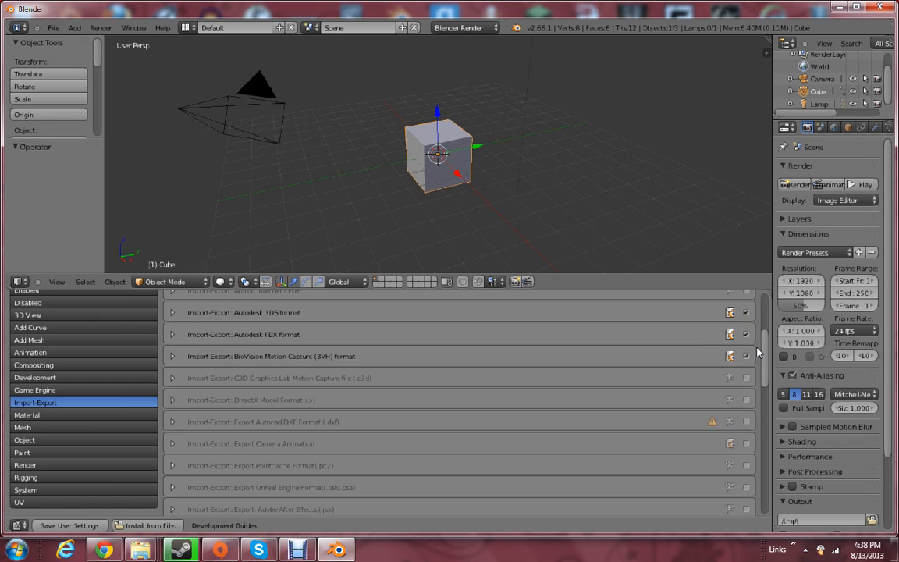
scroll(757, 354, "down", 1)
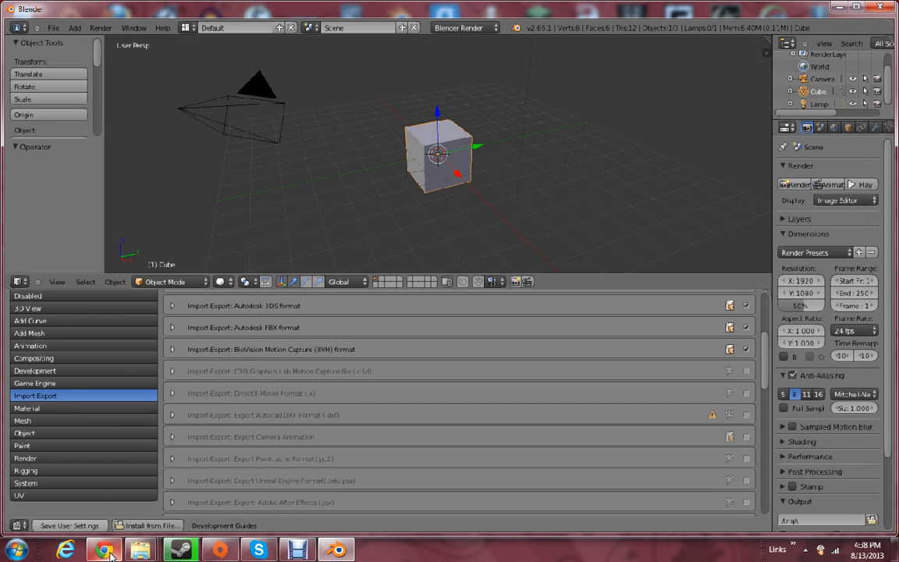
mouse_move(111, 556)
mouse_move(124, 497)
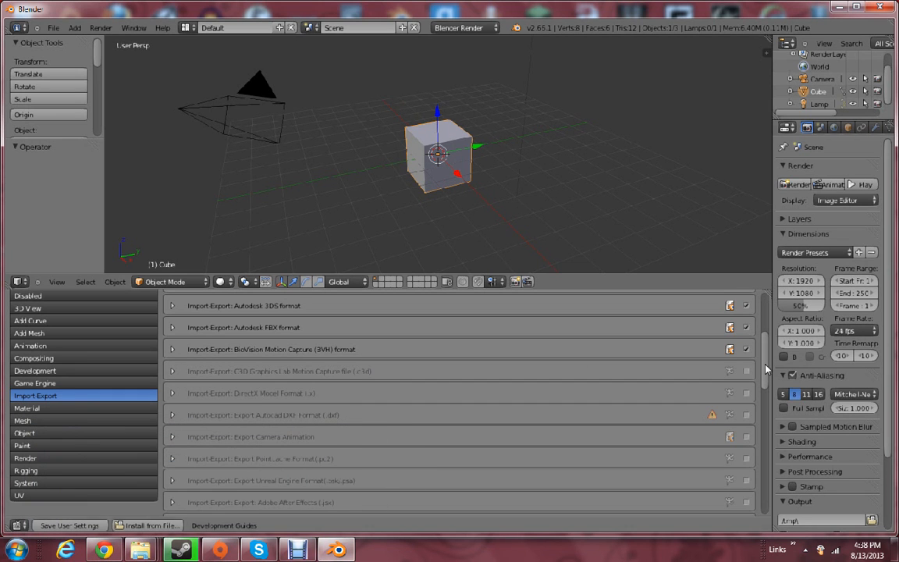
scroll(703, 343, "down", 2)
left_click_drag(779, 394, 771, 480)
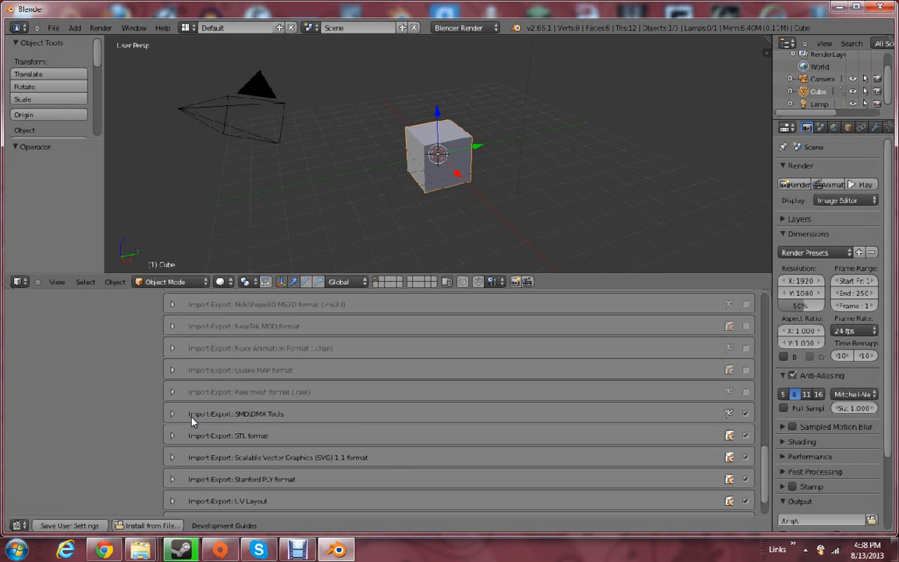
left_click(173, 414)
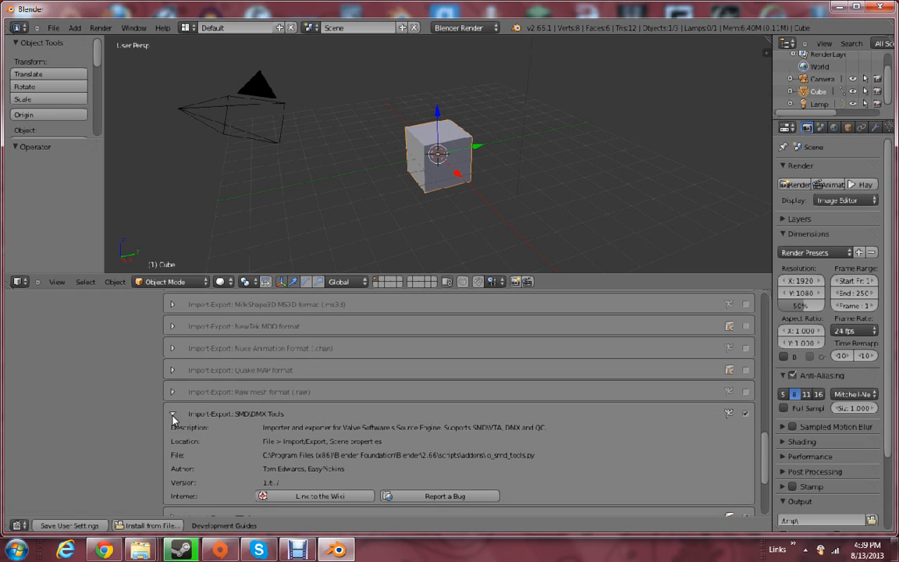
left_click(747, 415)
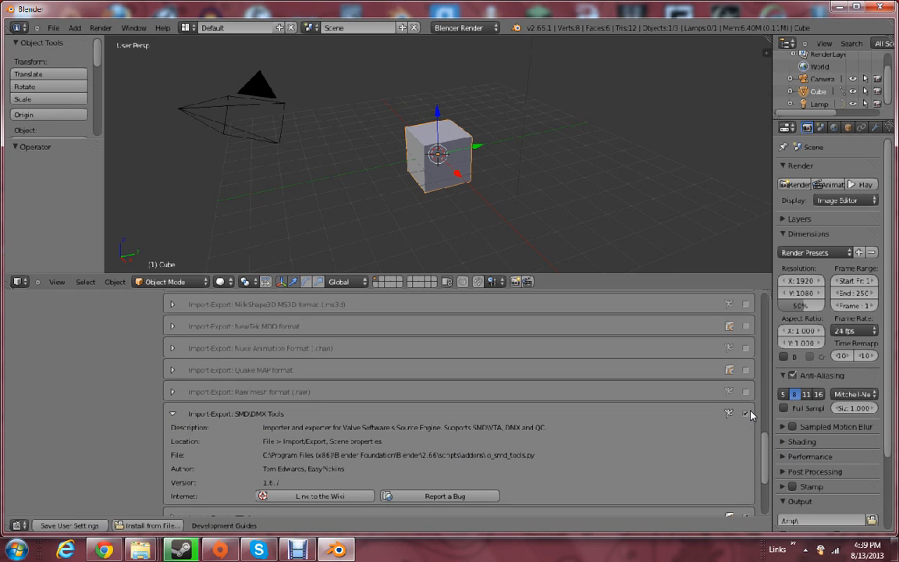
left_click(172, 413)
Shrink the User Preferences area to enlarge the 3D view, and delete the default cube
middle_click_drag(434, 153, 422, 160)
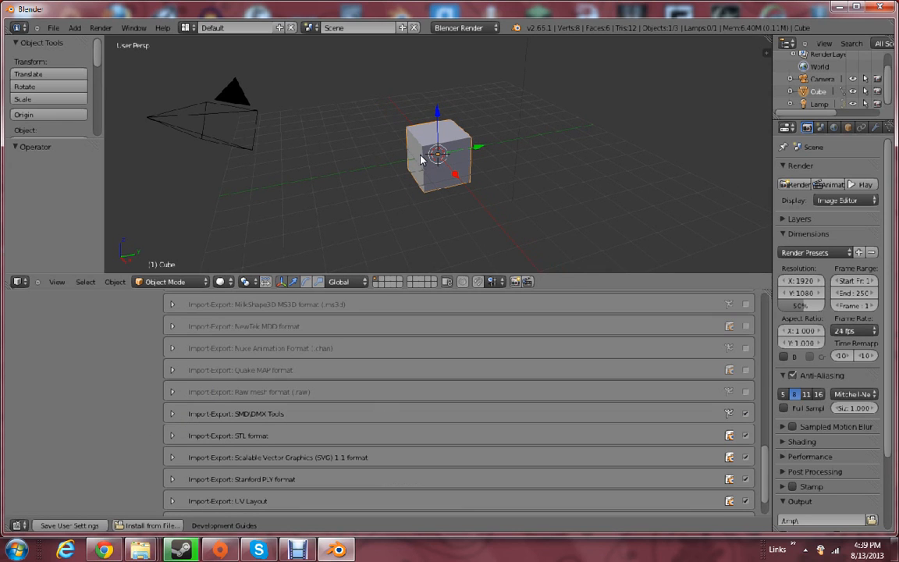
left_click_drag(428, 292, 441, 517)
key("x")
left_click(447, 301)
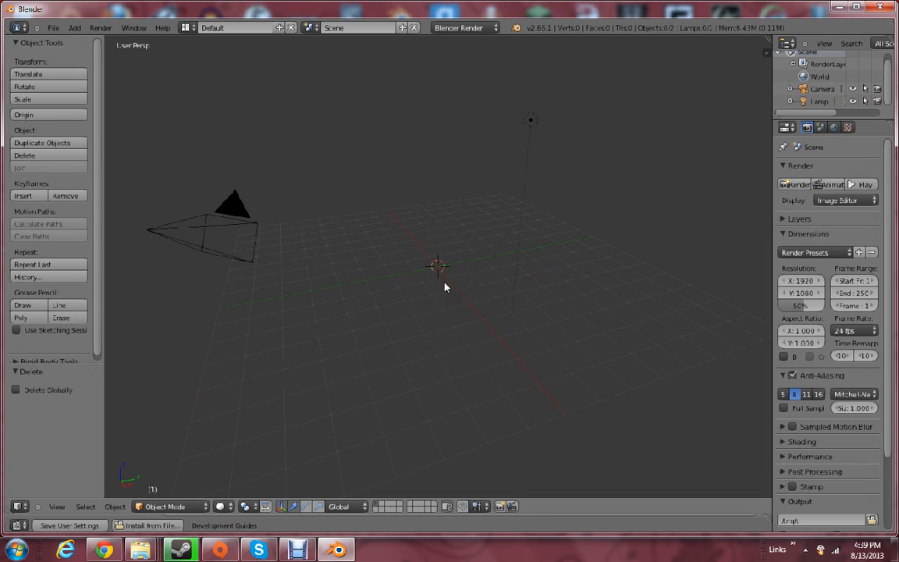
Select the default lamp in the 3D view and delete it from the scene
right_click(530, 131)
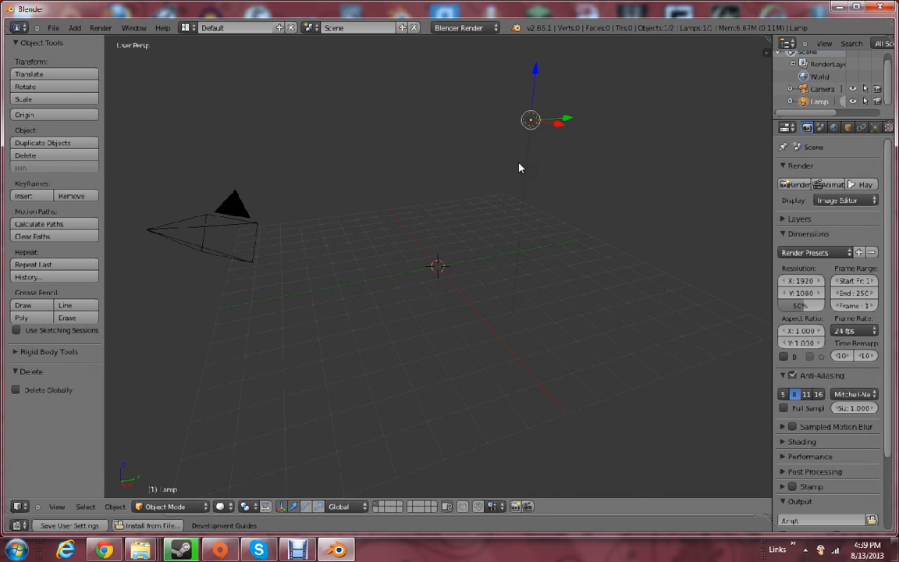
middle_click_drag(520, 166, 548, 253)
key("x")
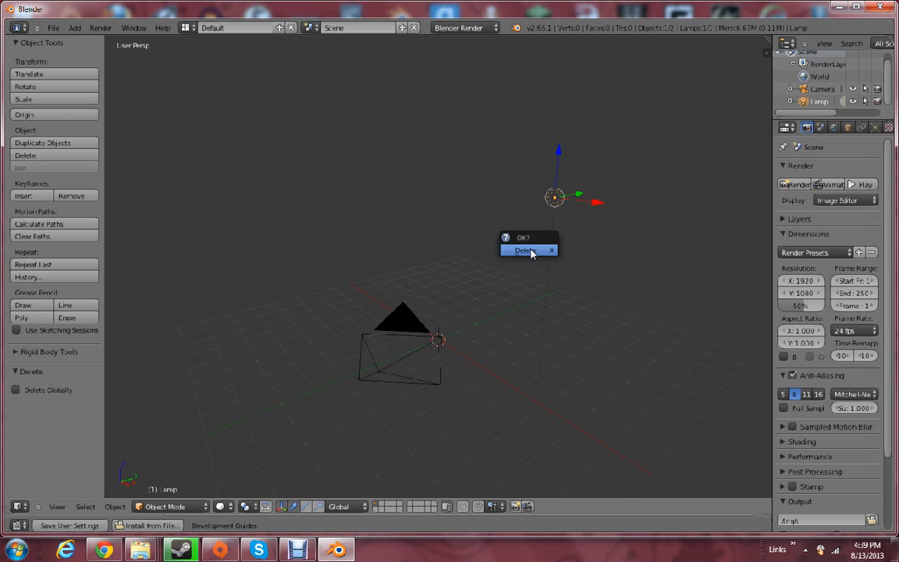
left_click(532, 250)
key("F12")
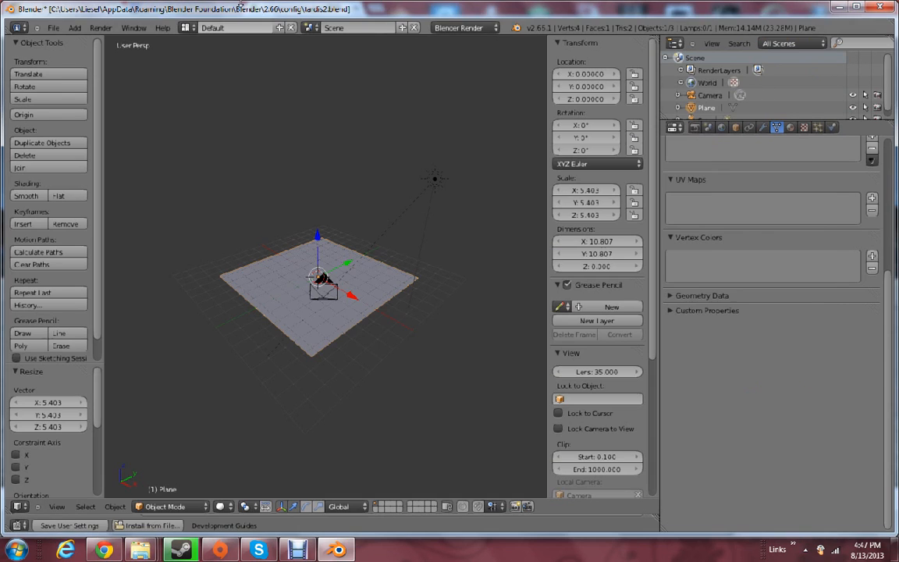
Select the sun lamp above the plane, review its lamp settings, and display the World settings
middle_click_drag(335, 249, 359, 250)
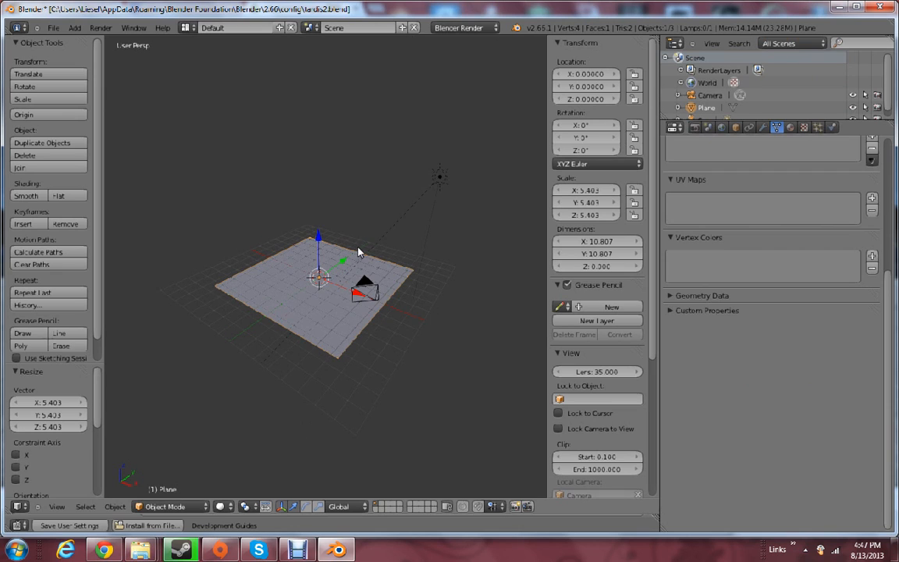
right_click(435, 185)
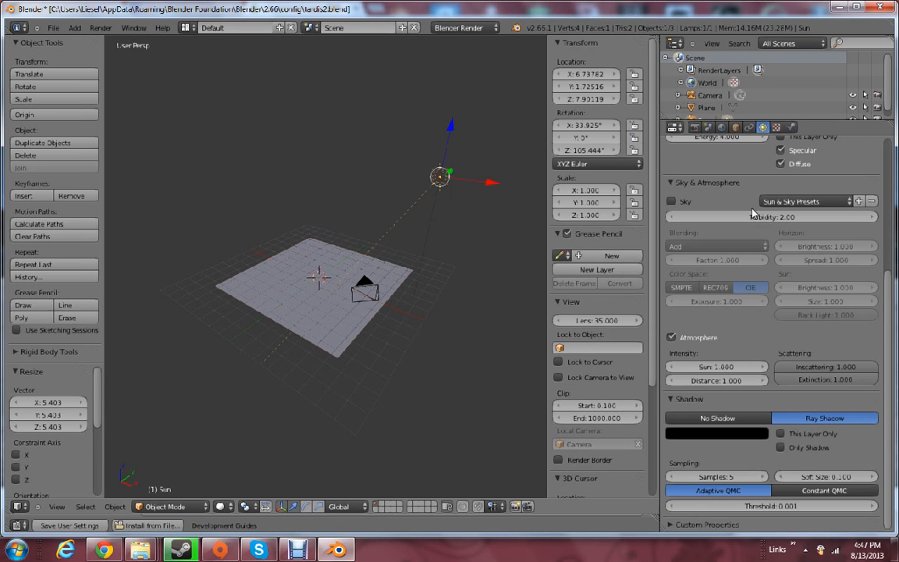
scroll(726, 140, "up", 3)
left_click(721, 128)
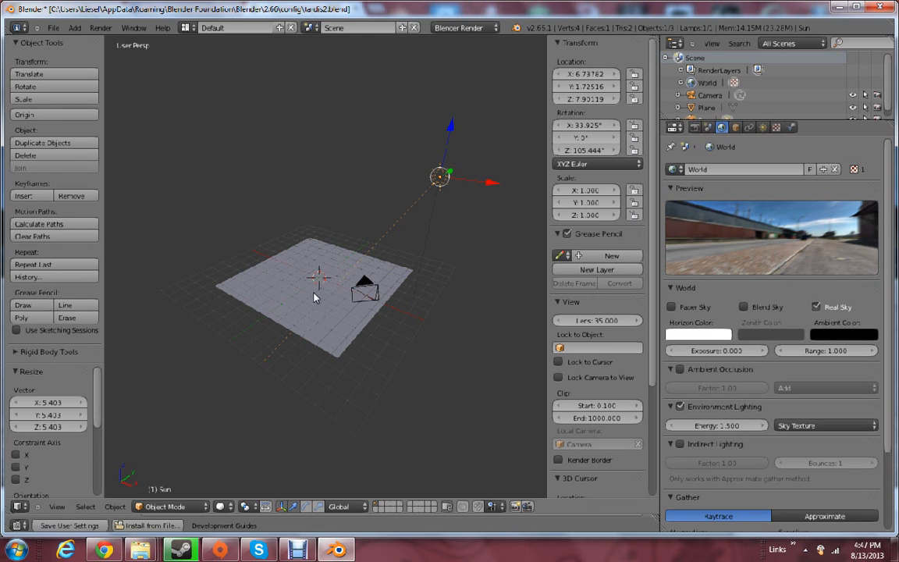
middle_click_drag(282, 263, 295, 297)
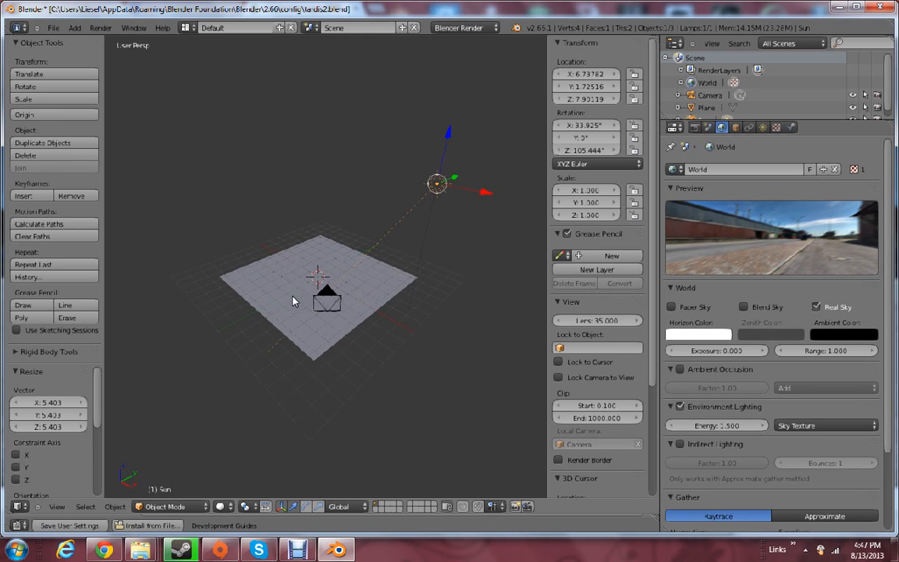
left_click(75, 29)
mouse_move(82, 41)
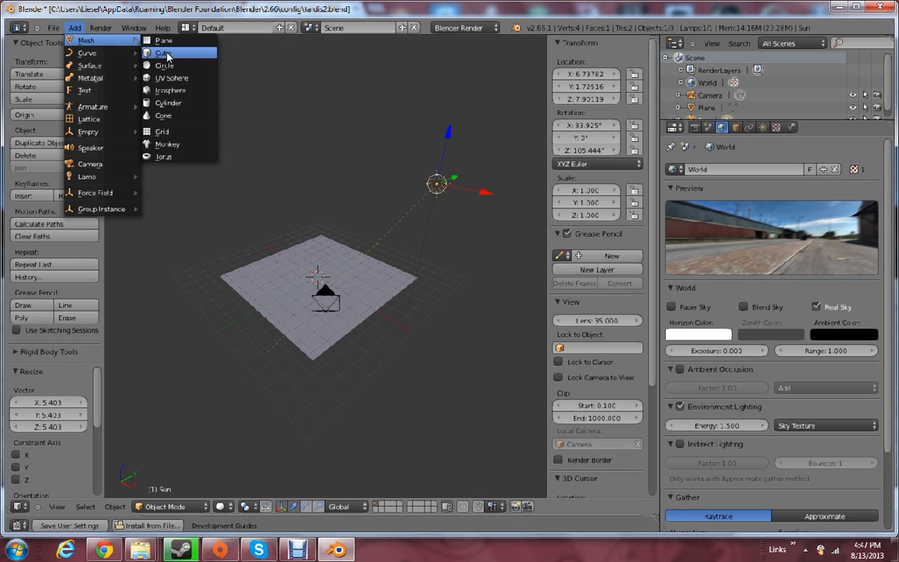
left_click(168, 56)
key("x")
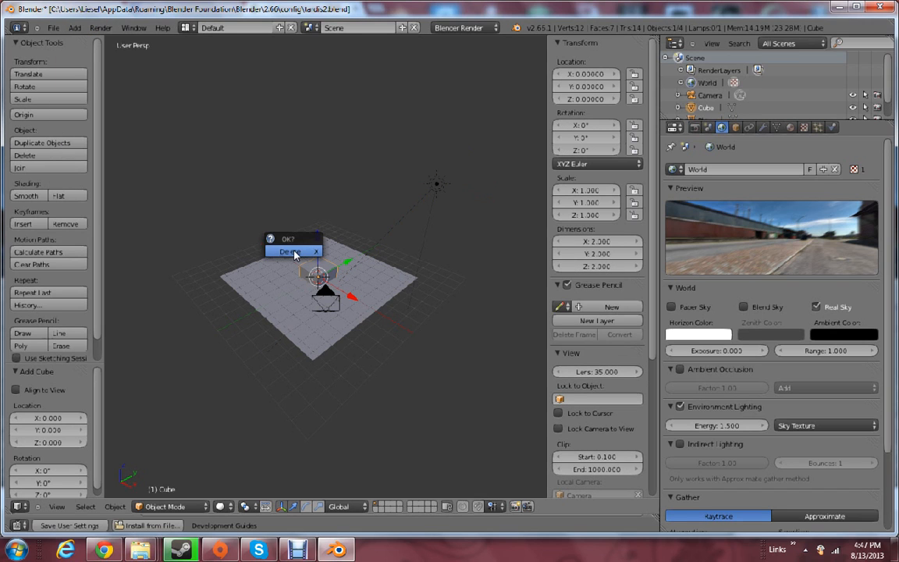
left_click(291, 251)
Add a UV sphere mesh at the center of the plane and give it smooth shading
left_click(75, 28)
mouse_move(81, 41)
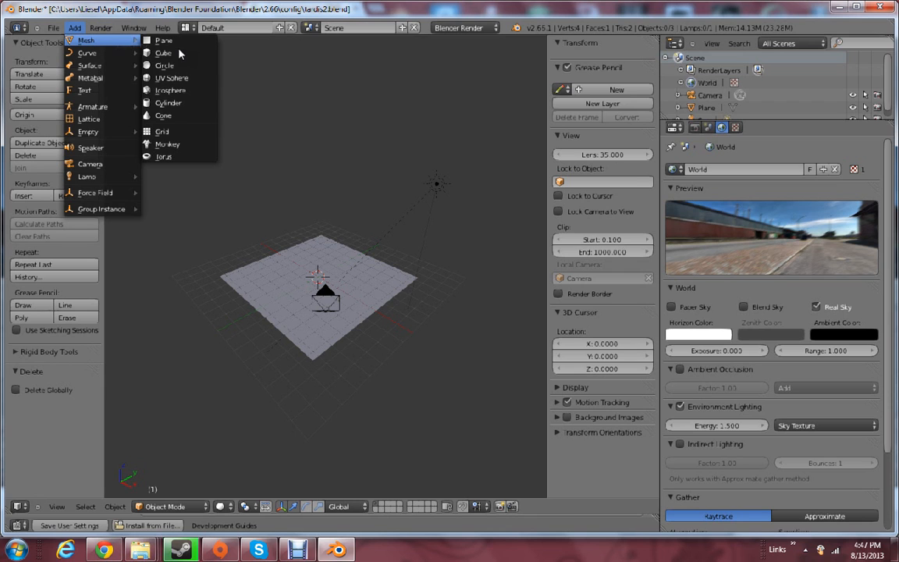
left_click(165, 78)
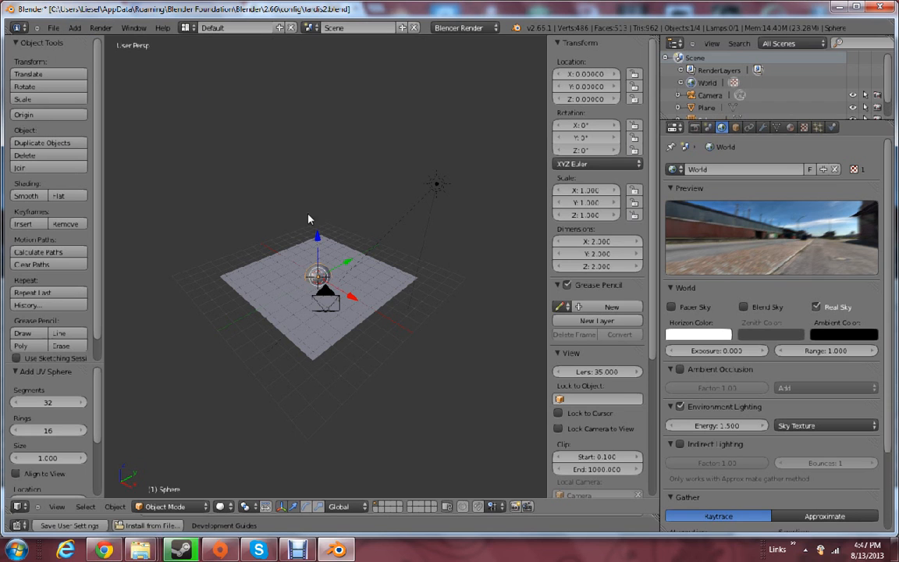
scroll(337, 252, "up", 6)
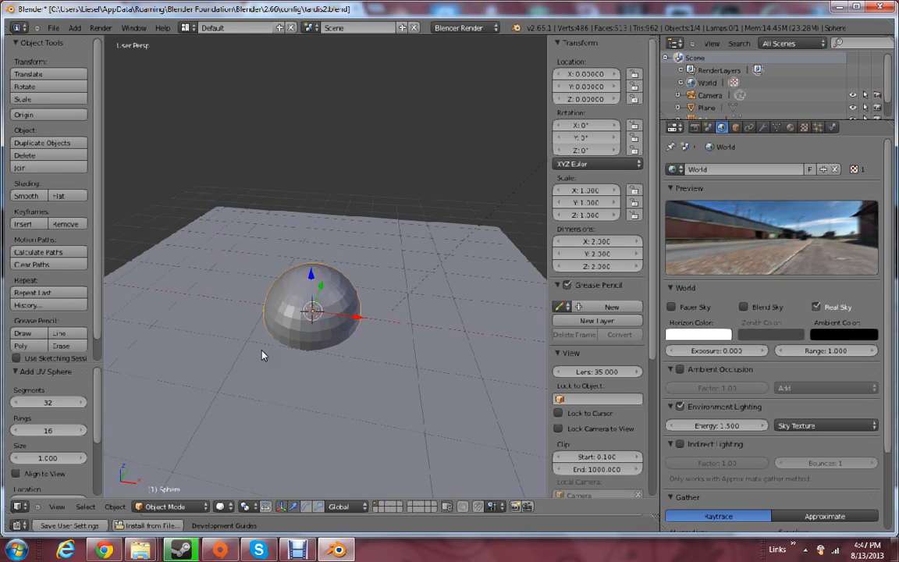
left_click(28, 196)
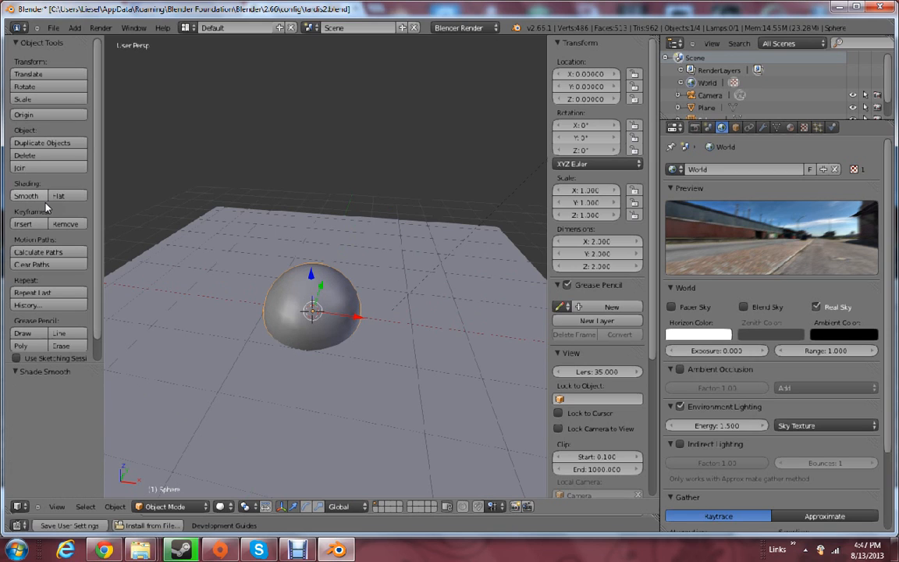
Raise the sphere along the Z axis to about 1.03 so that it rests on top of the plane
left_click_drag(312, 285, 315, 249)
middle_click_drag(315, 249, 251, 211)
left_click(298, 550)
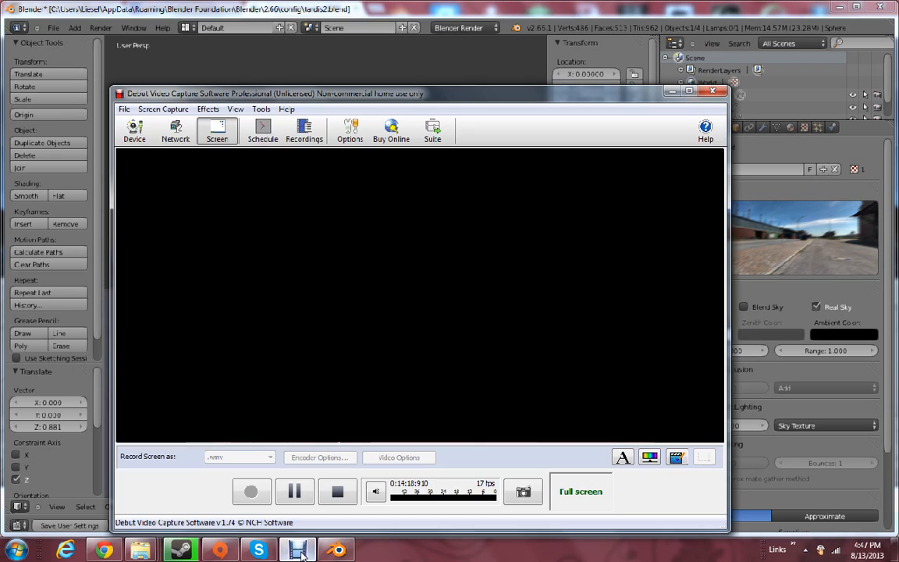
left_click(302, 551)
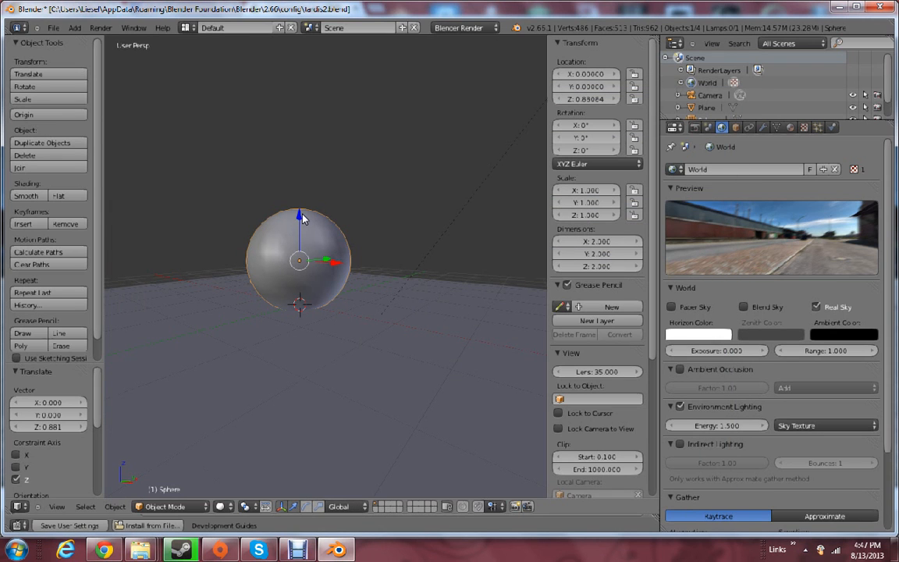
left_click_drag(303, 219, 305, 210)
Reframe the sphere through the camera view using fly navigation and render the image
left_click(56, 506)
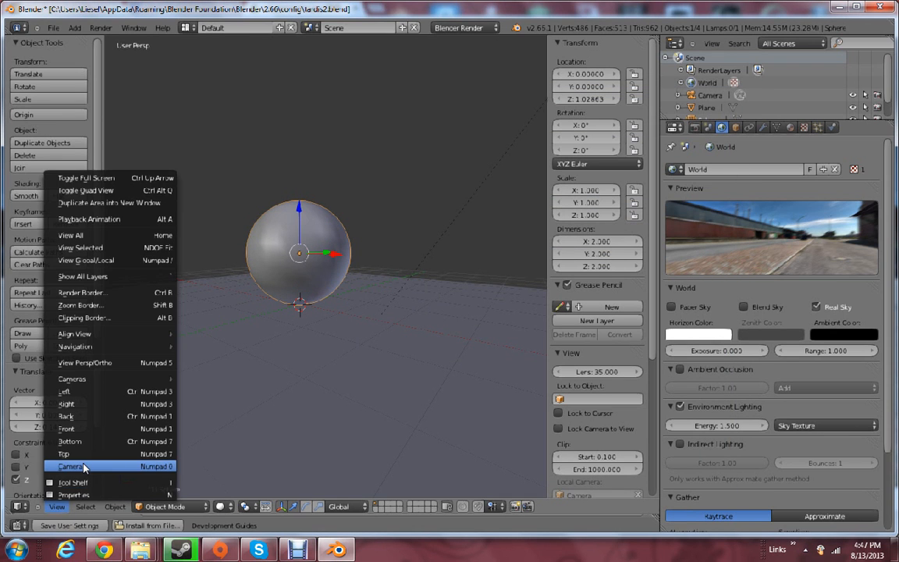
left_click(83, 467)
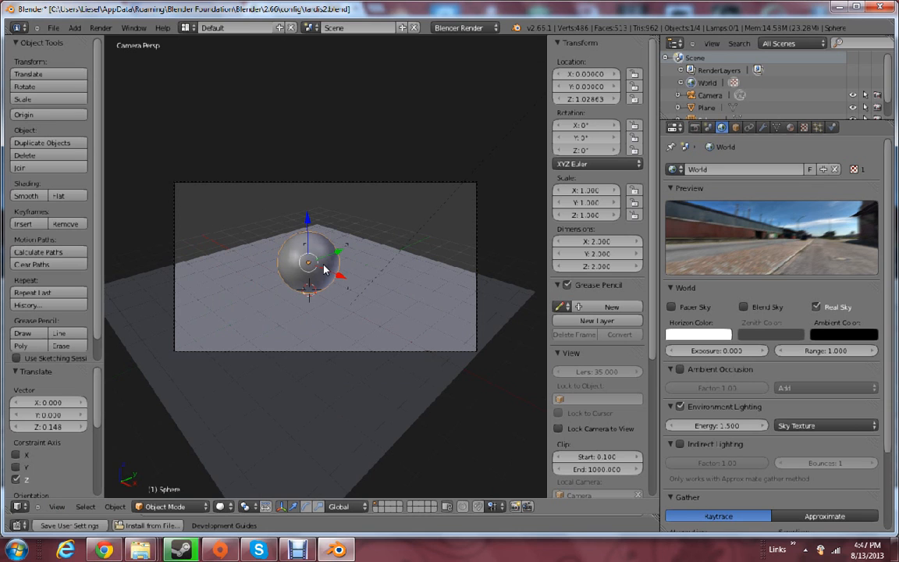
key("shift+f")
left_click(254, 261)
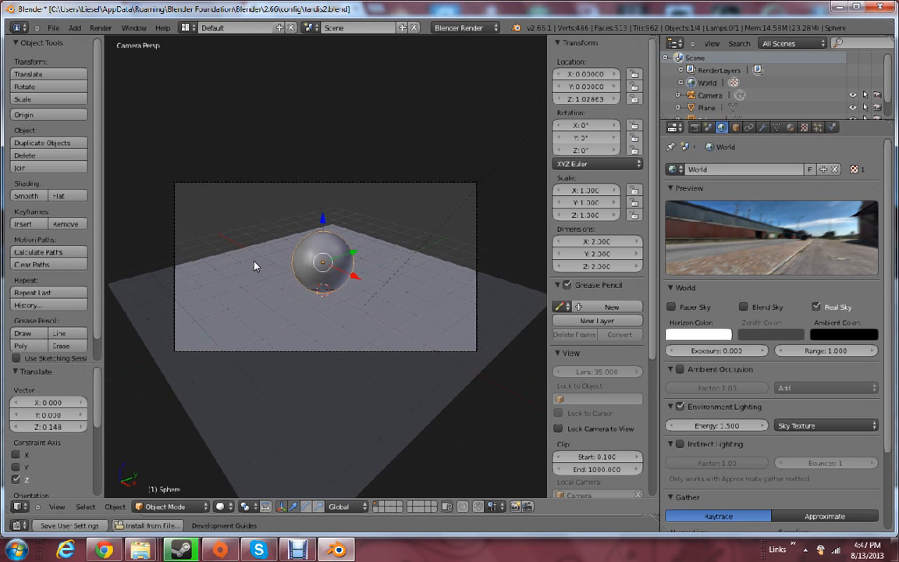
left_click(100, 28)
left_click(139, 39)
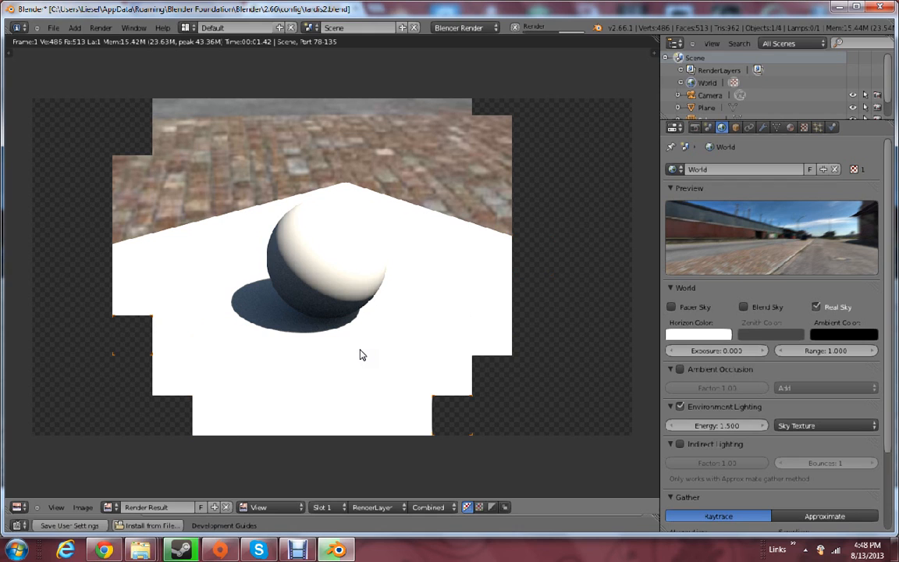
Examine the rendered sphere's shading, its shadow on the plane and the brick background up close
scroll(360, 355, "up", 2)
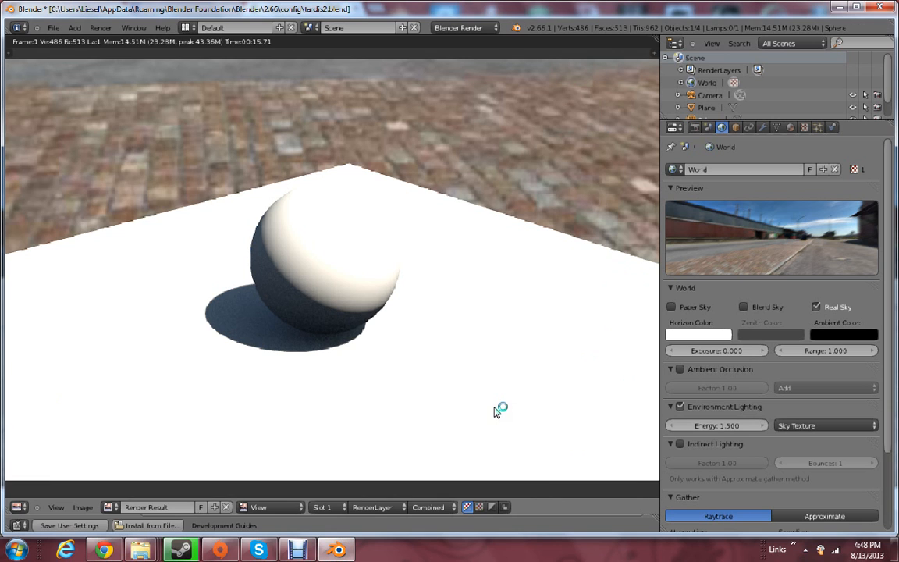
scroll(481, 416, "down", 1)
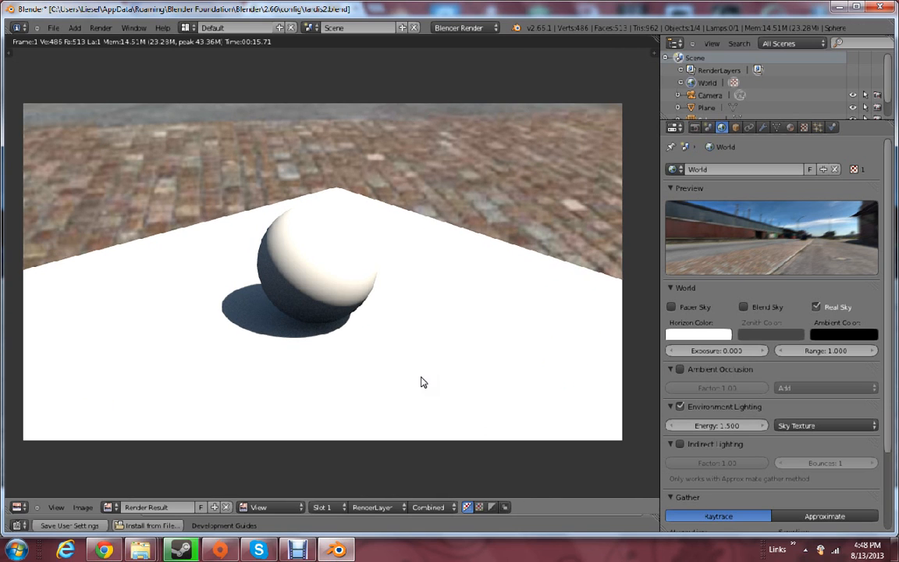
scroll(298, 311, "up", 4)
middle_click_drag(295, 324, 472, 317)
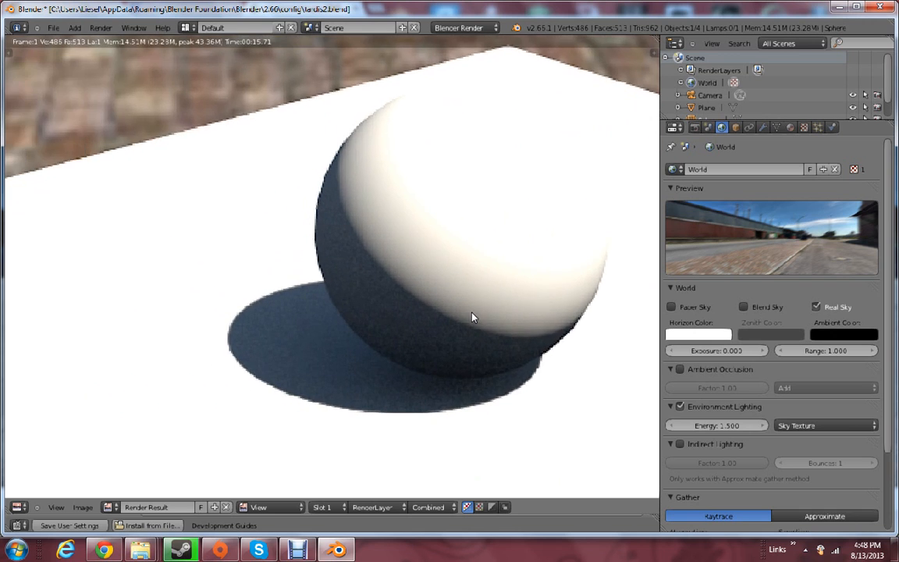
scroll(471, 316, "down", 2)
scroll(367, 372, "up", 4)
scroll(366, 347, "down", 5)
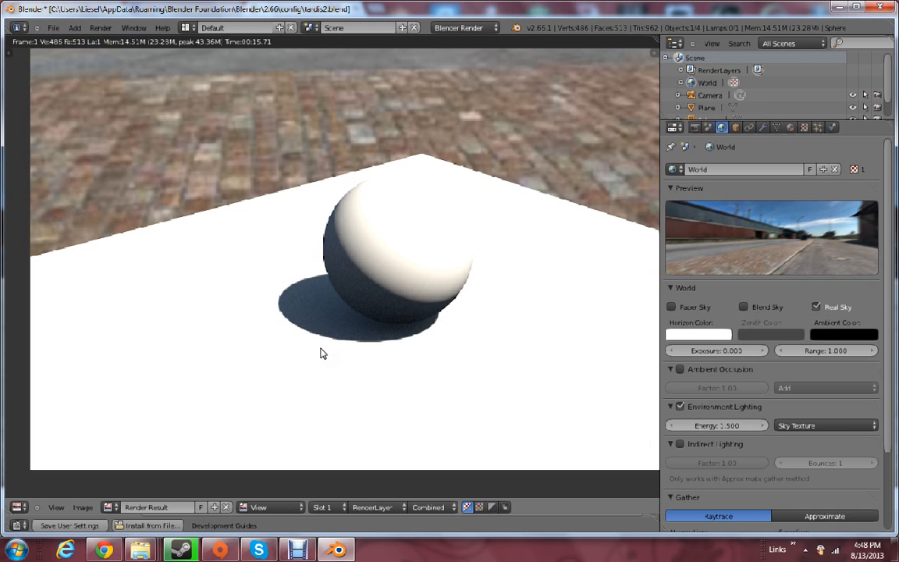
scroll(297, 355, "up", 5)
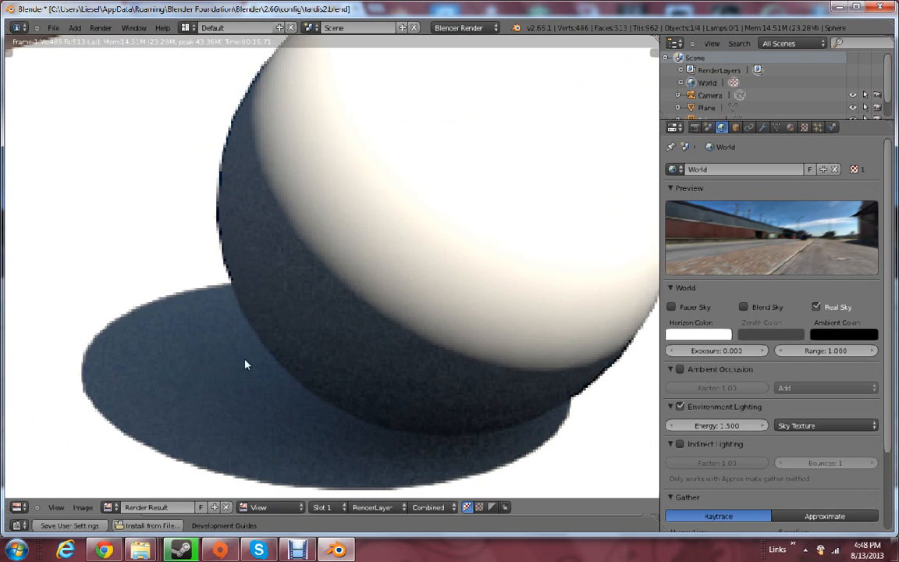
scroll(285, 378, "down", 6)
middle_click_drag(284, 379, 188, 391)
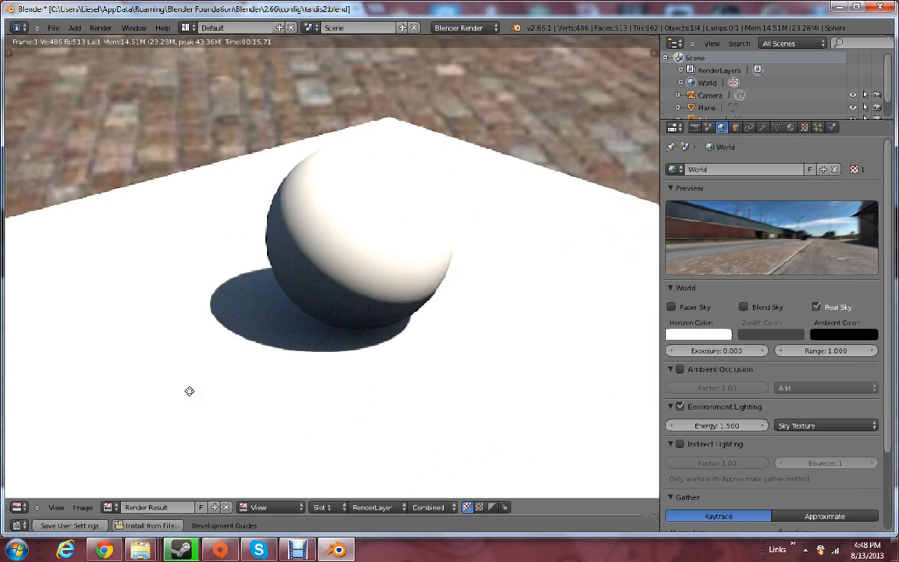
scroll(201, 398, "up", 2)
scroll(212, 404, "down", 1)
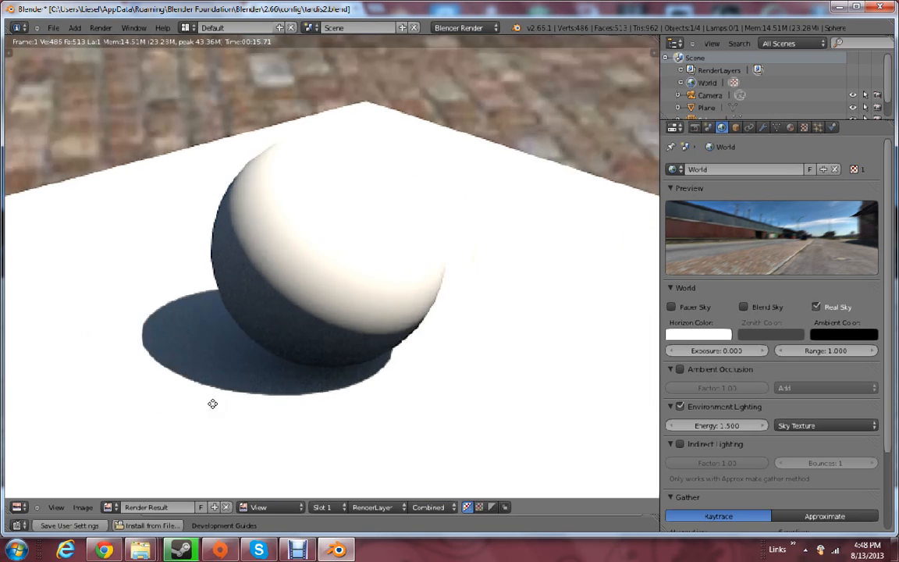
scroll(212, 404, "down", 5)
middle_click_drag(260, 366, 255, 381)
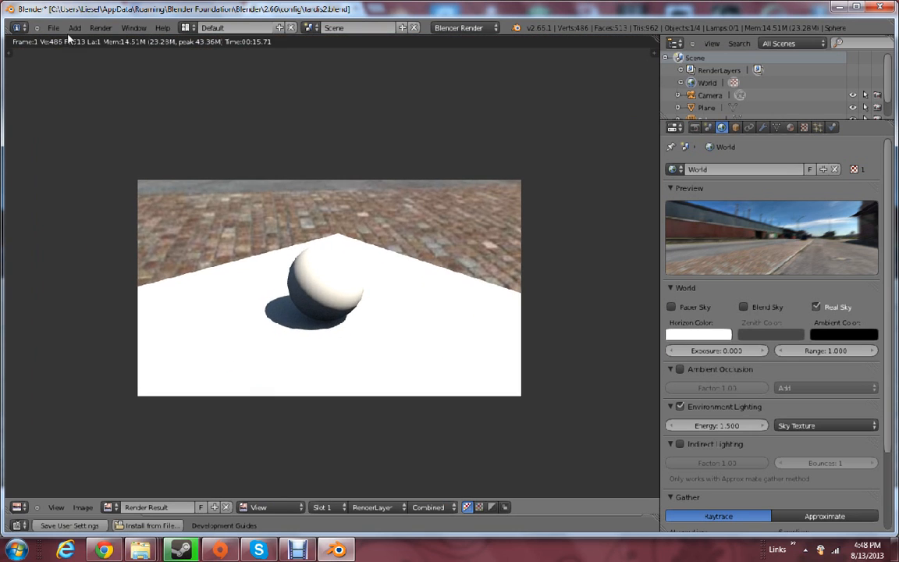
scroll(353, 355, "up", 4)
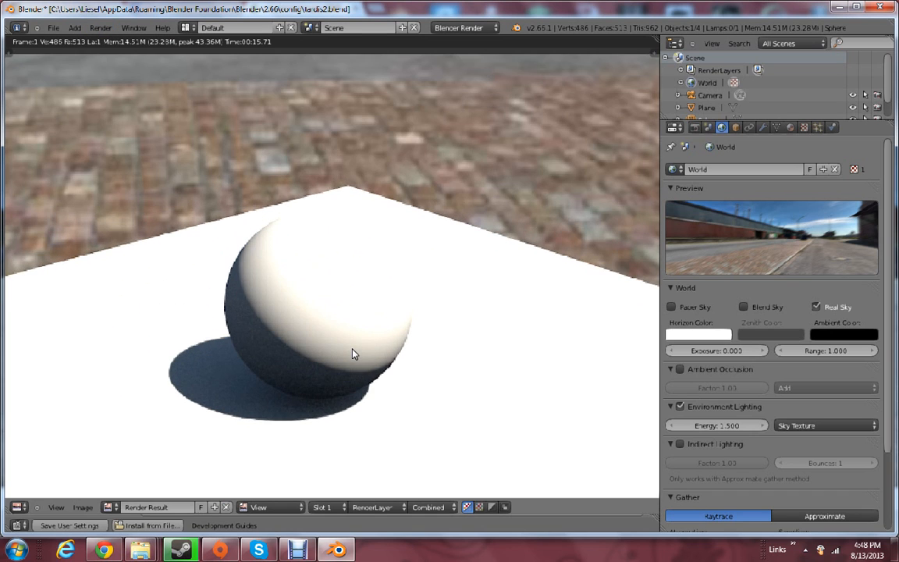
scroll(353, 354, "up", 3)
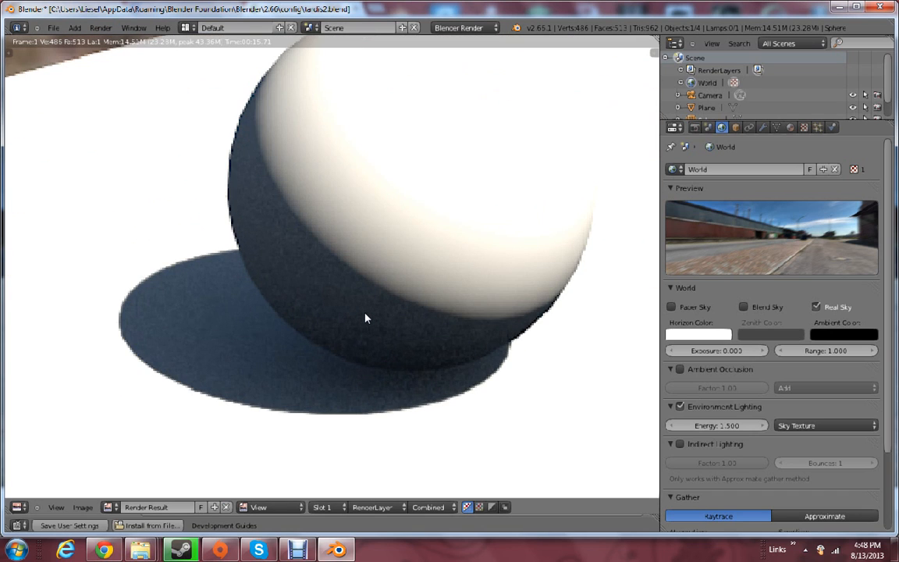
scroll(358, 345, "down", 1)
scroll(355, 360, "down", 1)
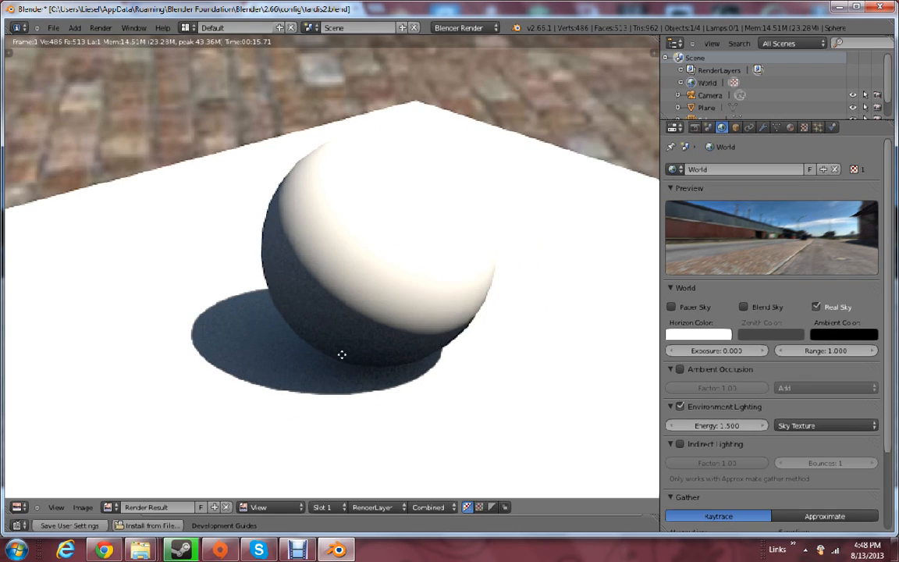
middle_click_drag(342, 354, 318, 357)
scroll(321, 199, "up", 1)
middle_click_drag(325, 156, 366, 300)
scroll(297, 161, "up", 3)
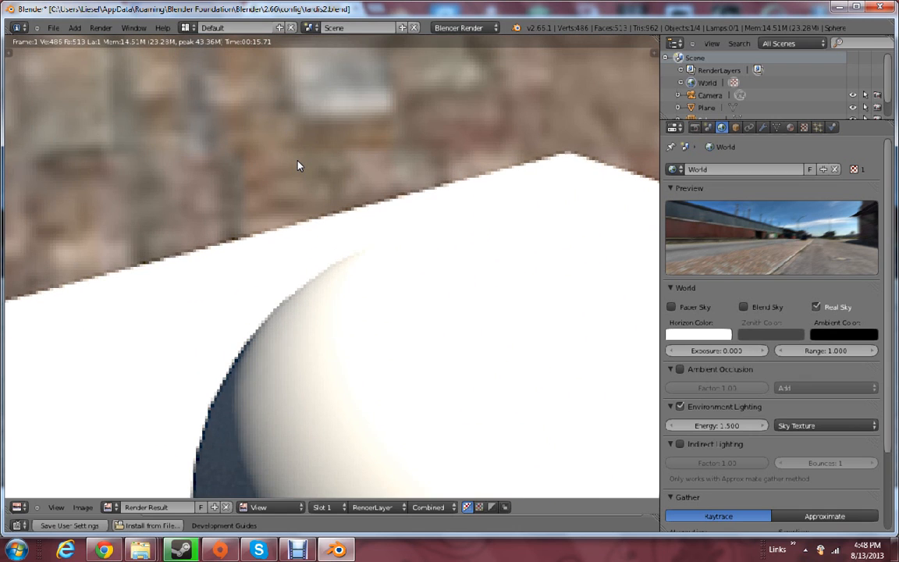
scroll(343, 203, "down", 5)
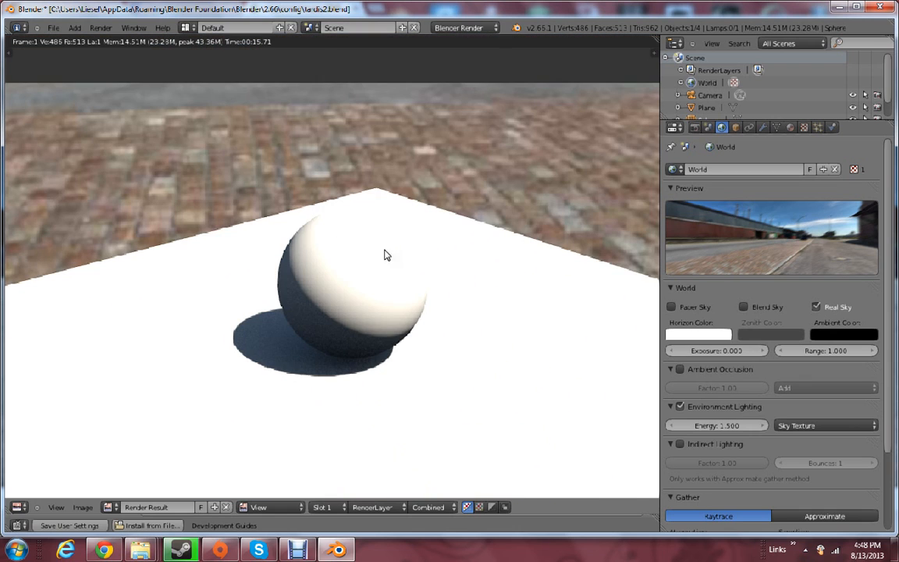
Set the render's anti-aliasing filter to Cubic with a size of 0.875 and render the image again
left_click(695, 128)
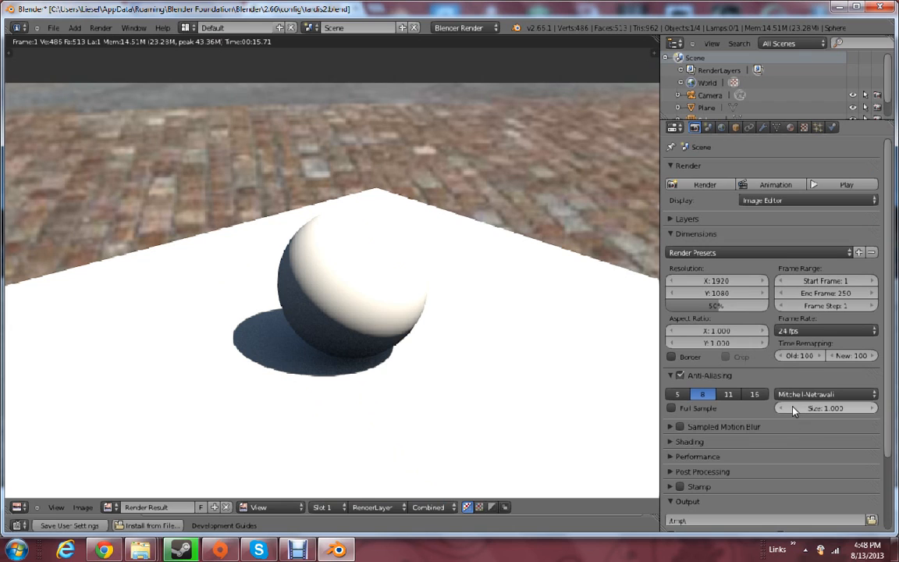
left_click(798, 395)
left_click(790, 341)
left_click(804, 409)
type(".67")
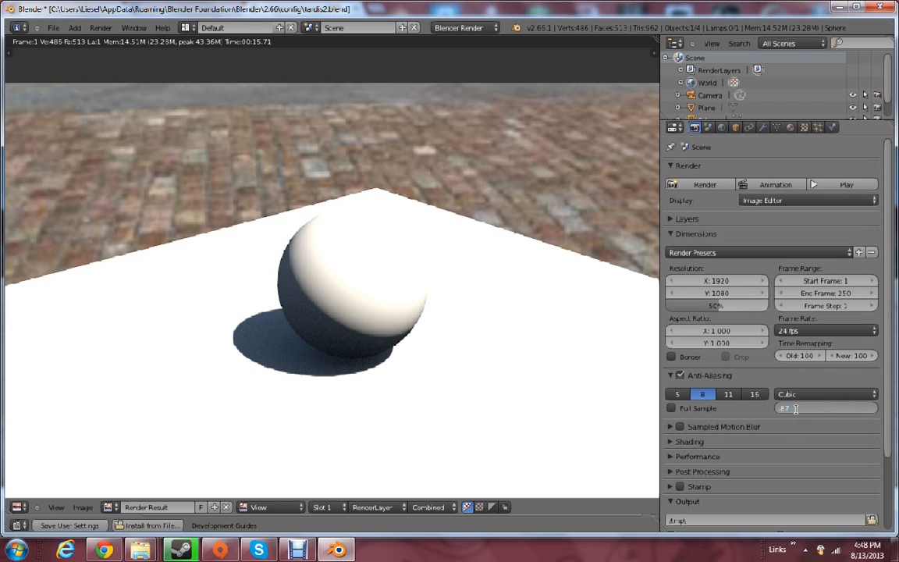
type("5")
key("Return")
left_click(98, 29)
left_click(102, 41)
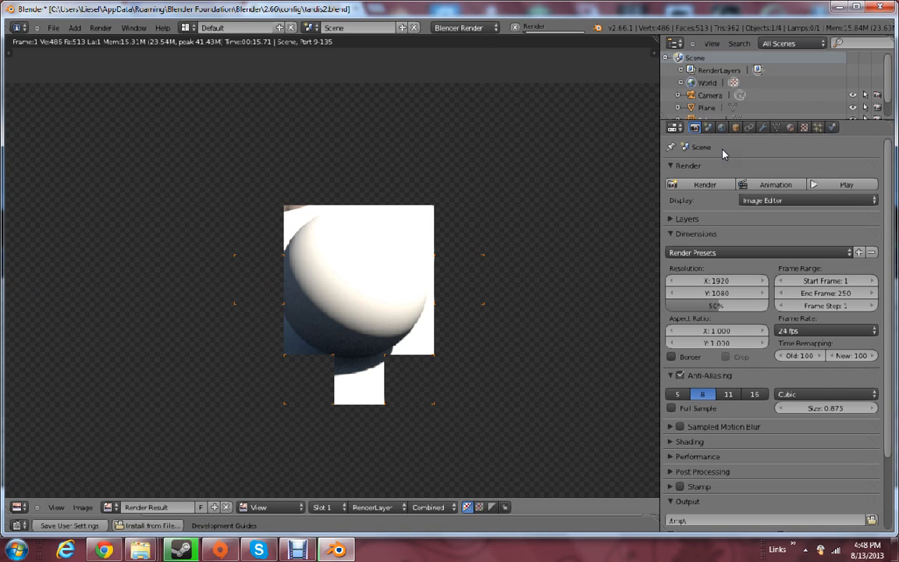
Set the attenuation distance in the world's Gather settings to 2
left_click(721, 128)
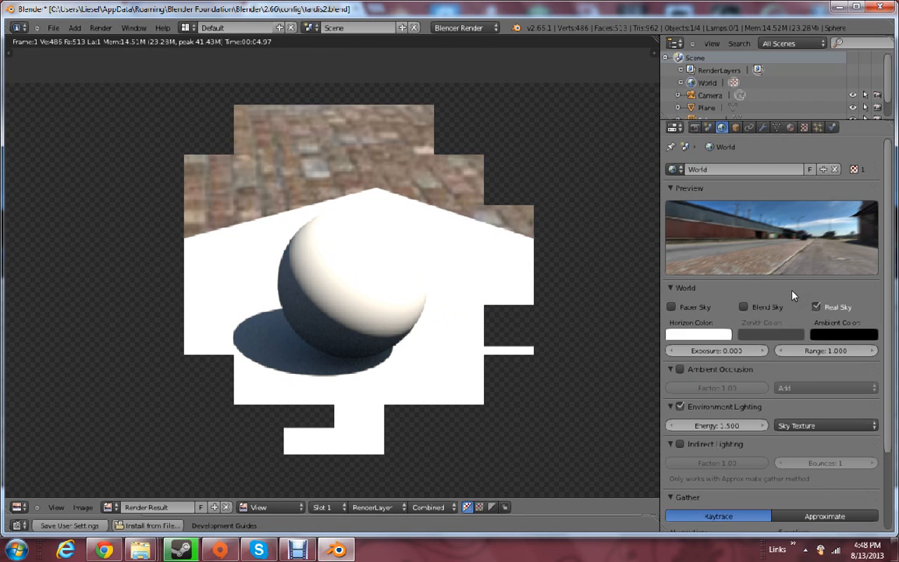
scroll(800, 461, "down", 3)
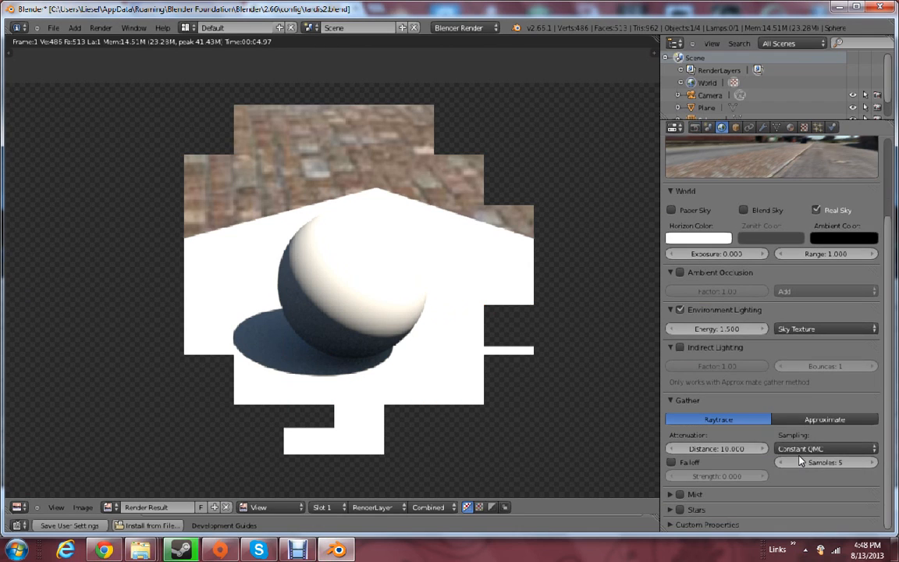
left_click(729, 449)
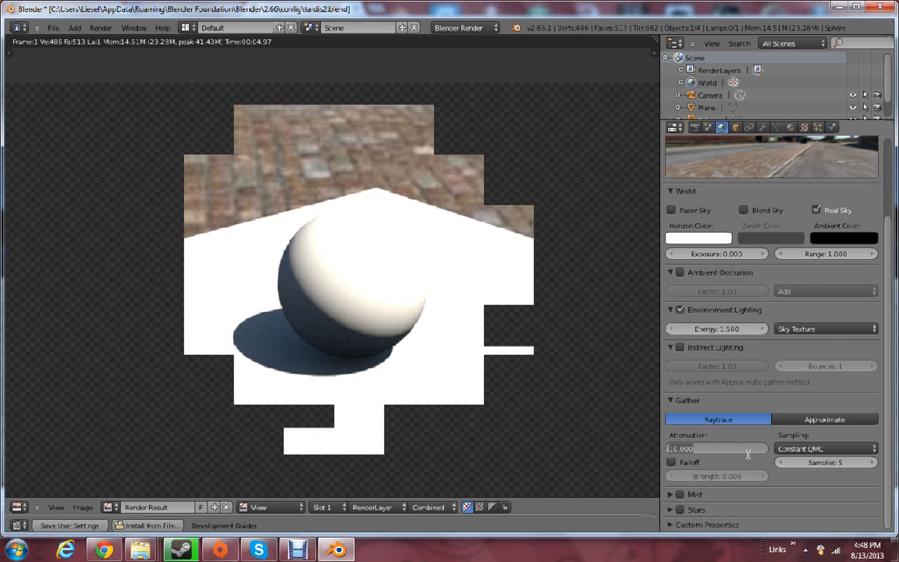
type("2")
key("Return")
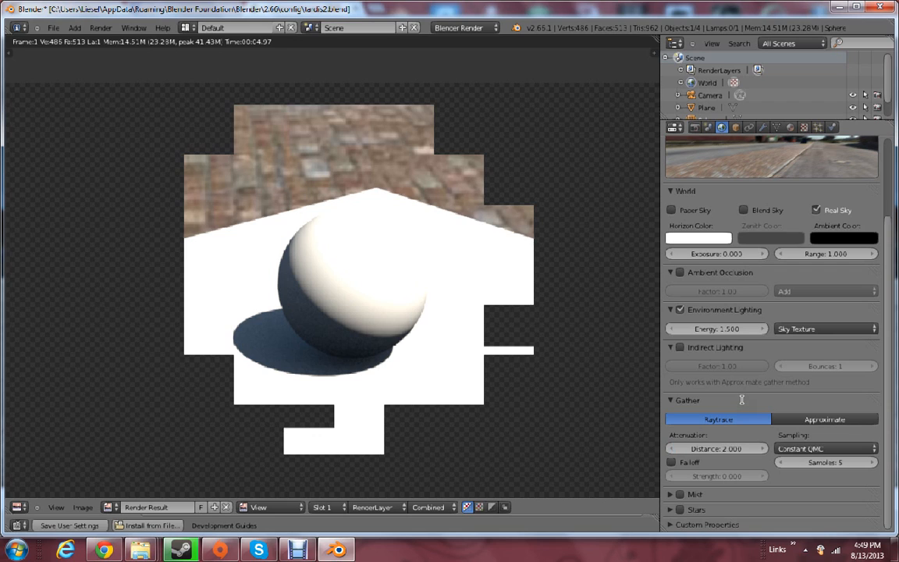
Set the world's Gather sampling to 9 samples, render the image and view the sphere up close
left_click(815, 465)
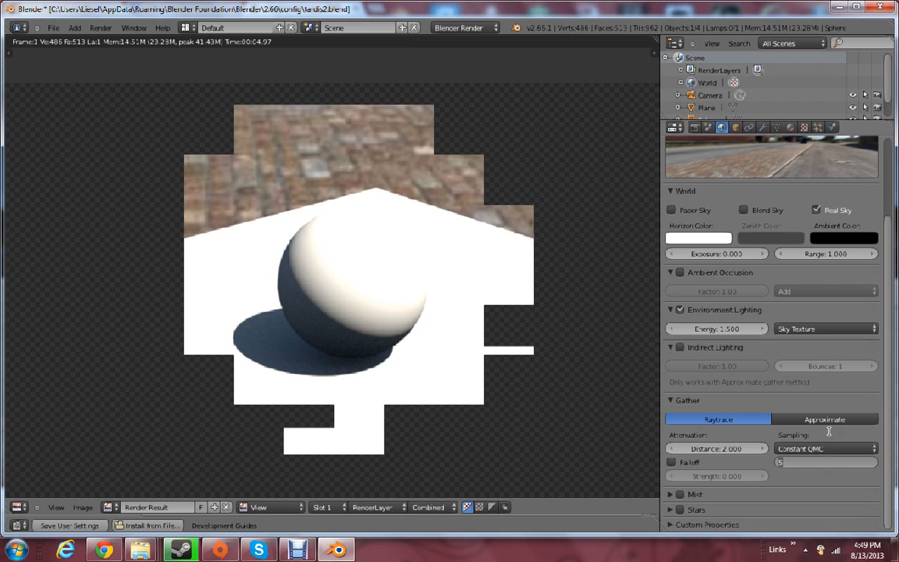
key("Return")
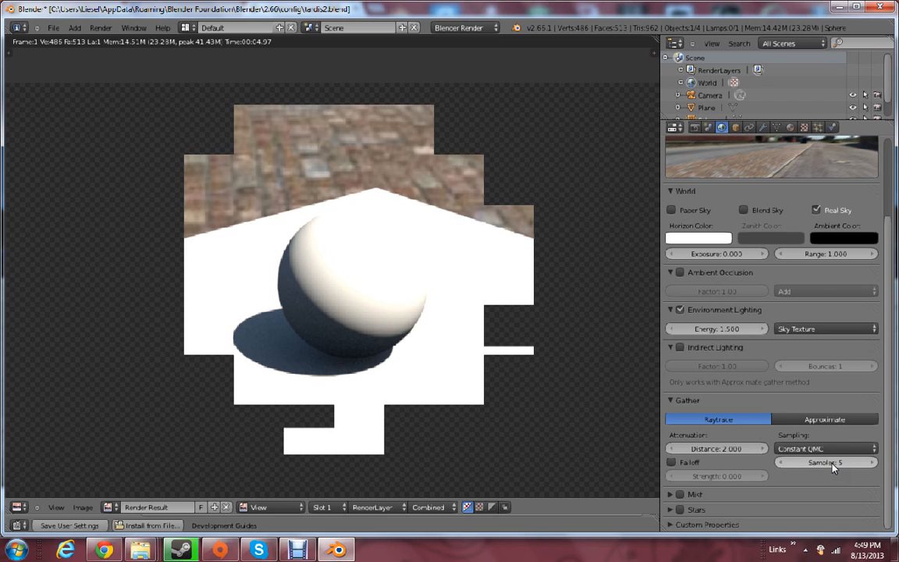
left_click(835, 465)
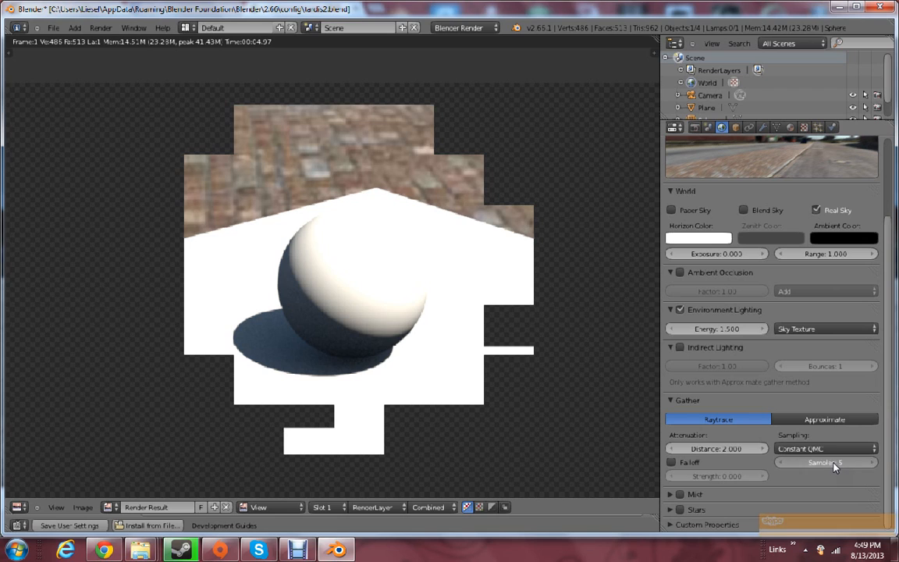
type("9")
key("Return")
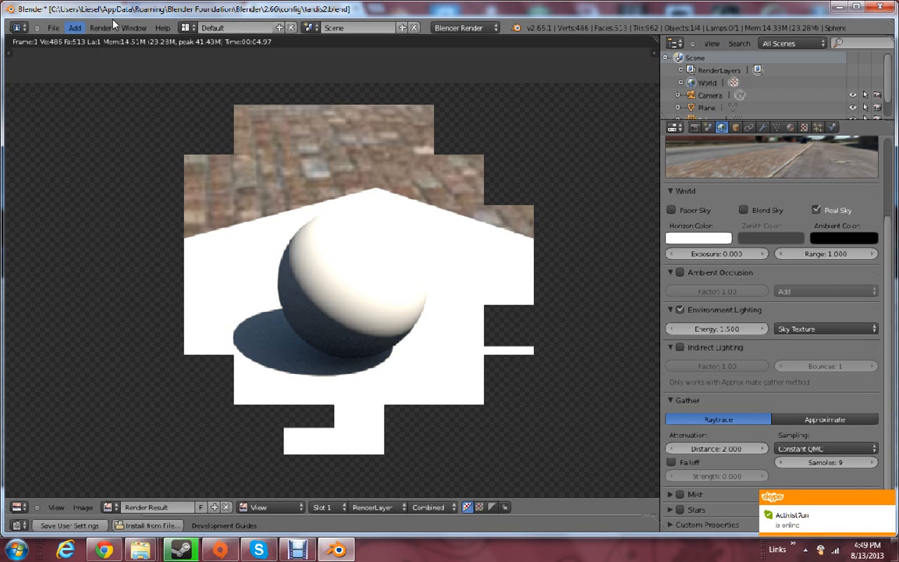
left_click(101, 28)
left_click(117, 41)
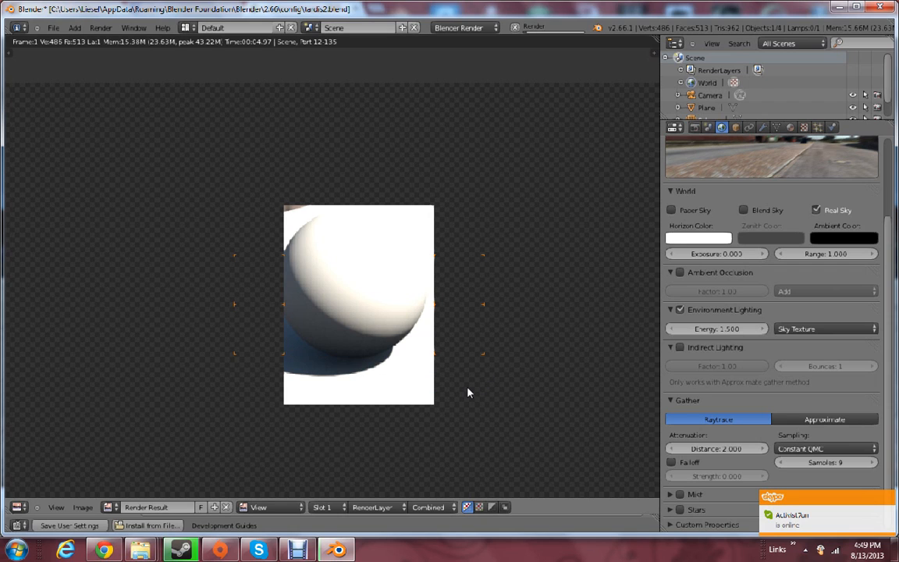
scroll(337, 331, "up", 3)
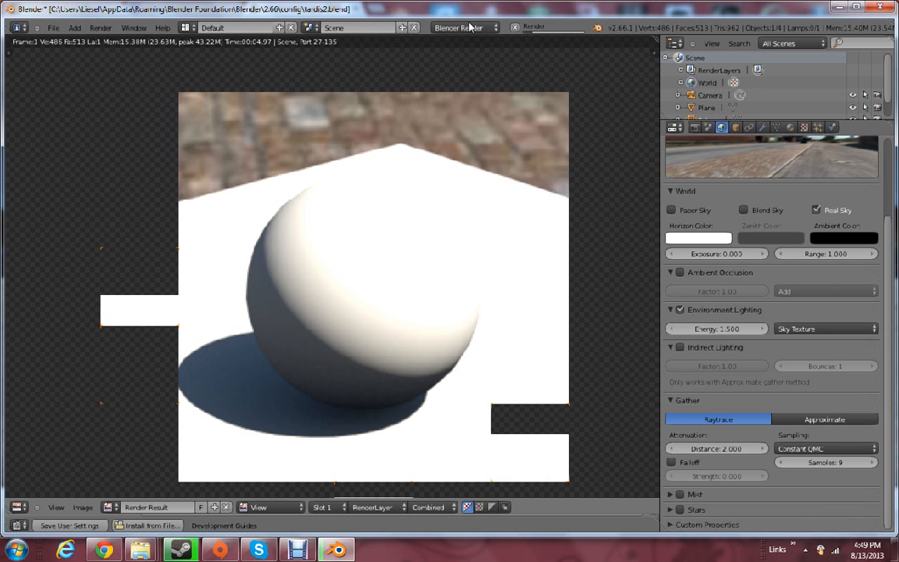
left_click(100, 27)
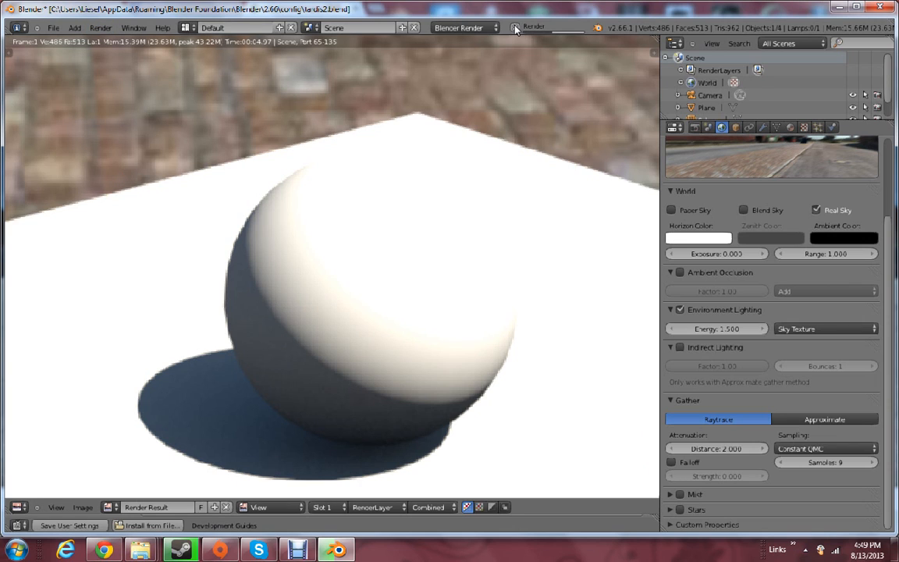
Return to the 3D scene, select the sun lamp and examine its shadow sampling settings and position above the plane
left_click(100, 30)
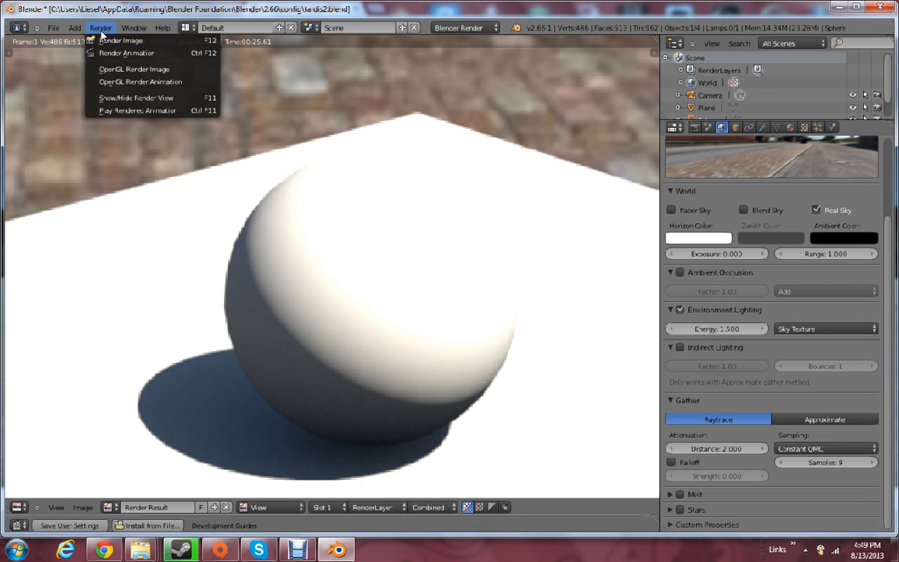
left_click(122, 104)
scroll(374, 199, "down", 3)
middle_click_drag(374, 200, 412, 218)
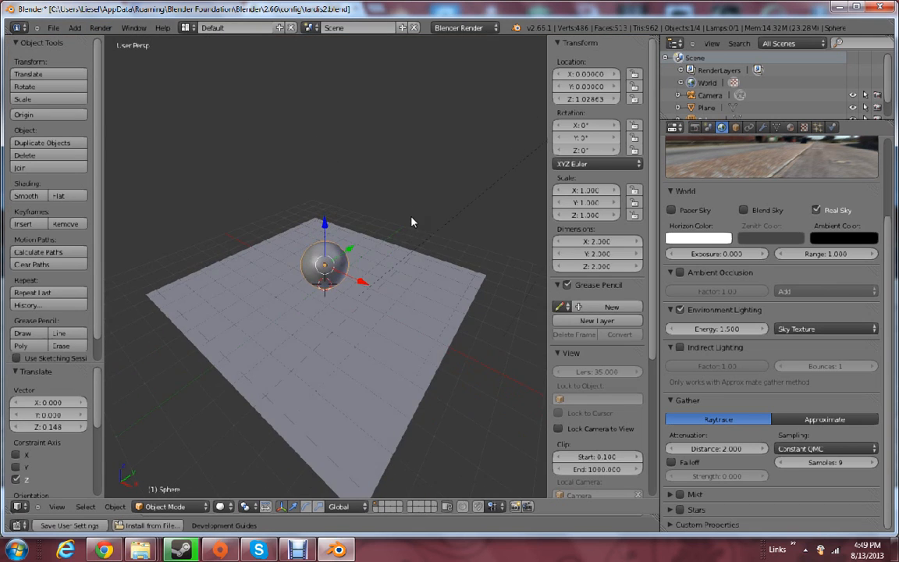
scroll(412, 218, "down", 5)
right_click(411, 204)
left_click(763, 127)
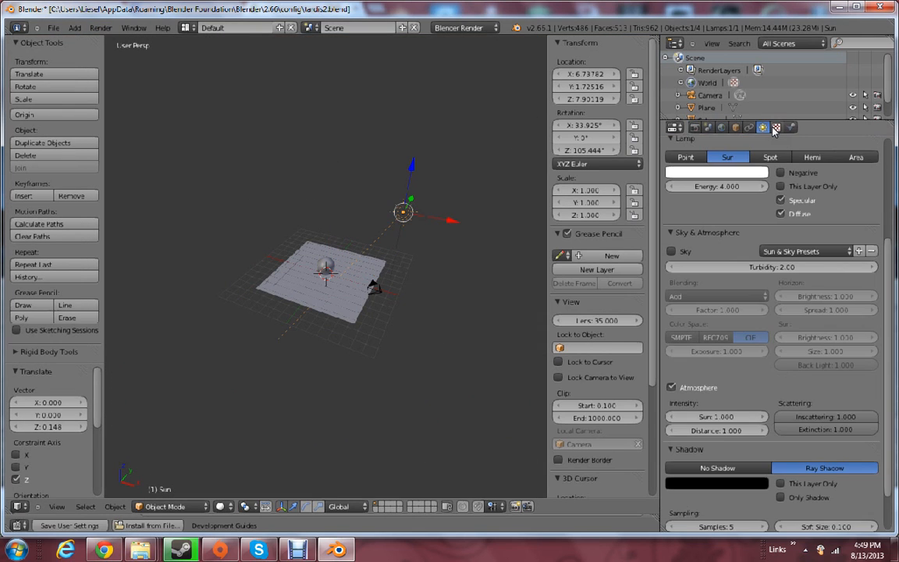
scroll(745, 290, "down", 3)
scroll(804, 295, "down", 1)
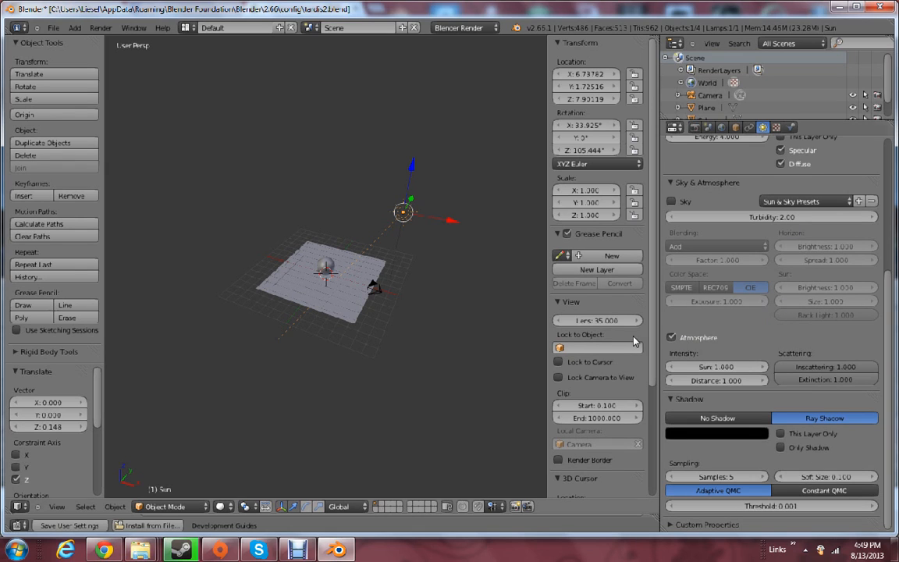
scroll(298, 243, "up", 3)
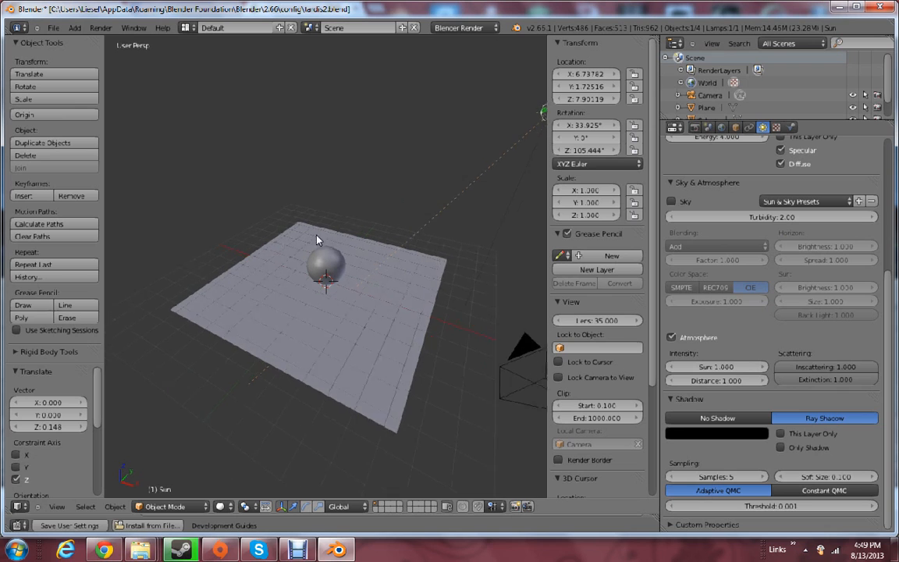
middle_click_drag(315, 236, 282, 231)
scroll(282, 232, "down", 3)
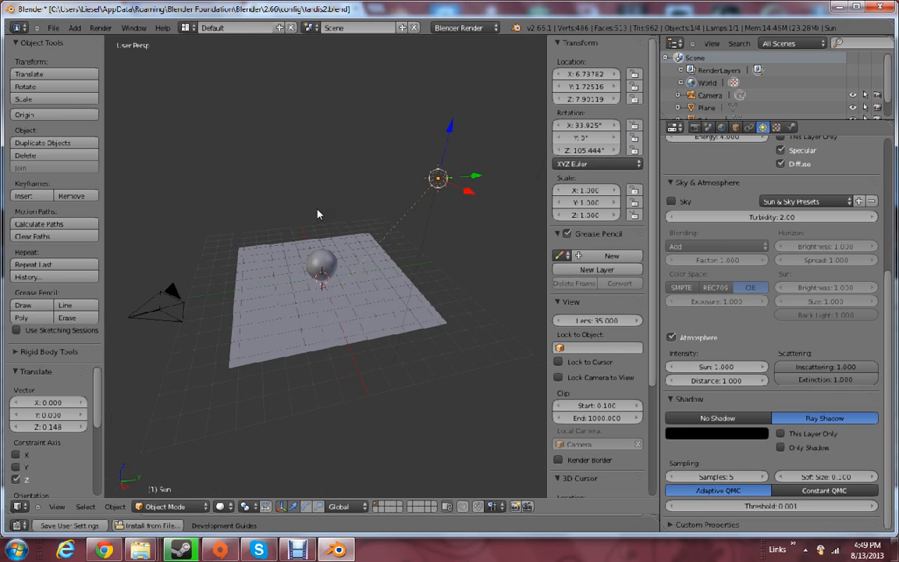
Render the sphere again, stop the render partway and return to the 3D scene
left_click(100, 28)
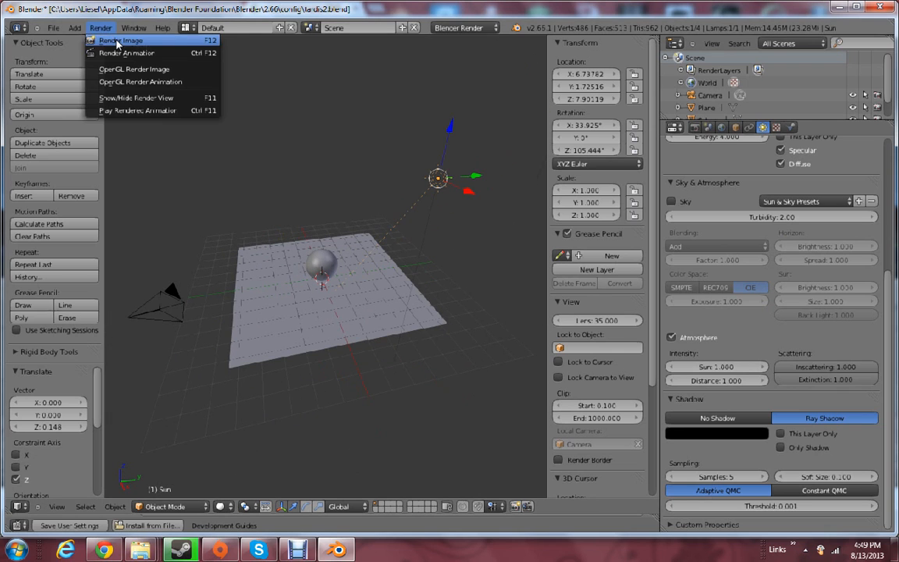
left_click(117, 40)
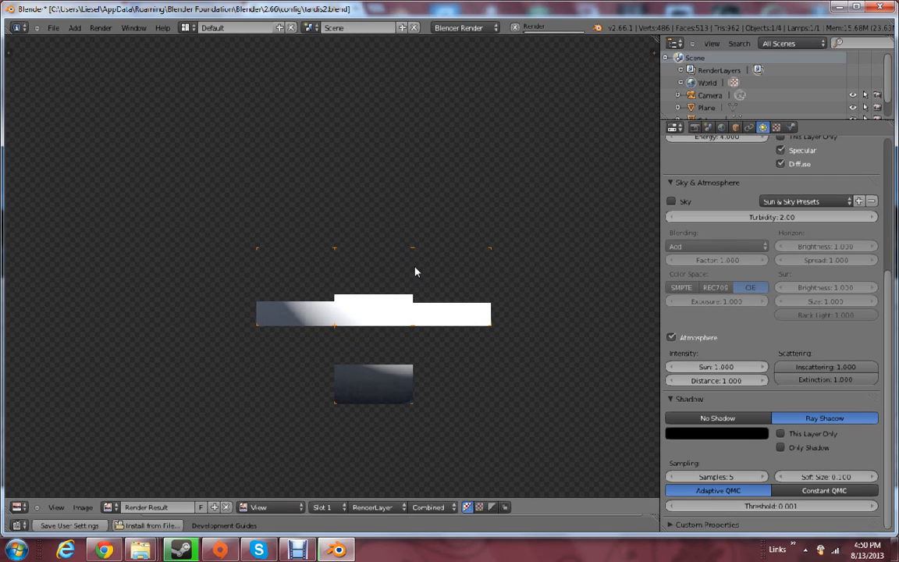
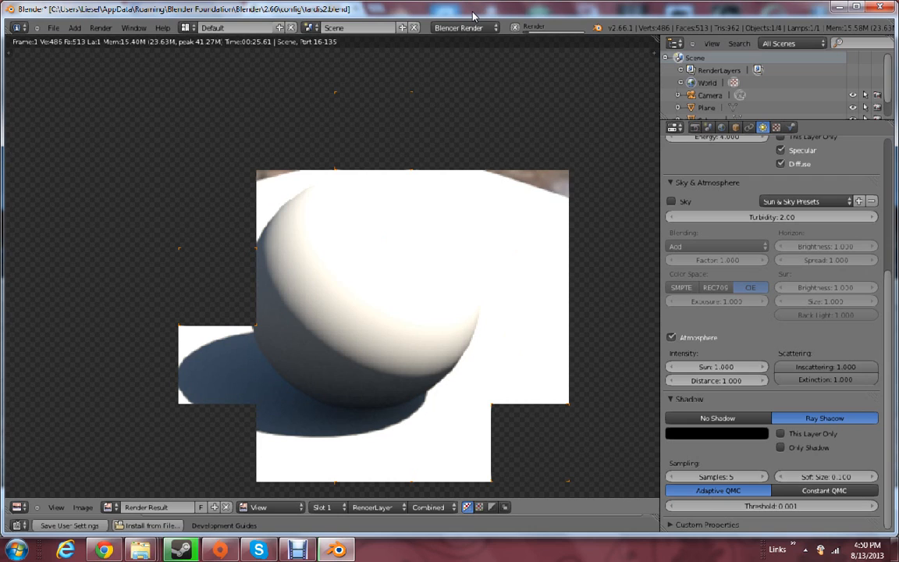
left_click(515, 29)
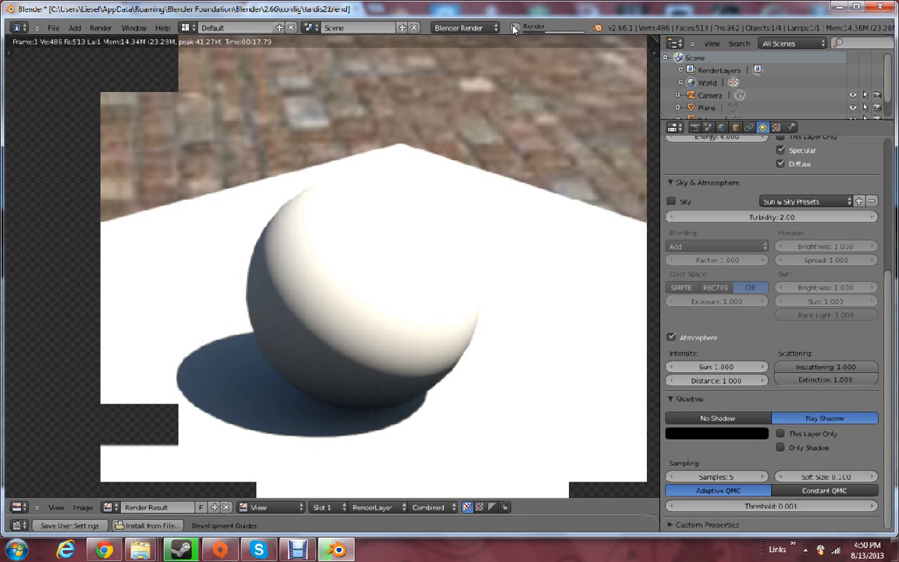
left_click(136, 97)
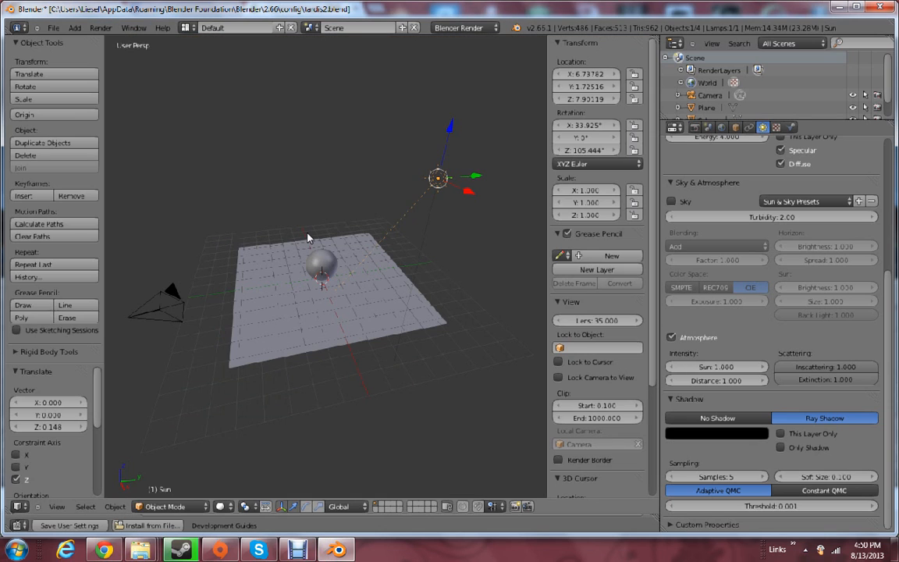
Delete the sphere from the scene
right_click(322, 264)
key("x")
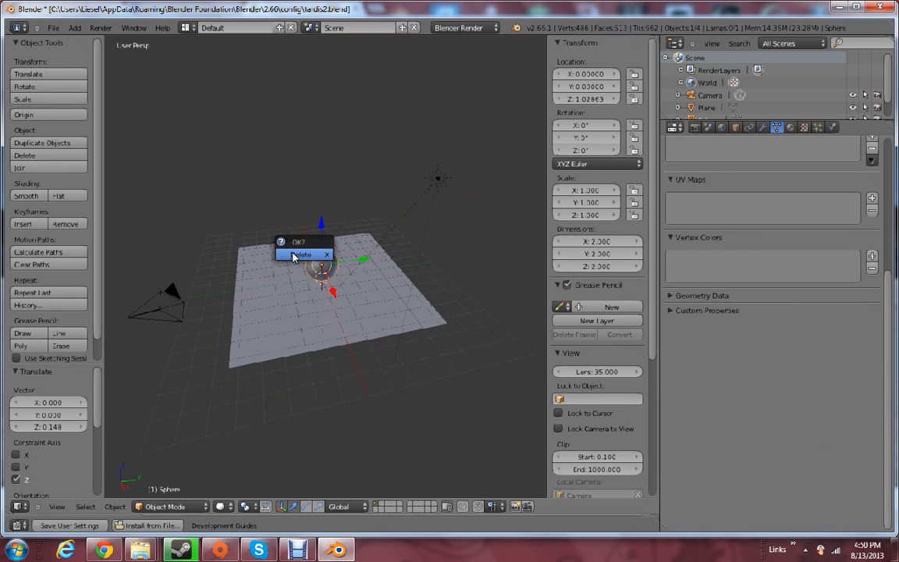
left_click(306, 255)
Select the plane and give it a new material
right_click(306, 258)
left_click(802, 127)
left_click(791, 127)
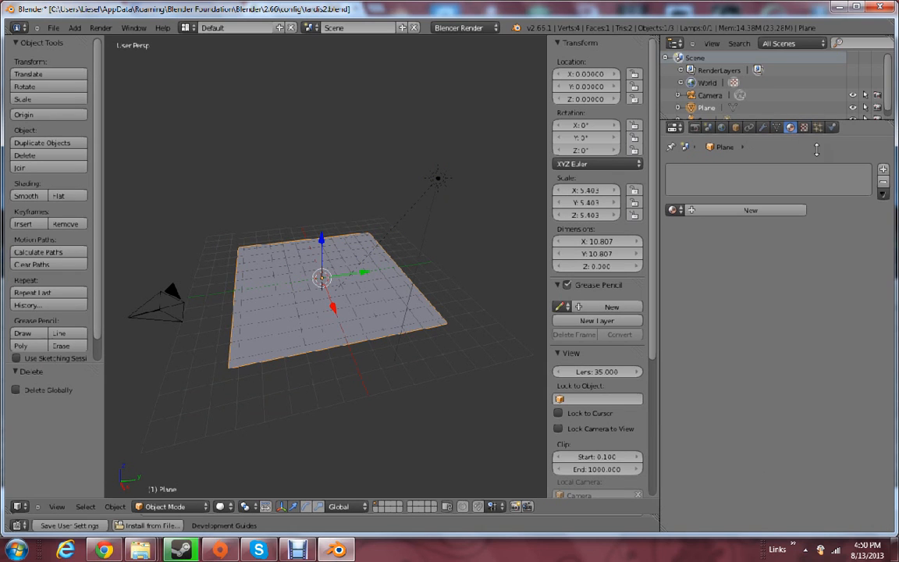
left_click(742, 209)
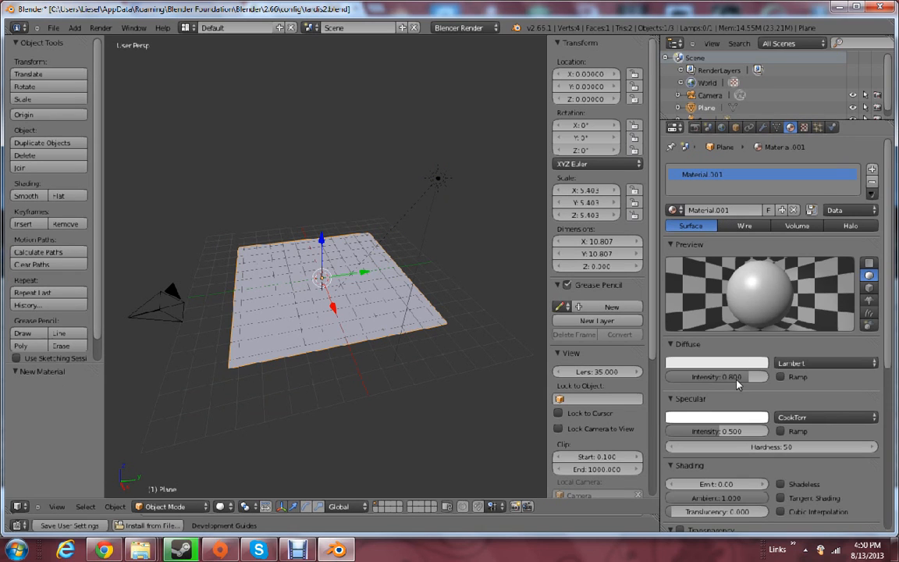
Set the plane material's specular intensity to 0.05 and hardness to 20
left_click(729, 429)
key("BackSpace")
type("0")
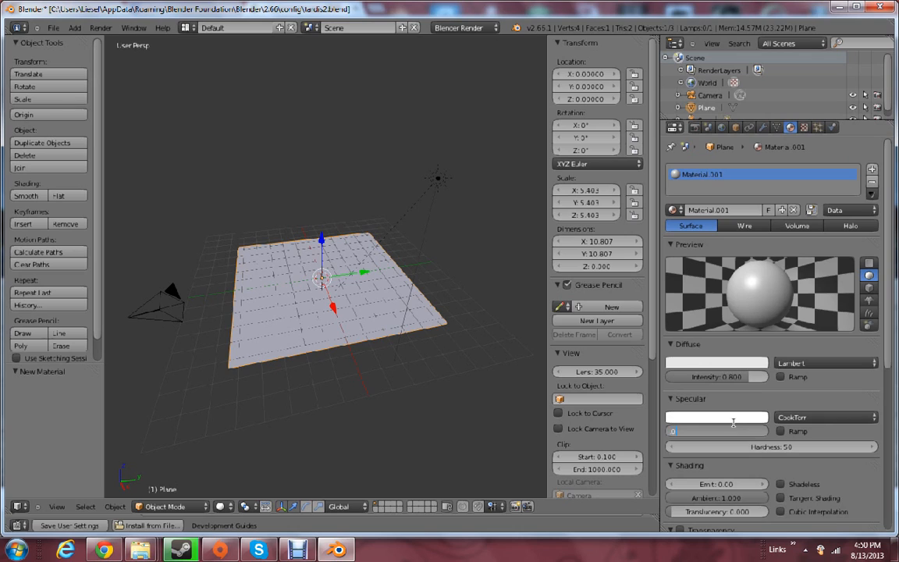
type(".05")
key("Return")
left_click(779, 448)
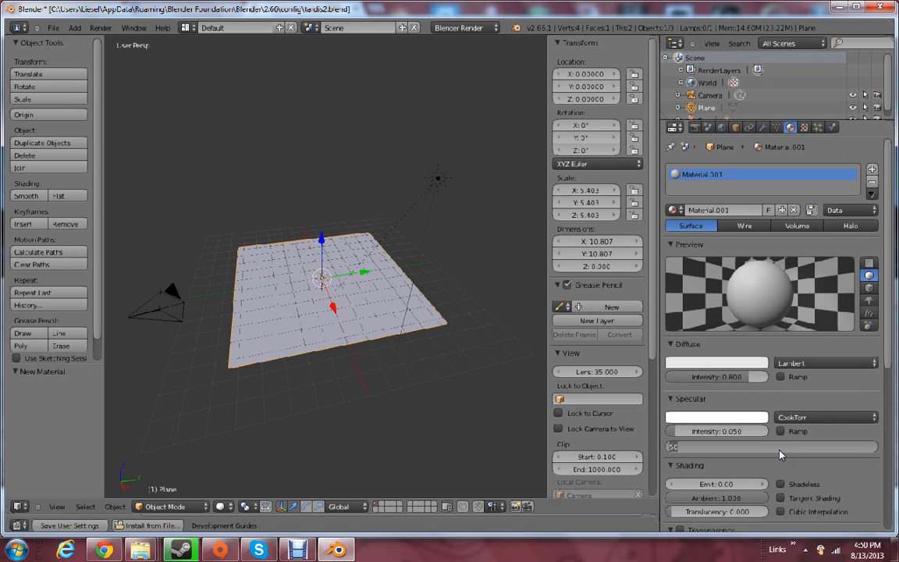
type("20")
key("Return")
Set the plane material's diffuse intensity to 1 and darken its diffuse color to a grey with a value of about 0.253
left_click(735, 378)
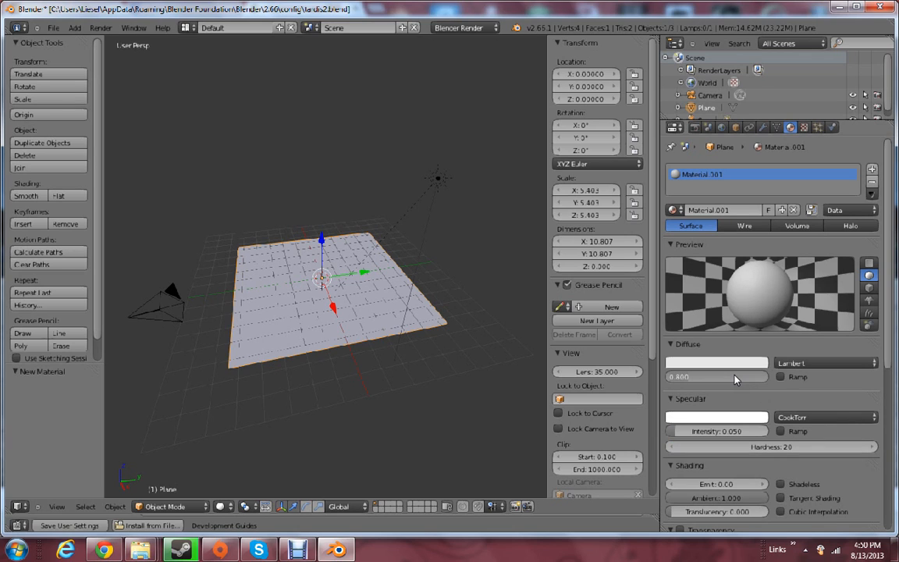
left_click(773, 342)
left_click(734, 376)
left_click_drag(734, 376, 665, 378)
type("1")
key("Return")
left_click(719, 362)
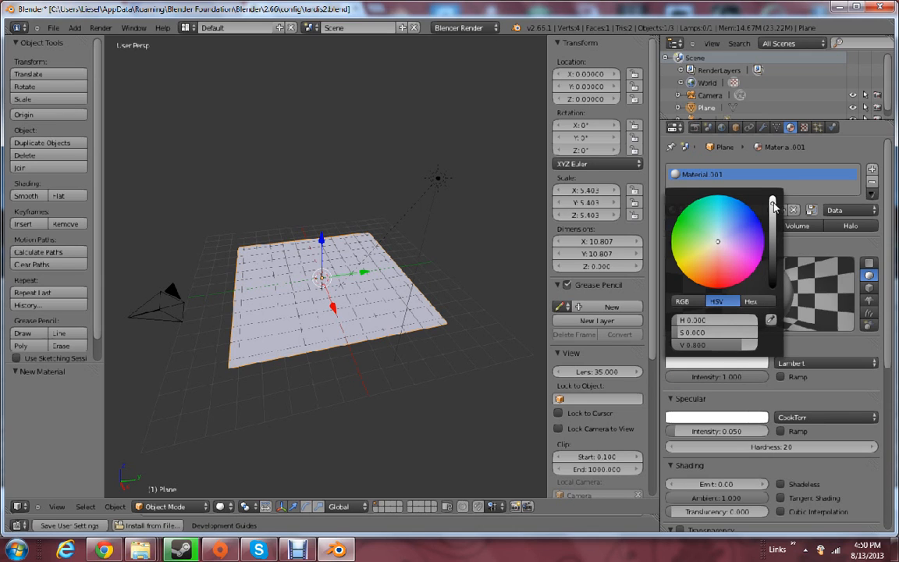
left_click_drag(772, 205, 773, 241)
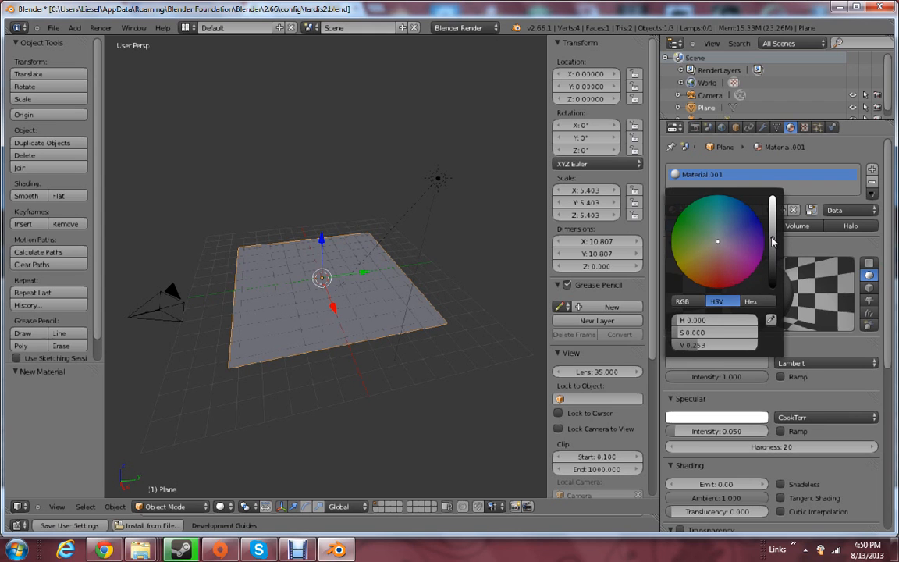
Render the plane with its darker material and return to the 3D scene for a look around it
left_click(106, 29)
key("F12")
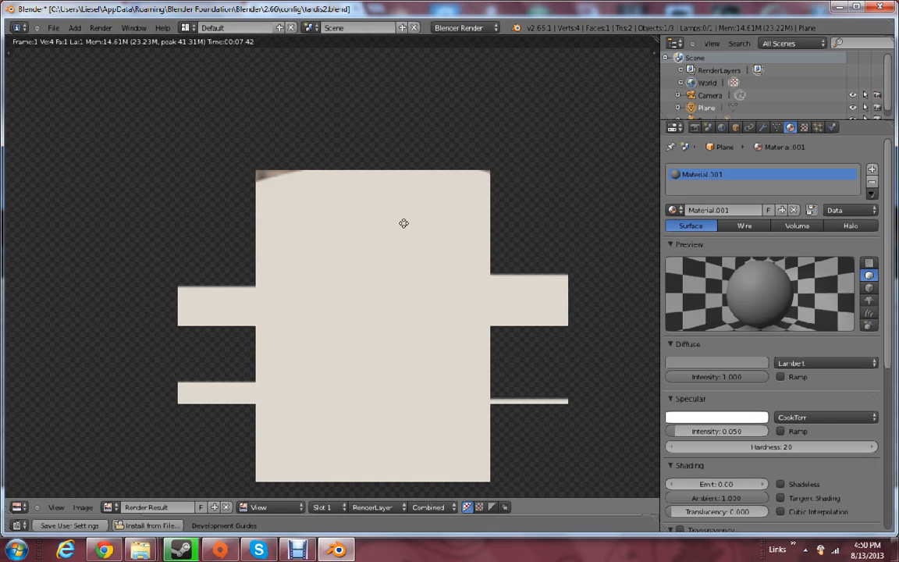
middle_click_drag(404, 222, 392, 212)
left_click(101, 27)
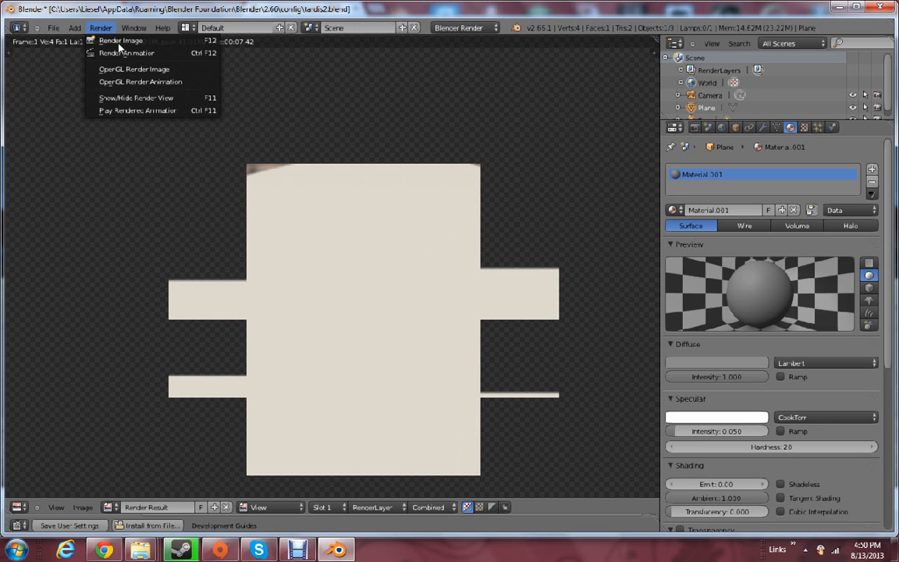
left_click(126, 98)
middle_click_drag(397, 269, 409, 292)
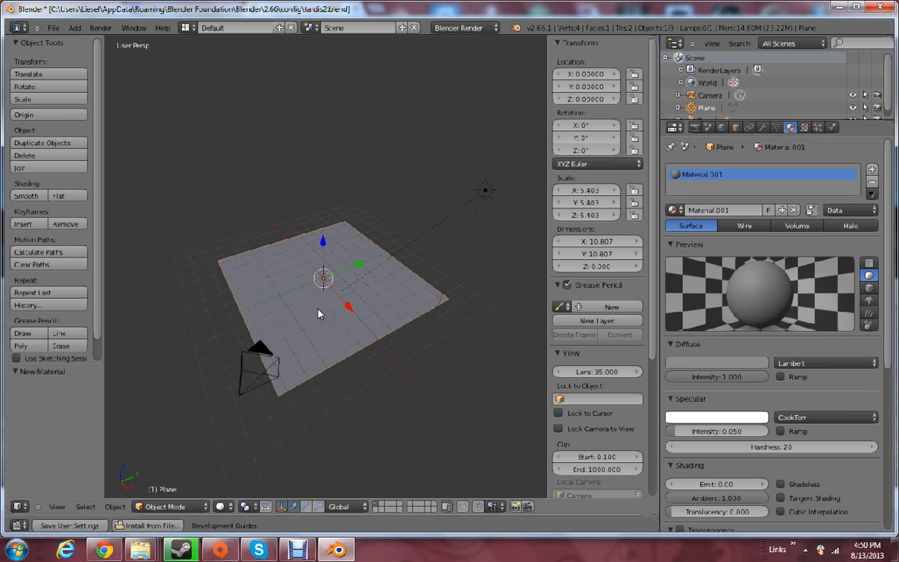
middle_click_drag(319, 313, 334, 320)
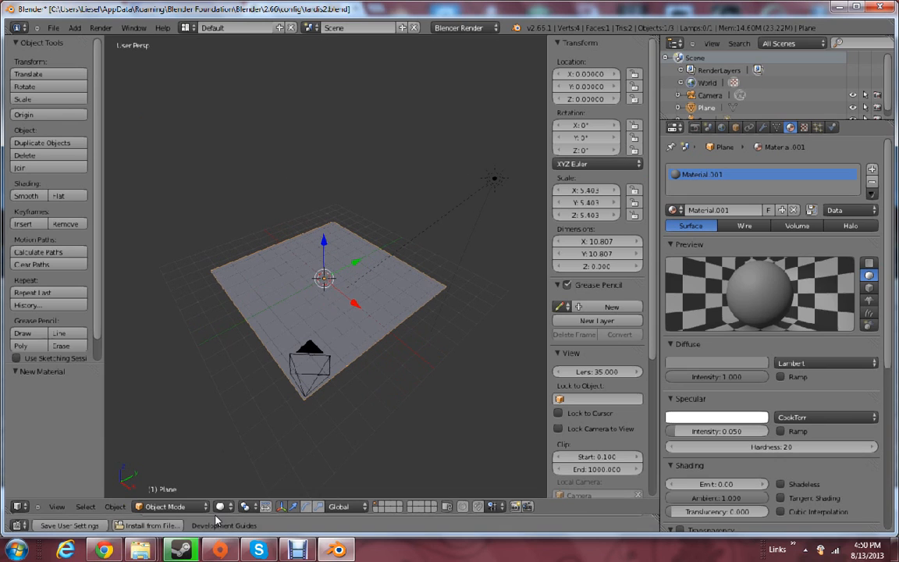
Change the collapsed preferences area below the 3D scene to the UV/Image Editor and enlarge it to over a third of the window height
left_click_drag(214, 515, 250, 456)
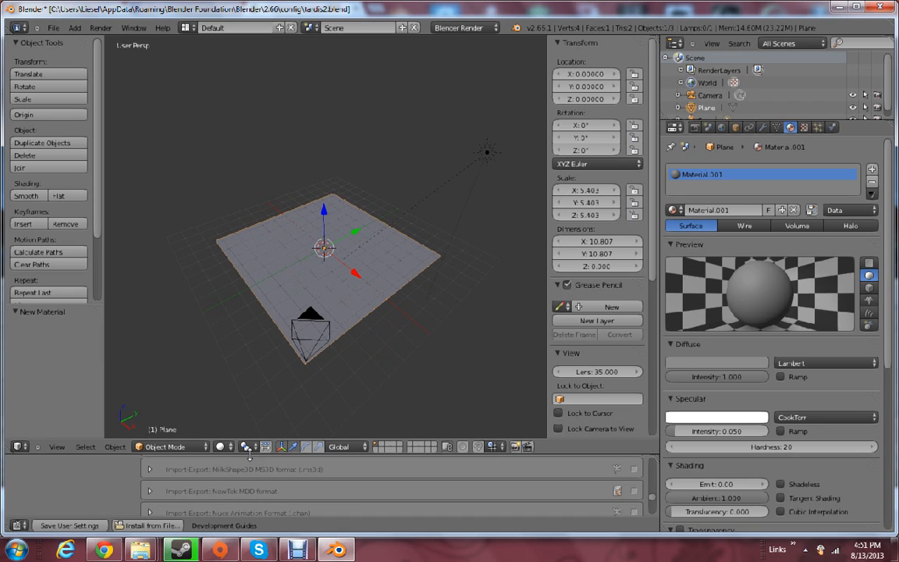
left_click(19, 525)
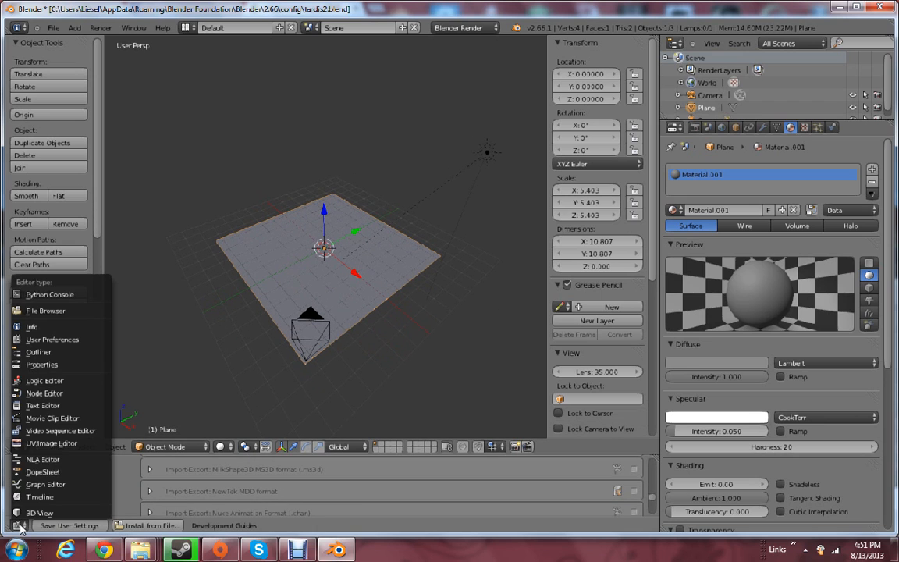
left_click(39, 444)
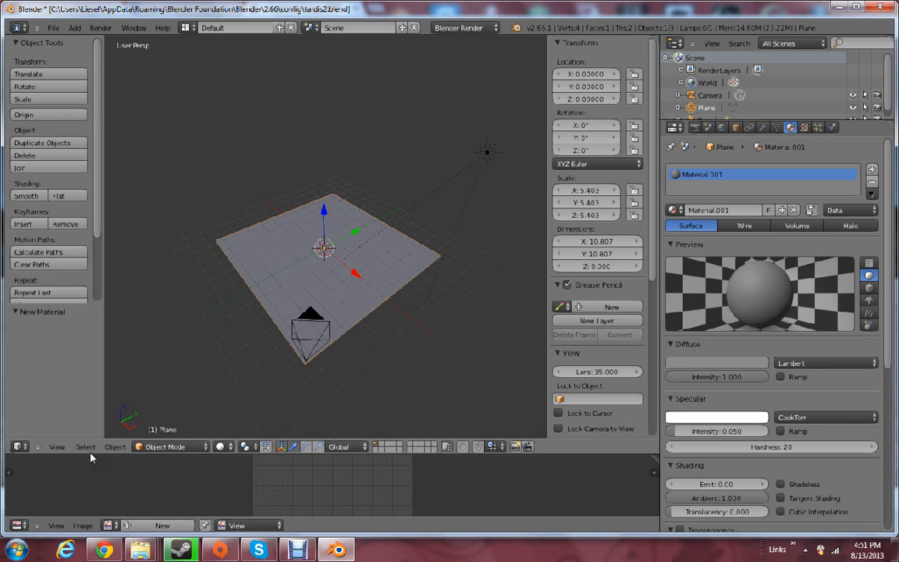
left_click_drag(107, 453, 147, 329)
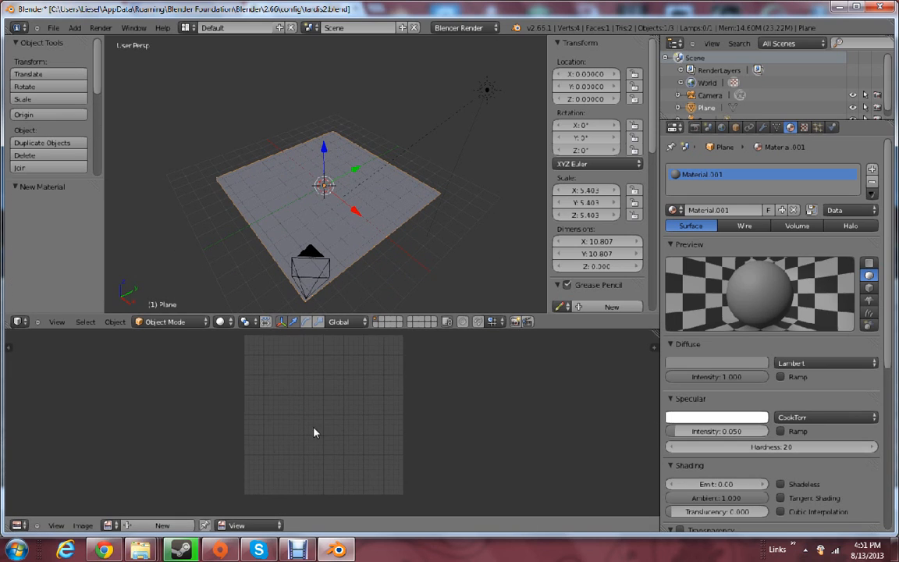
Import the Source Engine model Tardis.smd from the recent tardis2 folder into the scene
left_click(54, 29)
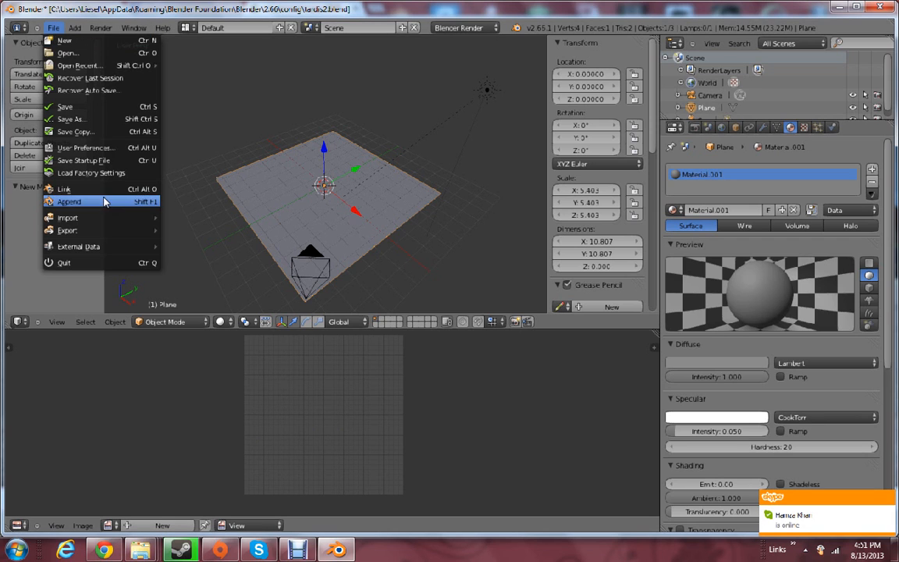
mouse_move(110, 218)
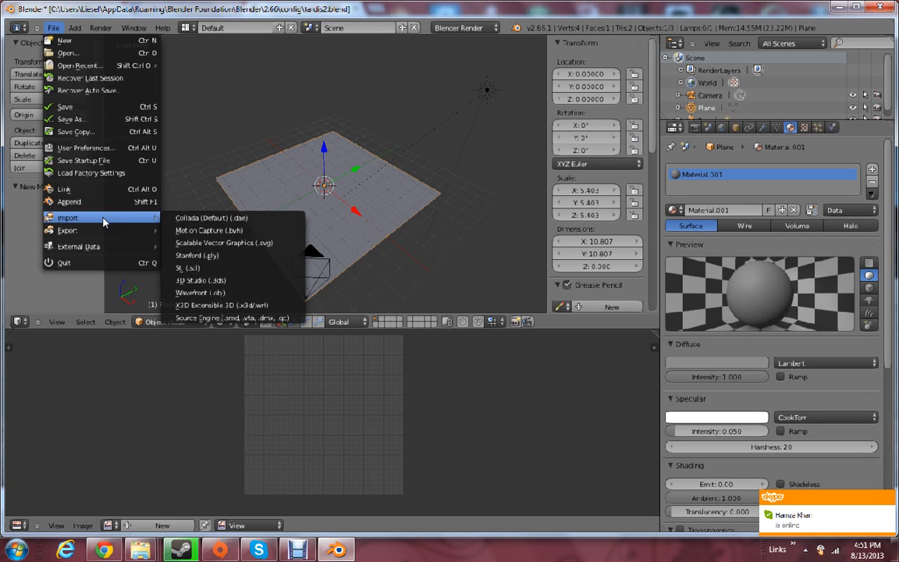
left_click(250, 316)
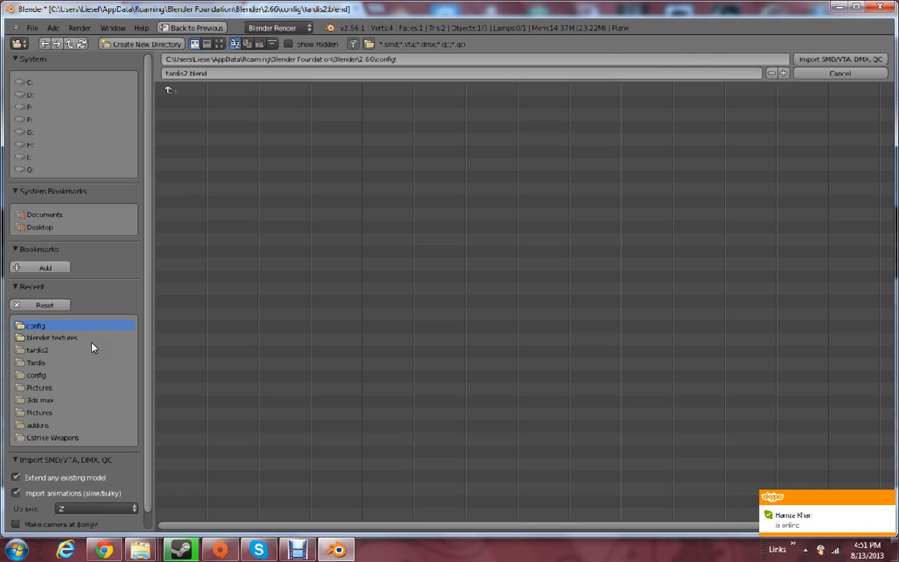
left_click(71, 351)
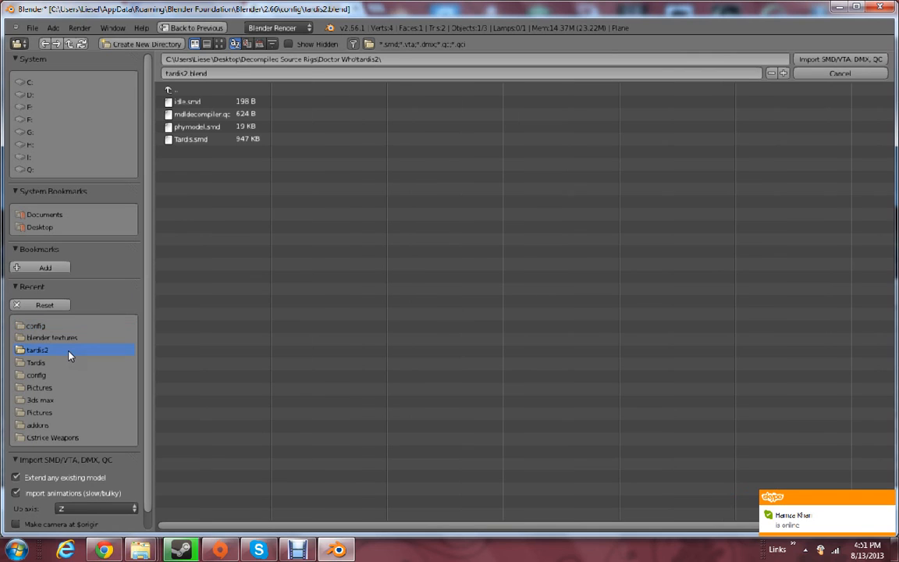
left_click(184, 142)
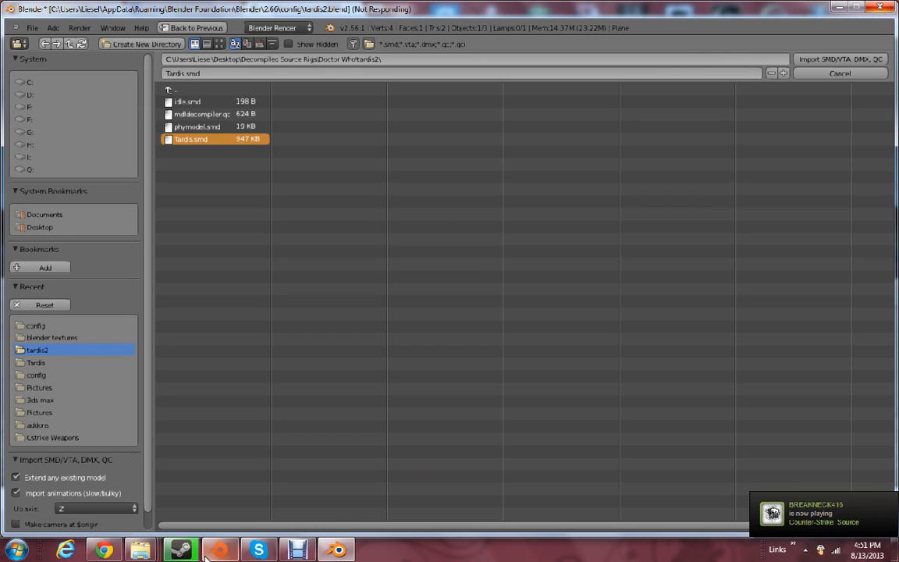
left_click(806, 551)
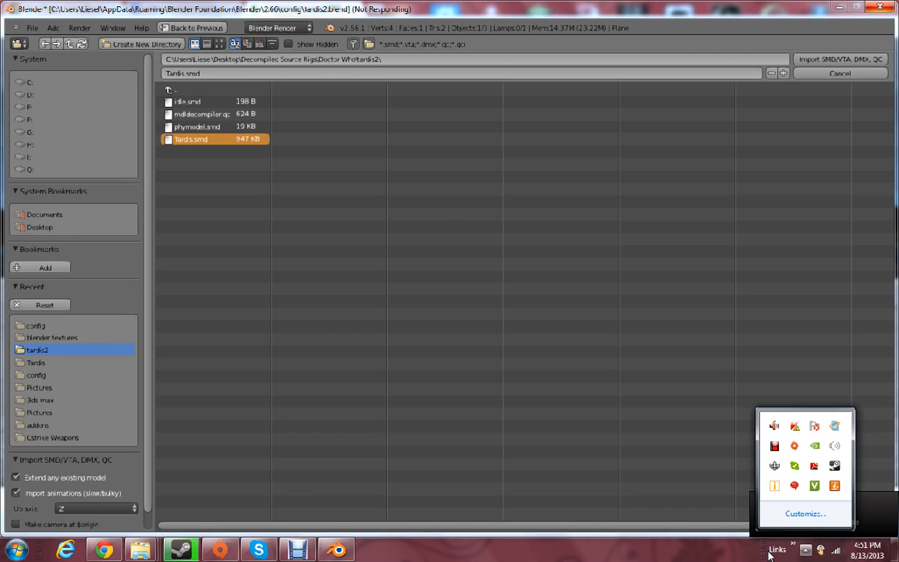
left_click(767, 553)
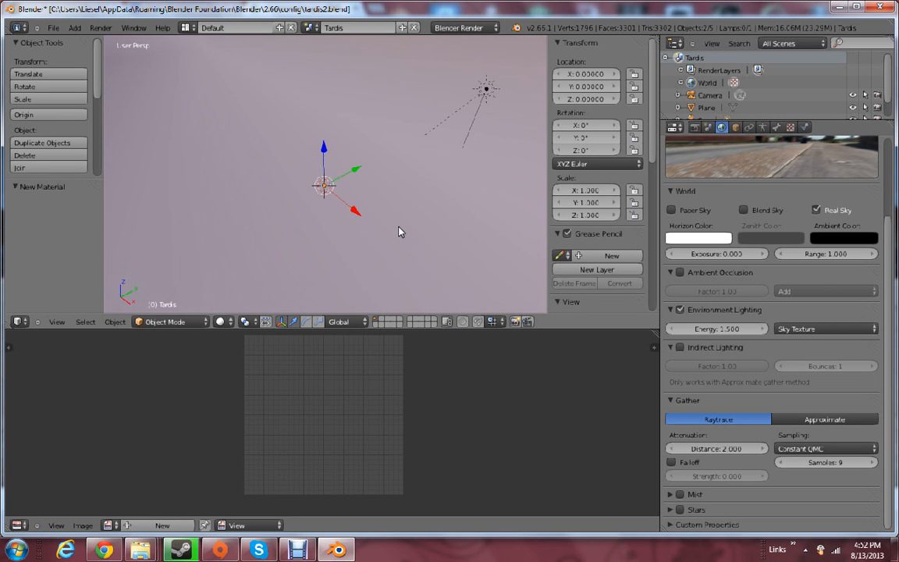
Try raising the Tardis.001 mesh about 8.84 units along the Z axis and undo the move
scroll(394, 228, "down", 8)
scroll(393, 227, "up", 10)
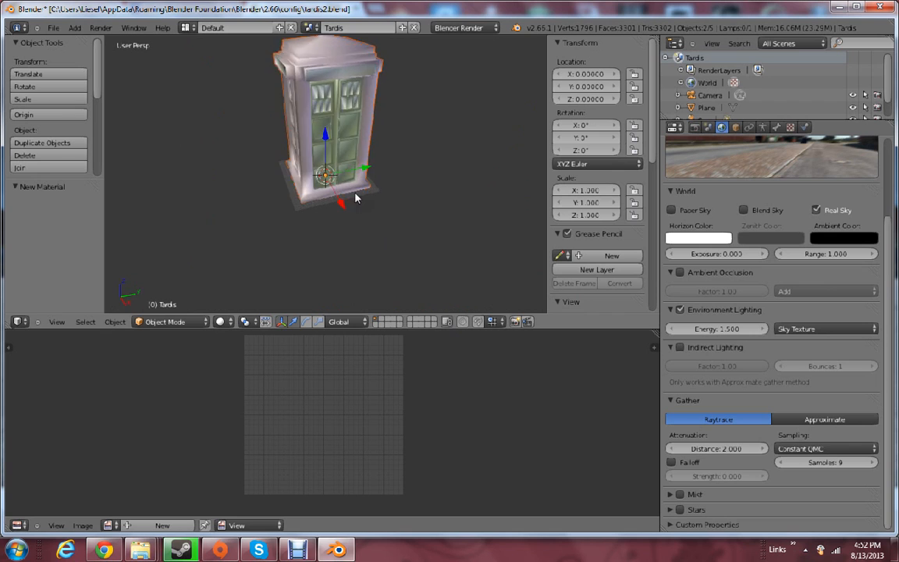
mouse_move(345, 212)
middle_mouse_down()
mouse_move(341, 195)
mouse_move(369, 134)
mouse_move(339, 167)
mouse_move(359, 168)
mouse_move(378, 144)
mouse_move(323, 226)
mouse_move(339, 210)
middle_mouse_up()
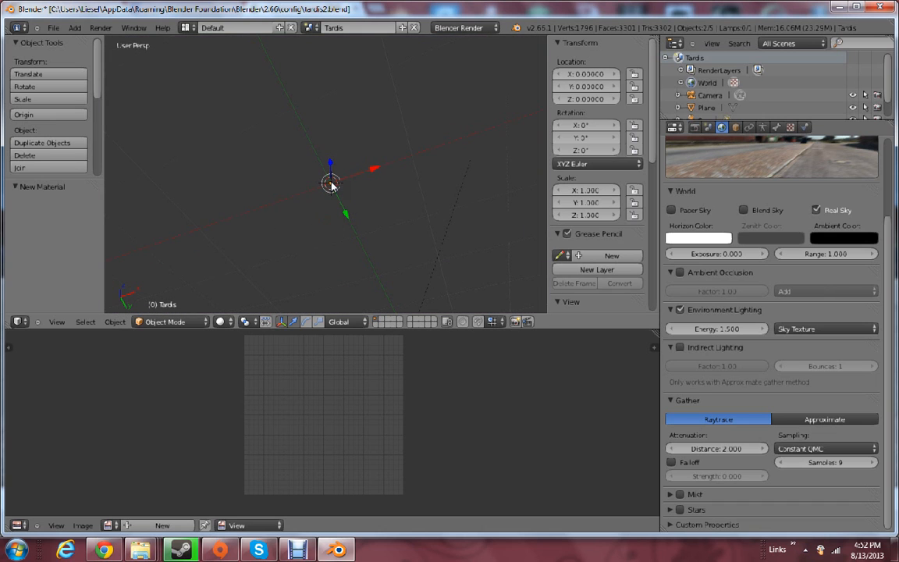
right_click(332, 184)
key("KP_Decimal")
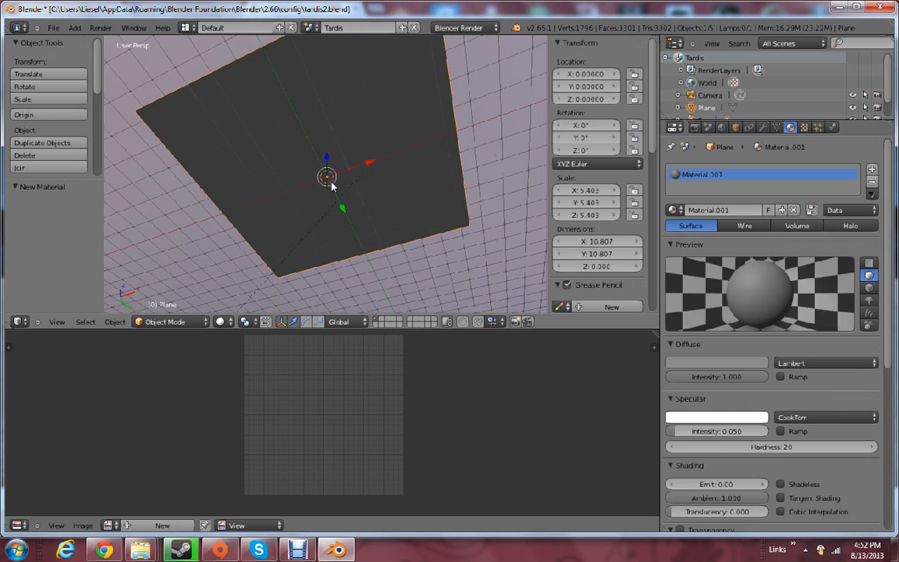
right_click(332, 184)
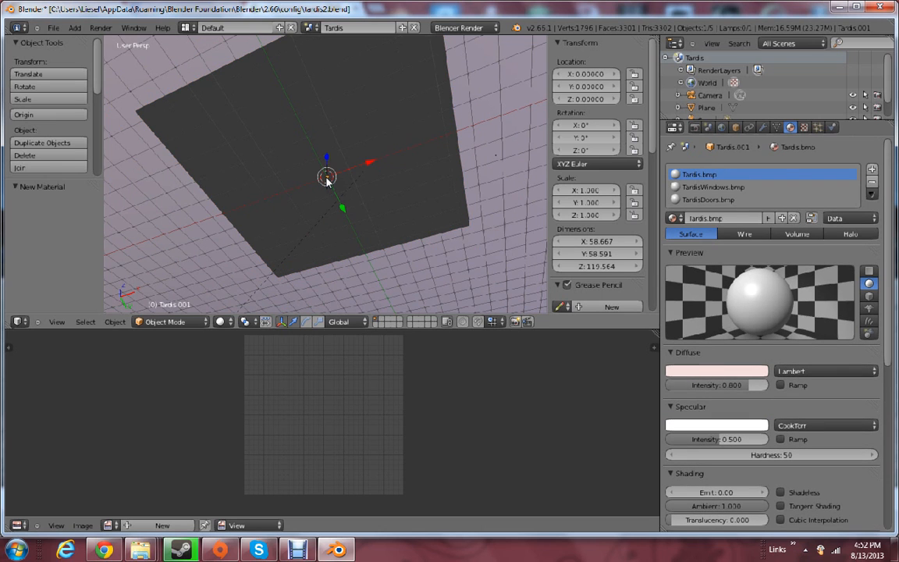
key("KP_Decimal")
middle_click_drag(317, 225, 337, 284)
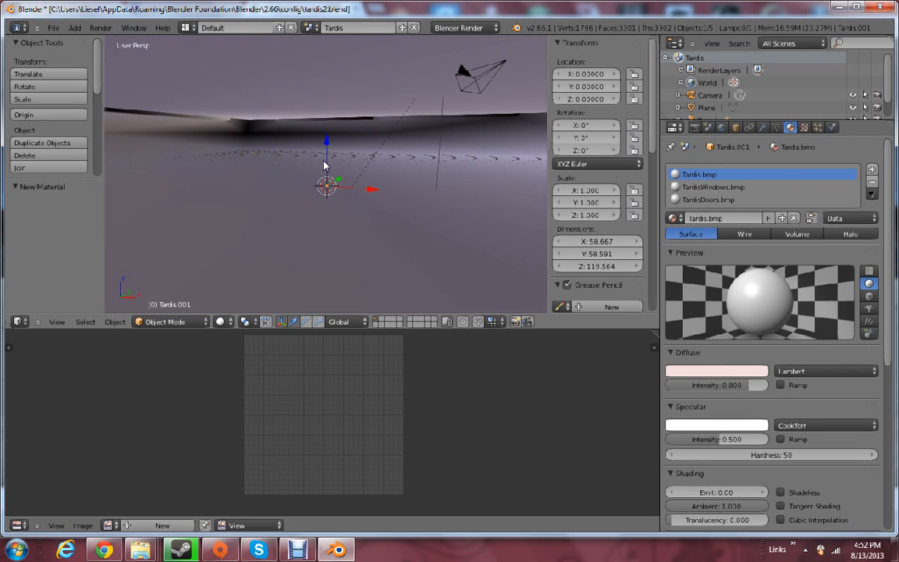
left_click_drag(325, 165, 356, 94)
middle_click_drag(354, 123, 335, 195)
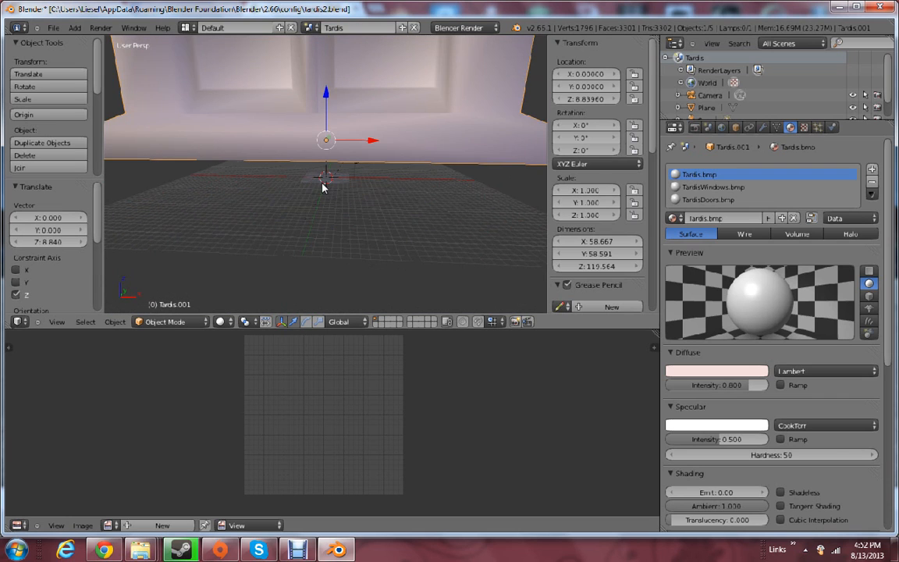
key("ctrl+z")
Raise the Tardis.001 mesh about 3.121 units along the Z axis above the ground plane
scroll(309, 199, "up", 8)
scroll(317, 216, "up", 3)
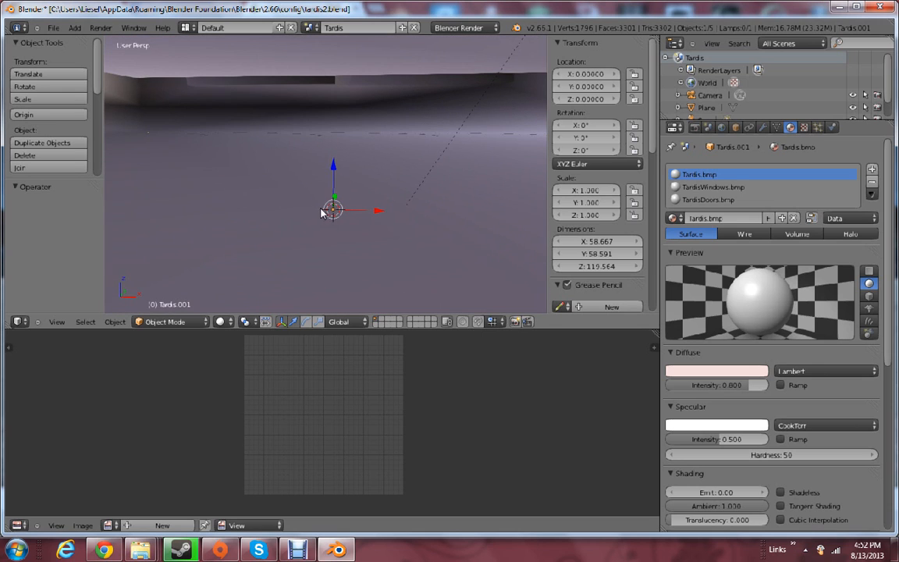
middle_click_drag(322, 211, 351, 197)
left_click_drag(337, 167, 345, 24)
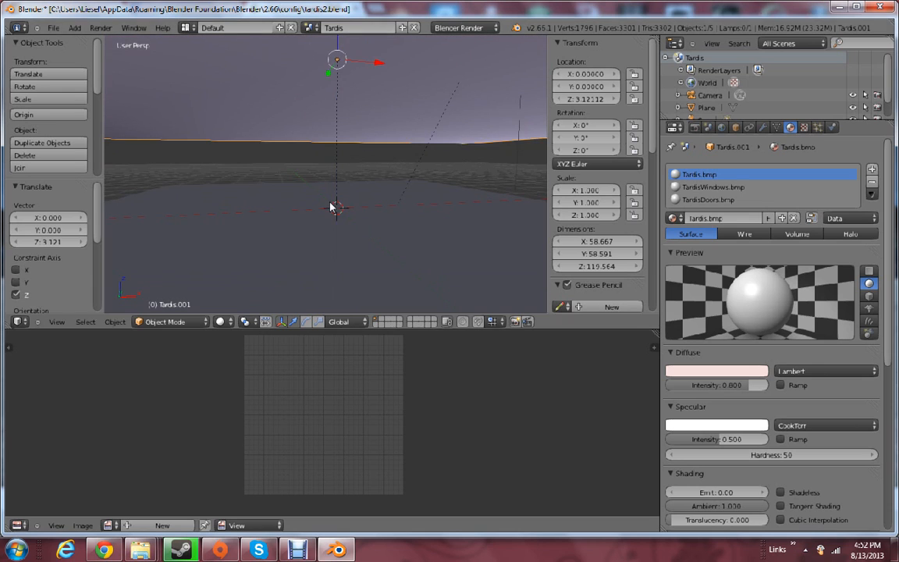
middle_click_drag(334, 207, 393, 194)
scroll(348, 252, "up", 7)
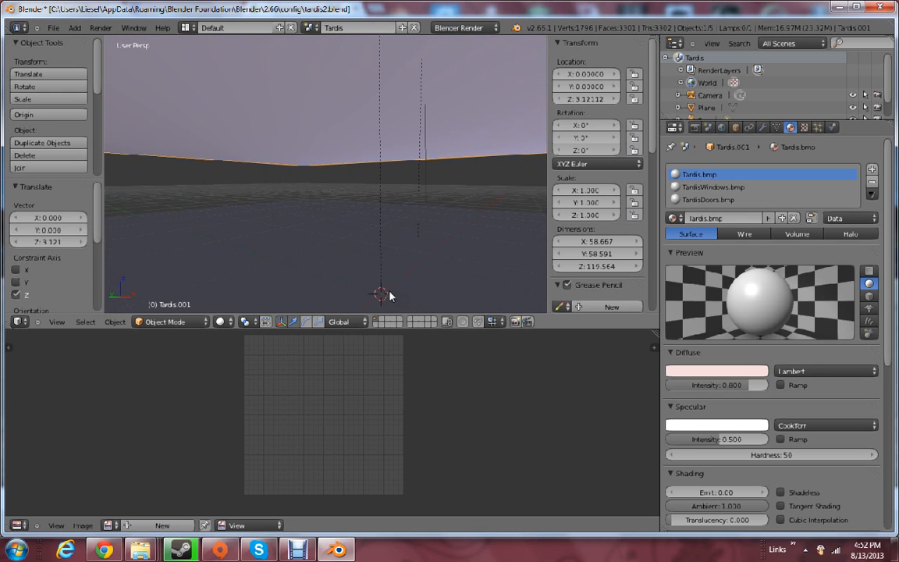
Select the parent Tardis object and set its X, Y and Z scale to 0.025
middle_click_drag(388, 297, 434, 162)
right_click(371, 201)
right_click(371, 202)
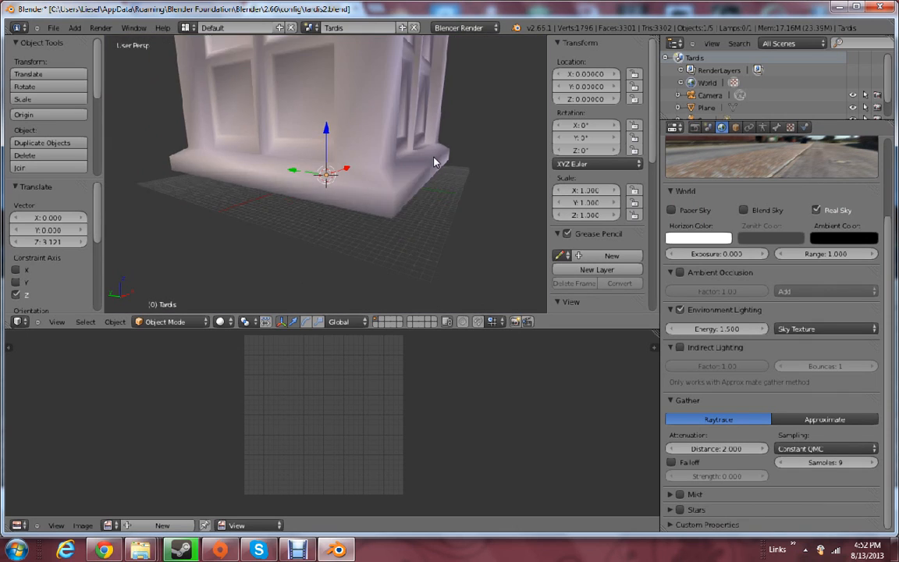
scroll(434, 162, "down", 3)
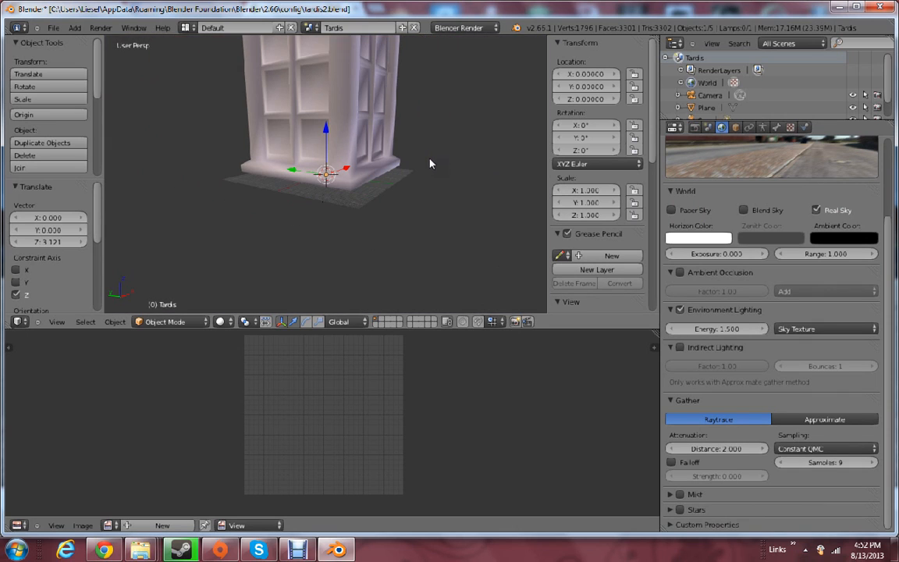
left_click(574, 192)
key("BackSpace")
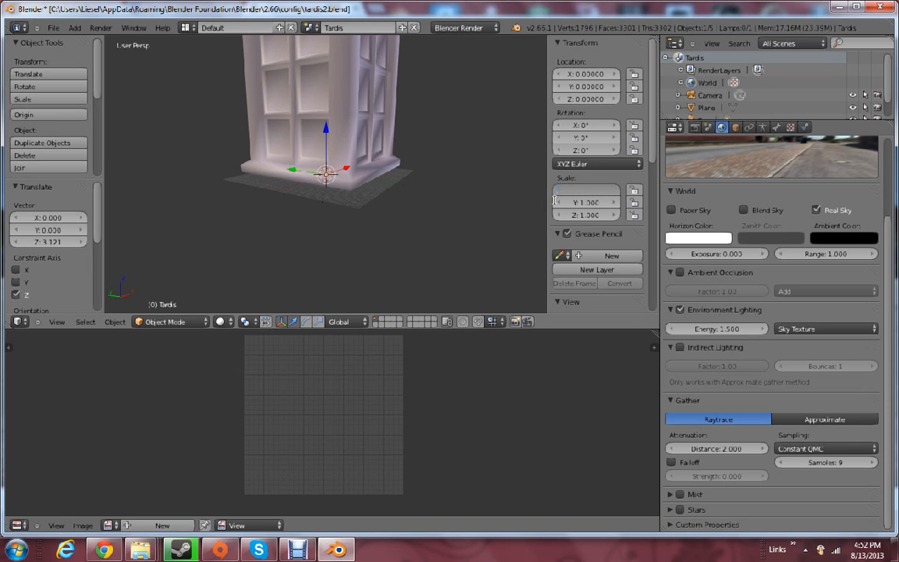
type(".025")
key("Tab")
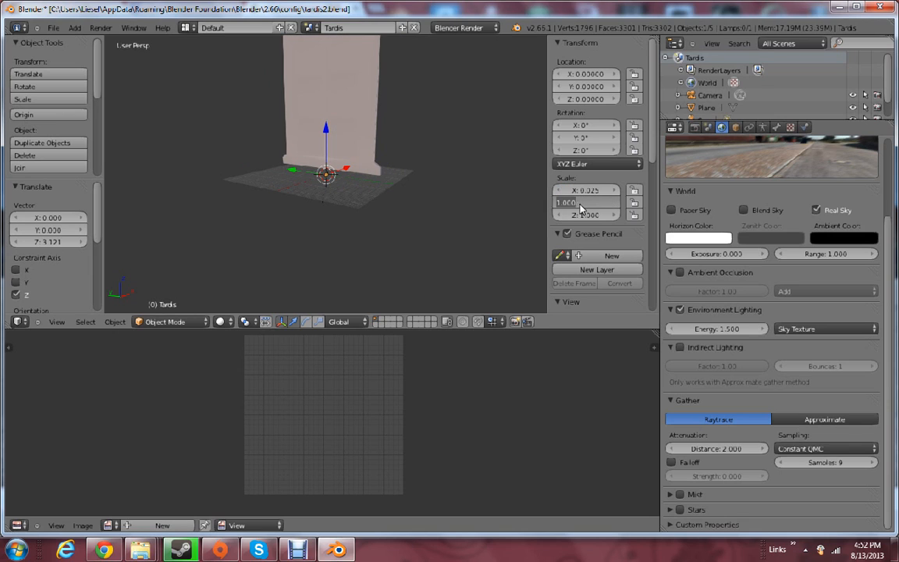
key("BackSpace")
type(".025")
key("Tab")
key("BackSpace")
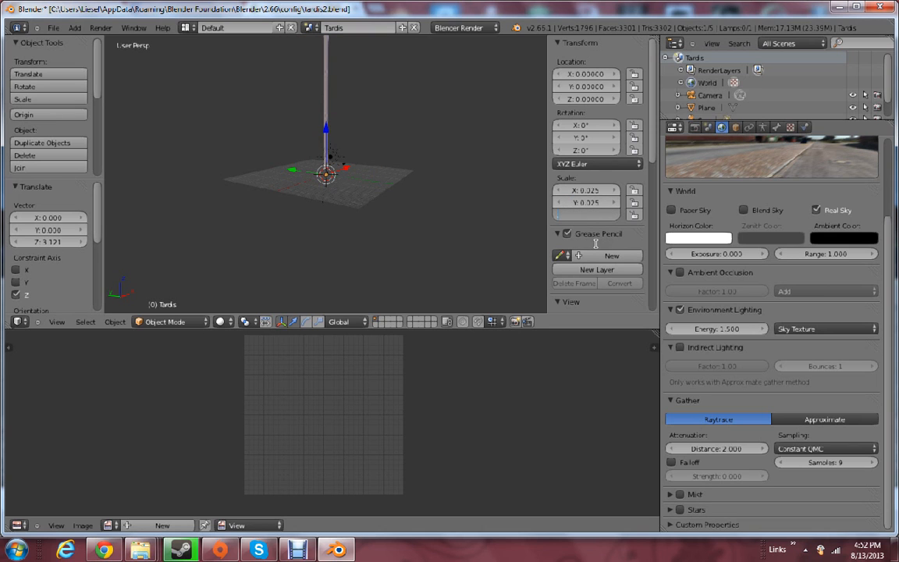
type(".025")
key("Return")
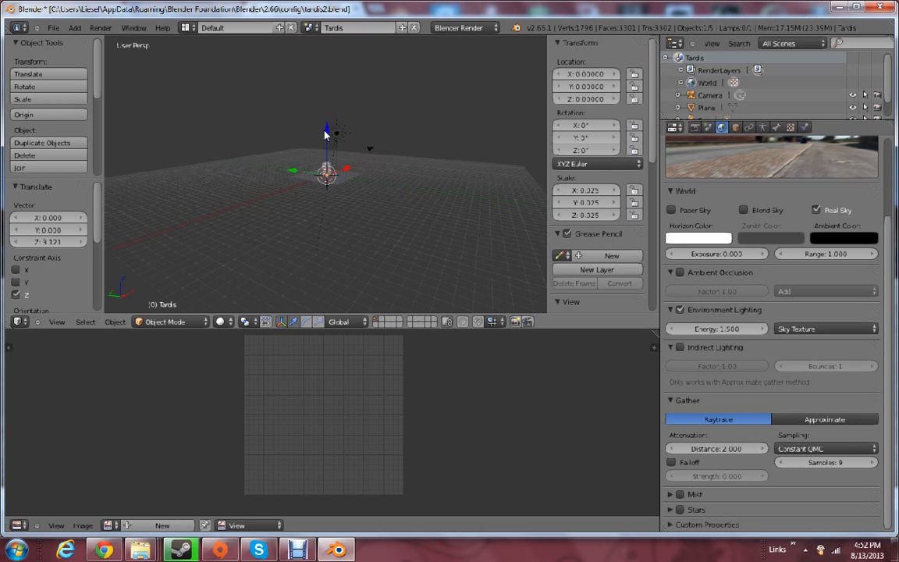
Select the Tardis.001 mesh and set its Z location to 0 so it rests on the ground plane
scroll(327, 196, "up", 3)
scroll(326, 195, "up", 8)
scroll(350, 222, "down", 2)
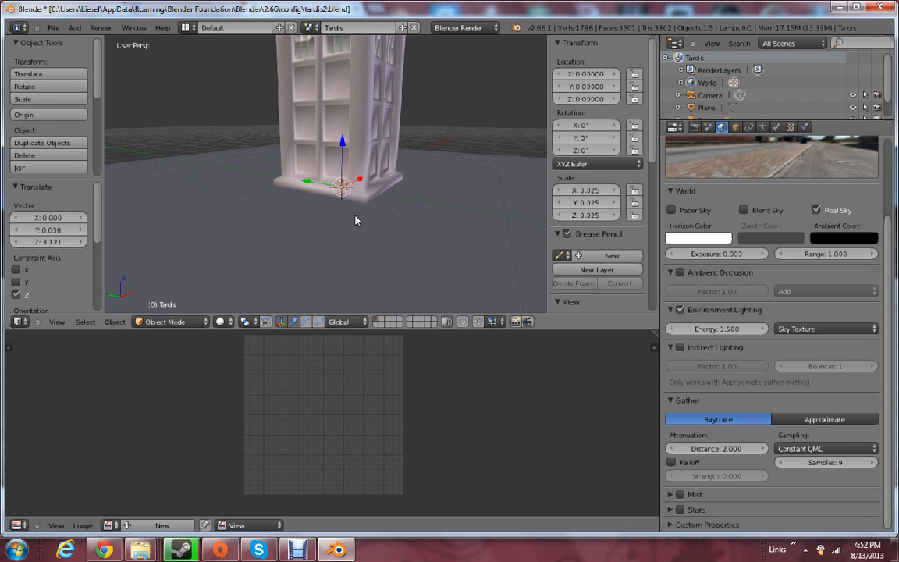
middle_click_drag(358, 219, 388, 202)
right_click(372, 173)
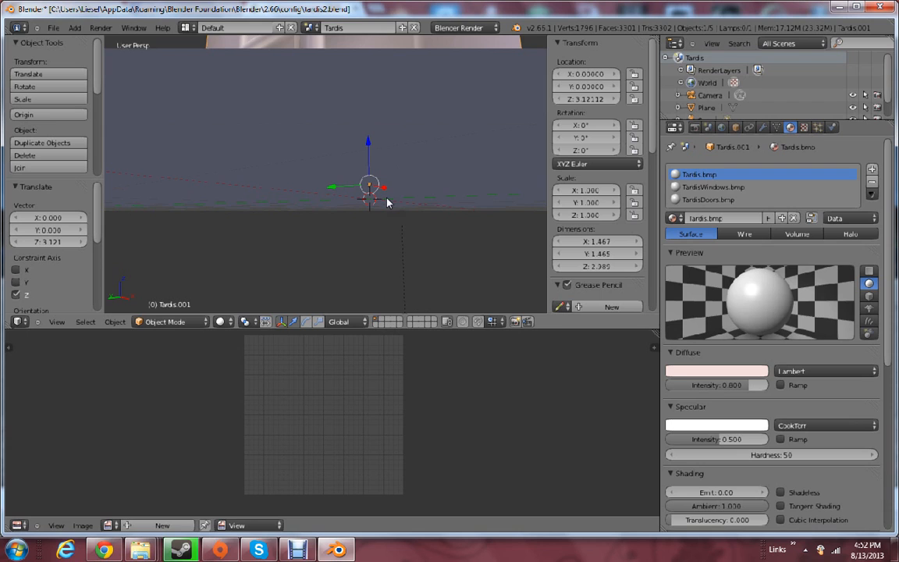
left_click(586, 100)
type("0")
key("Return")
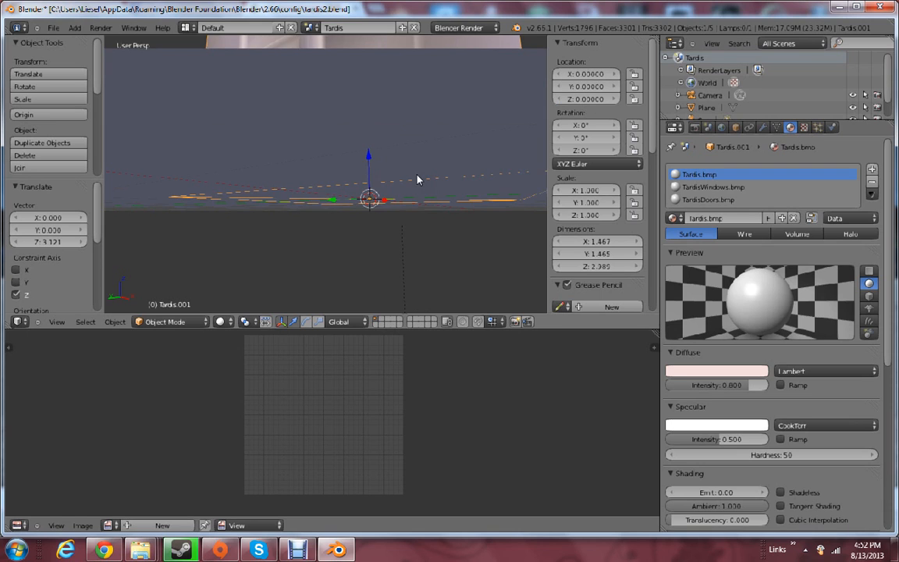
Inspect how the scaled police box sits on the ground plane from several angles
middle_click_drag(417, 177, 405, 212)
right_click(359, 199)
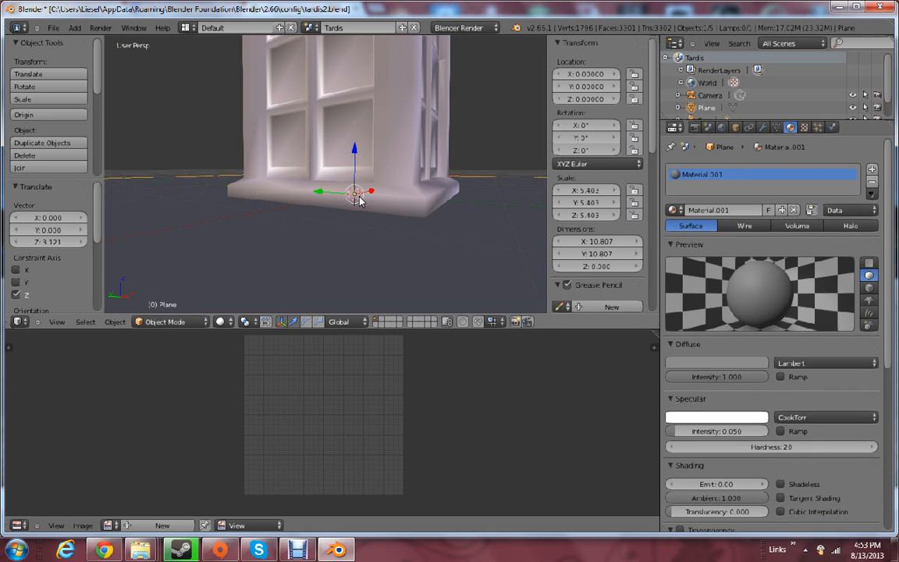
scroll(359, 199, "down", 5)
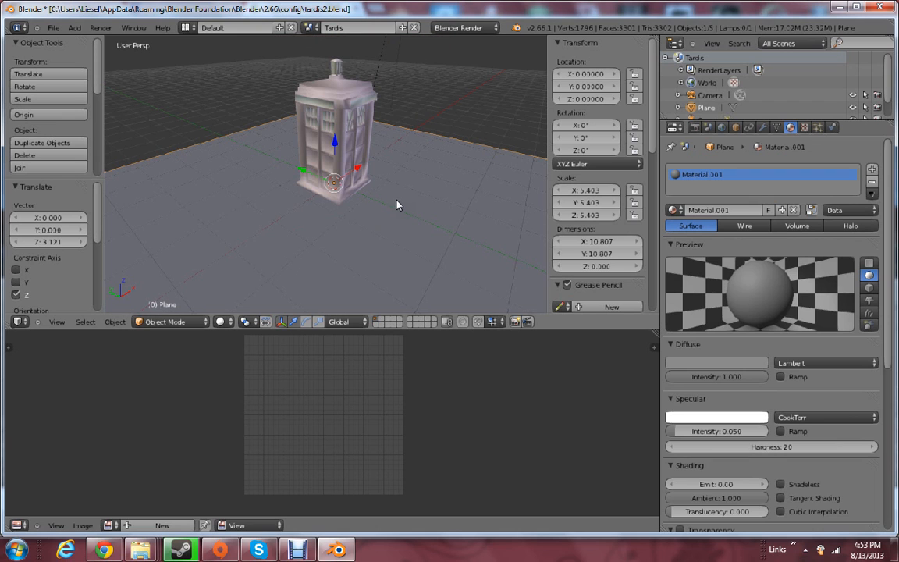
scroll(393, 174, "up", 2)
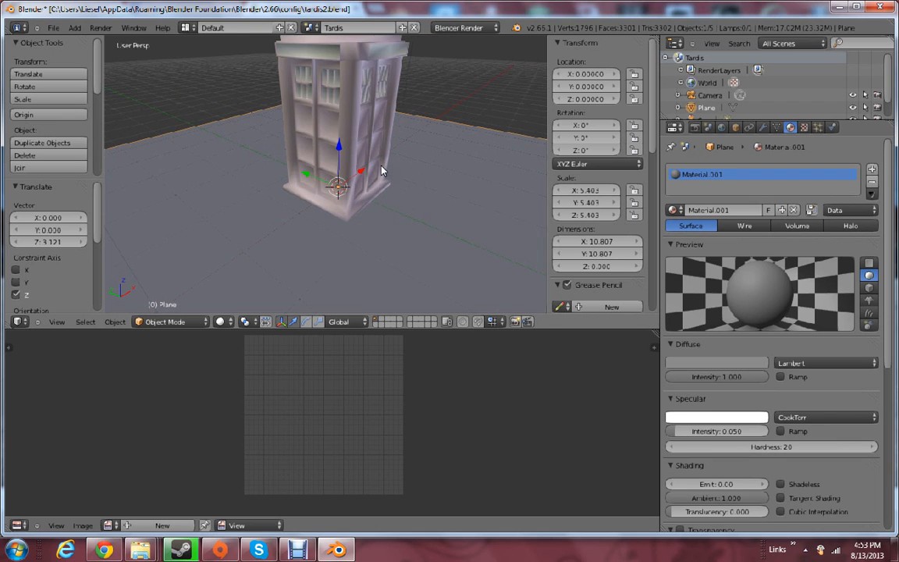
middle_click_drag(381, 168, 410, 182)
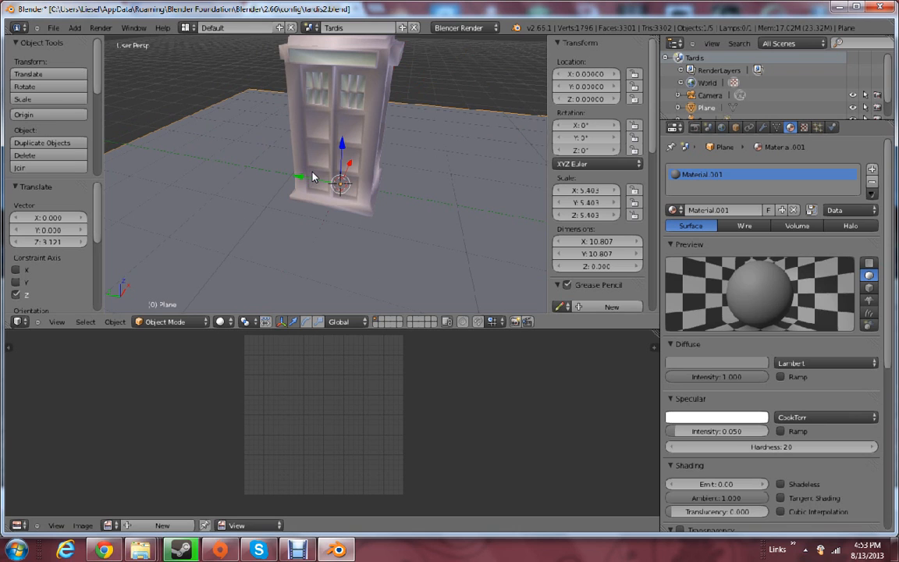
scroll(312, 177, "up", 2)
Select the Tardis.001 mesh and switch it from Object Mode to Edit Mode
right_click(367, 140)
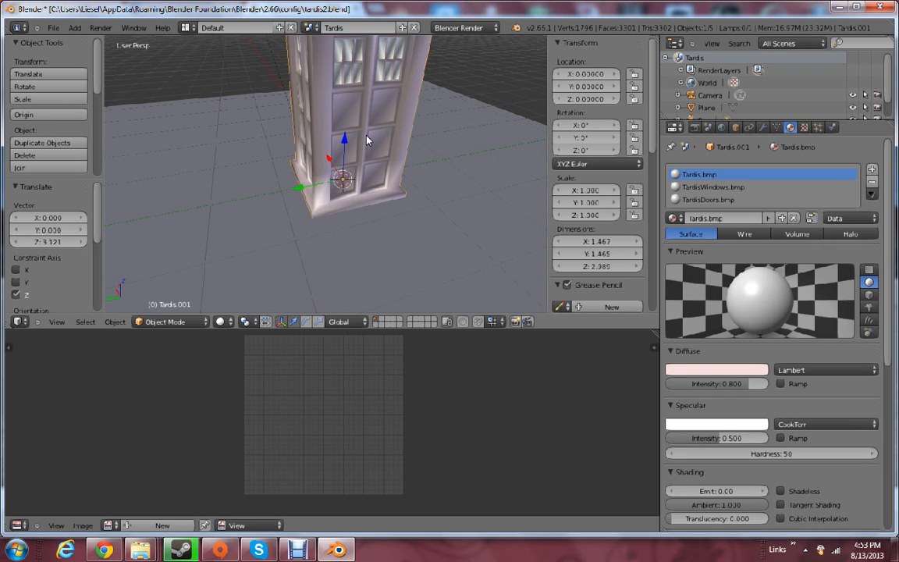
middle_click_drag(362, 147, 207, 305, "shift")
scroll(347, 217, "down", 3)
scroll(349, 249, "up", 4)
scroll(363, 248, "up", 1)
scroll(371, 191, "up", 5)
scroll(334, 209, "up", 2)
left_click(176, 323)
left_click(175, 351)
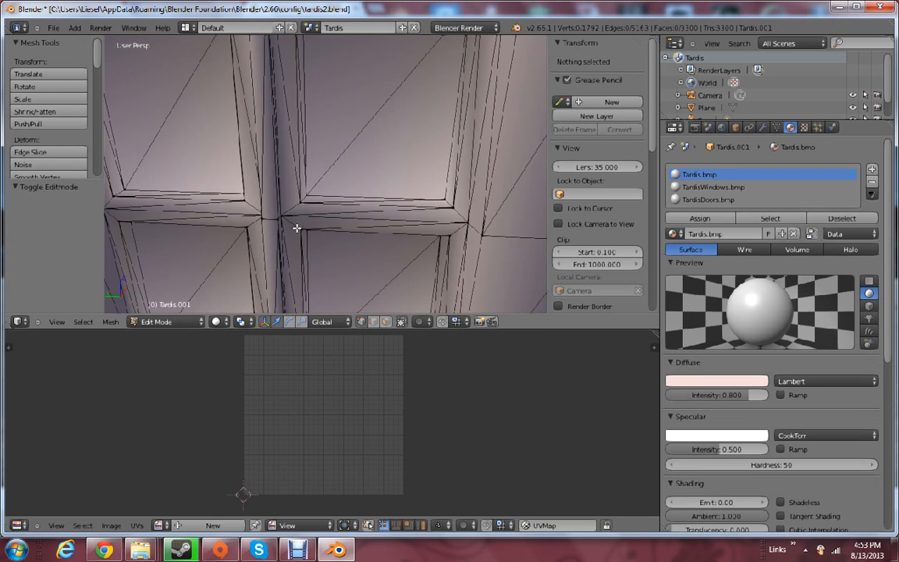
Switch to face selection and select the upper triangle of the left door's panel just below the window
scroll(297, 227, "down", 4)
middle_click_drag(329, 203, 301, 183)
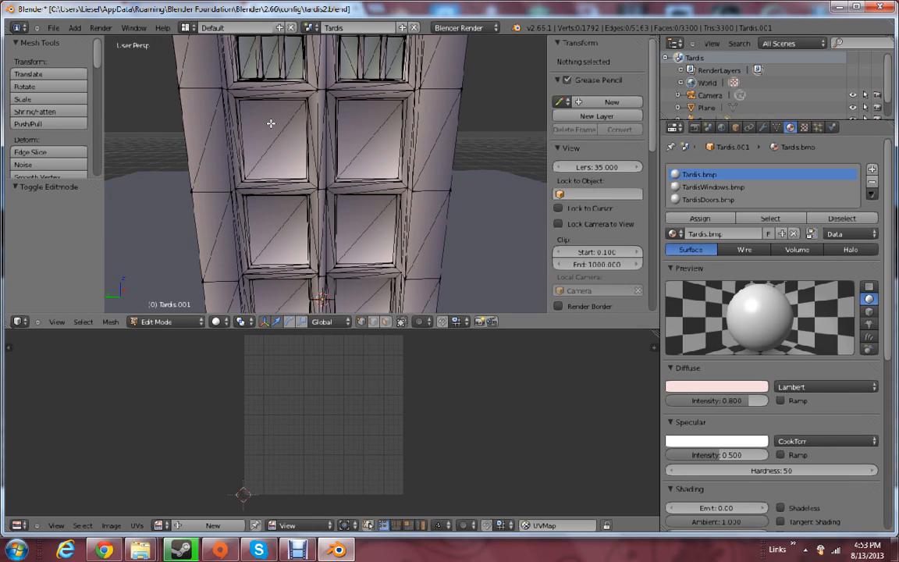
middle_click_drag(270, 124, 263, 120)
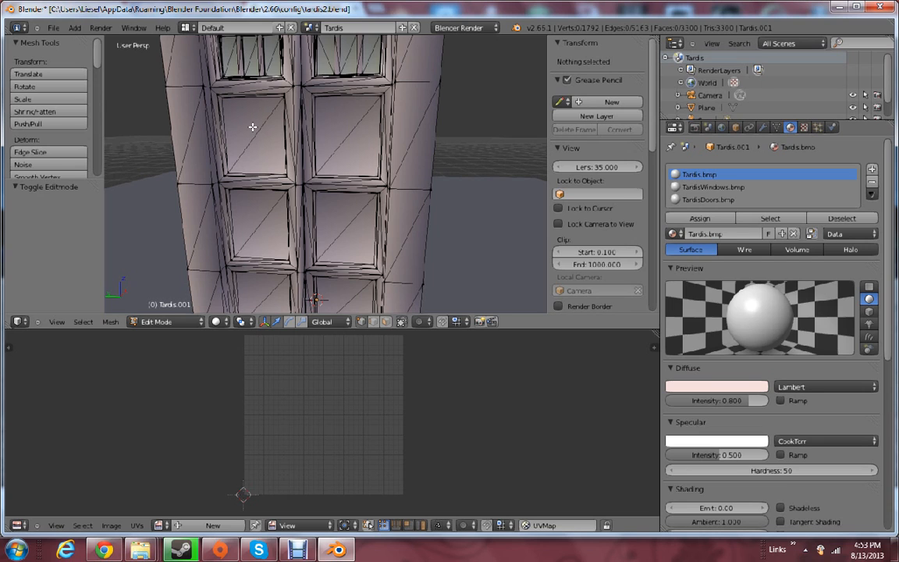
middle_click_drag(249, 127, 283, 156)
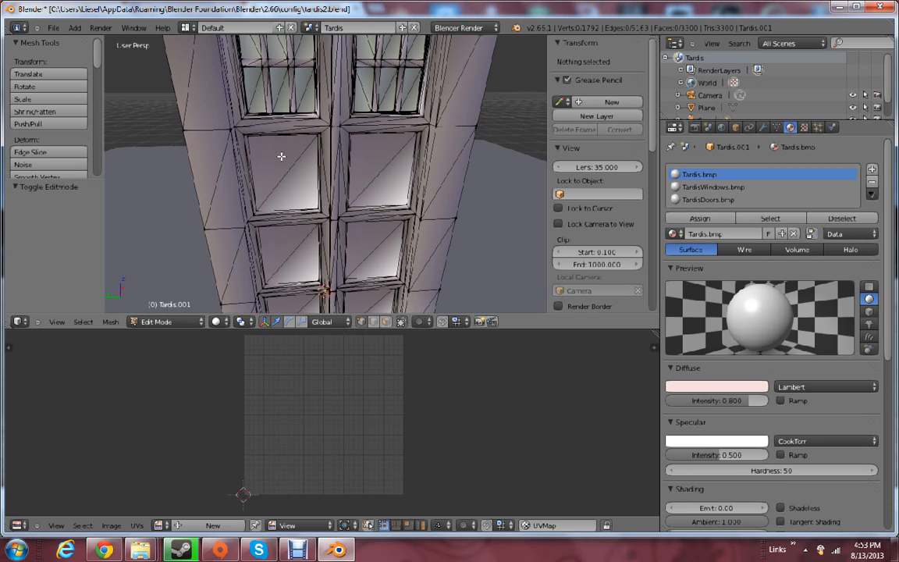
left_click(387, 322)
right_click(286, 167)
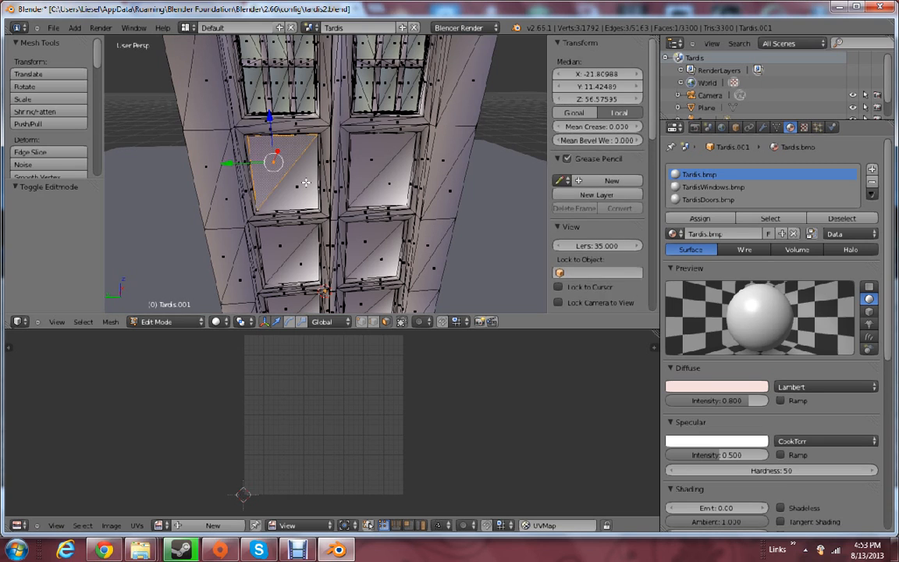
Apply flat shading to both triangles of the left door's panel just below the window
scroll(89, 148, "down", 5)
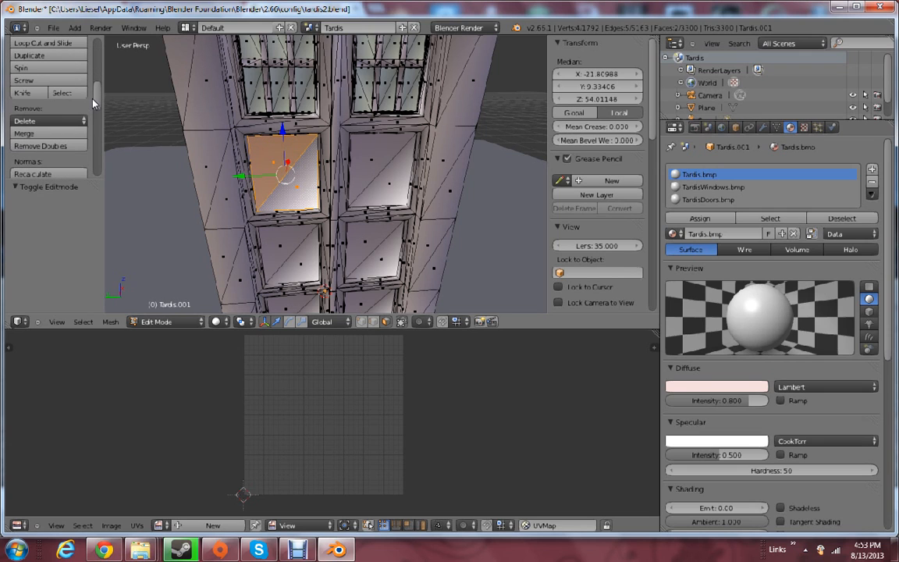
scroll(88, 125, "down", 5)
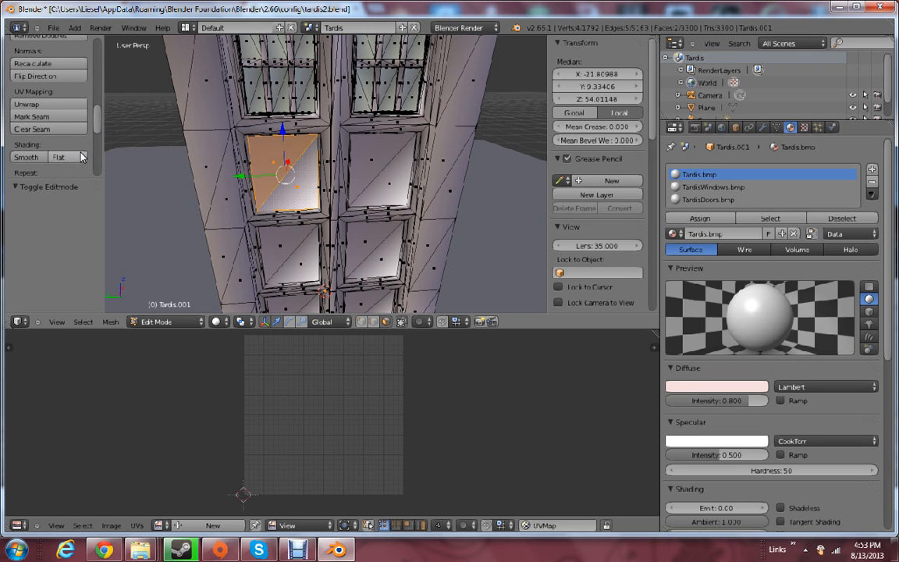
left_click(59, 157)
Return to Object Mode and examine the flat-shaded door panel against its neighbouring panels, up close and from afar
scroll(216, 256, "up", 6)
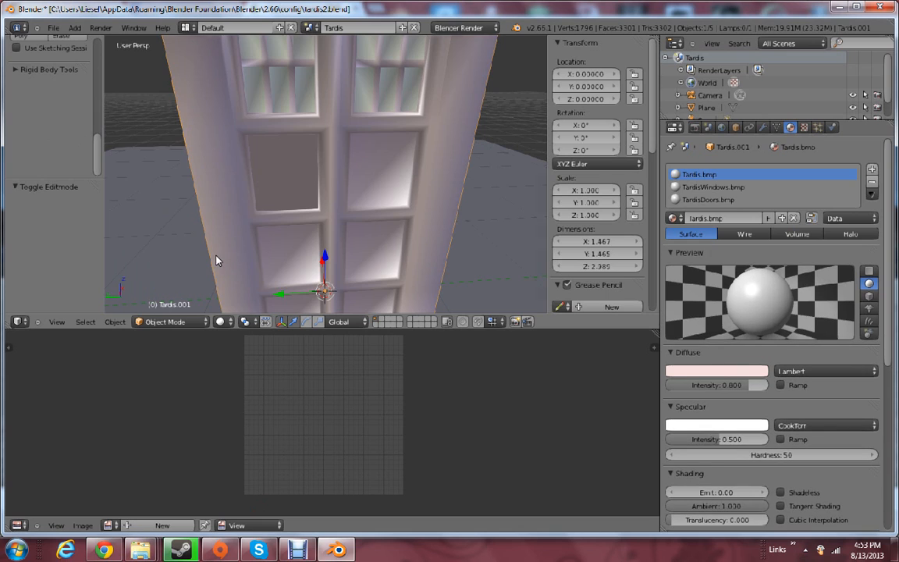
scroll(213, 232, "up", 3)
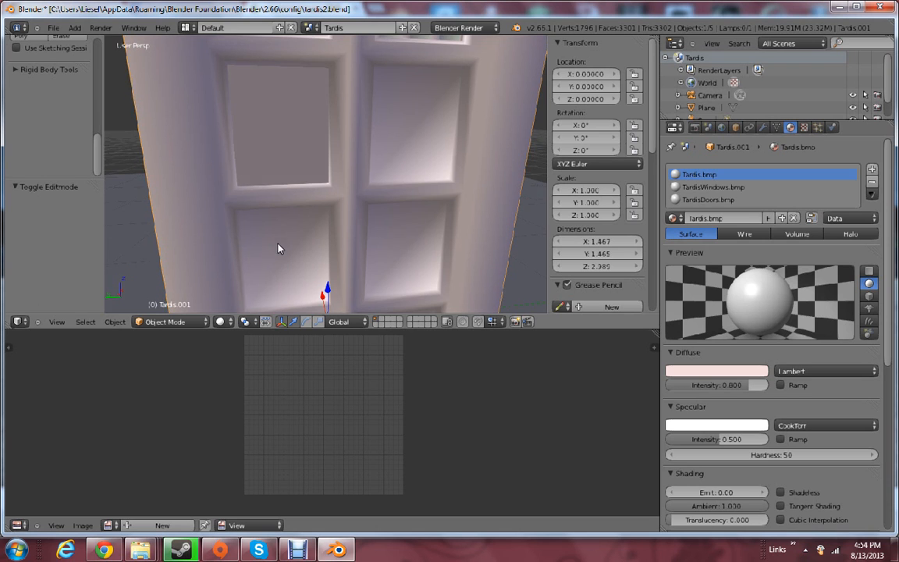
middle_click_drag(281, 249, 277, 203)
scroll(337, 251, "down", 4)
scroll(307, 177, "up", 4)
scroll(301, 190, "up", 4)
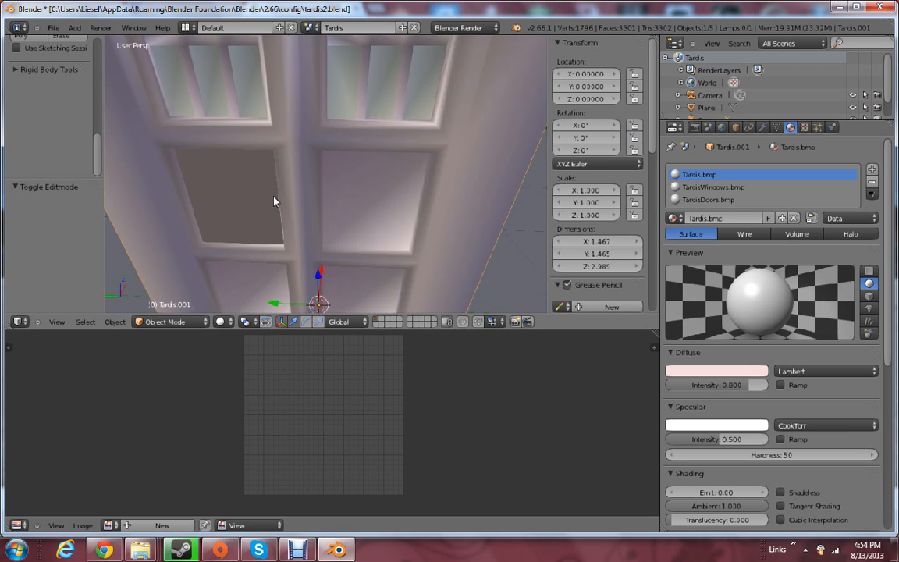
scroll(274, 202, "up", 3)
scroll(274, 201, "down", 7)
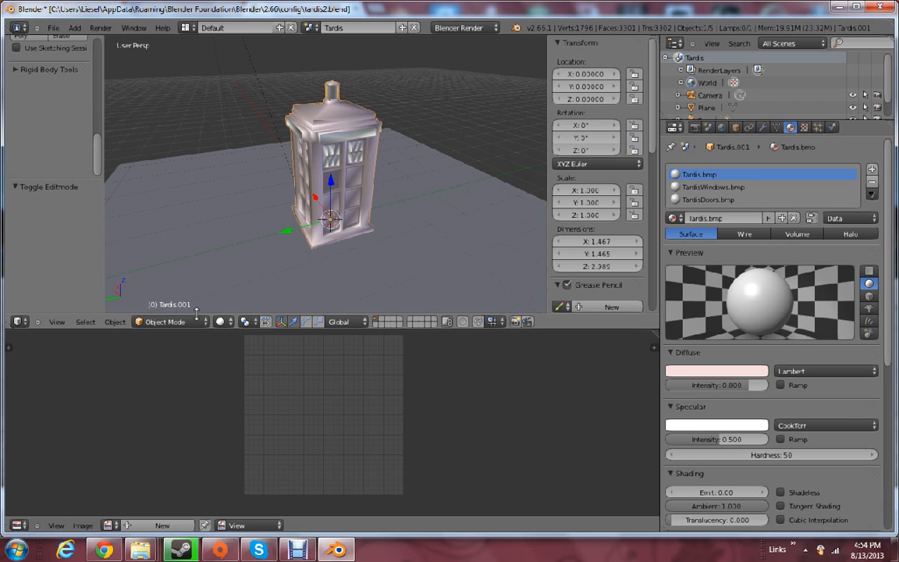
Switch Tardis.001 to Edit Mode and select all faces that use the Tardis.bmp material
left_click(166, 322)
left_click(168, 297)
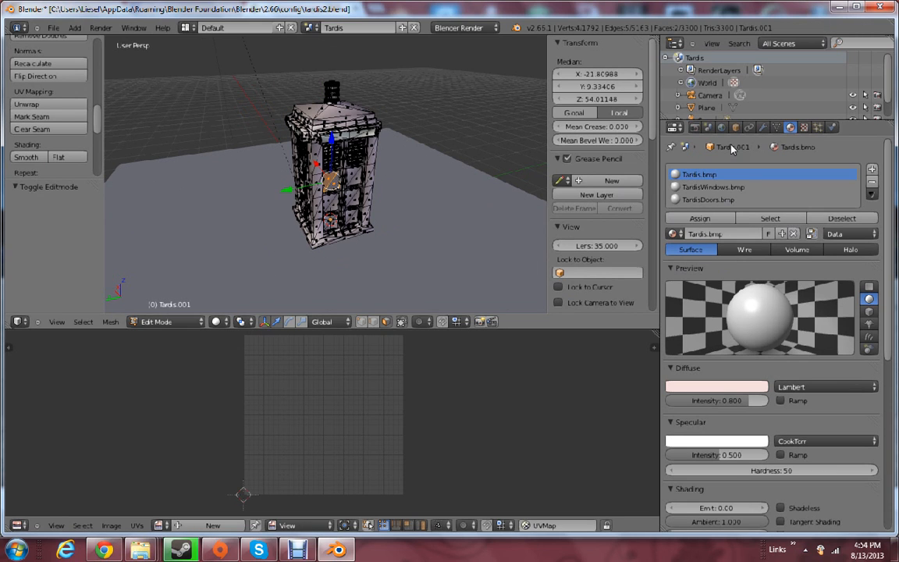
left_click(763, 219)
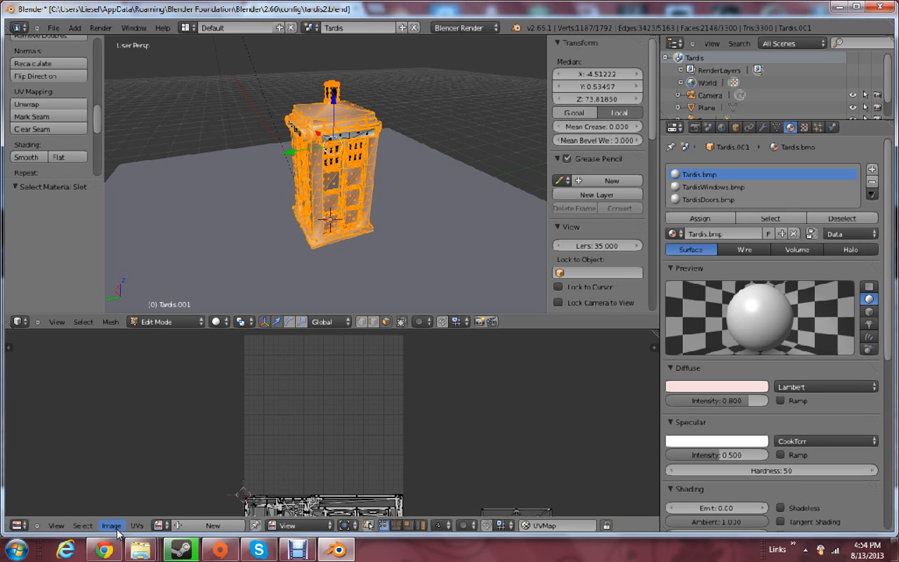
Open Tardis.tga from the tardis2 folder as the UV image for the selected body faces
middle_click_drag(108, 481, 168, 379)
middle_click_drag(261, 430, 246, 359)
scroll(301, 396, "up", 3)
middle_click_drag(300, 395, 272, 415)
scroll(270, 462, "up", 1)
scroll(270, 462, "down", 4)
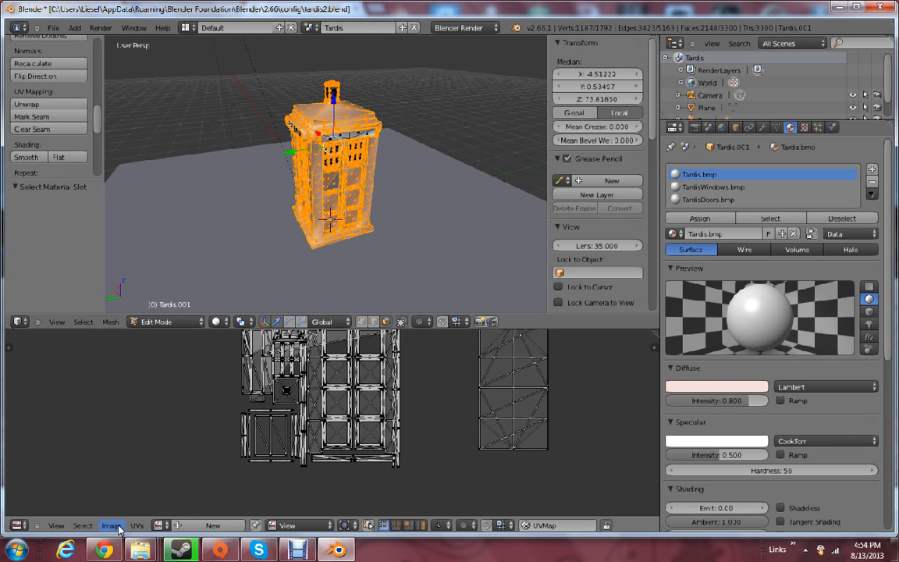
left_click(112, 525)
left_click(121, 502)
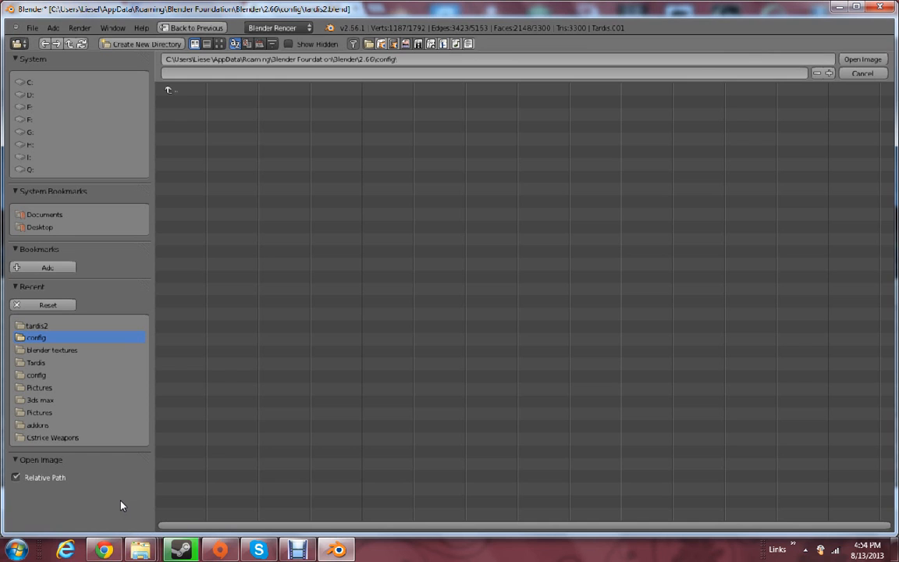
left_click(46, 327)
double_click(226, 102)
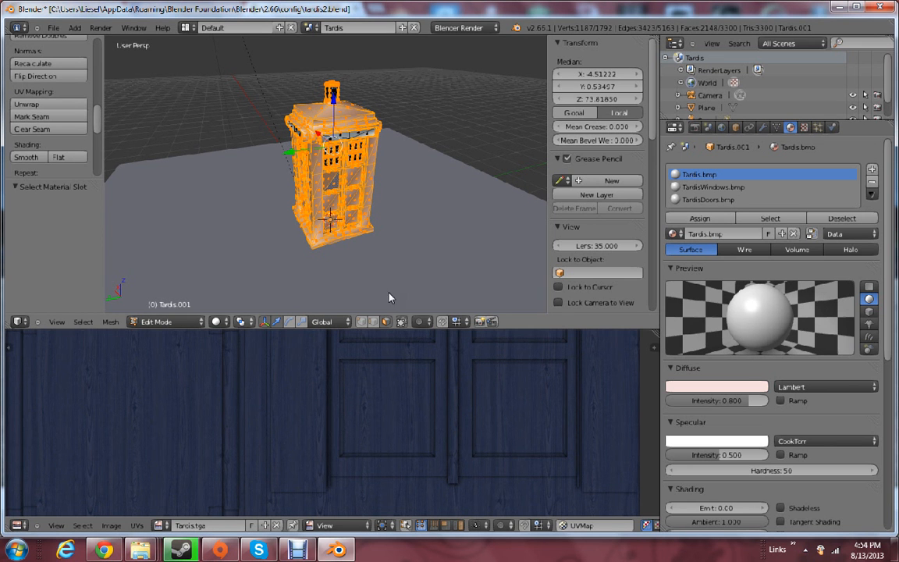
Enable Textured Solid in the 3D view's display shading settings
scroll(588, 218, "down", 8)
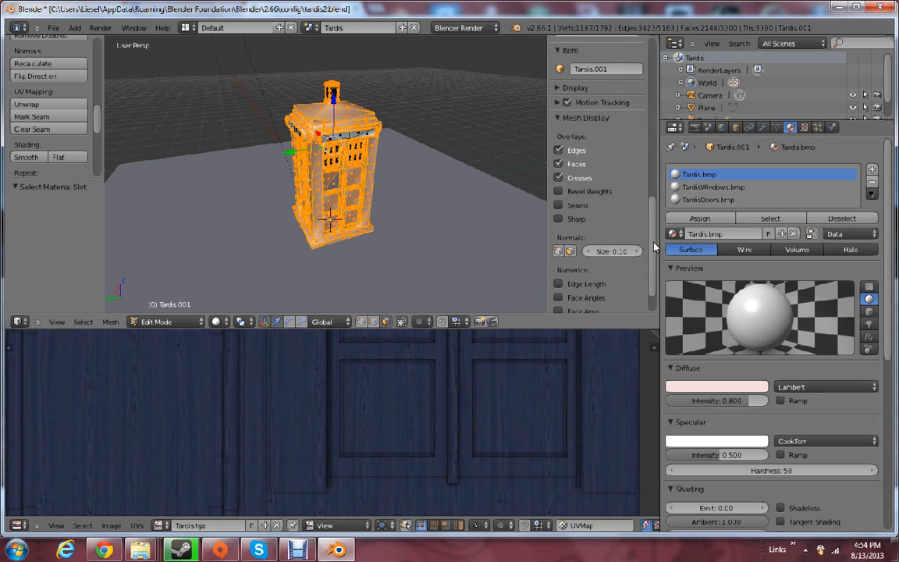
left_click(579, 88)
scroll(591, 158, "down", 4)
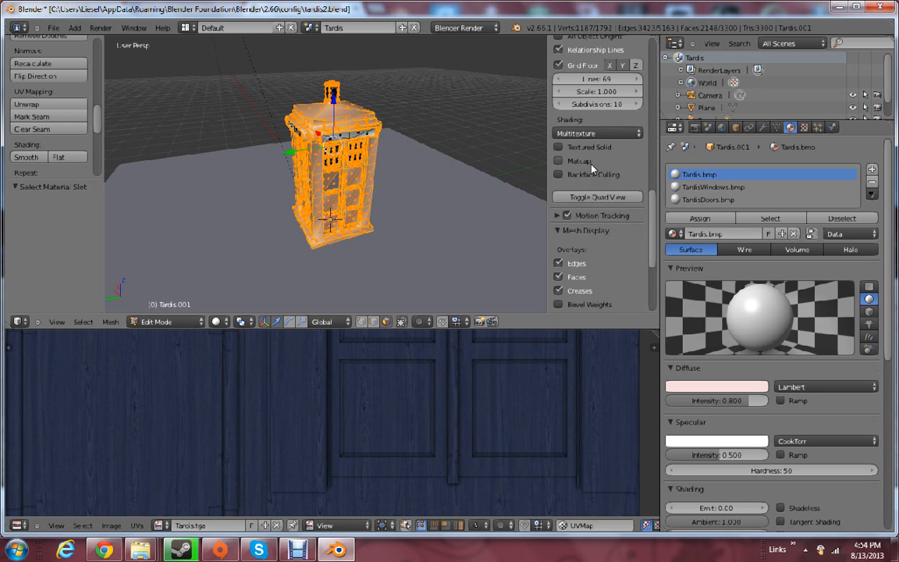
left_click(590, 149)
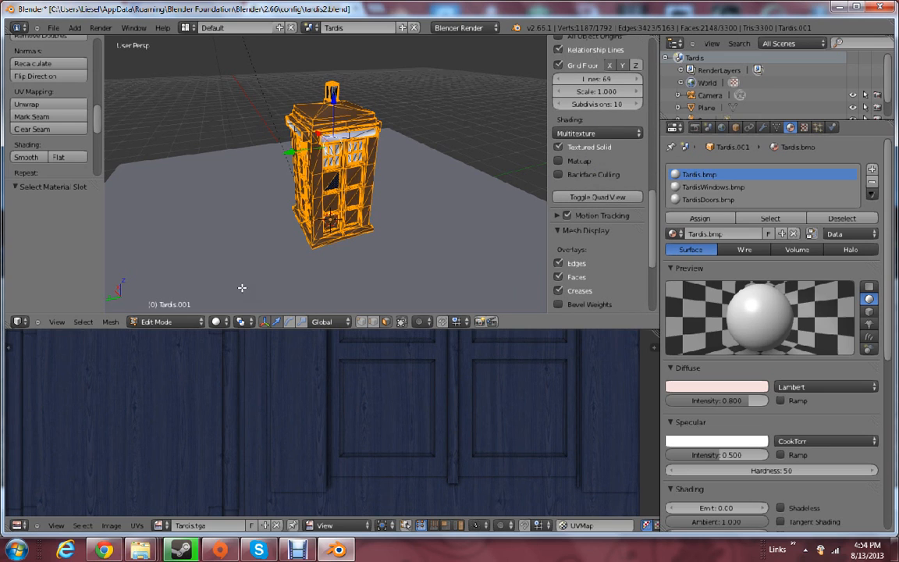
Return to Object Mode and examine the textured police box body up close and from the front
left_click(181, 322)
left_click(160, 281)
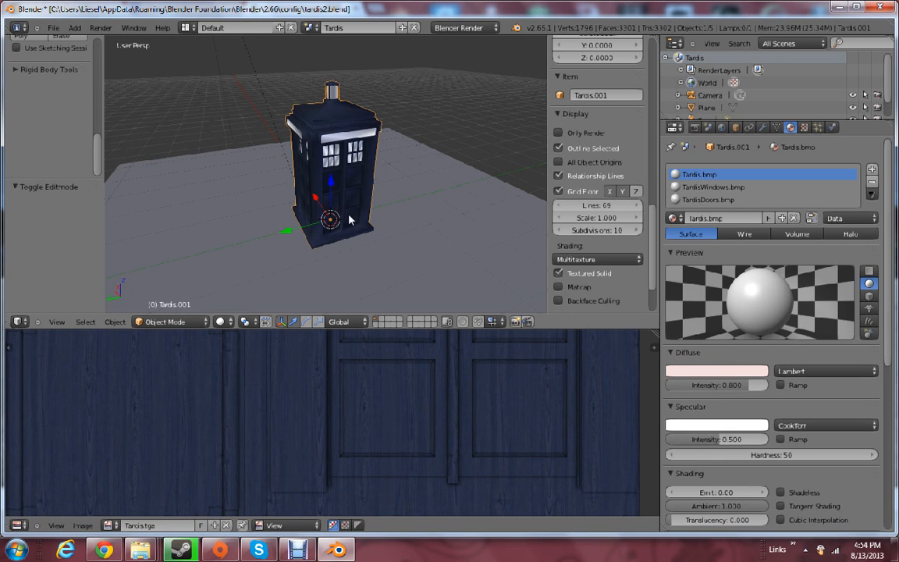
scroll(383, 212, "up", 6)
middle_click_drag(377, 215, 573, 271)
scroll(431, 209, "down", 3)
middle_click_drag(322, 163, 299, 188)
scroll(299, 192, "down", 1)
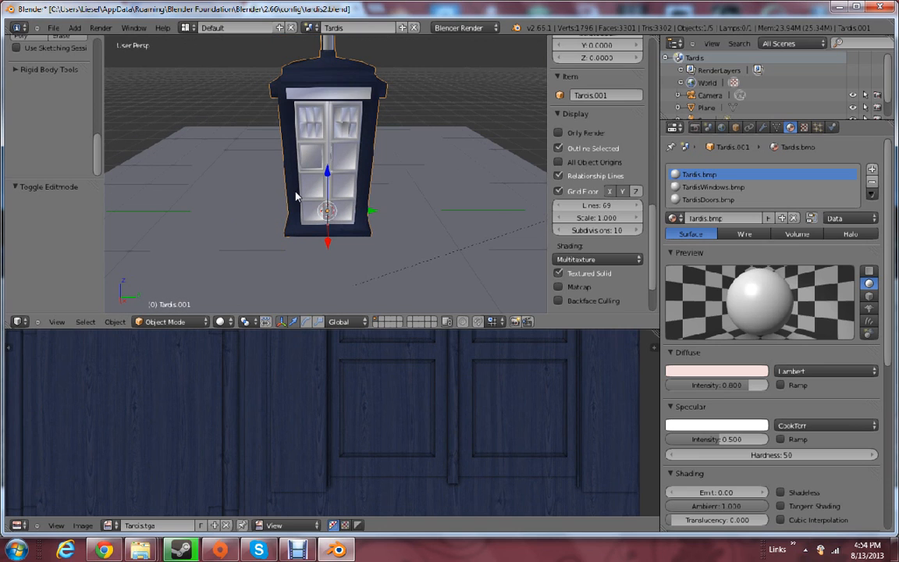
Switch Tardis.001 to Edit Mode and clear the body face selection
left_click(143, 324)
left_click(156, 322)
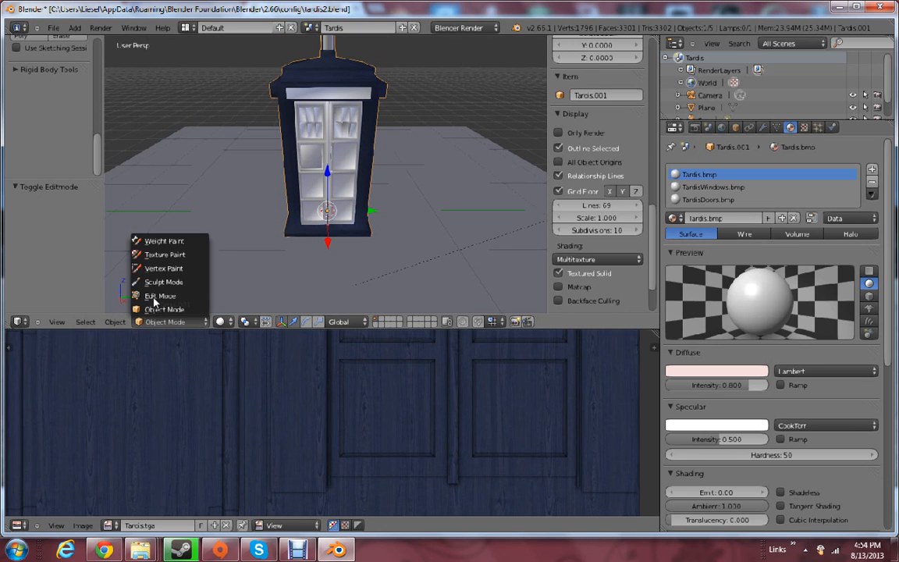
left_click(160, 299)
key("a")
left_click(740, 200)
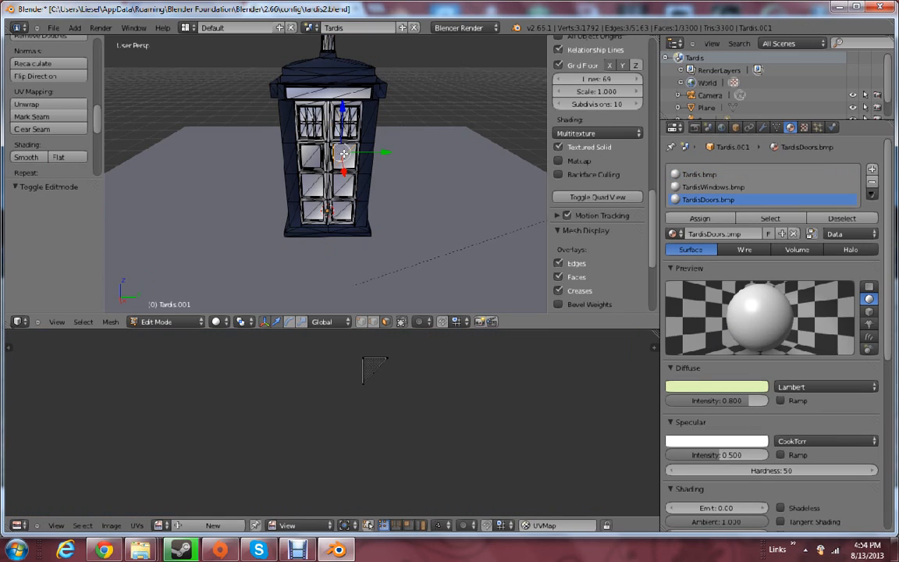
left_click(714, 188)
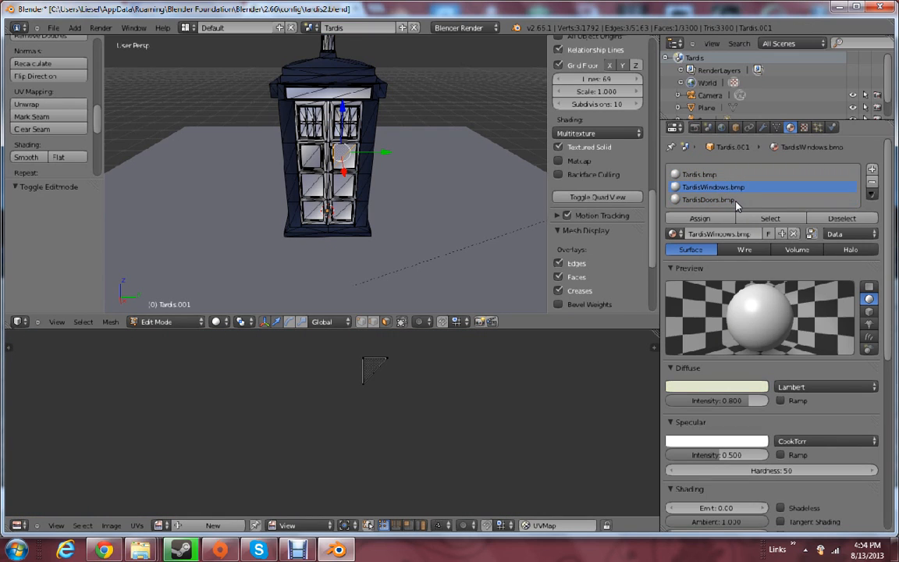
left_click(771, 219)
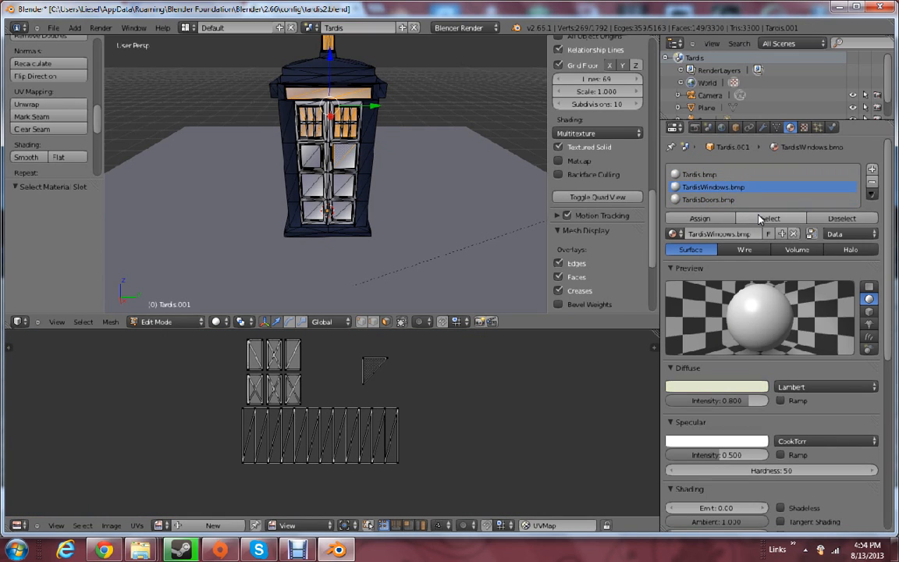
left_click(841, 218)
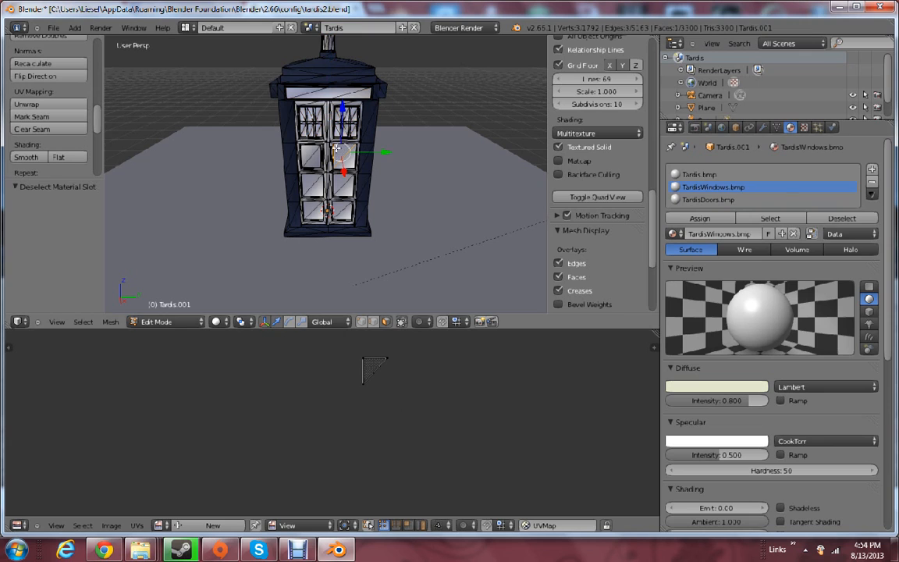
Select all faces using the TardisDoors.bmp material and open TardisDoors.tga from the tardis2 folder as their UV image
left_click(706, 200)
left_click(770, 219)
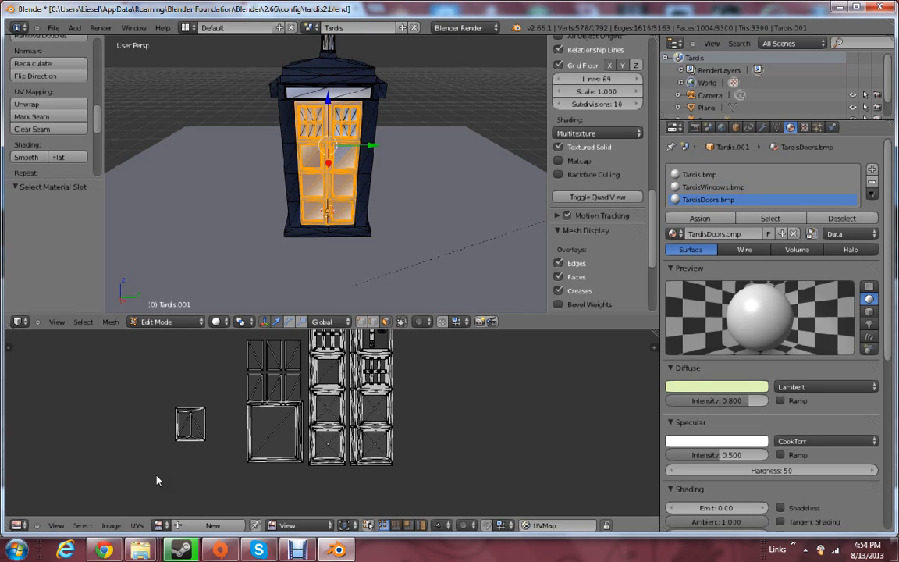
left_click(113, 524)
left_click(135, 502)
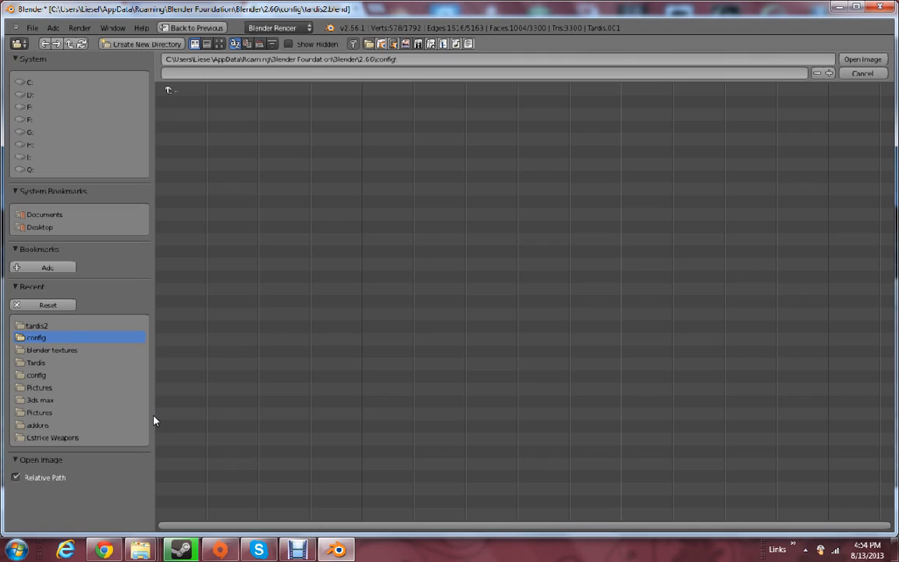
left_click(66, 327)
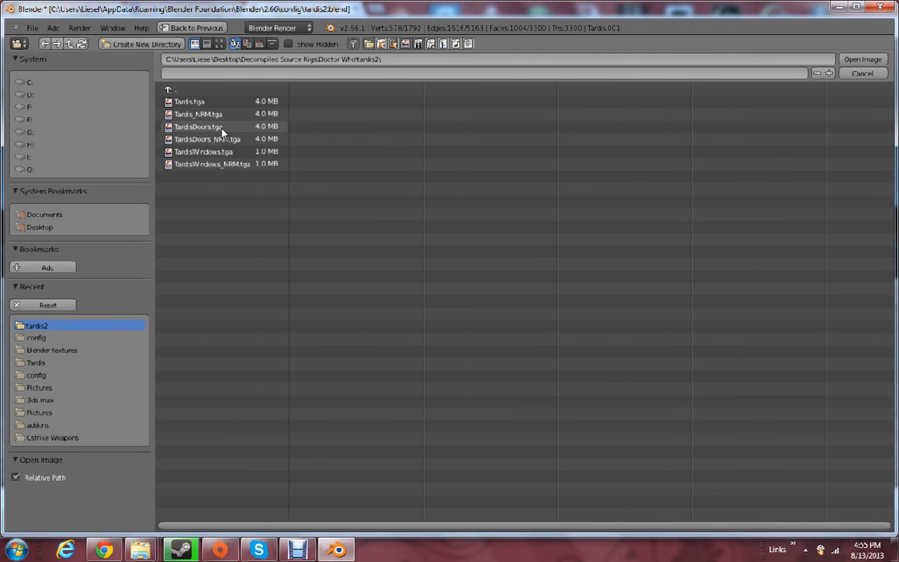
double_click(188, 124)
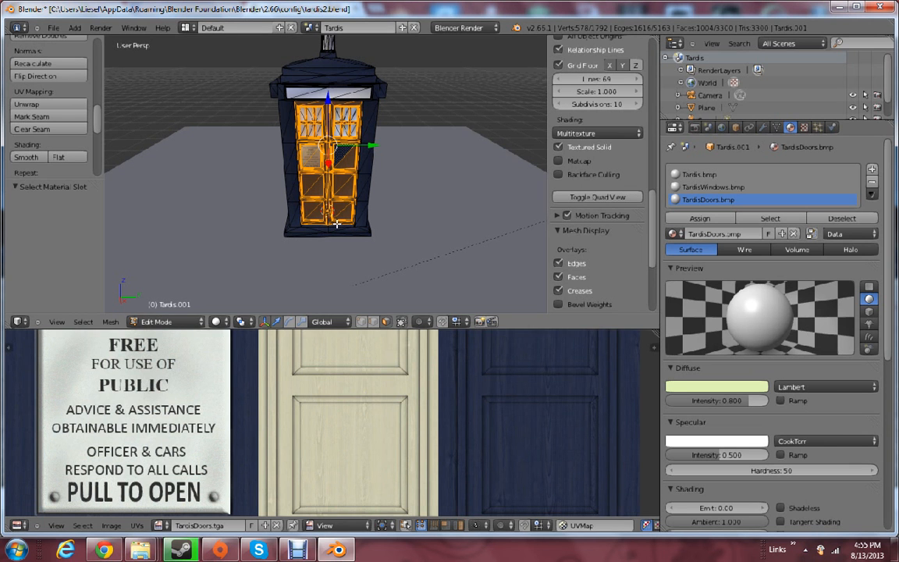
Examine the TardisDoors.tga image, and check the textured doors in Object Mode
middle_click_drag(336, 224, 355, 209)
scroll(288, 421, "down", 5)
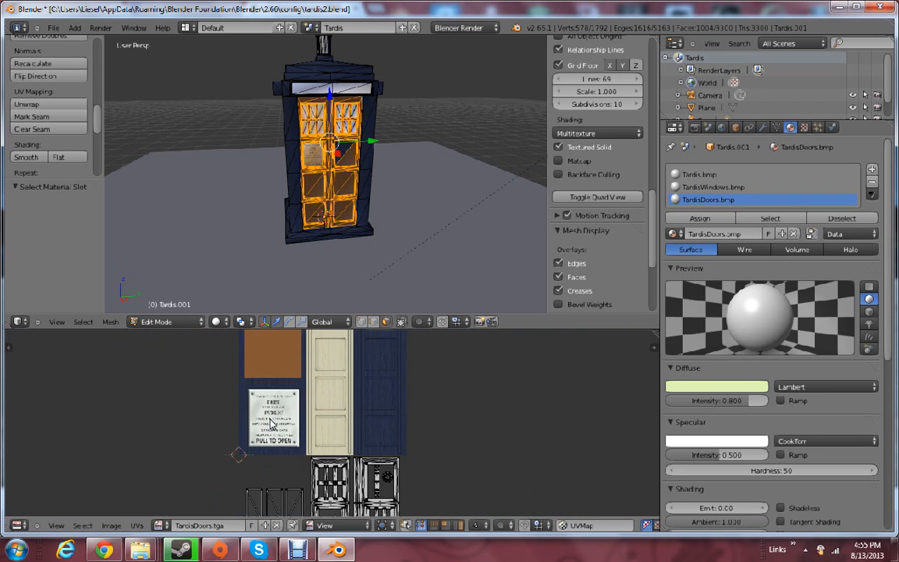
left_click(161, 322)
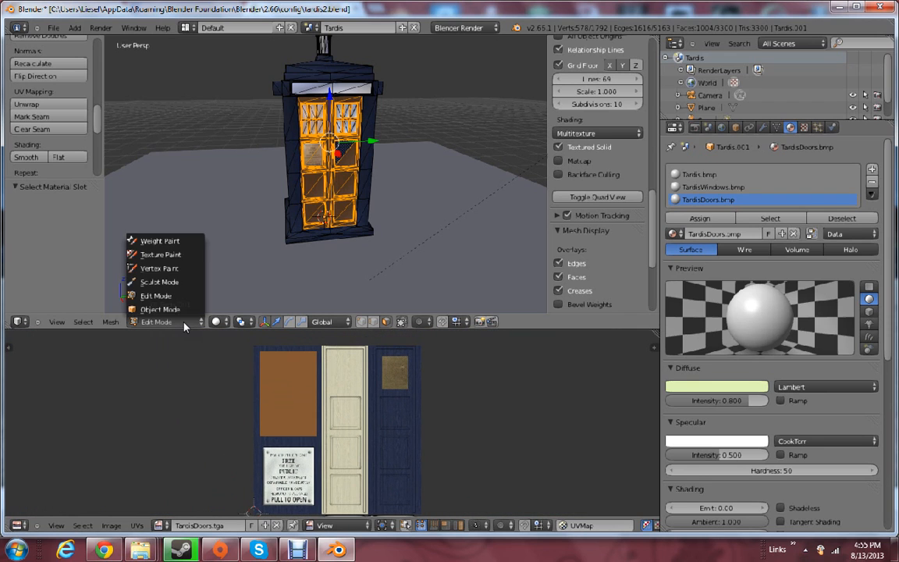
left_click(166, 290)
scroll(304, 246, "up", 4)
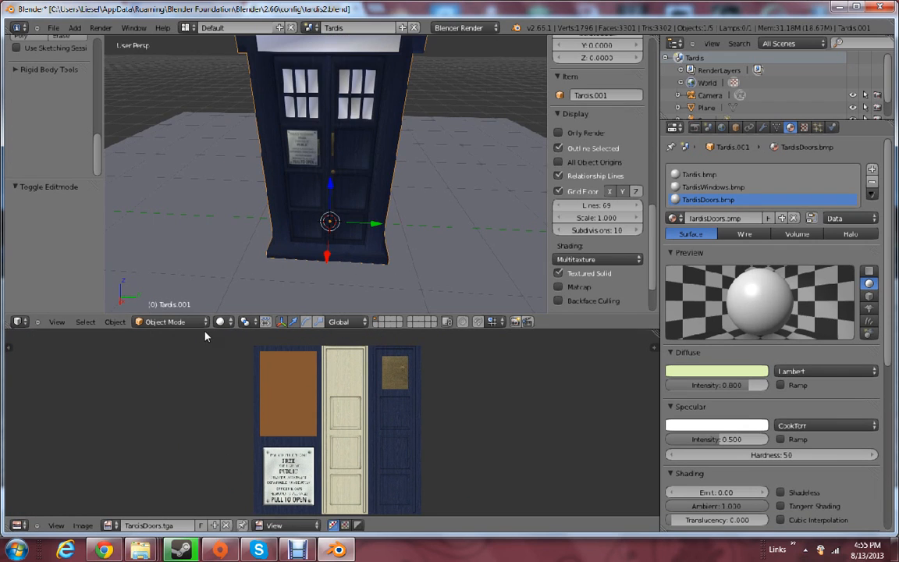
Switch Tardis.001 back to Edit Mode and deselect the TardisDoors.bmp faces
left_click(167, 322)
left_click(160, 297)
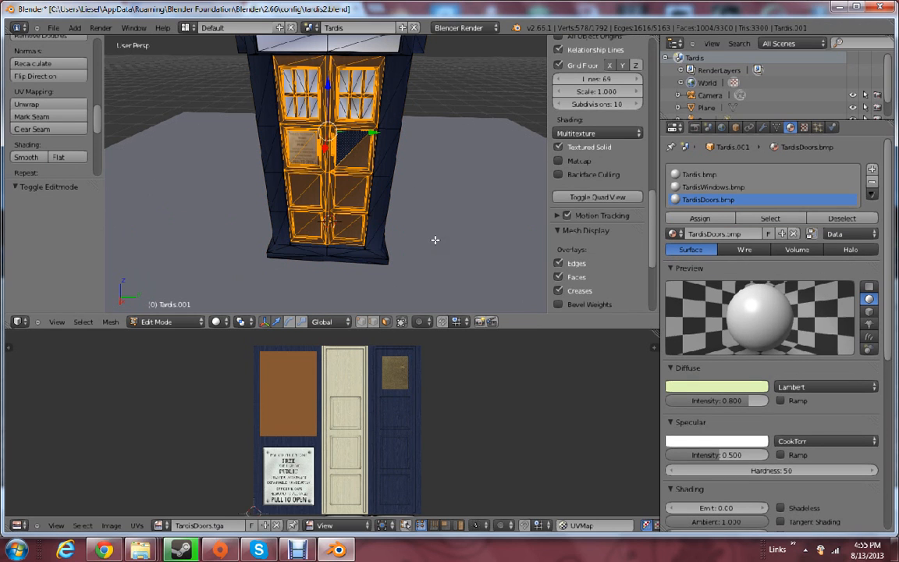
left_click(840, 218)
scroll(651, 173, "down", 3)
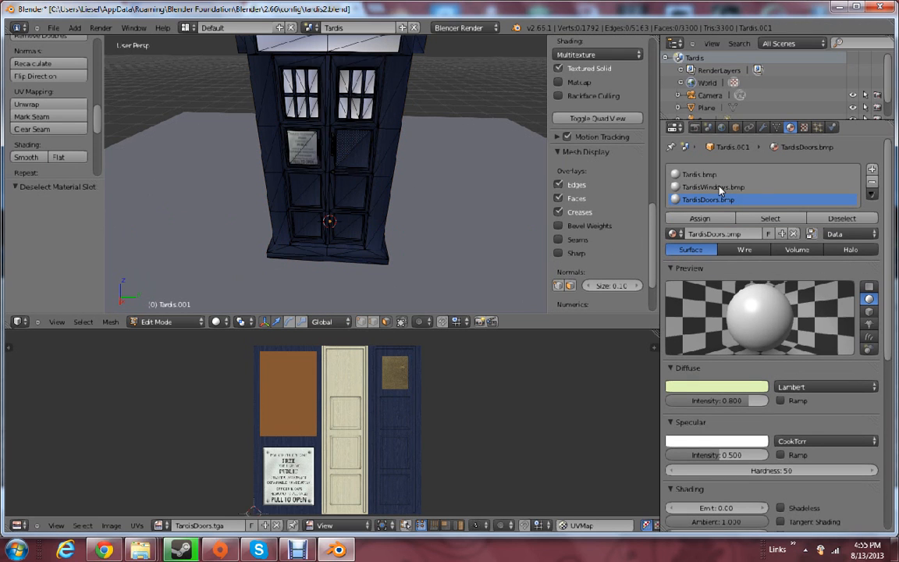
Select all faces using the TardisWindows.bmp material and open TardisWindows.tga from the tardis2 folder as their UV image
left_click(713, 188)
left_click(770, 218)
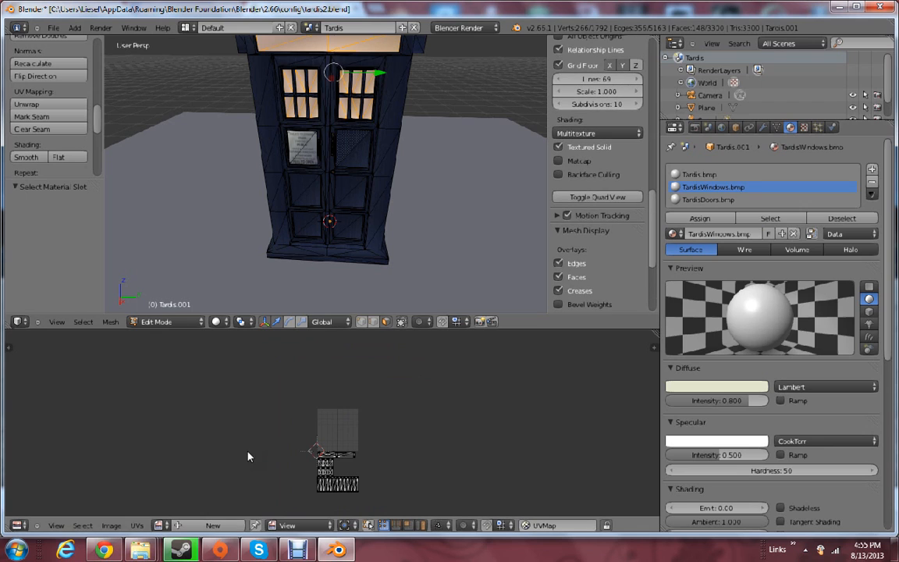
left_click(113, 527)
left_click(123, 501)
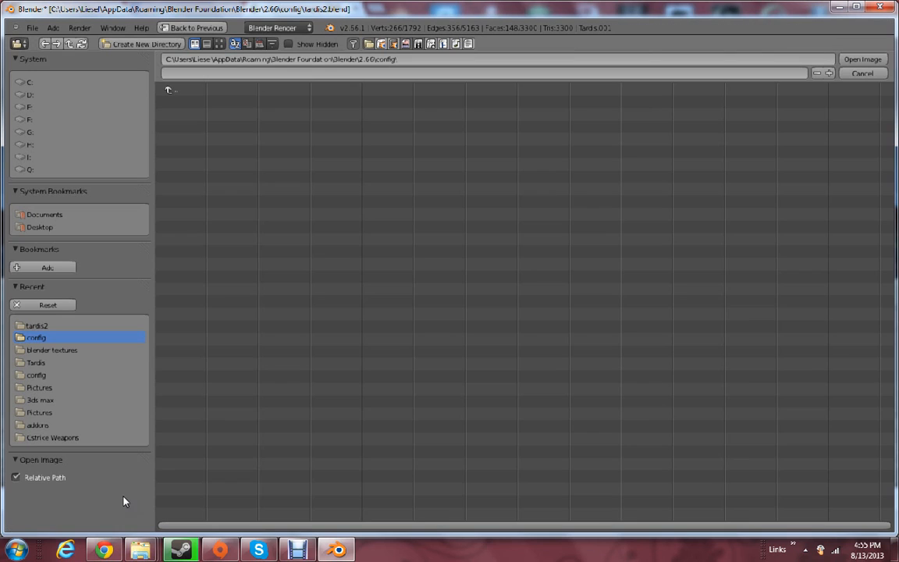
left_click(38, 326)
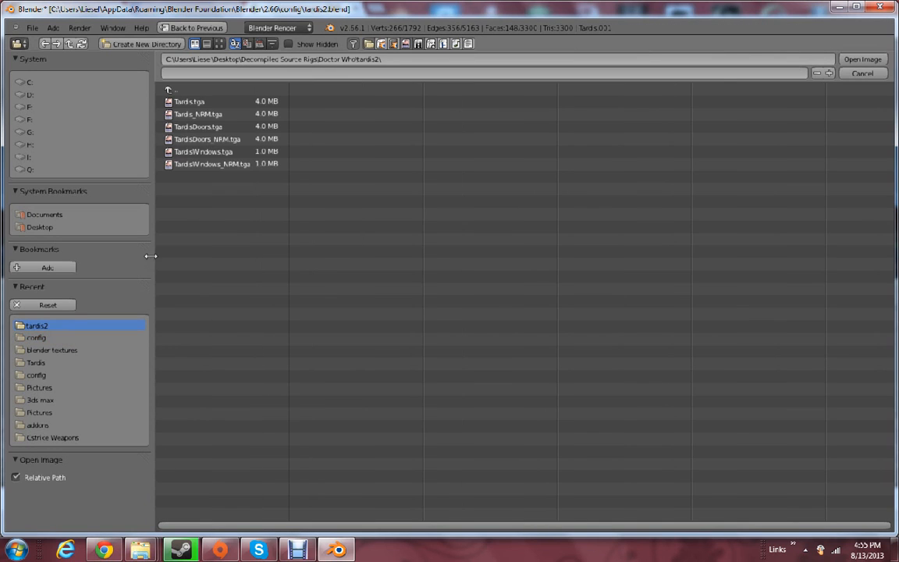
double_click(214, 151)
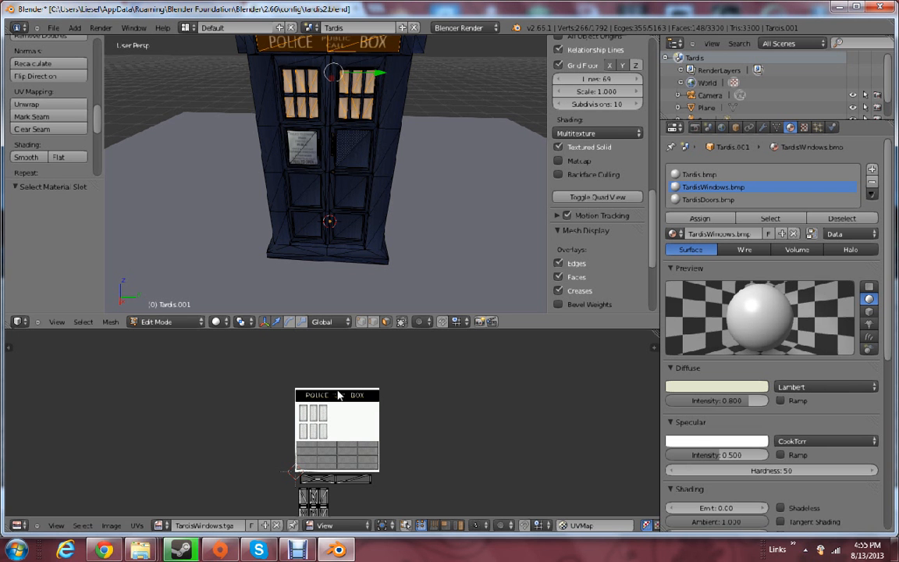
Switch Tardis.001 to Object Mode and check the textured windows and sign from the front
left_click(168, 322)
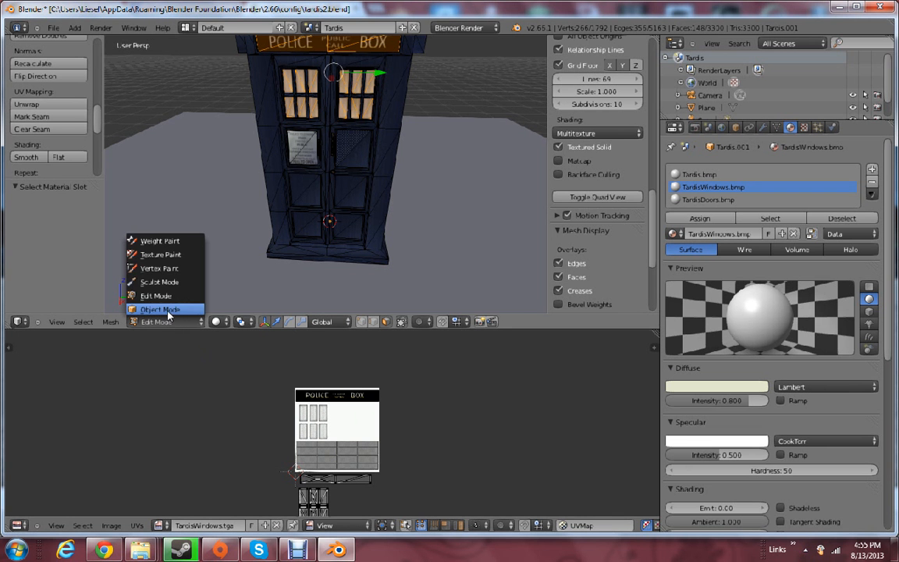
left_click(170, 309)
middle_click_drag(204, 276, 238, 107)
scroll(299, 156, "up", 2)
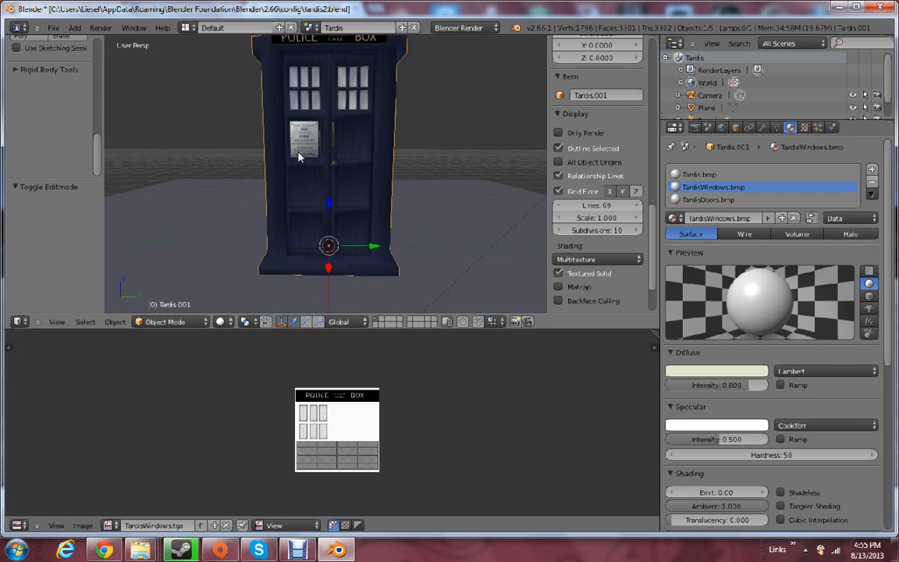
scroll(297, 167, "down", 3)
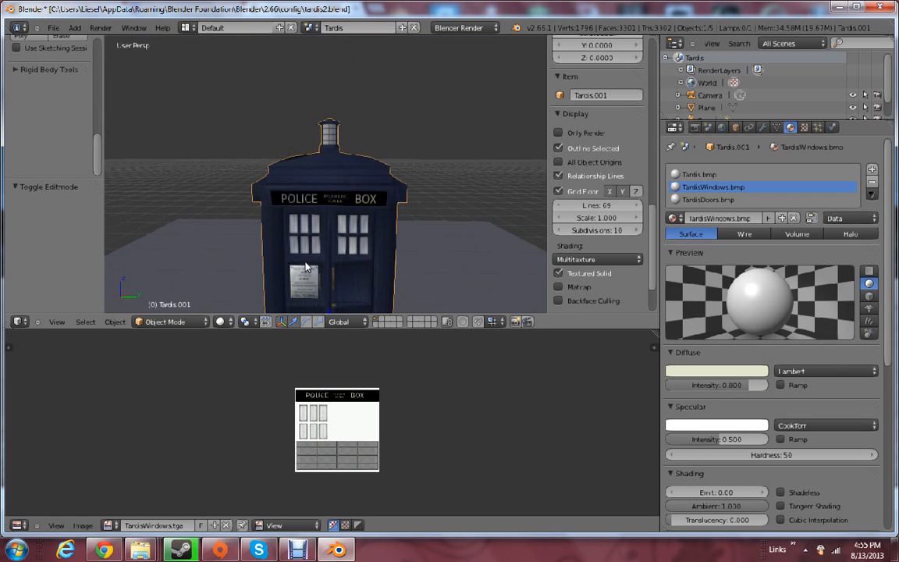
scroll(324, 220, "up", 2)
Return Tardis.001 to Edit Mode
middle_click_drag(324, 220, 167, 323)
left_click(166, 323)
left_click(152, 271)
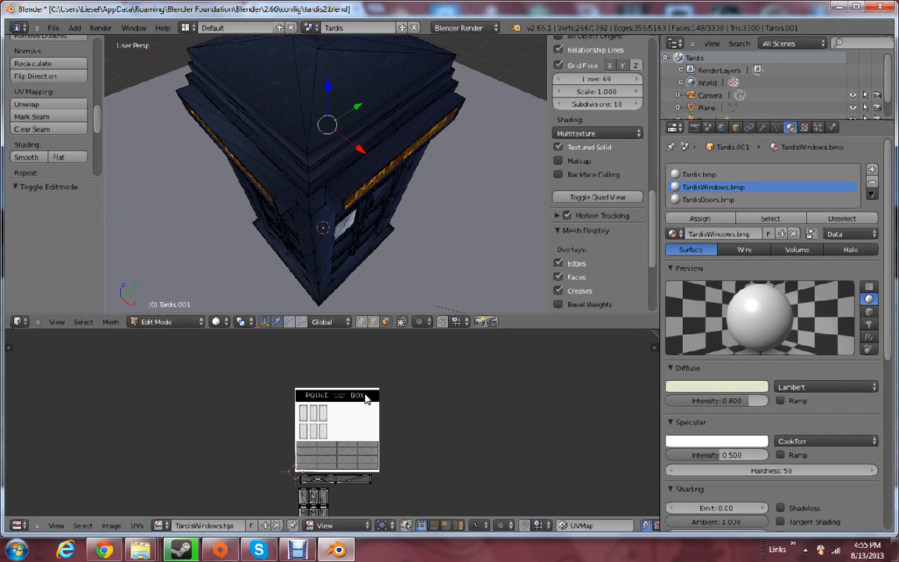
middle_click_drag(416, 227, 381, 200)
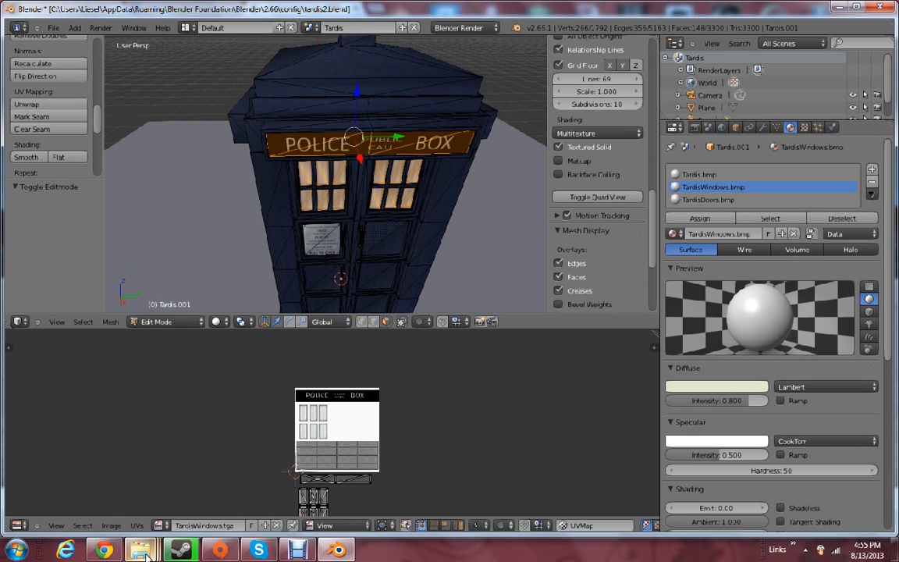
Switch to the tardis2 folder in Windows Explorer, examine its NRM texture files, and return to the model in Blender
mouse_move(144, 554)
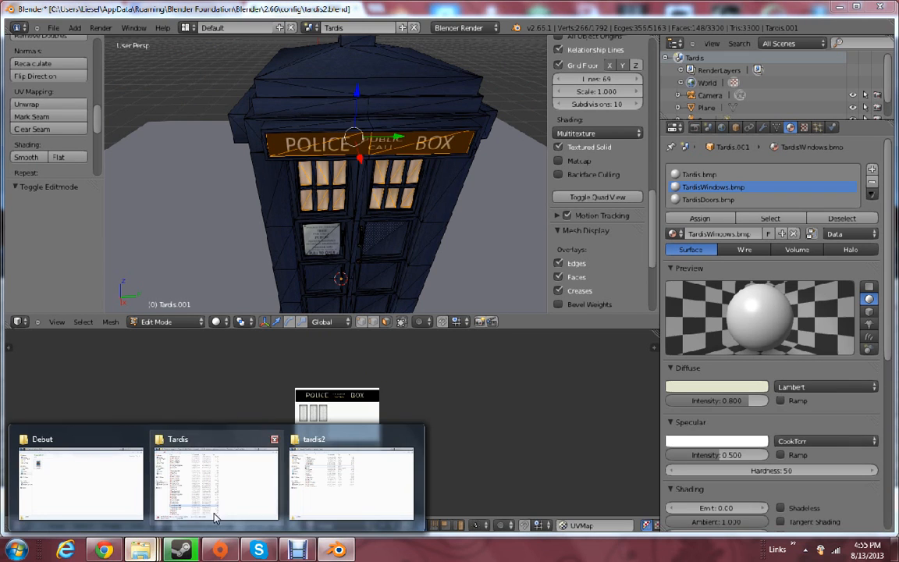
left_click(305, 488)
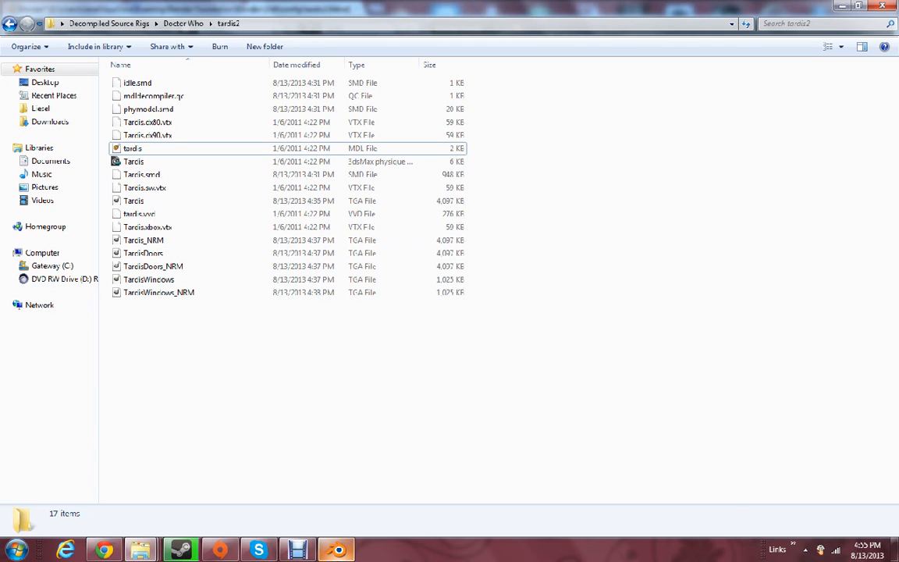
mouse_move(336, 551)
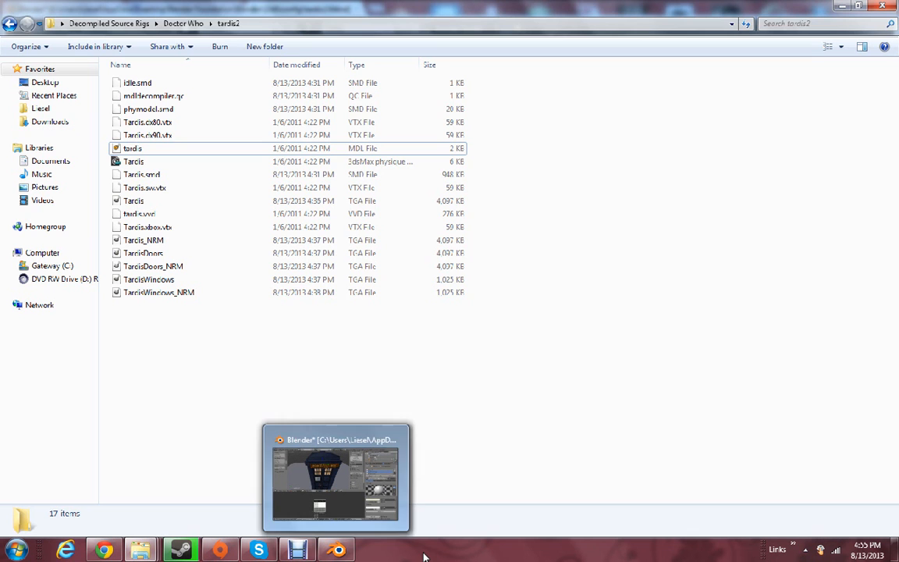
left_click(337, 551)
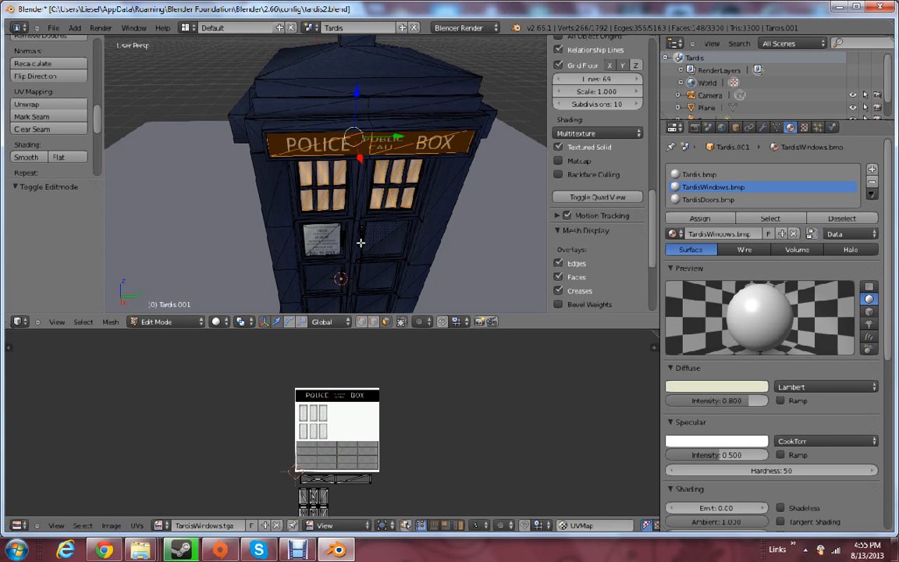
middle_click_drag(360, 243, 409, 256)
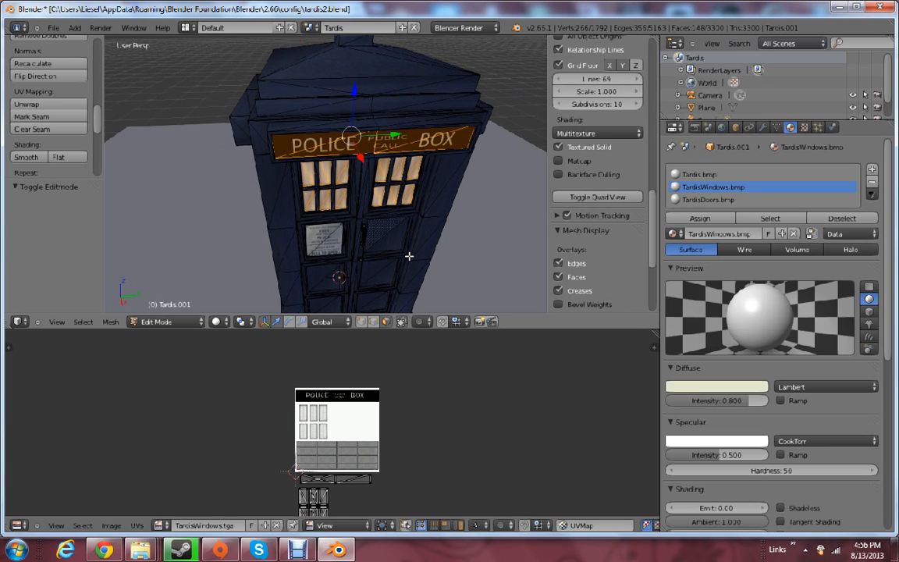
middle_click_drag(374, 229, 409, 235)
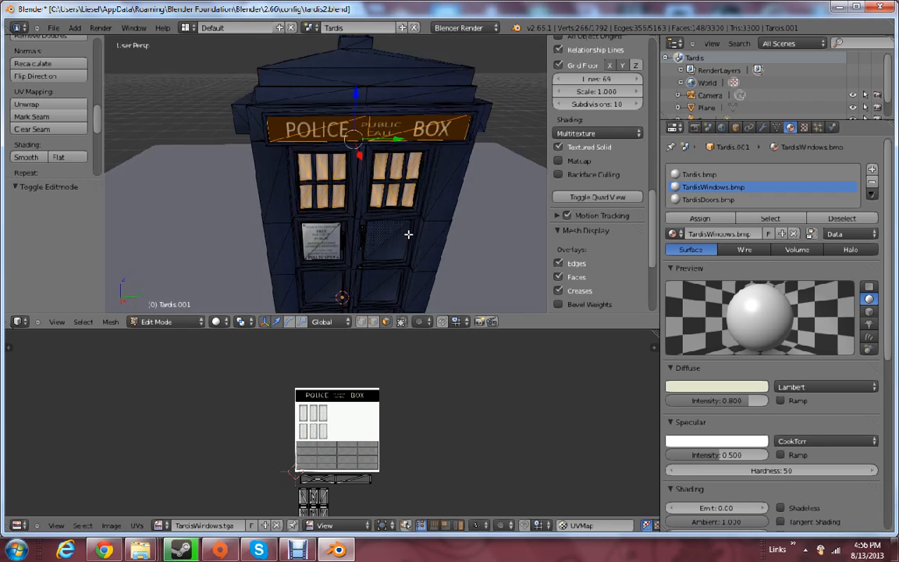
scroll(403, 228, "up", 3)
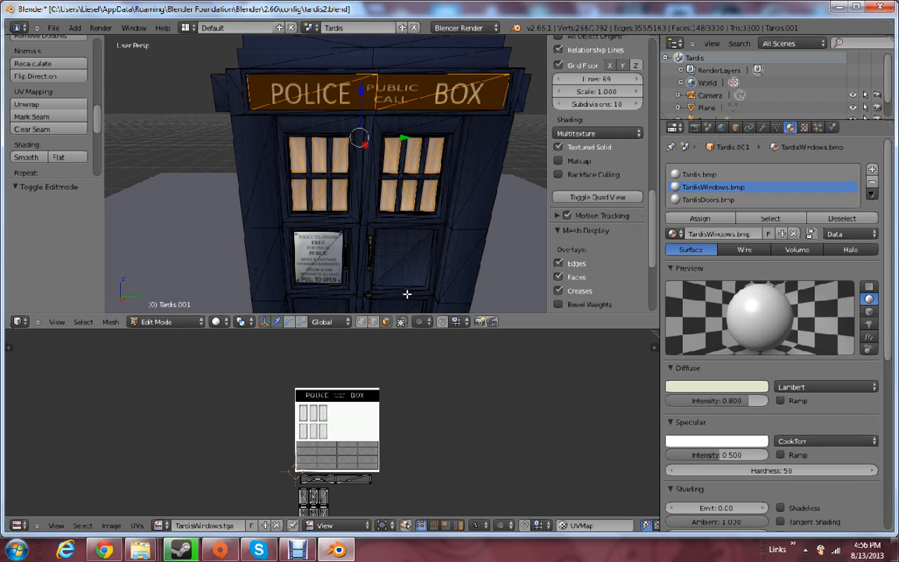
Add a new texture to the Tardis.bmp material and name it tardis_nrm
left_click(804, 127)
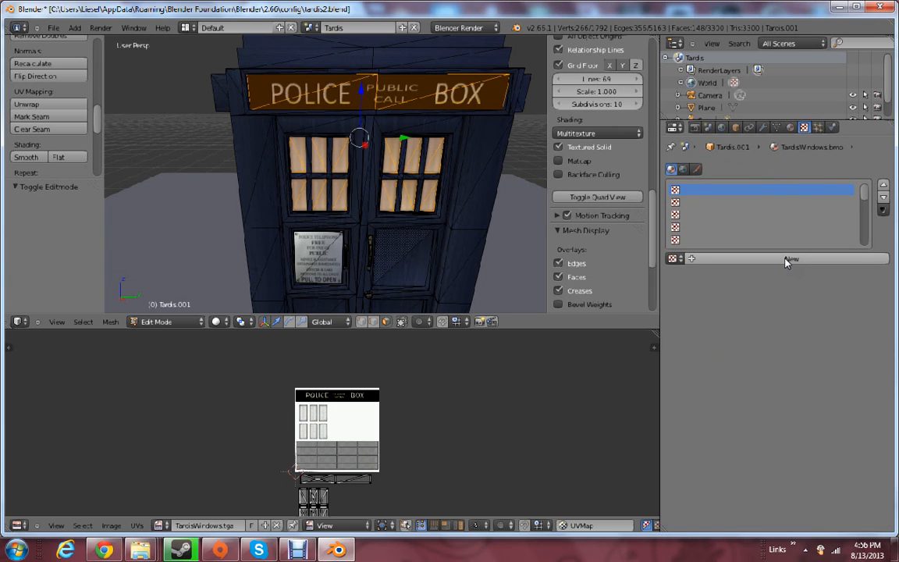
left_click(791, 127)
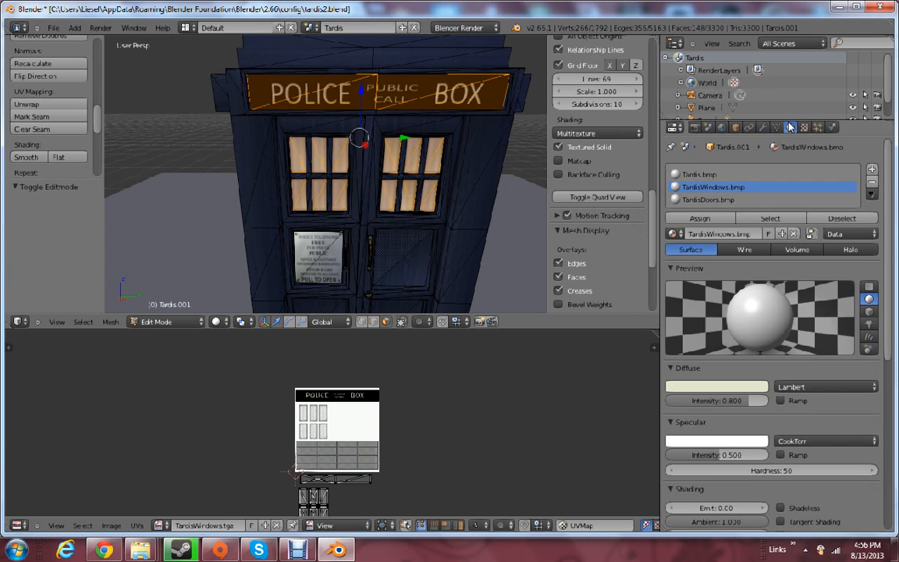
left_click(743, 173)
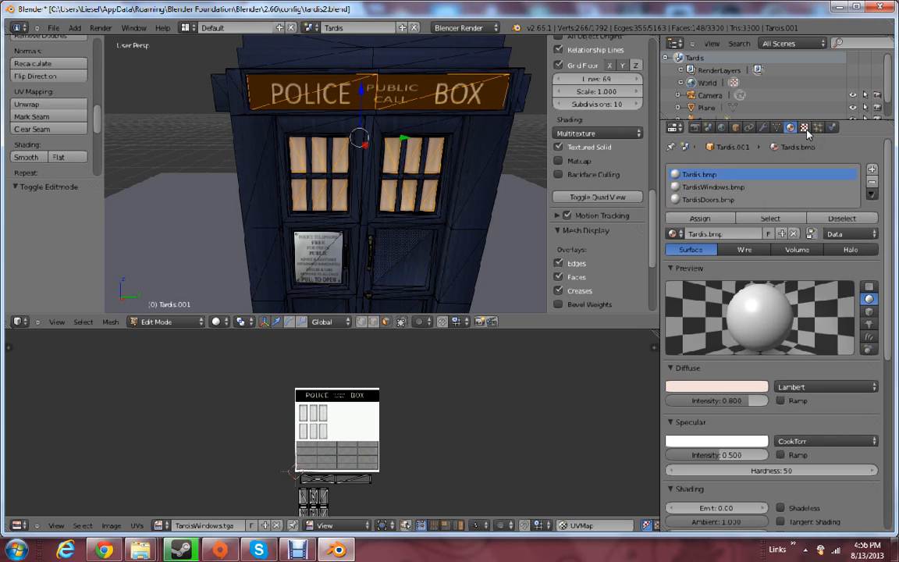
left_click(804, 128)
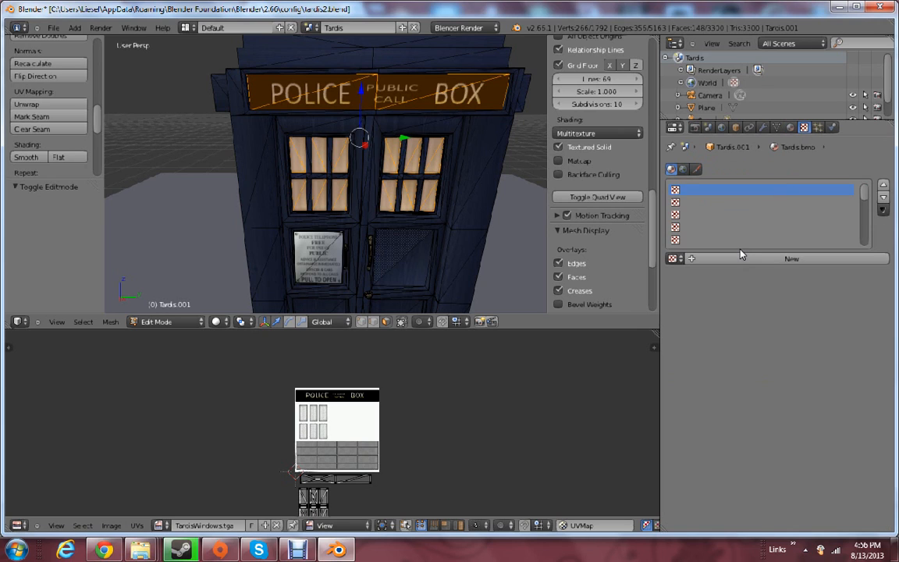
left_click(738, 257)
left_click(731, 258)
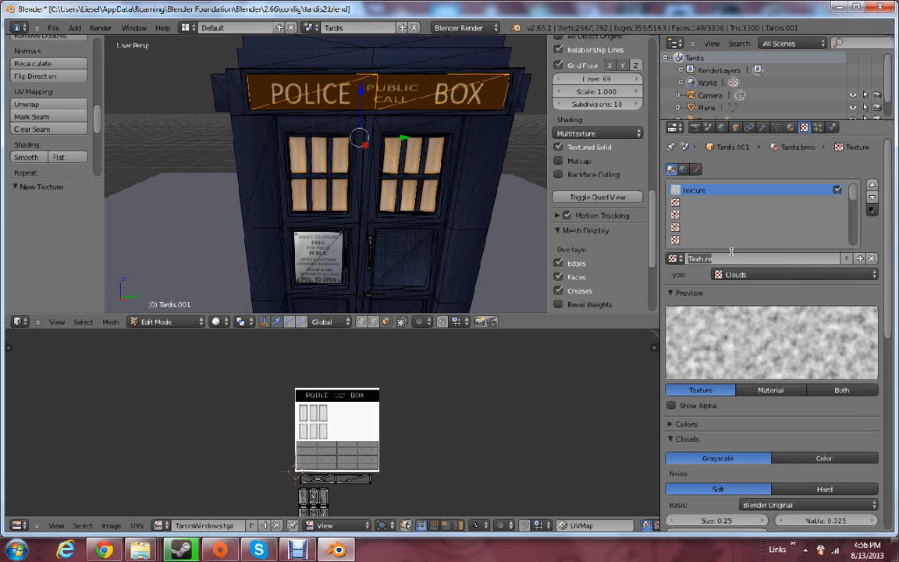
type("Tardis")
type("_bmp")
key("Return")
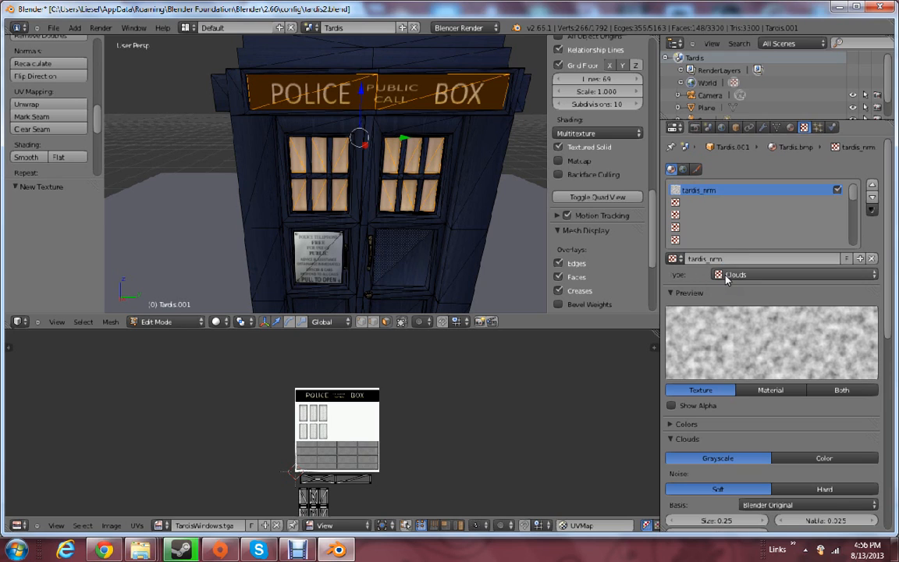
Make tardis_nrm an Image or Movie texture, load Tardis_NRM.tga from the tardis2 folder, and preview it on the material
left_click(723, 275)
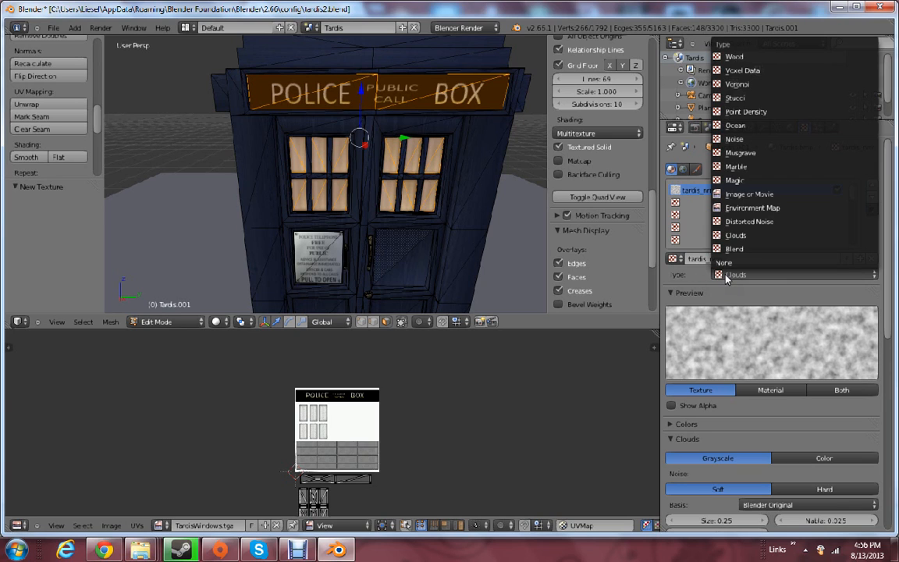
left_click(769, 198)
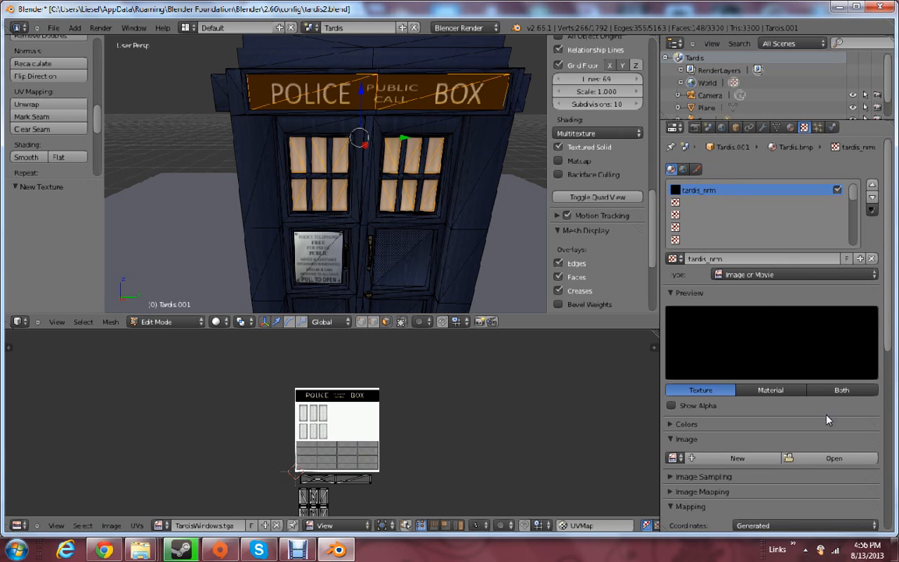
left_click(751, 442)
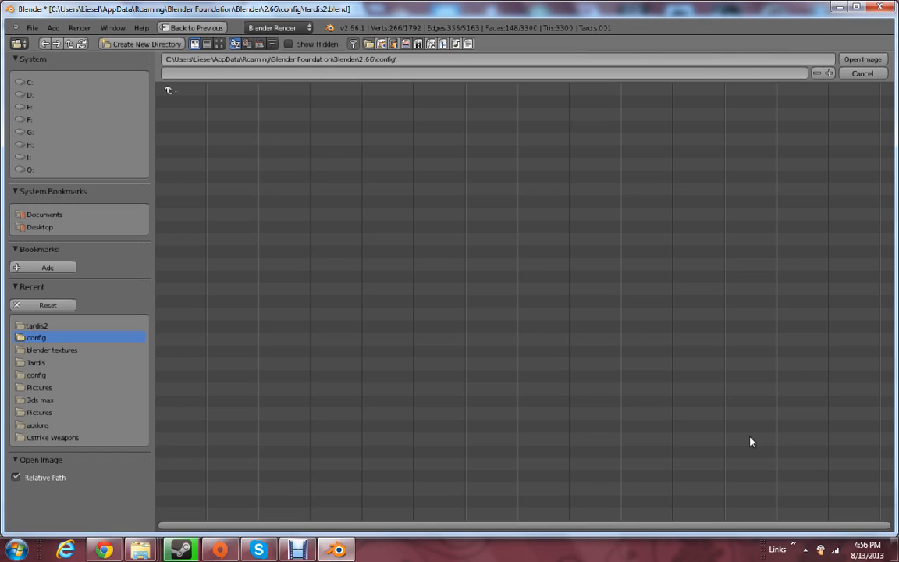
left_click(23, 325)
double_click(201, 114)
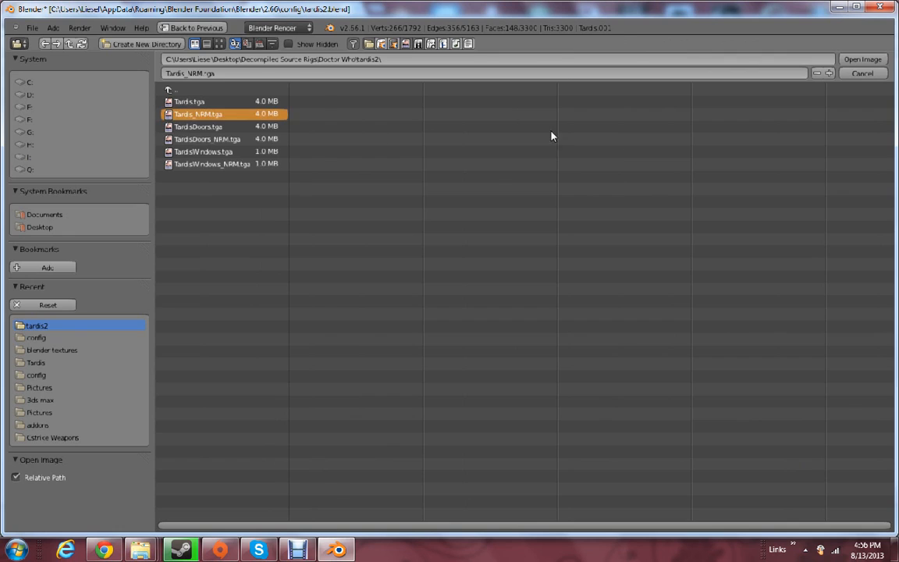
left_click(770, 390)
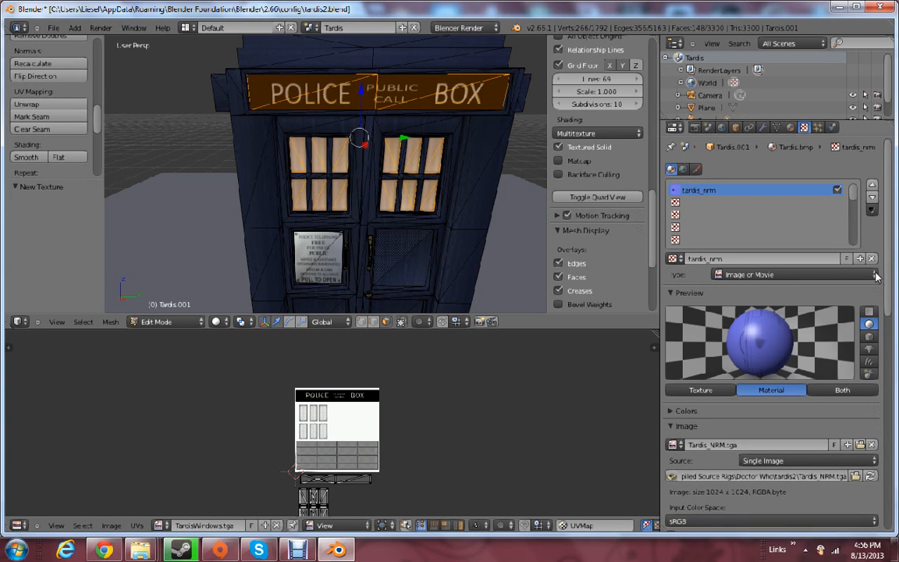
Map the tardis_nrm texture with UV coordinates using the UVMap layer
scroll(818, 346, "down", 6)
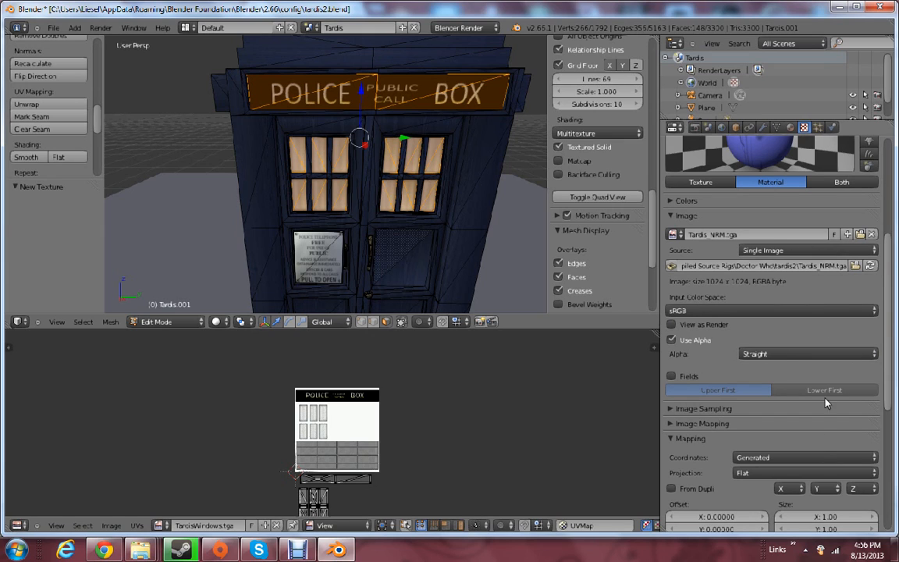
left_click(816, 459)
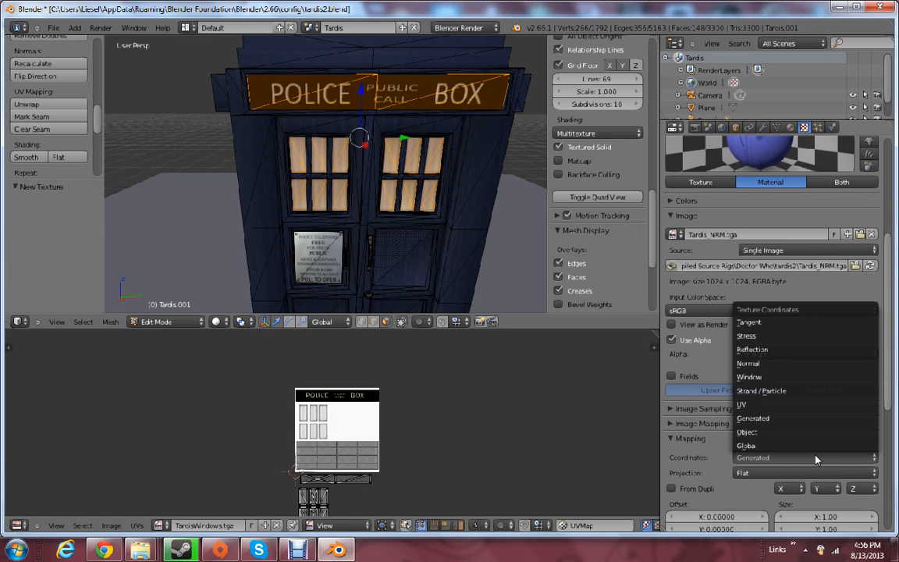
left_click(787, 405)
left_click(777, 473)
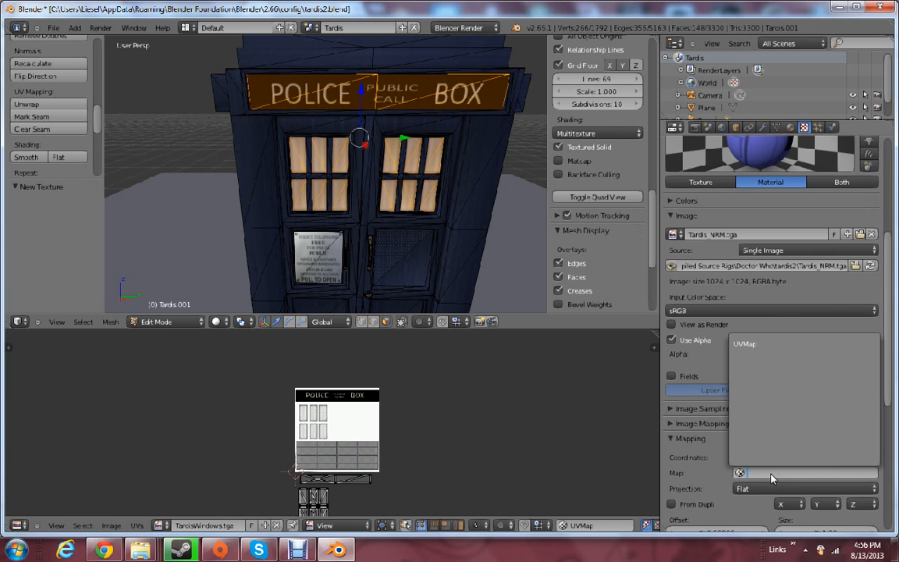
left_click(777, 345)
Turn off the texture's diffuse color influence and enable its geometry Normal influence with a value of 2
scroll(777, 438, "down", 5)
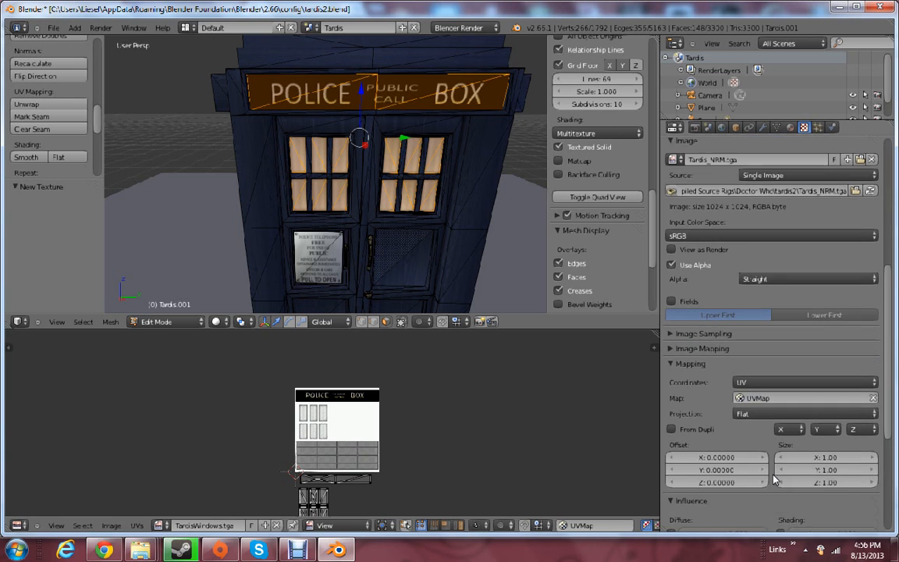
scroll(775, 480, "down", 3)
left_click(671, 421)
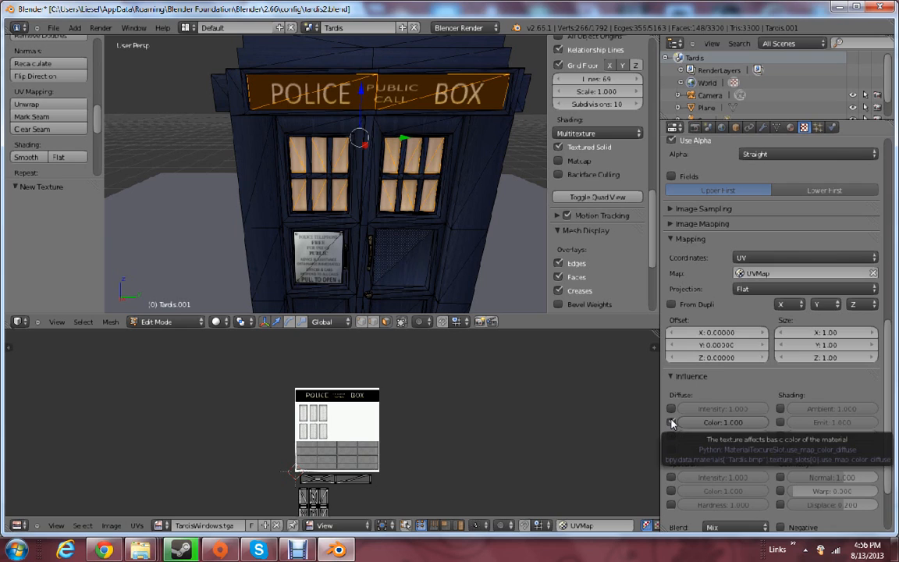
left_click(780, 477)
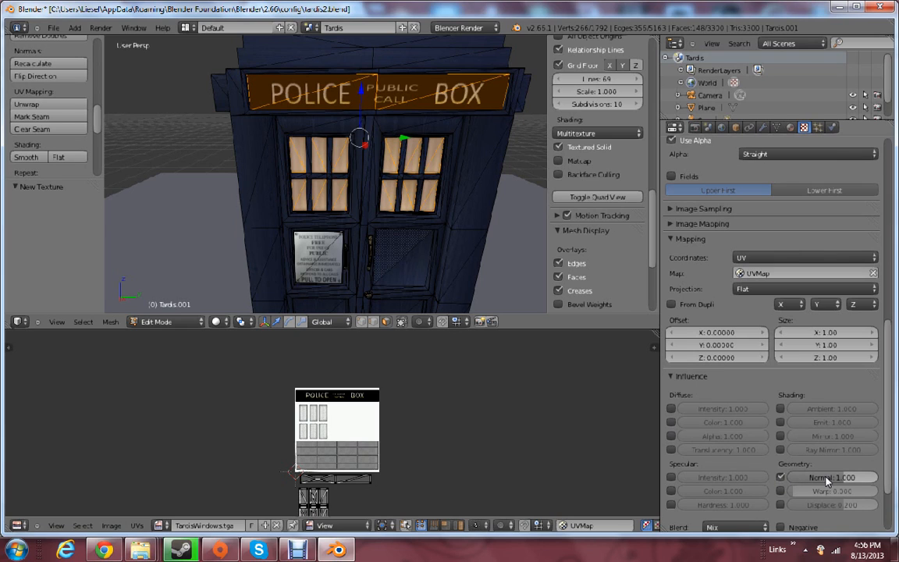
left_click(840, 477)
type("2")
key("Return")
Set the tardis_nrm preview to show the texture image
left_click_drag(888, 478, 888, 288)
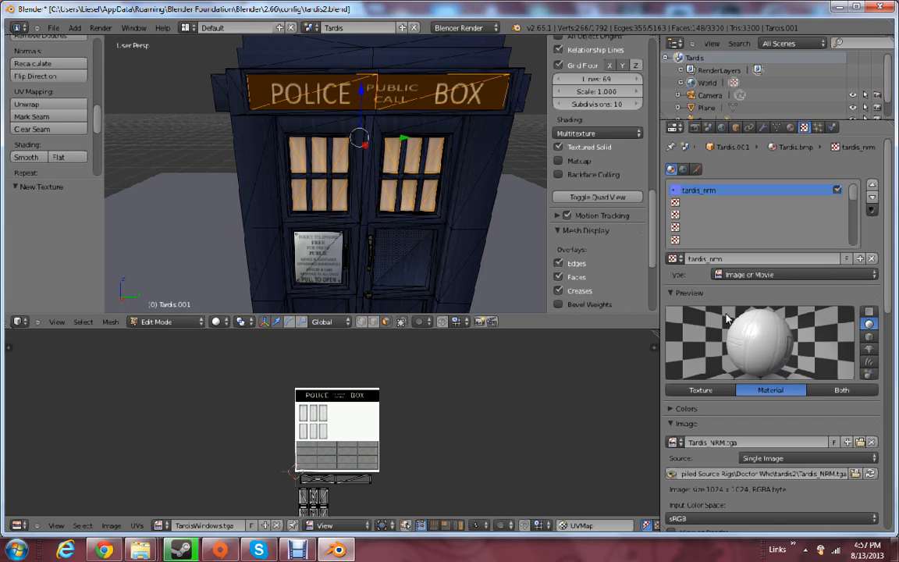
left_click(726, 390)
scroll(889, 305, "down", 3)
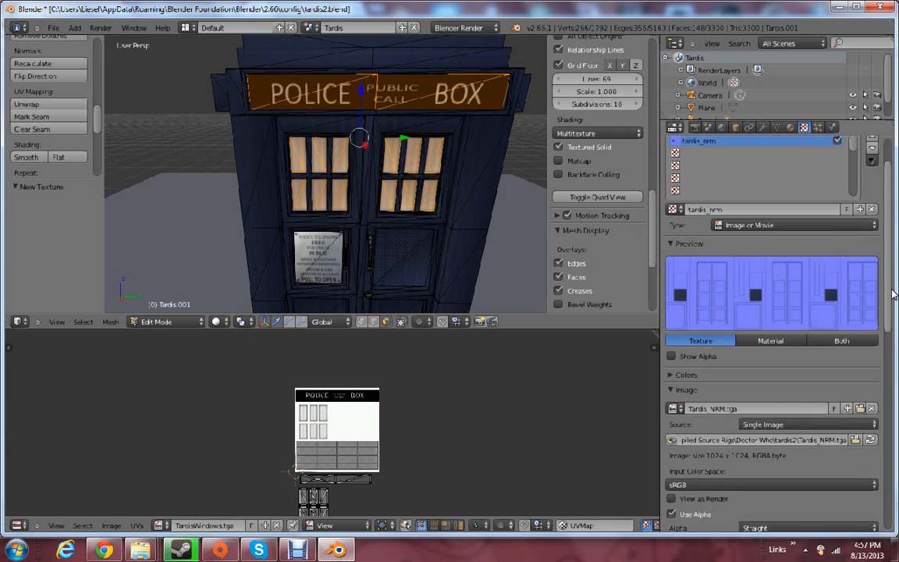
Review the diffuse, specular, shading and option settings of the Tardis.bmp material and look at the TardisWindows.bmp material
left_click(790, 128)
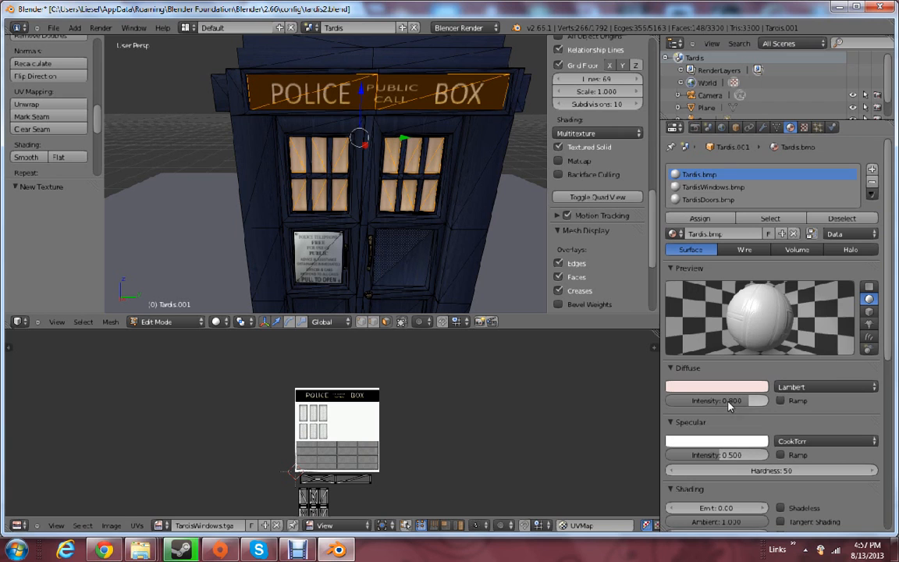
scroll(734, 404, "down", 6)
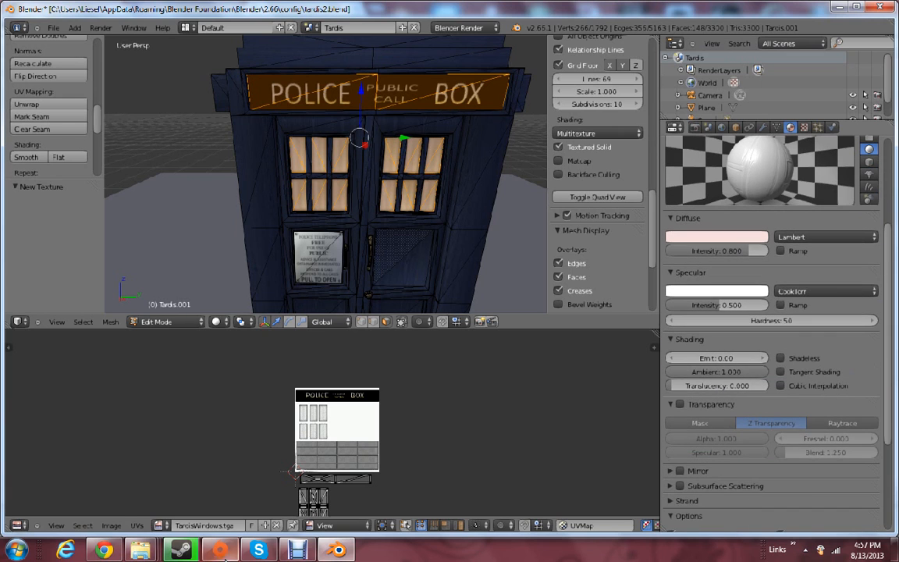
scroll(708, 305, "up", 4)
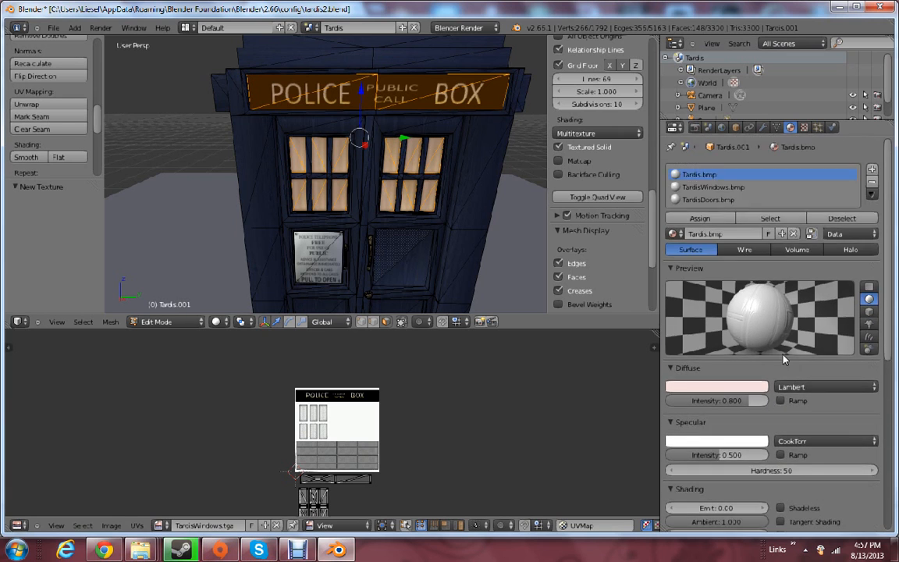
scroll(773, 414, "down", 5)
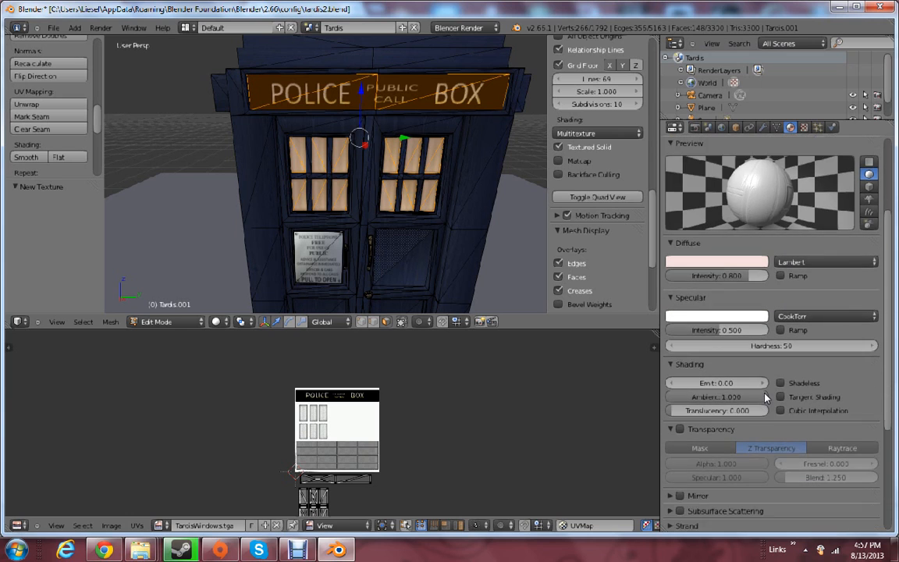
scroll(771, 420, "down", 5)
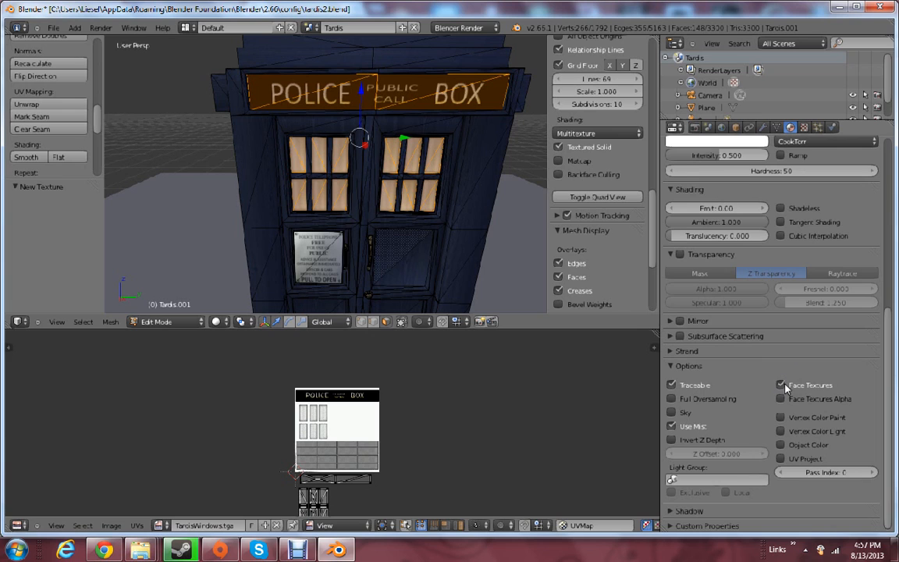
scroll(804, 361, "up", 12)
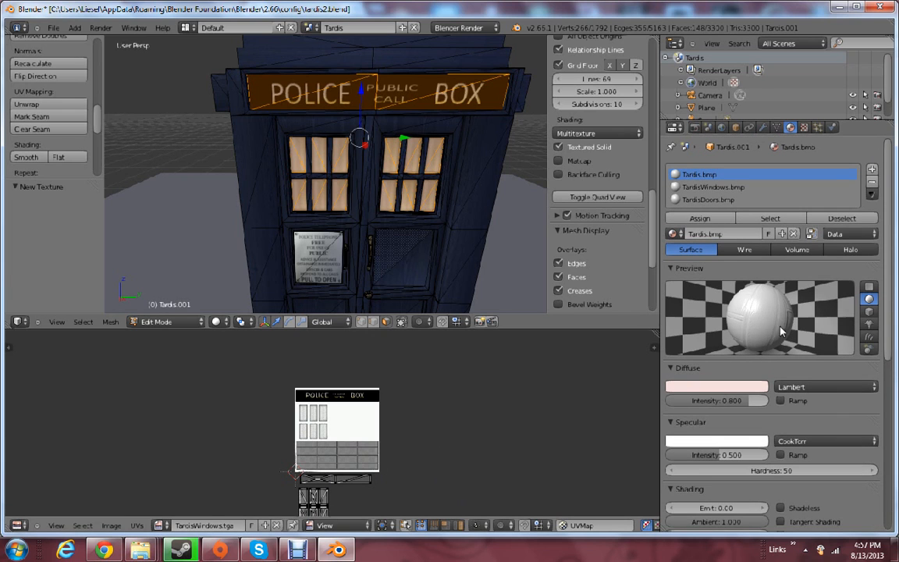
left_click(713, 187)
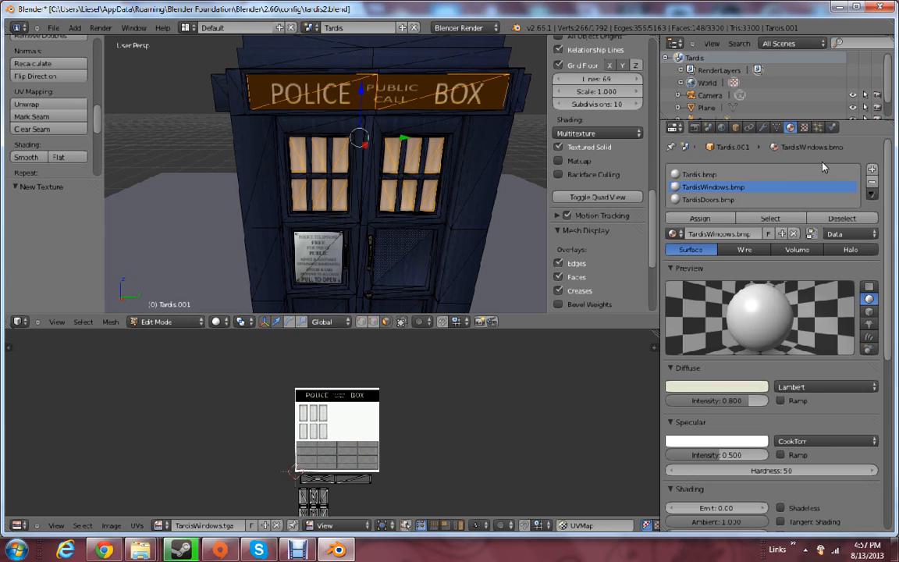
left_click(703, 174)
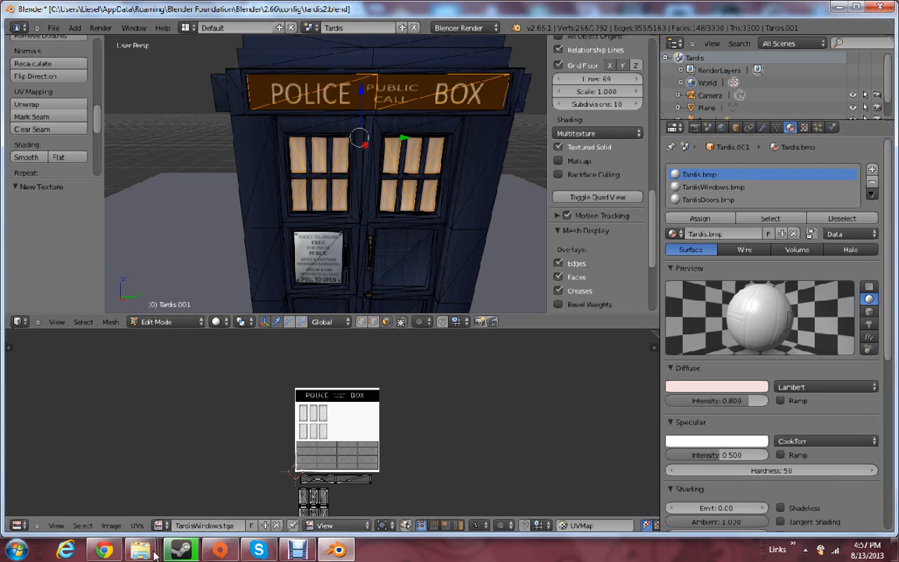
Open the TardisWindows Valve Material File from the DoctorWho Tardis materials folder in VTFEdit and read its parameters
mouse_move(160, 551)
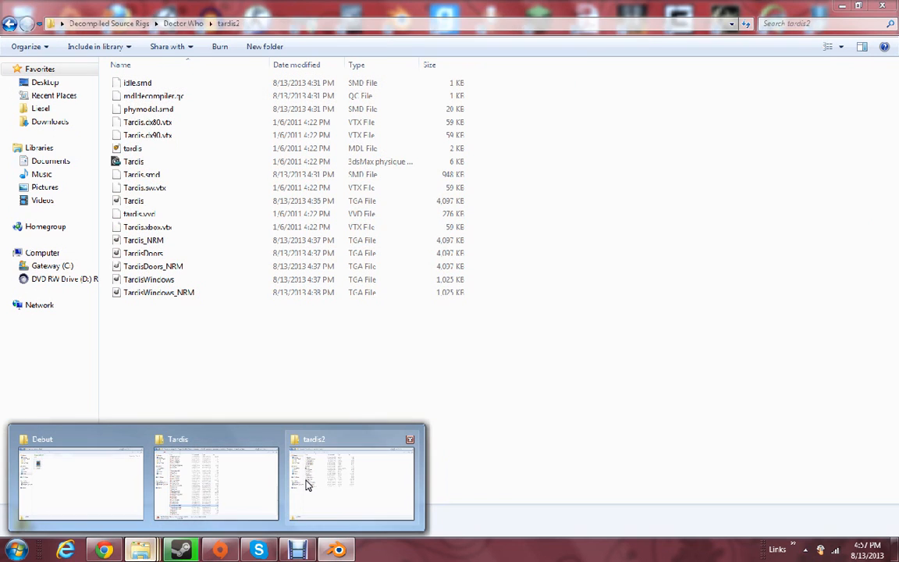
left_click(306, 485)
mouse_move(140, 551)
left_click(197, 500)
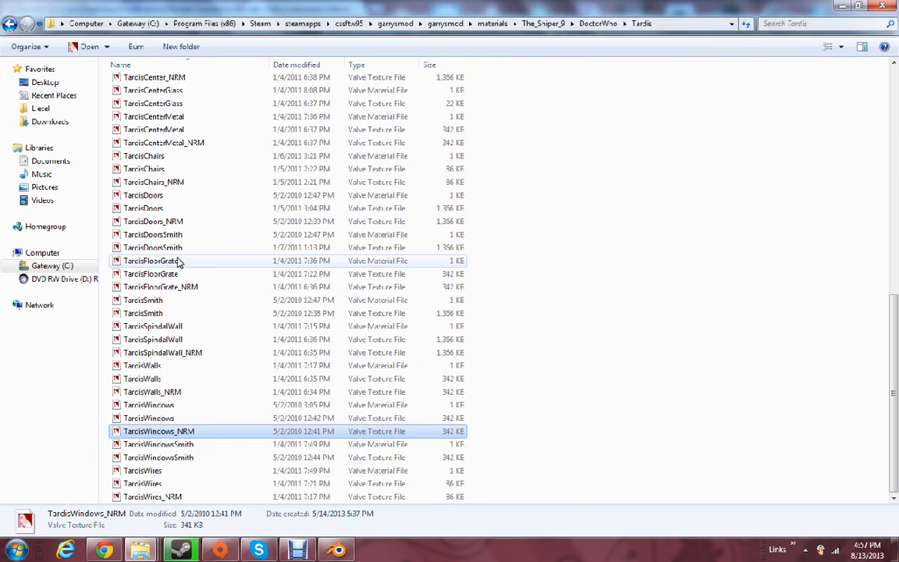
left_click(168, 418)
left_click(169, 404)
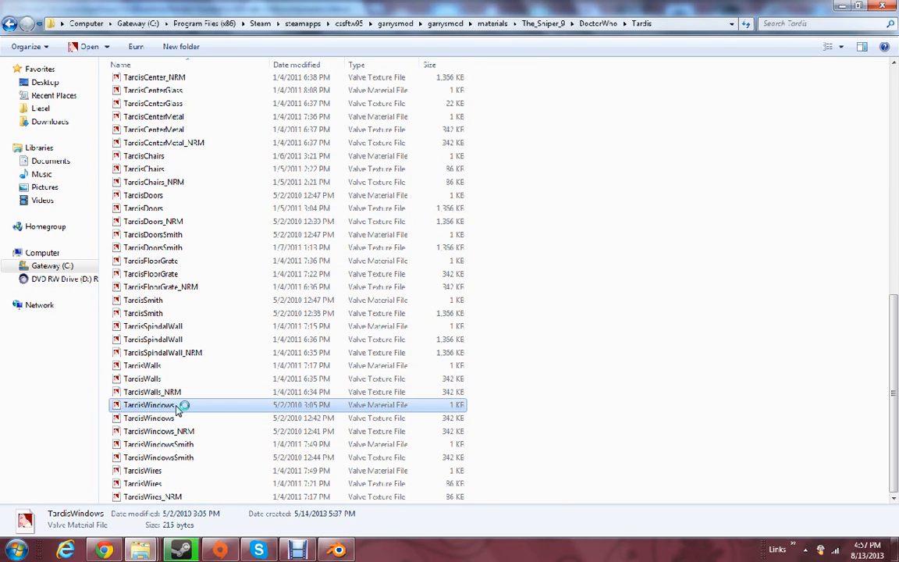
key("Return")
left_click_drag(271, 119, 237, 101)
left_click(171, 66)
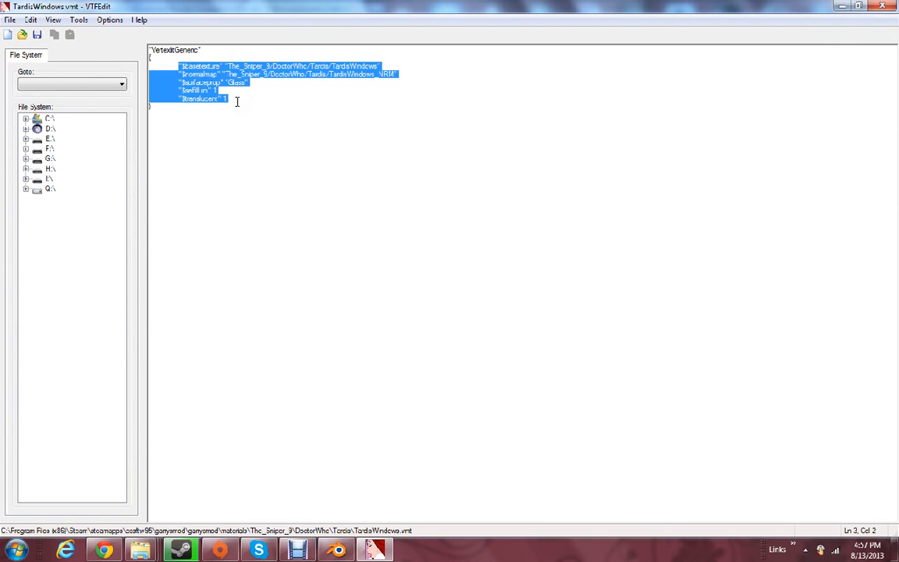
left_click(242, 139)
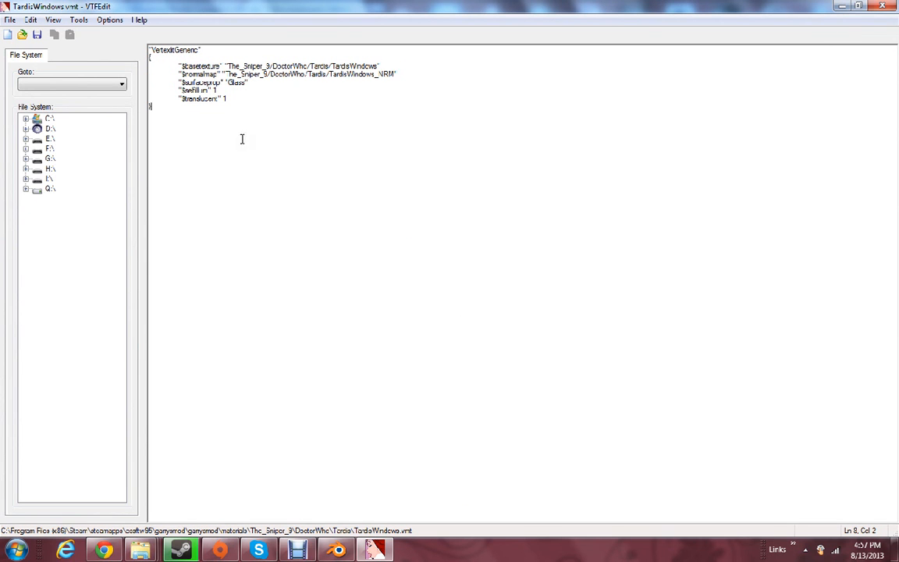
Switch to Chrome's Valve Developer Community page and close the car_panorama.jpg and spherical environment map search tabs
left_click(104, 551)
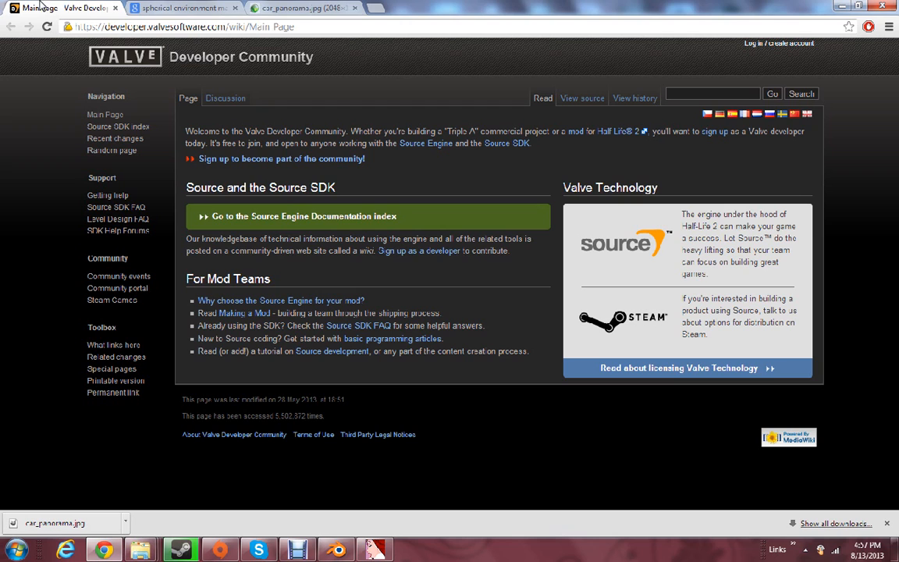
left_click(47, 8)
left_click(356, 8)
left_click(236, 8)
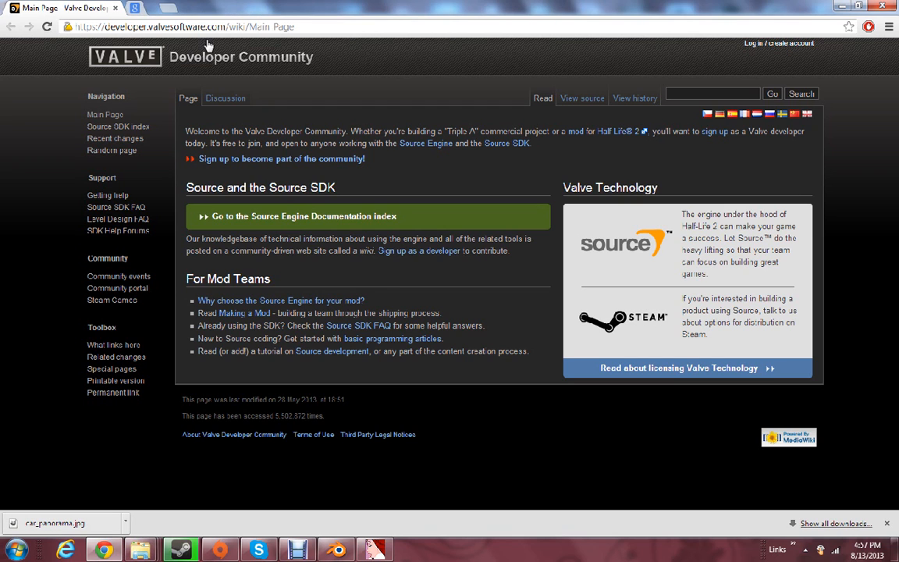
Return to VTFEdit and examine the $basetexture and $normalmap lines of TardisWindows.vmt
left_click(374, 551)
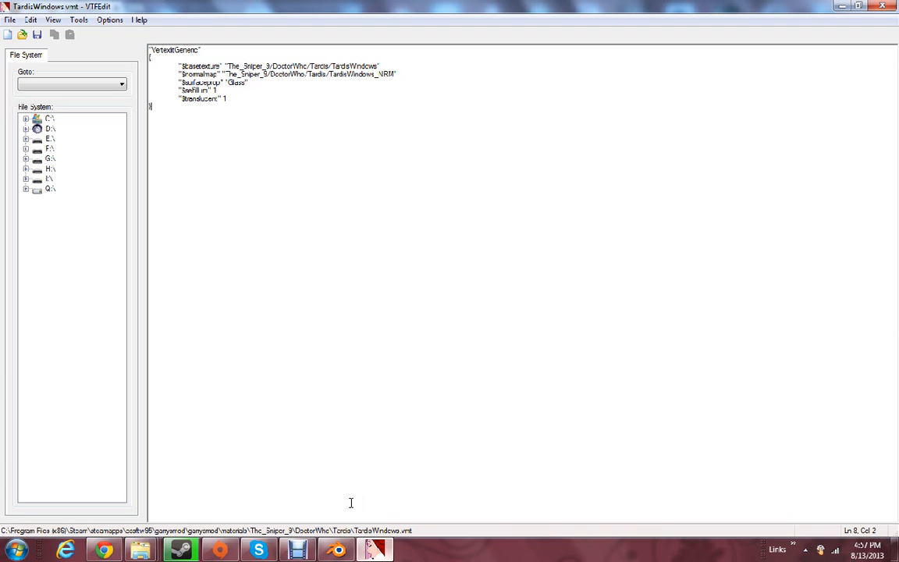
left_click_drag(180, 65, 424, 64)
left_click(422, 63)
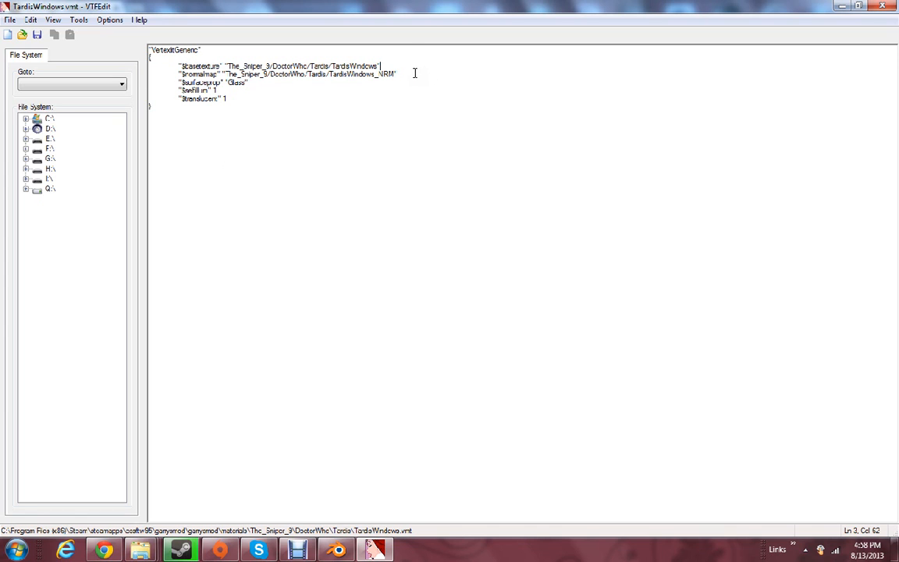
left_click_drag(410, 78, 151, 67)
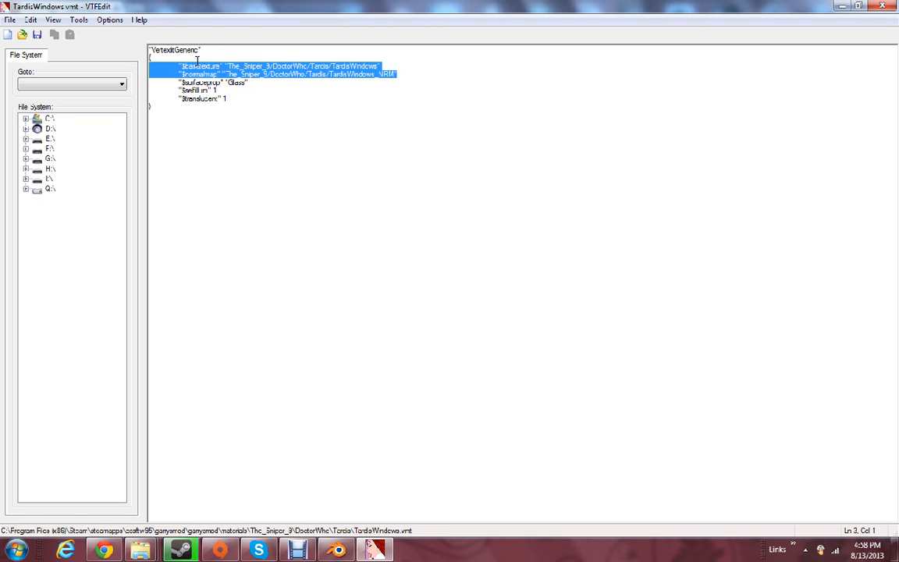
left_click(174, 62)
Switch back to Blender, change the Tardis model to Object Mode and enlarge the 3D view over the image editor
left_click(336, 550)
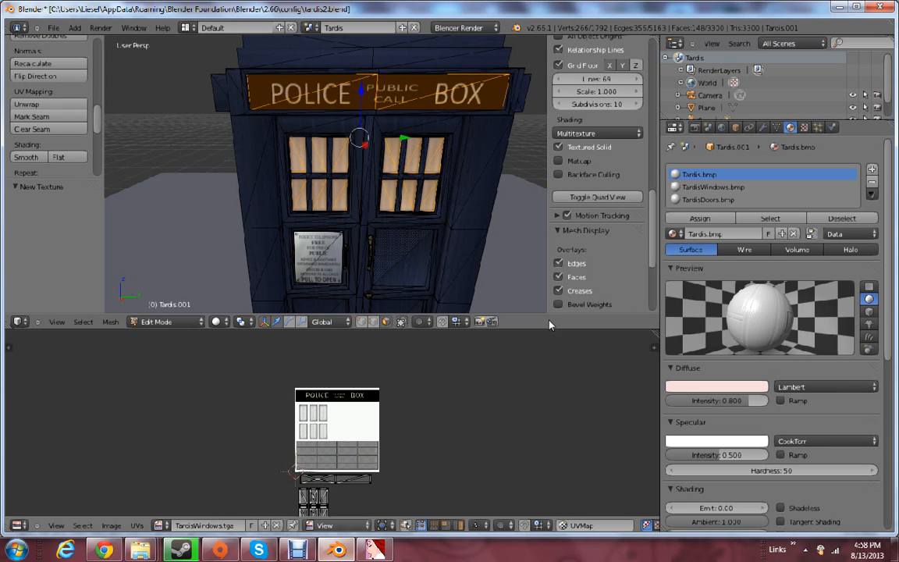
left_click(153, 321)
left_click(156, 310)
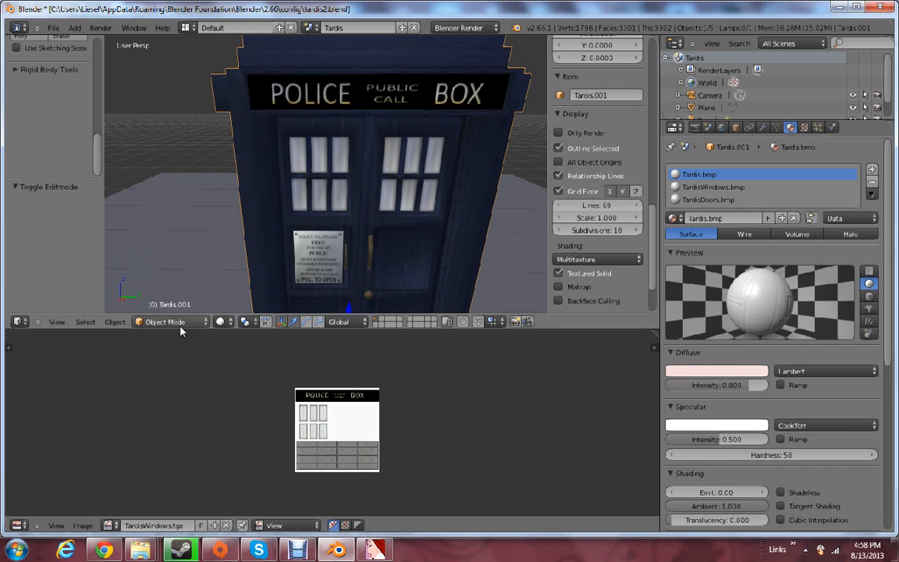
left_click_drag(187, 335, 187, 517)
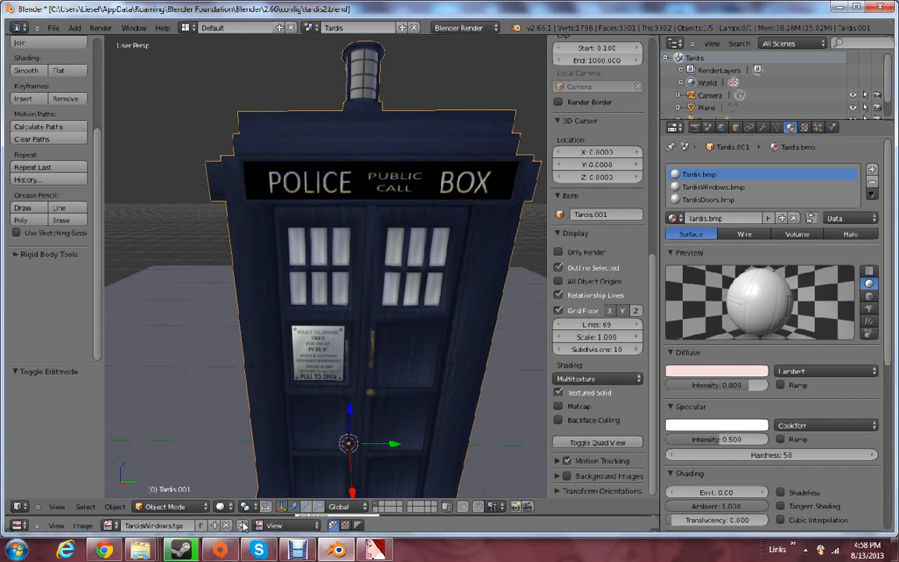
Test-render the Tardis scene as a still image, stop the render early and inspect the partial result
scroll(265, 429, "down", 5)
middle_click_drag(266, 430, 294, 327)
scroll(293, 280, "up", 1)
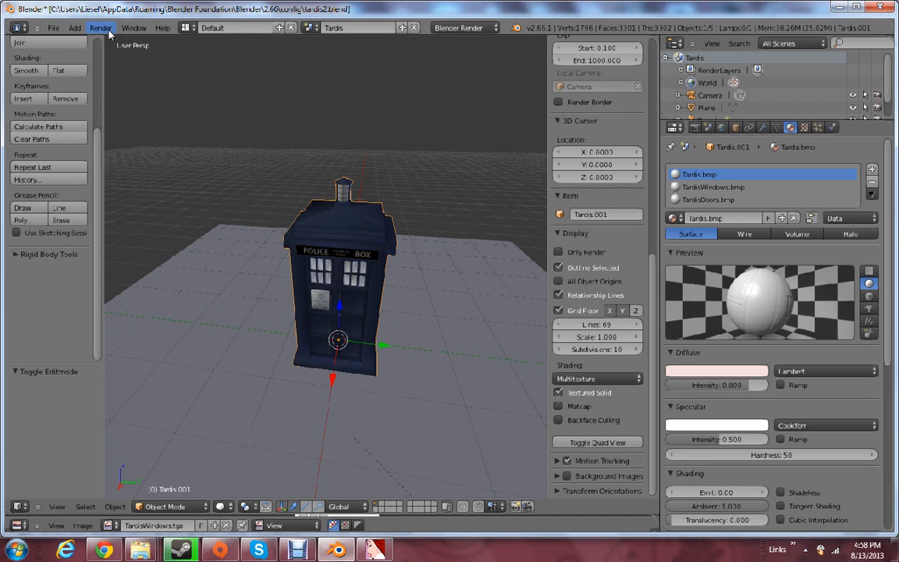
left_click(109, 31)
left_click(108, 39)
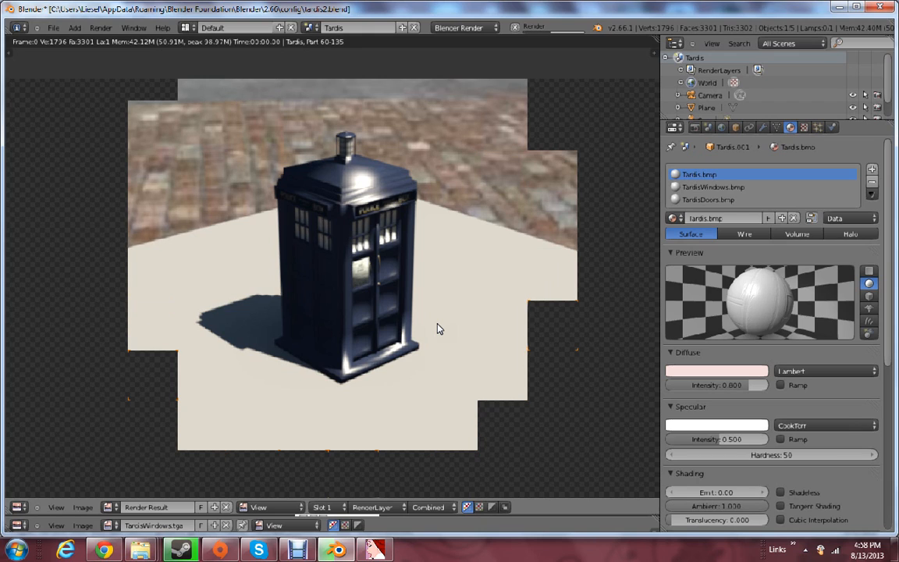
left_click(515, 28)
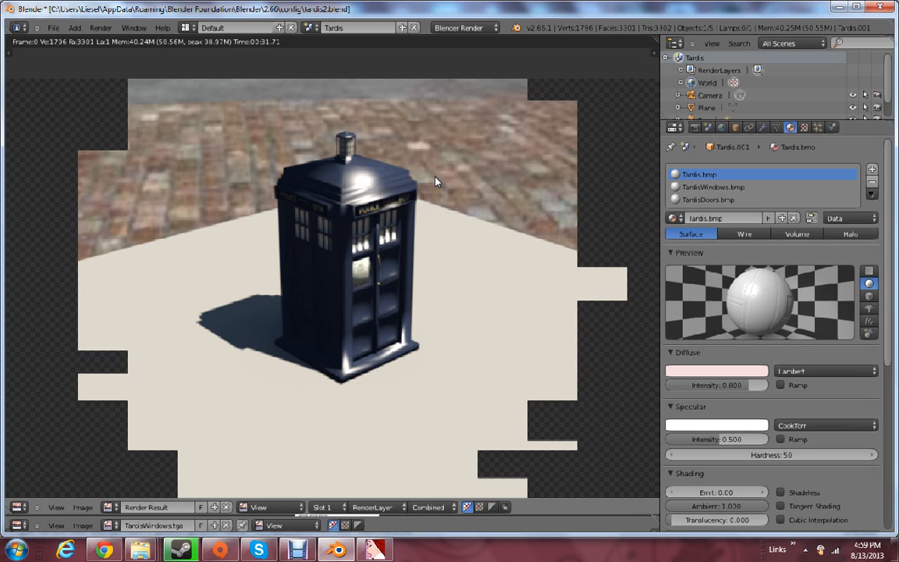
middle_click_drag(369, 181, 358, 228)
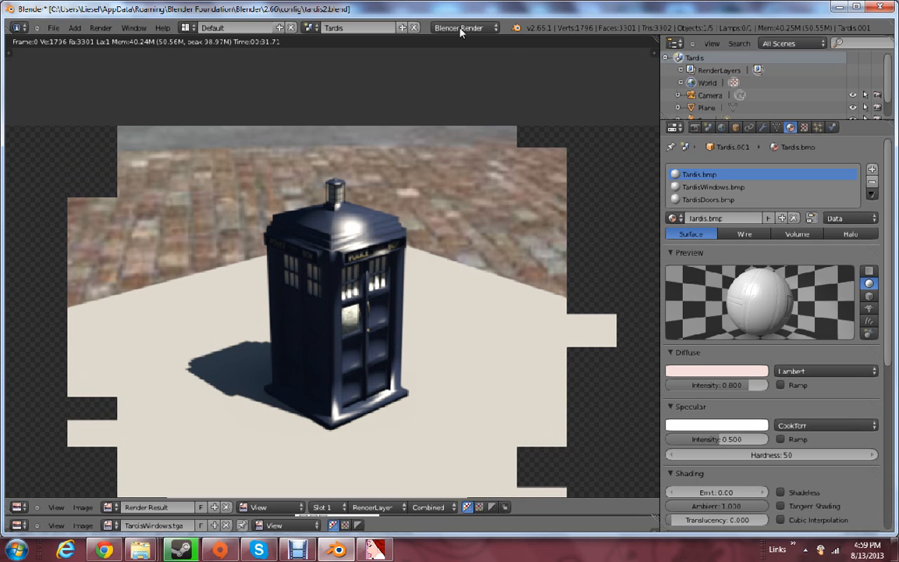
left_click(100, 27)
left_click(105, 99)
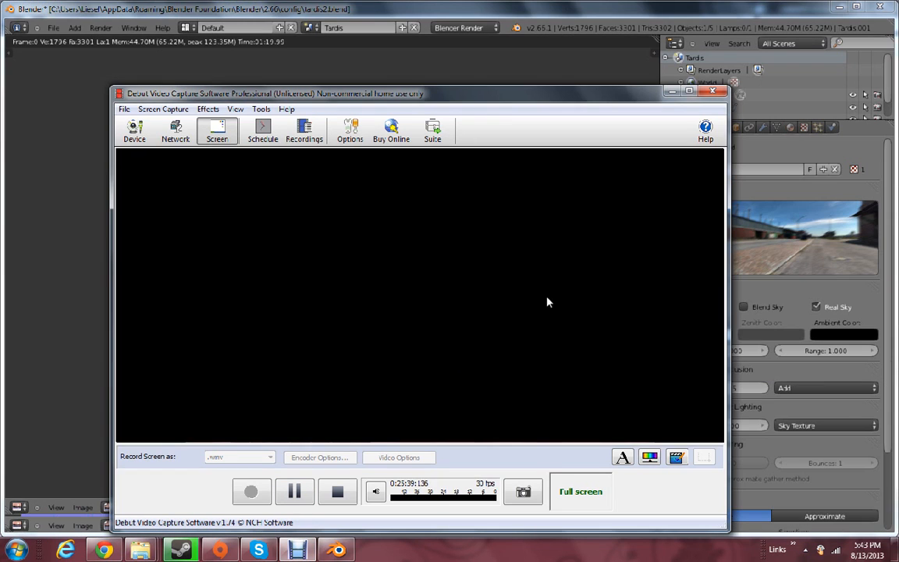
Minimize the Debut Video Capture window and examine the rendered Tardis up close, including its roof lamp, signs, windows, doors and shadow
left_click(671, 91)
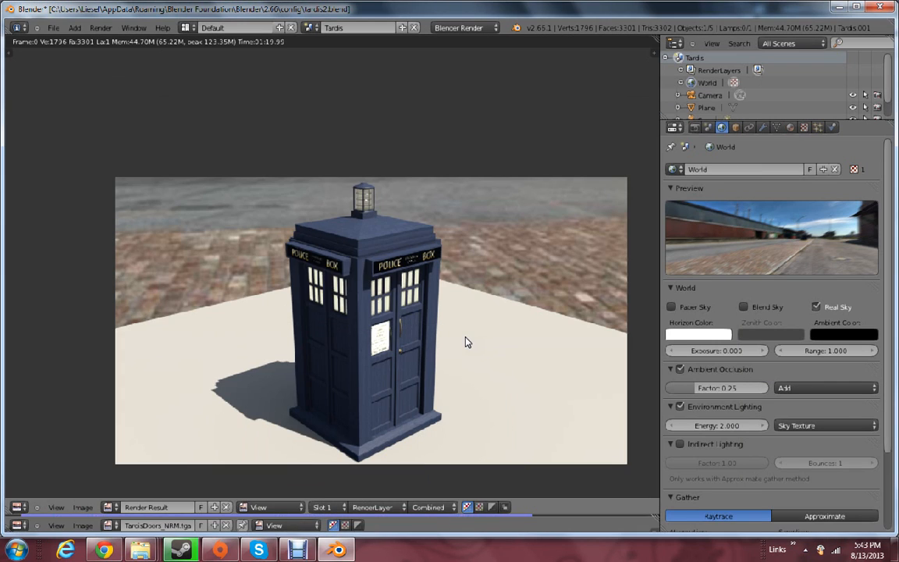
middle_click_drag(473, 320, 492, 296)
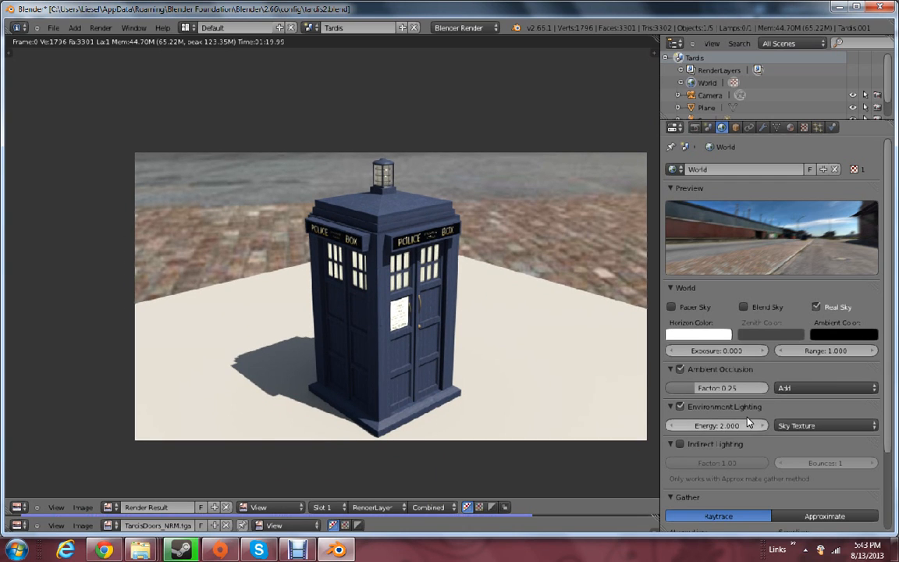
scroll(450, 375, "up", 1)
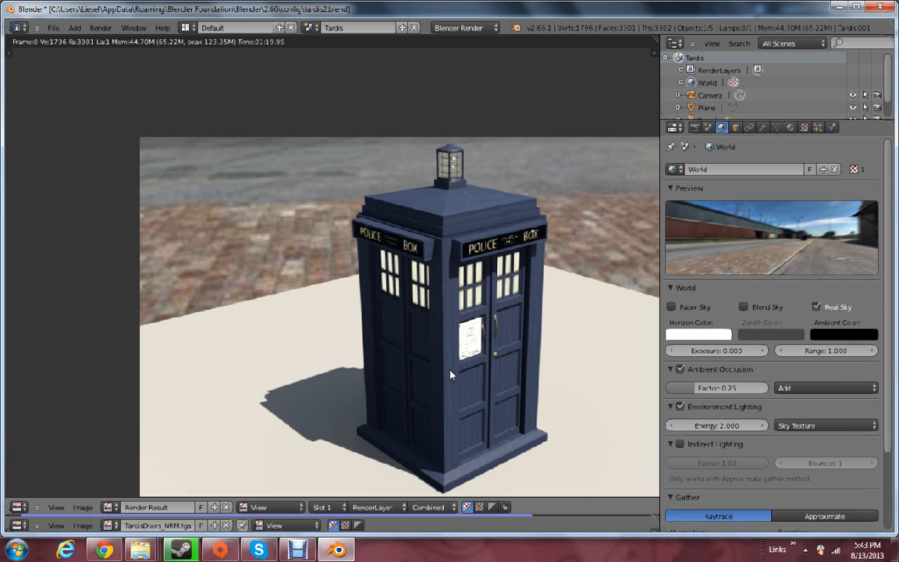
scroll(440, 375, "up", 2)
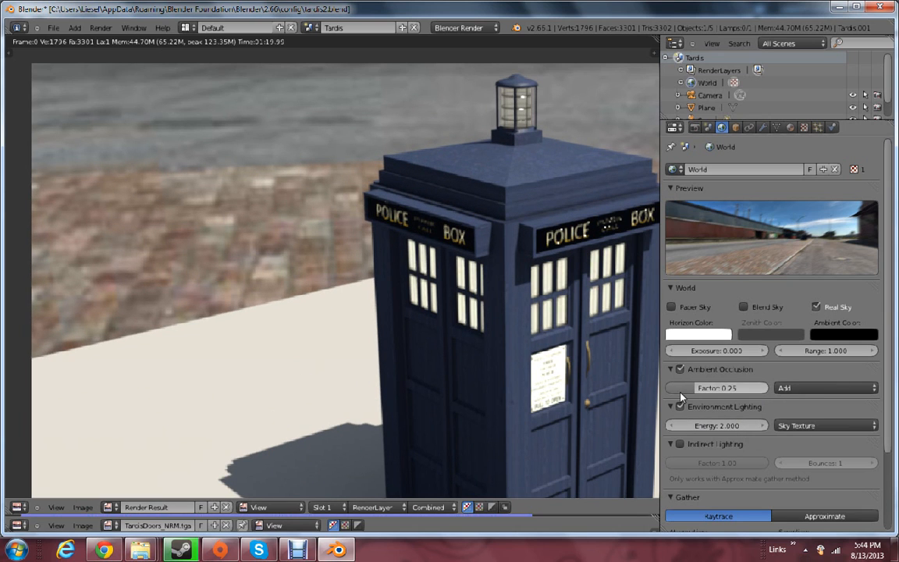
middle_click_drag(524, 362, 522, 283)
middle_click_drag(478, 390, 468, 373)
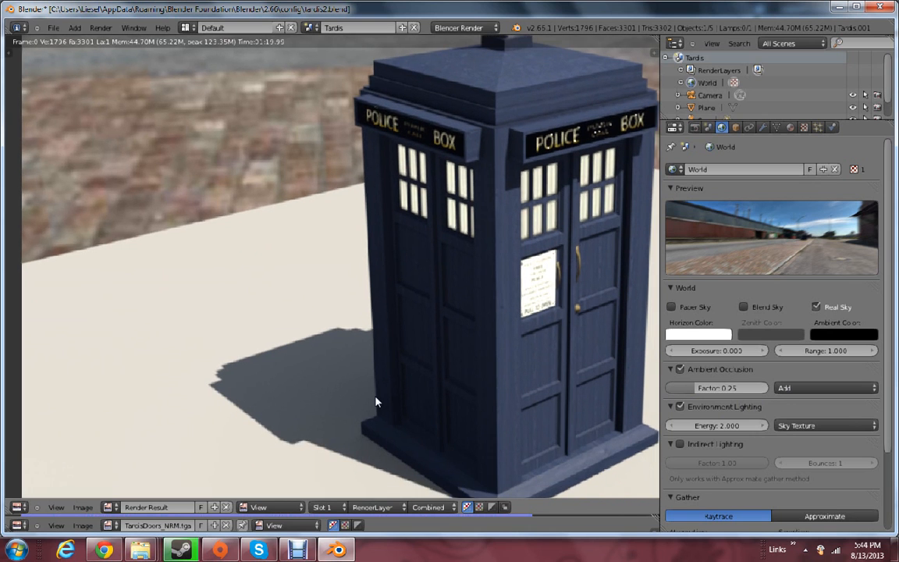
scroll(375, 398, "up", 1)
middle_click_drag(327, 410, 242, 422)
scroll(242, 426, "down", 2)
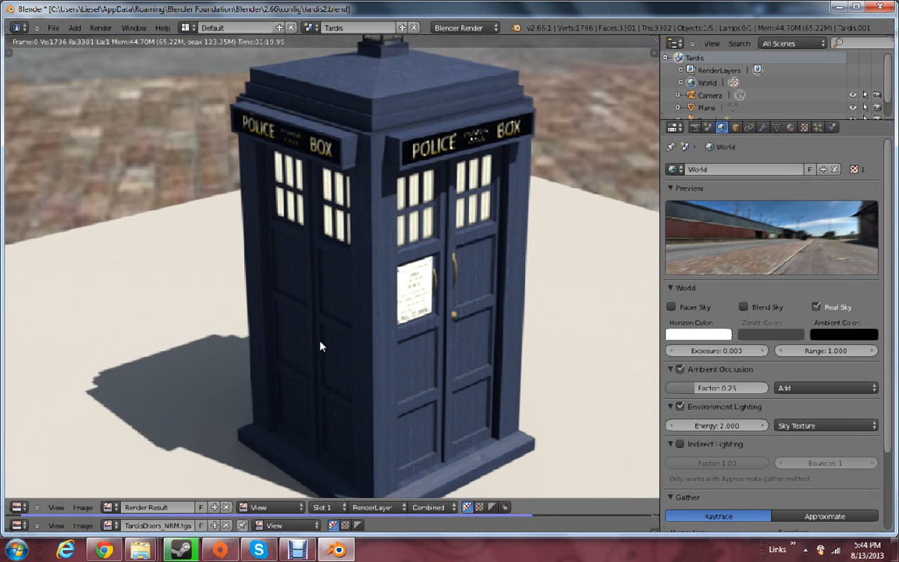
middle_click_drag(320, 342, 388, 349)
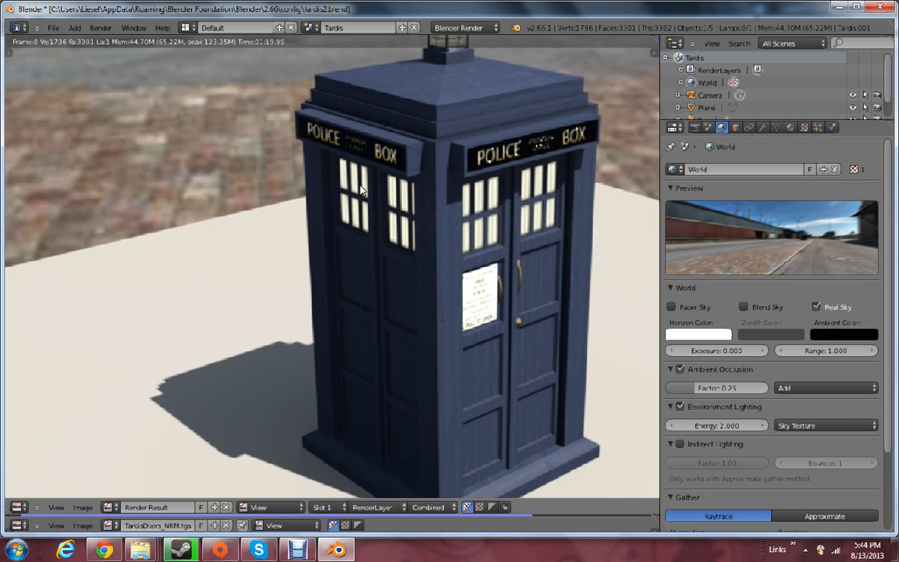
middle_click_drag(441, 180, 449, 235)
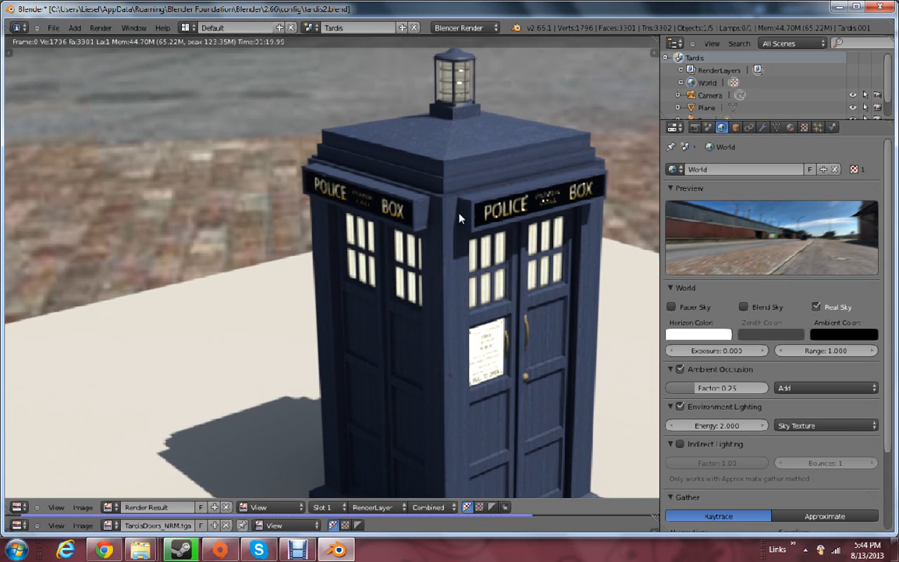
Review the diffuse, specular and shading settings of the TardisWindows.bmp, TardisDoors.bmp and Tardis.bmp materials
left_click(792, 127)
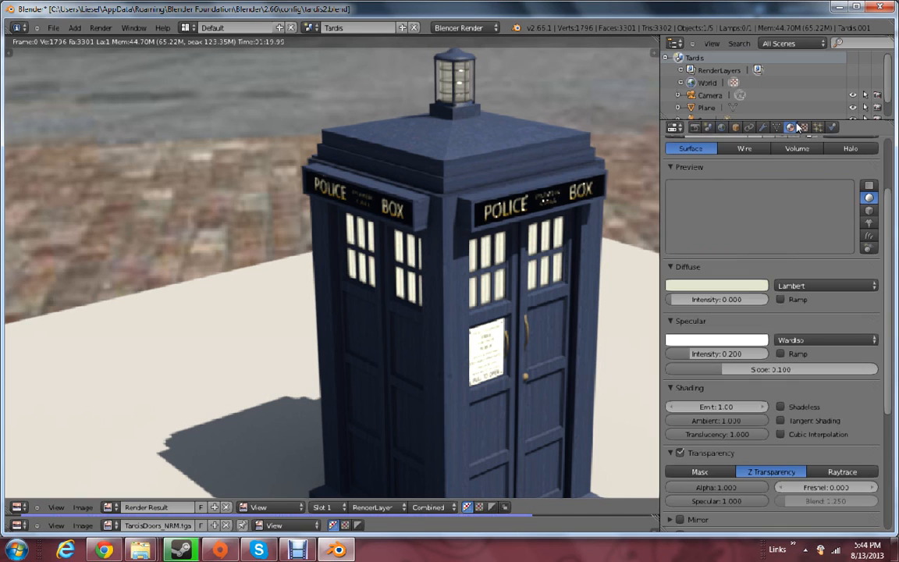
scroll(783, 232, "up", 2)
scroll(783, 233, "up", 2)
left_click(702, 175)
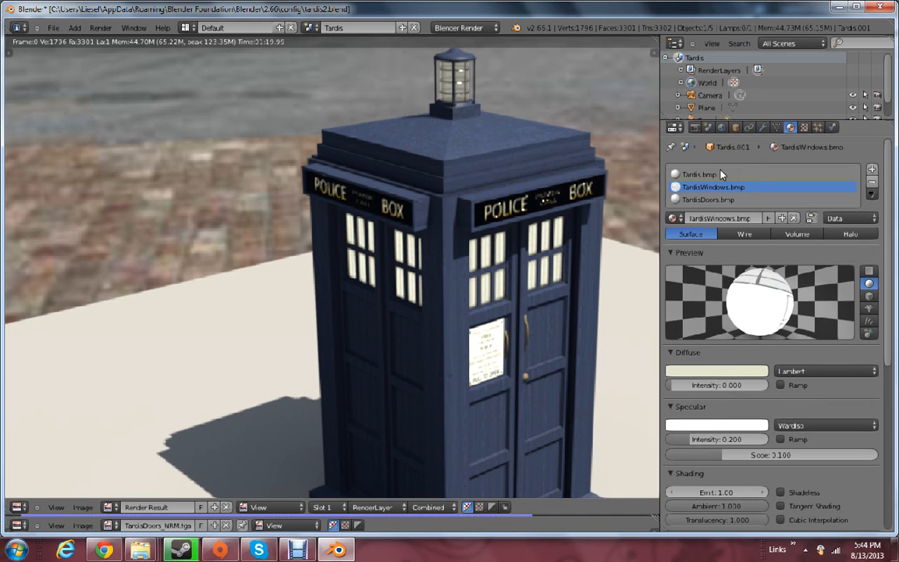
left_click(713, 188)
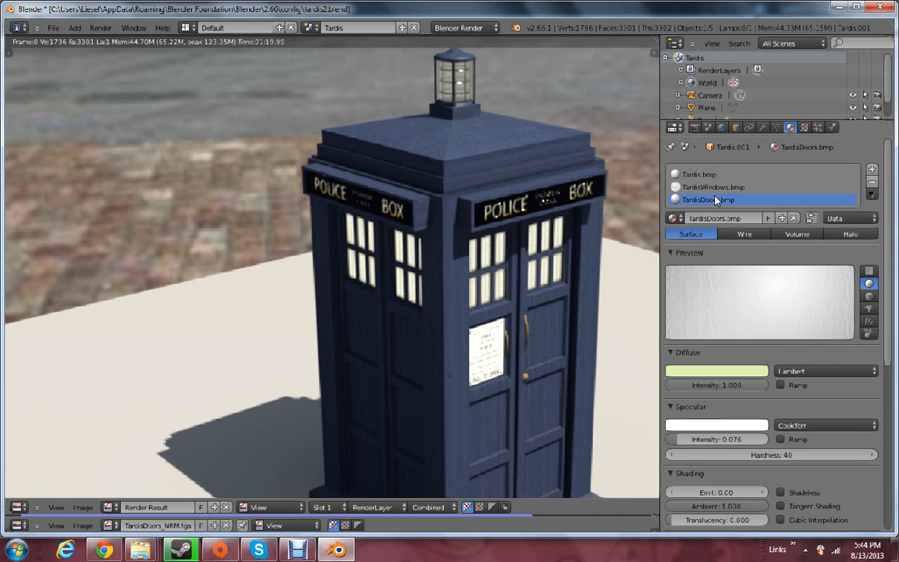
left_click(712, 176)
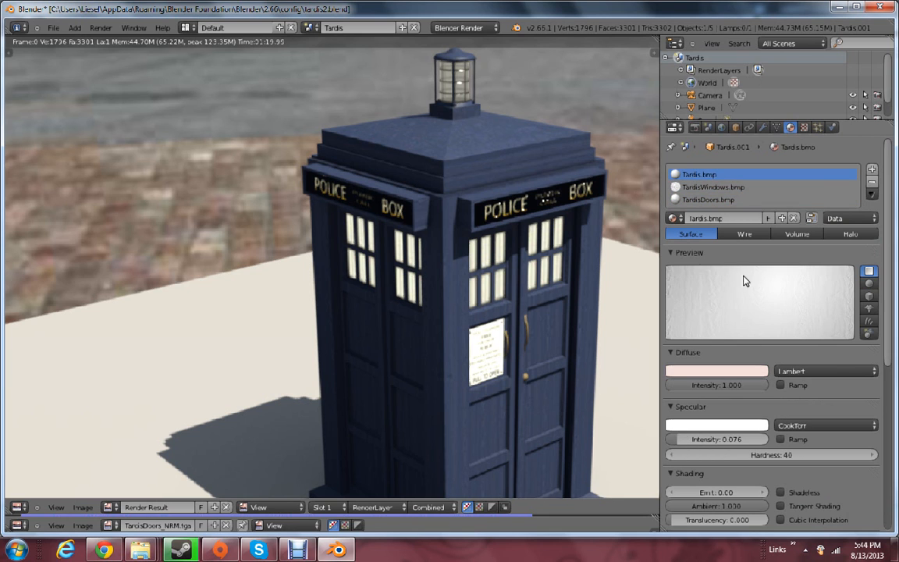
scroll(702, 367, "down", 2)
scroll(446, 378, "down", 3)
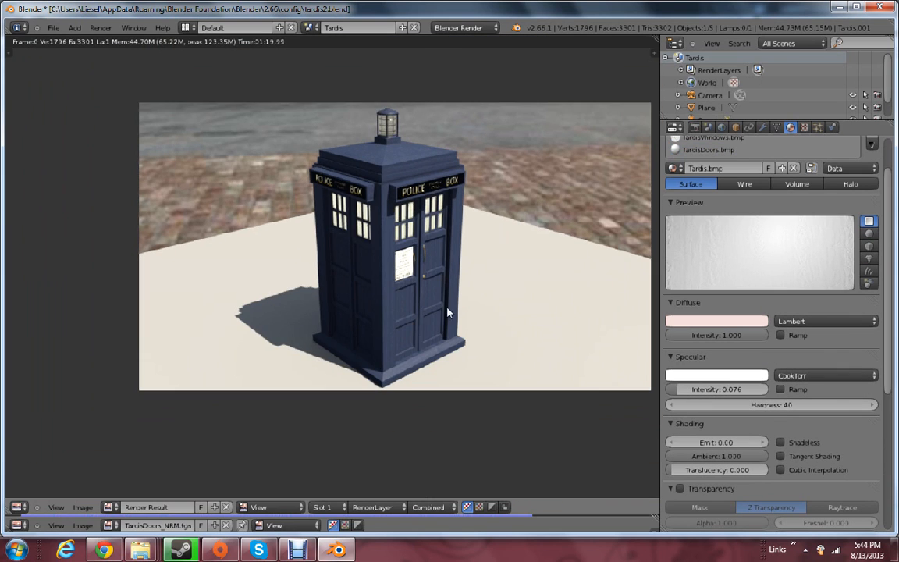
Examine the tardis_nrm texture of the Tardis.bmp material, including its image, sampling, mapping and normal influence settings
scroll(446, 317, "up", 2)
middle_click_drag(458, 358, 425, 335)
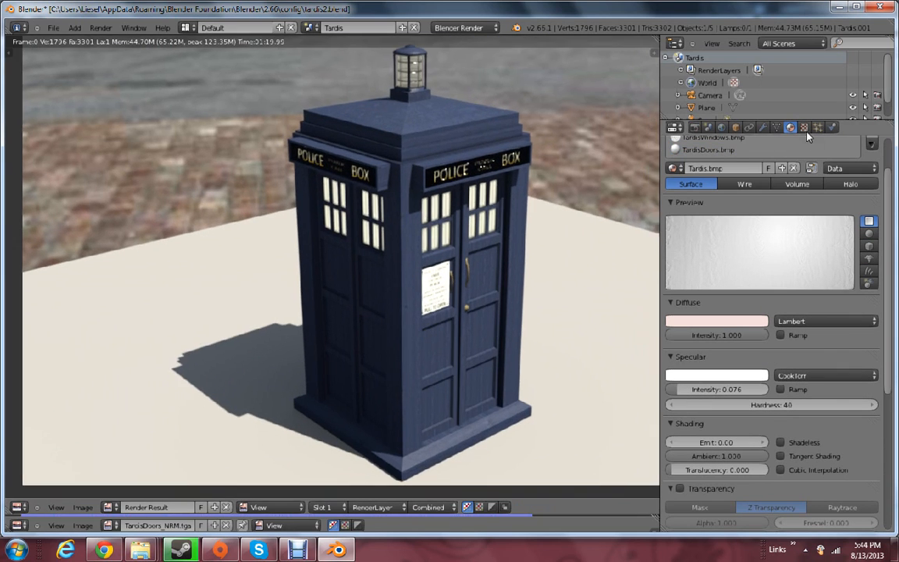
left_click(804, 128)
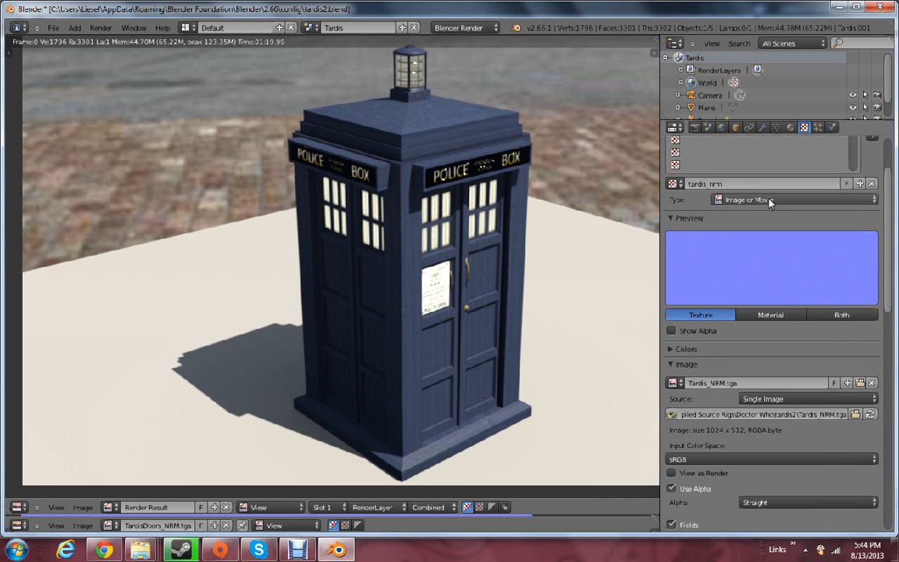
scroll(790, 195, "up", 2)
scroll(892, 171, "up", 1)
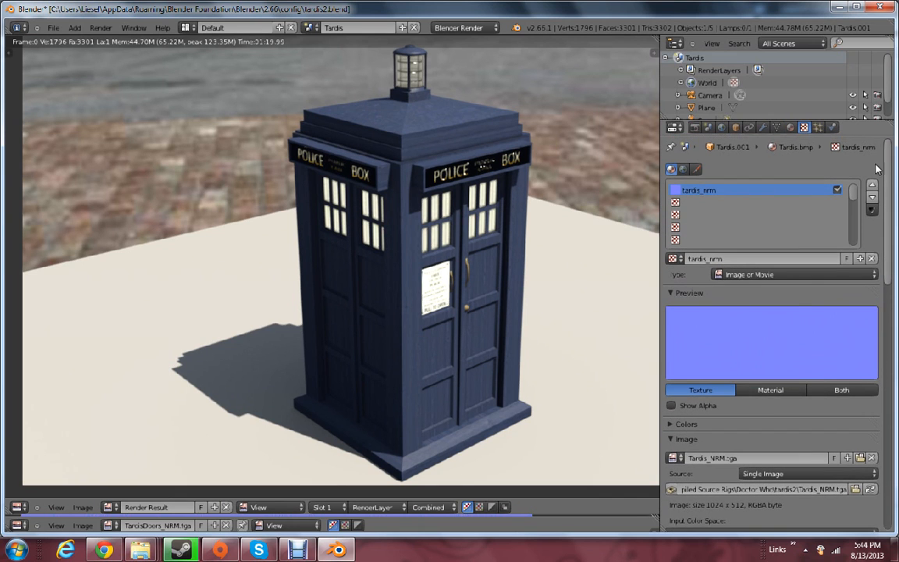
left_click(140, 549)
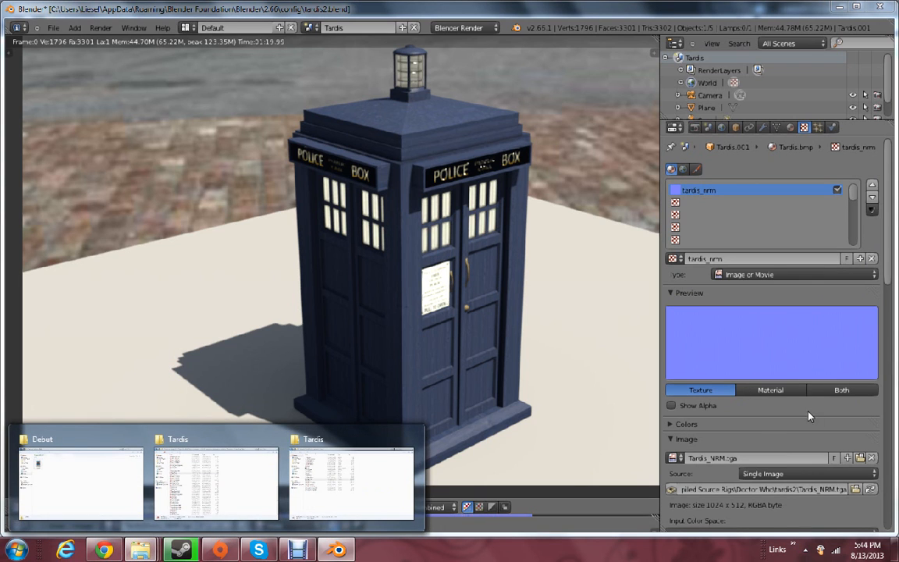
left_click(477, 375)
scroll(480, 365, "up", 4)
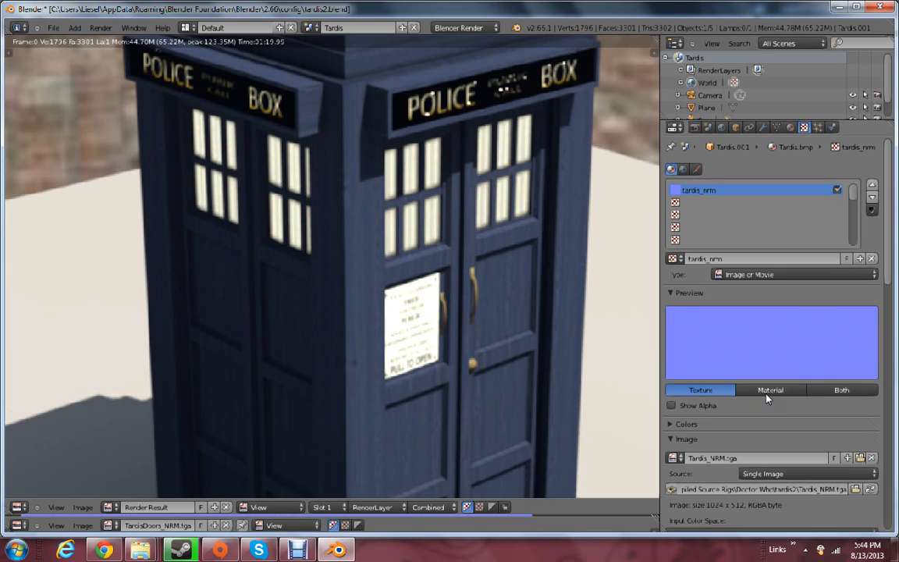
left_click_drag(888, 243, 889, 352)
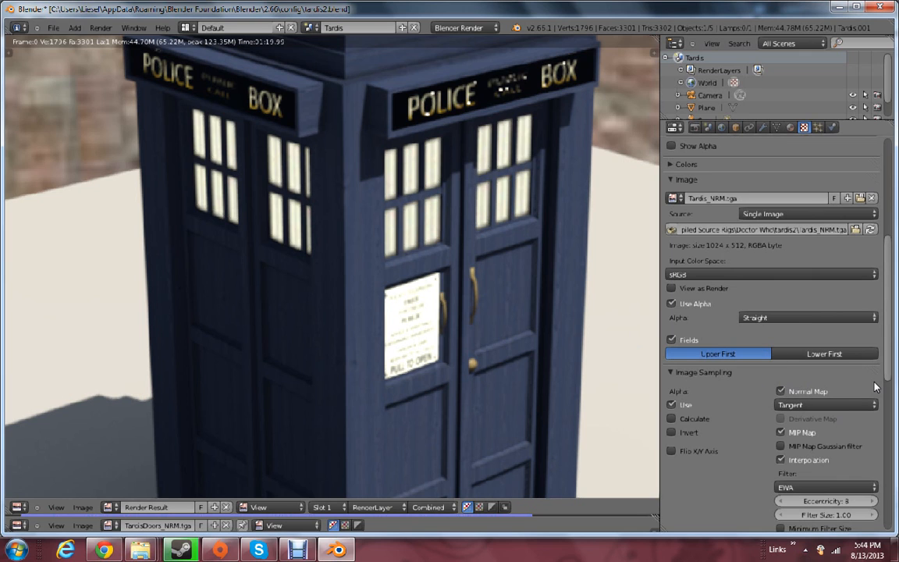
scroll(888, 442, "down", 3)
scroll(889, 442, "down", 7)
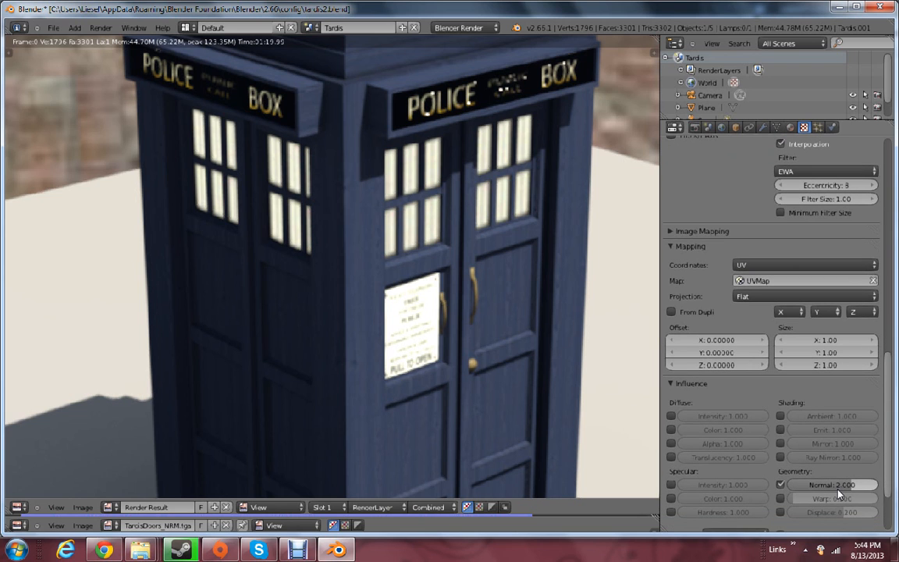
left_click_drag(888, 488, 887, 215)
Inspect the rendered Tardis up close from its base and door panels to the notice, handles, signs and roof lamp
middle_click_drag(546, 269, 578, 515)
scroll(480, 300, "down", 4)
middle_click_drag(439, 365, 413, 234)
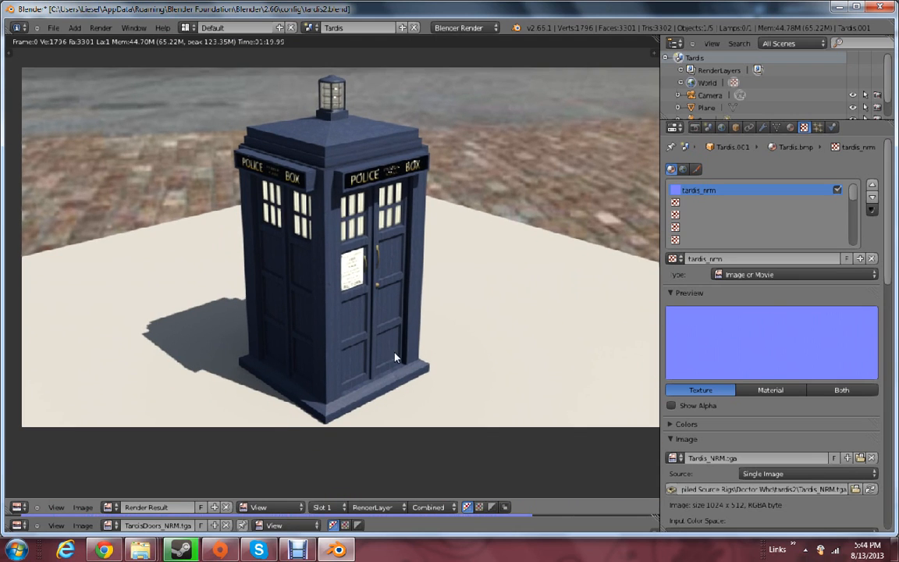
scroll(394, 369, "up", 8)
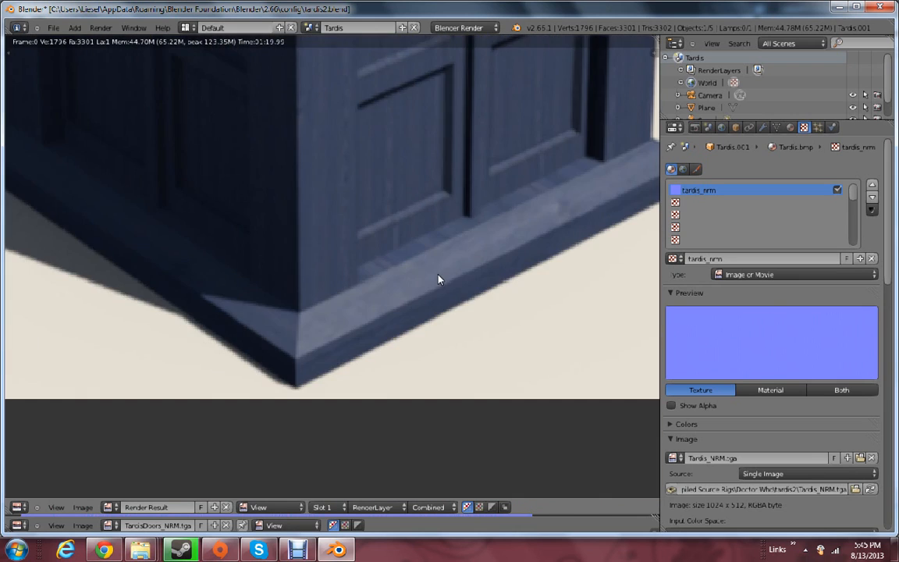
middle_click_drag(398, 312, 371, 410)
middle_click_drag(436, 165, 398, 457)
scroll(414, 337, "down", 2)
scroll(415, 338, "up", 2)
middle_click_drag(411, 146, 426, 485)
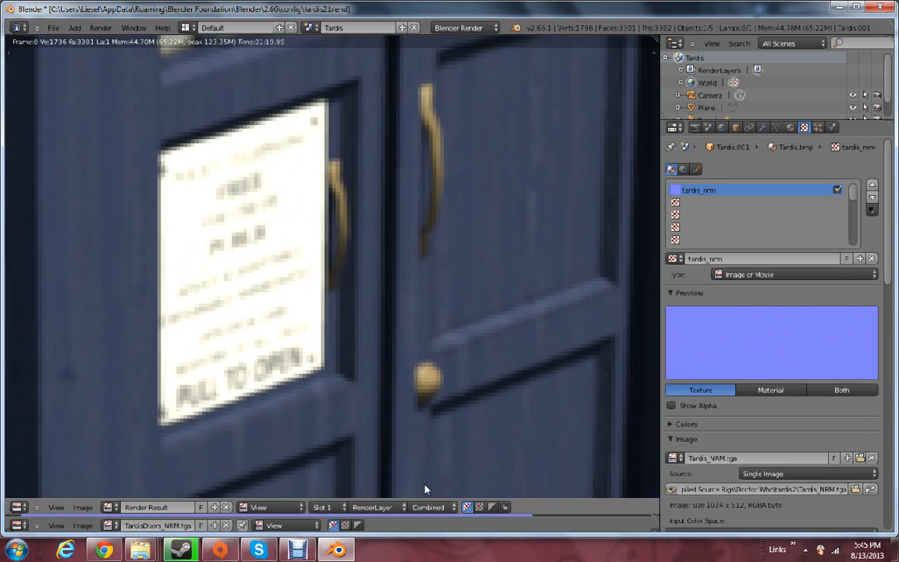
scroll(426, 485, "down", 3)
middle_click_drag(440, 281, 452, 474)
middle_click_drag(370, 180, 408, 369)
middle_click_drag(351, 227, 406, 461)
scroll(476, 228, "down", 5)
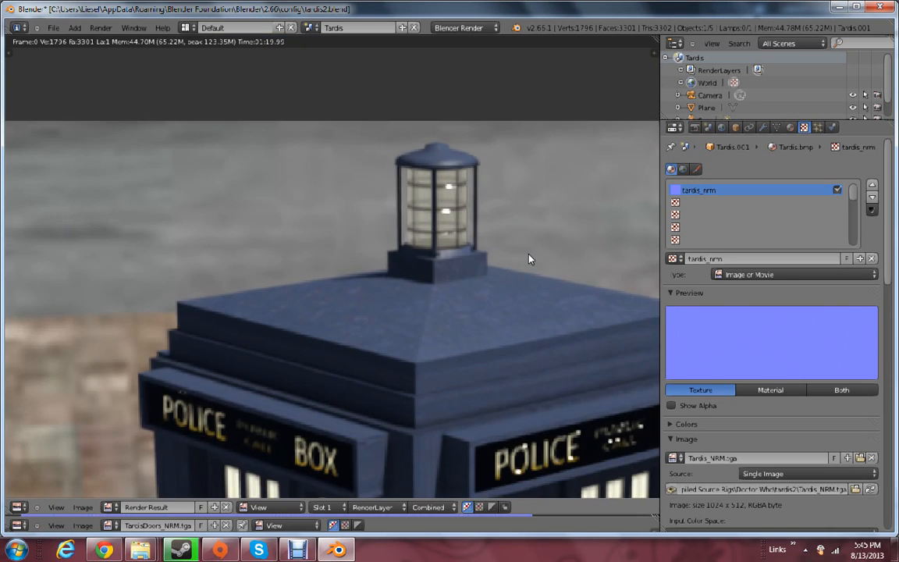
scroll(499, 167, "up", 1)
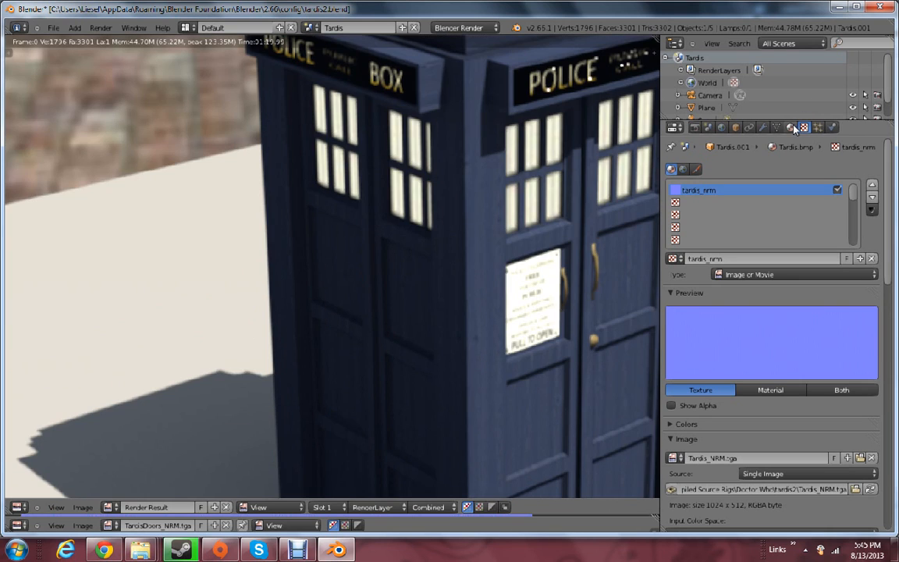
Set the Tardis.bmp material preview to a sphere and compare it with the TardisWindows.bmp and TardisDoors.bmp materials
left_click(791, 127)
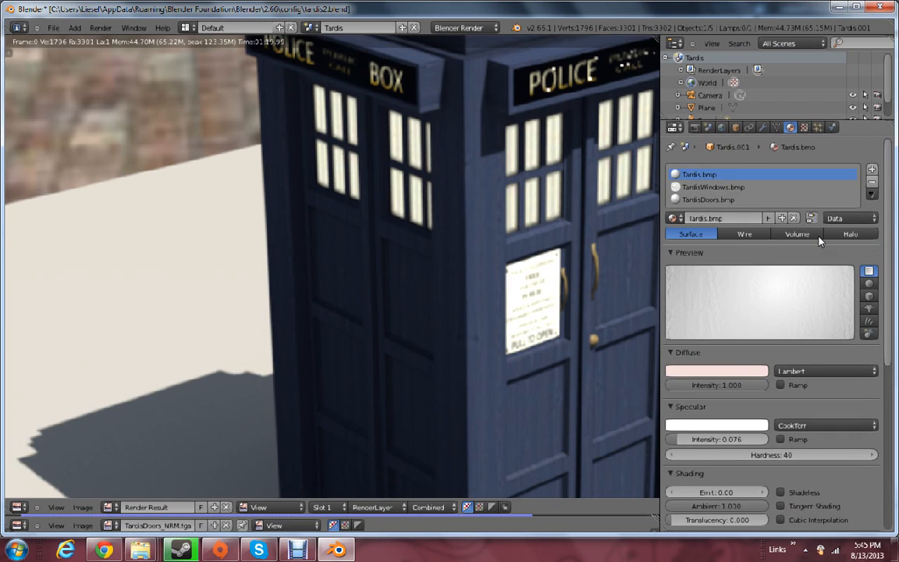
left_click(869, 283)
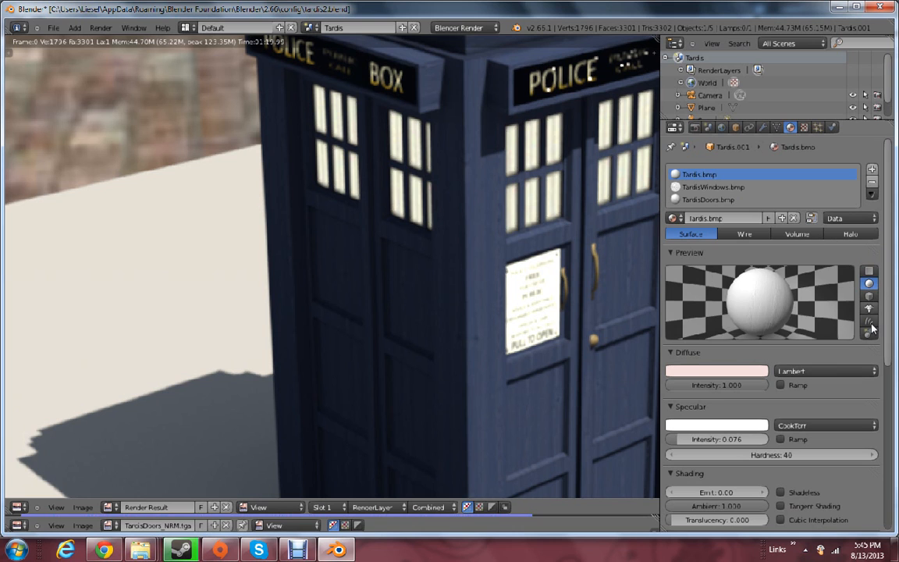
left_click(714, 187)
left_click(709, 200)
Look over the whole Tardis render and its roof, lamp and signs, and bring up the Debut Video Capture window
middle_click_drag(532, 255, 487, 250)
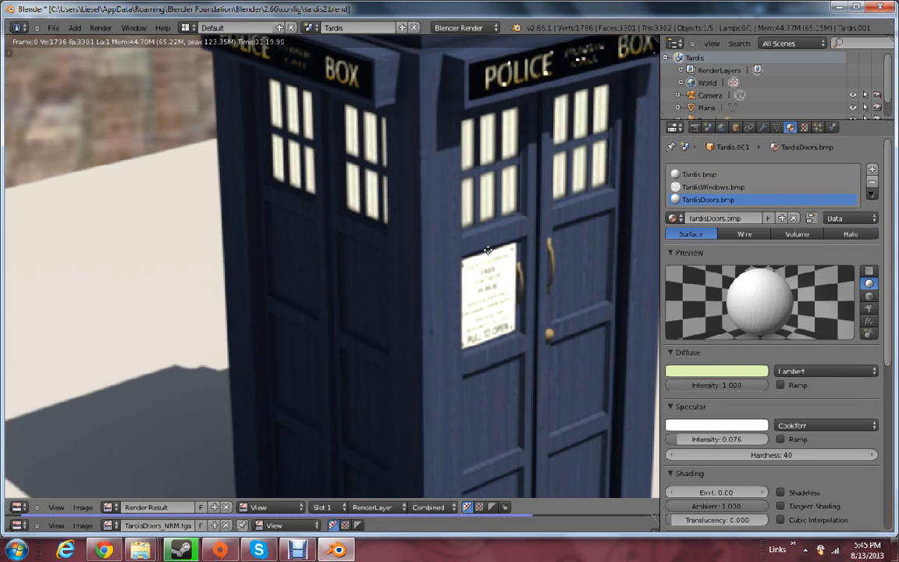
scroll(487, 249, "down", 4)
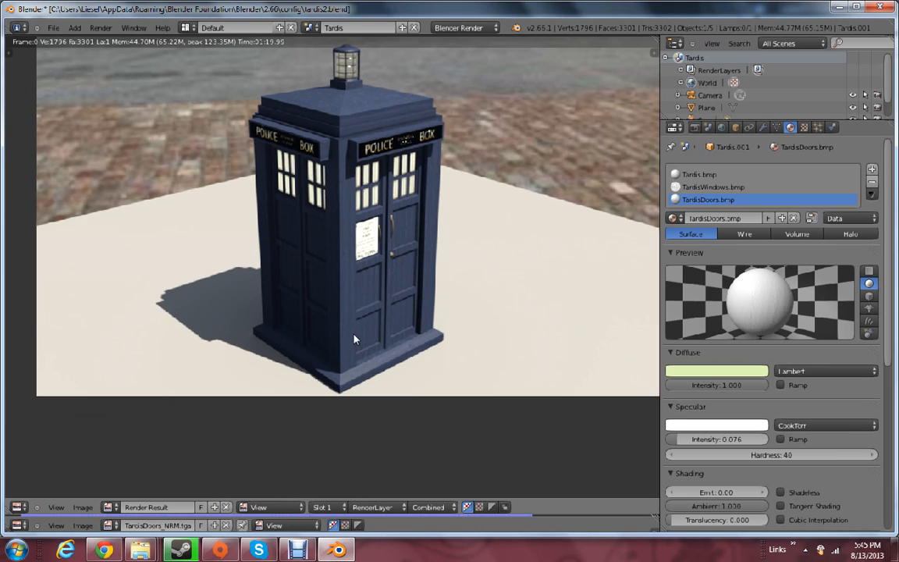
middle_click_drag(354, 340, 368, 379)
middle_click_drag(363, 293, 359, 325)
scroll(371, 168, "up", 1)
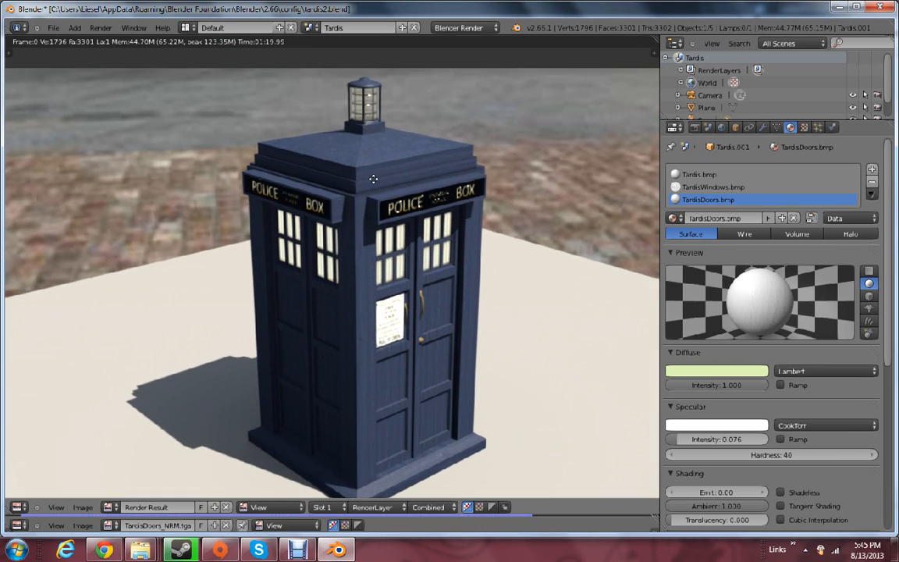
middle_click_drag(374, 180, 374, 309)
scroll(398, 144, "up", 2)
scroll(412, 174, "down", 1)
middle_click_drag(412, 174, 355, 159)
scroll(387, 234, "up", 2)
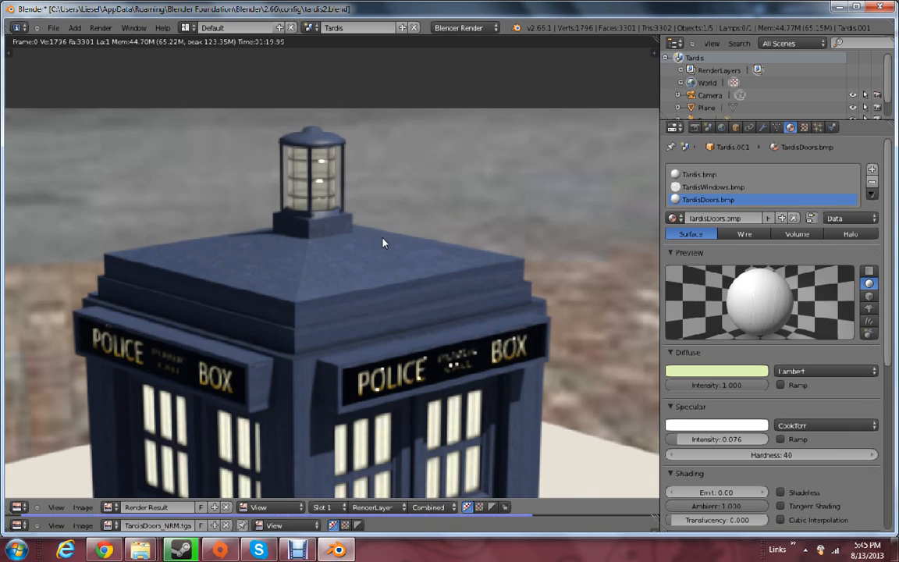
middle_click_drag(383, 242, 398, 216)
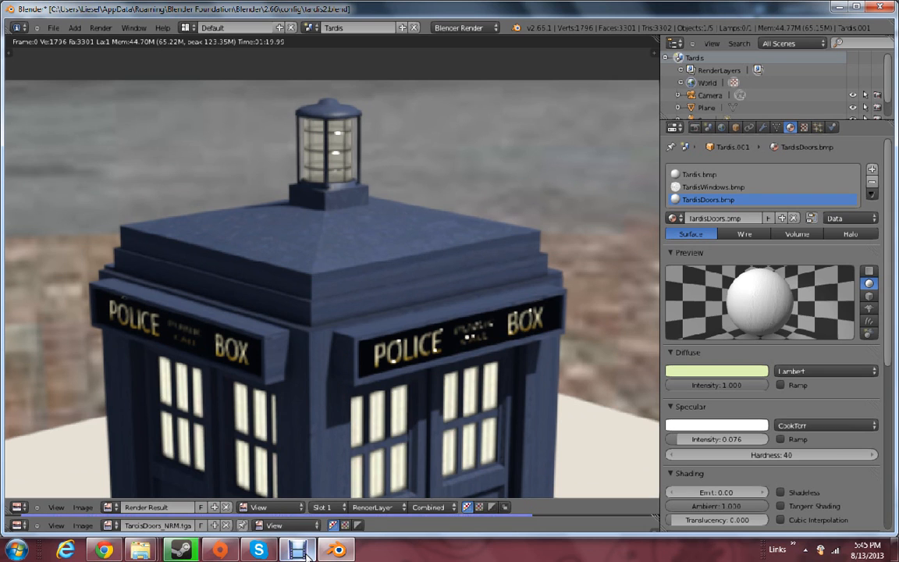
left_click(312, 502)
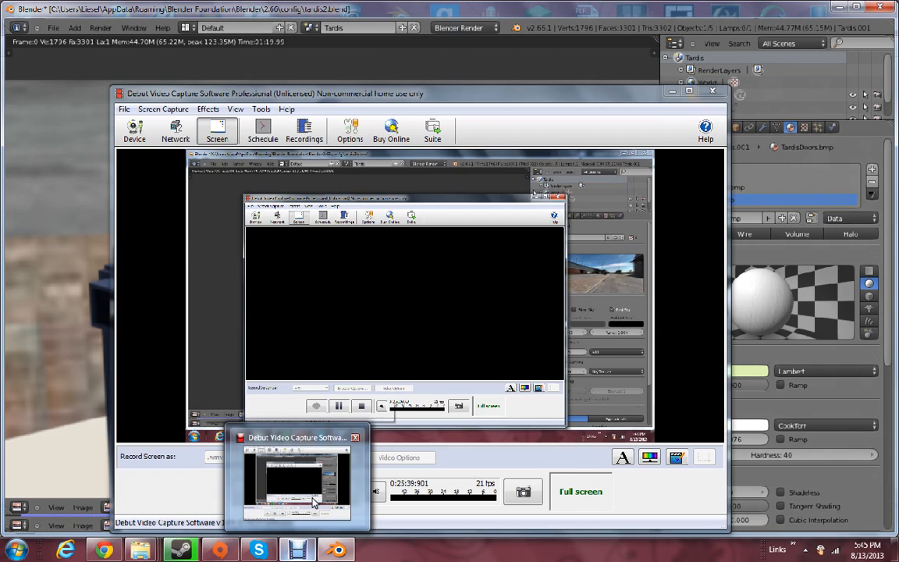